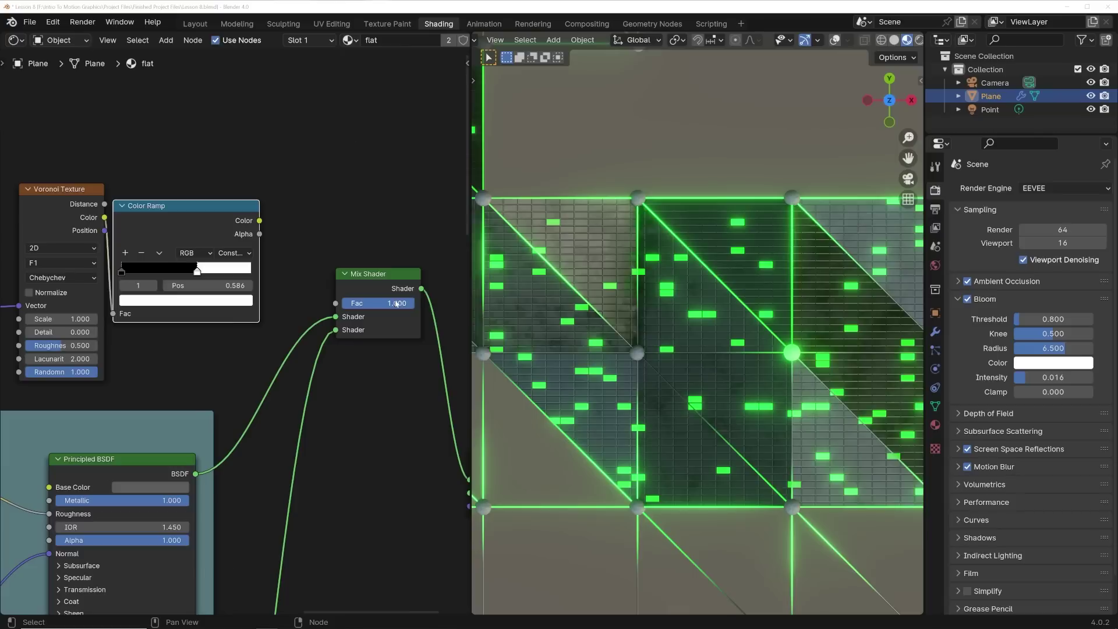
# Step: Set Mix Shader Fac to 0.553, feed it from the Color Ramp, and raise Voronoi Scale to 1.110
pyautogui.moveTo(395, 303)
pyautogui.mouseDown()
pyautogui.moveTo(350, 303)
pyautogui.moveTo(408, 303)
pyautogui.moveTo(349, 304)
pyautogui.moveTo(382, 303)
pyautogui.mouseUp()
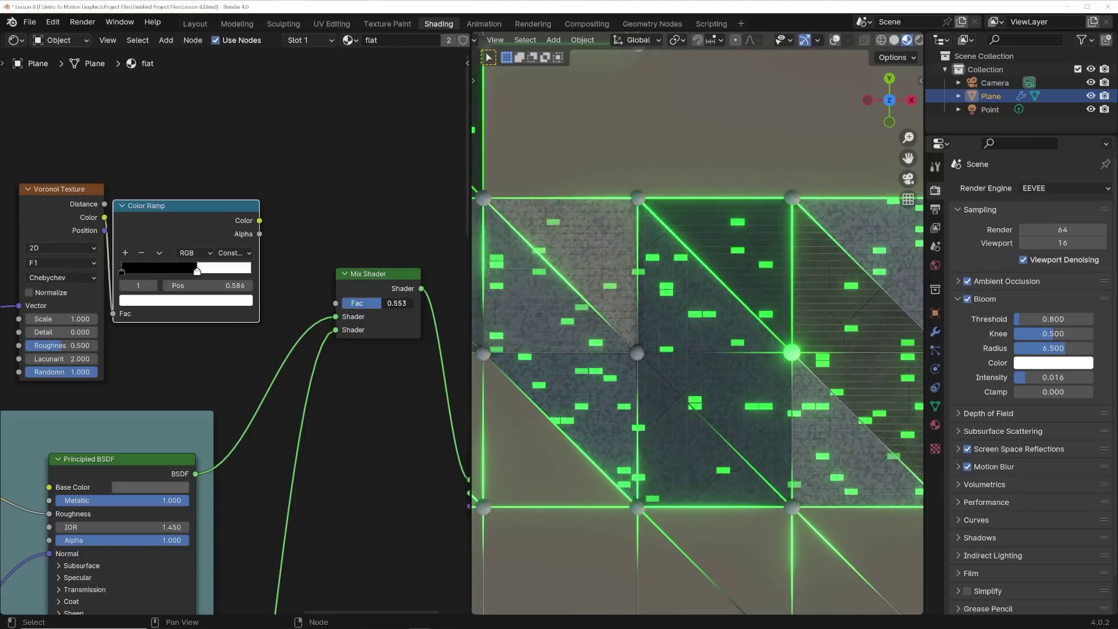
pyautogui.moveTo(259, 220); pyautogui.dragTo(336, 303)
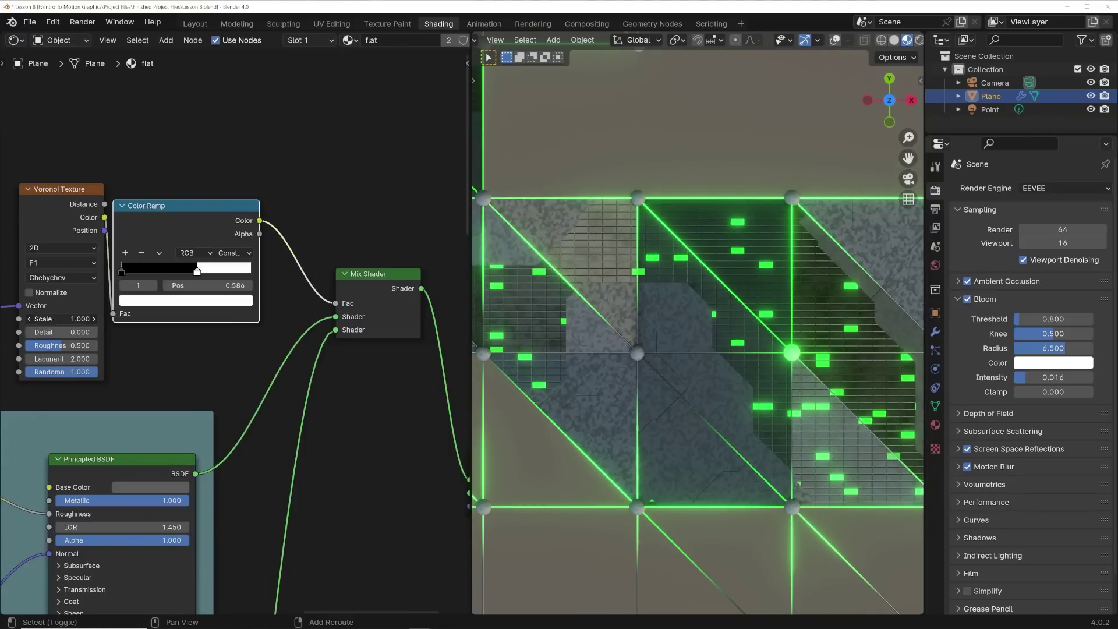
pyautogui.moveTo(44, 319); pyautogui.dragTo(51, 317)
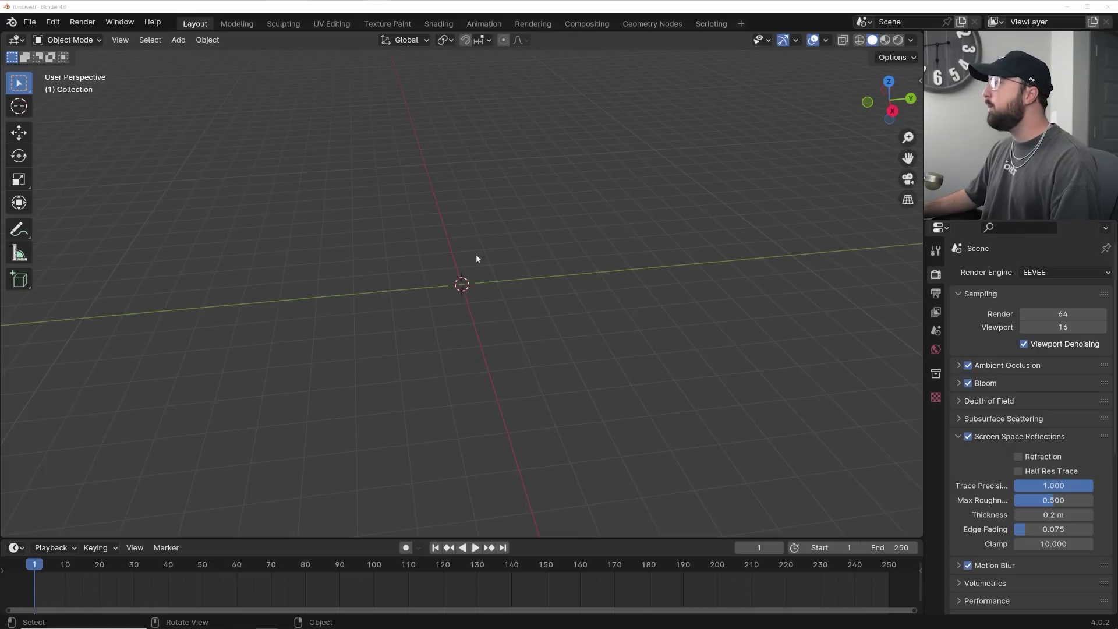
# Step: Split the 3D view and make the left area a Shader Editor with its side panel hidden
pyautogui.moveTo(476, 258); pyautogui.dragTo(414, 269, button='middle')
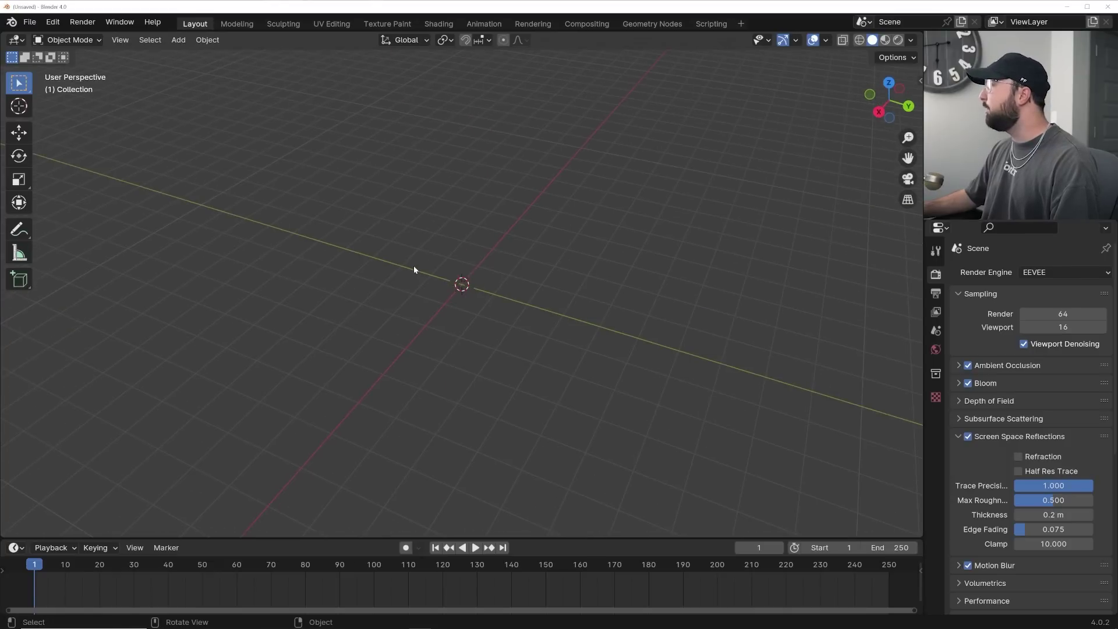
pyautogui.moveTo(2, 531); pyautogui.dragTo(441, 516)
pyautogui.click(14, 40)
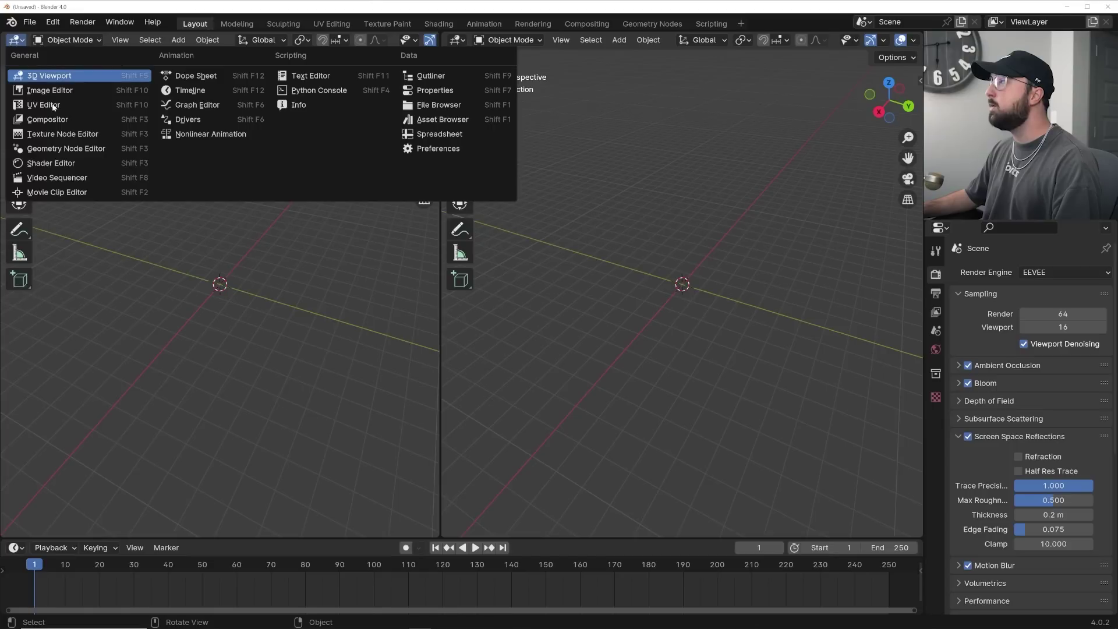
pyautogui.click(52, 162)
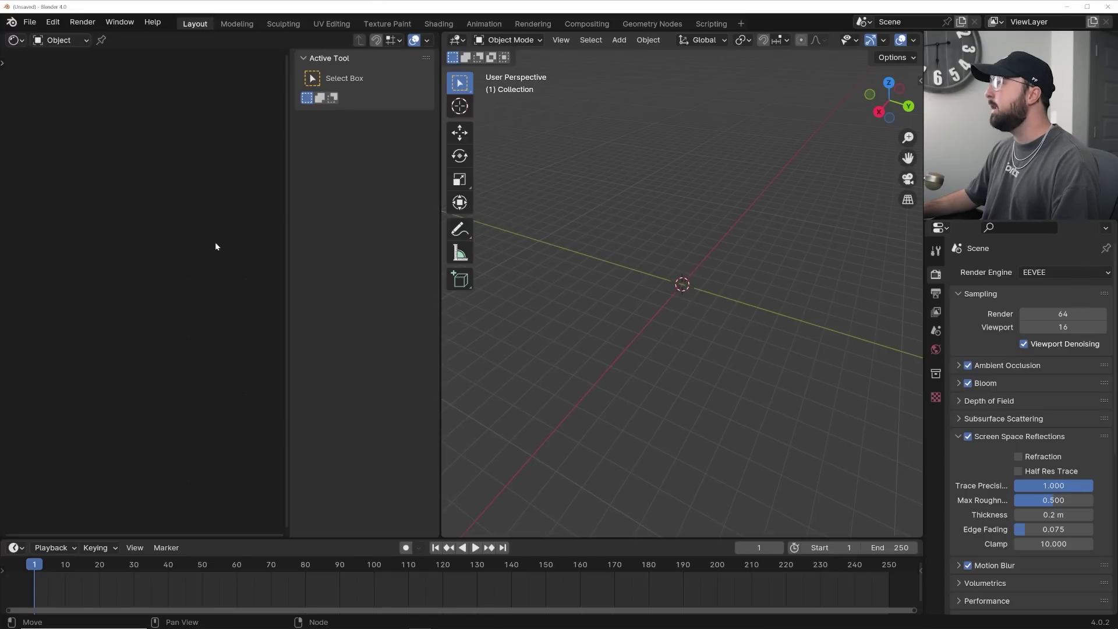
pyautogui.press('n')
# Step: Add a plane, scale it by 5 and apply the scale
pyautogui.hotkey('shift', 'a')
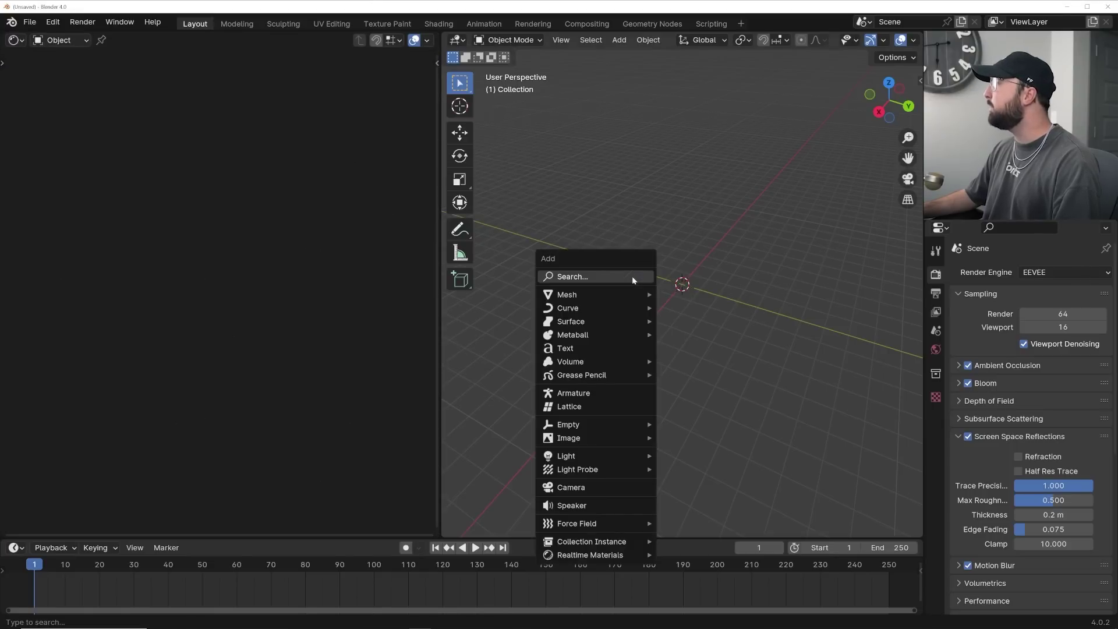
pyautogui.moveTo(596, 298)
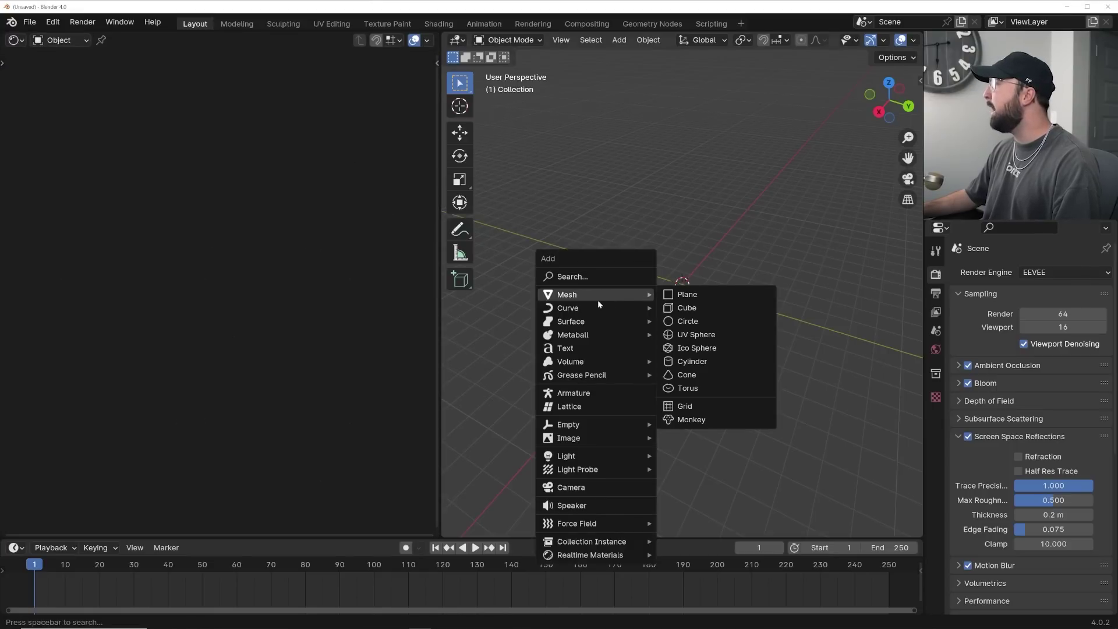
pyautogui.click(698, 296)
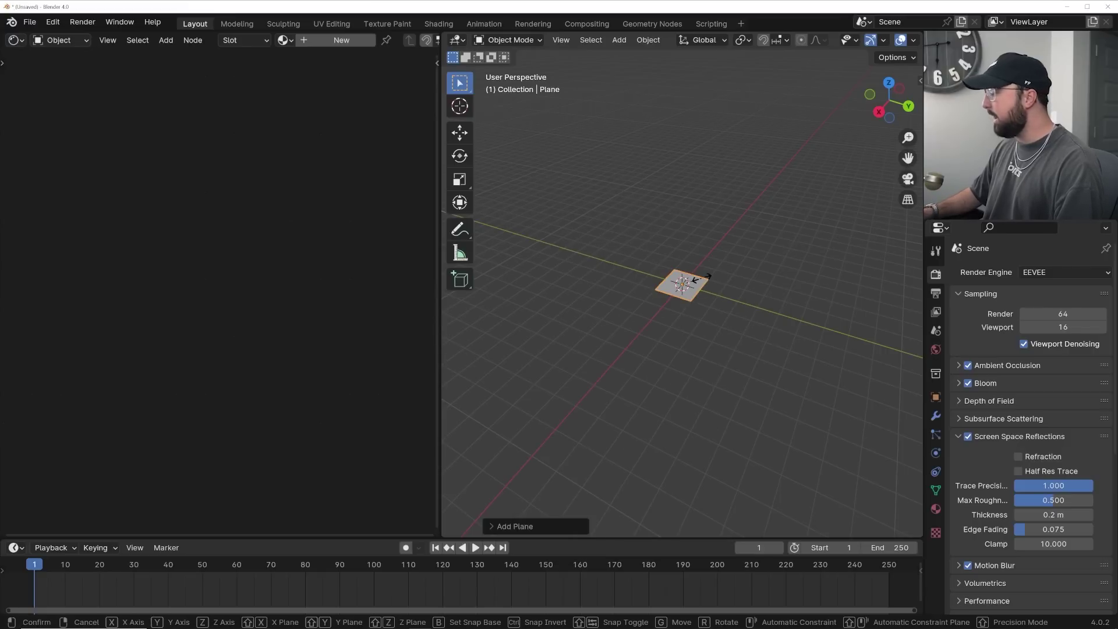
pyautogui.press('s')
pyautogui.press('5')
pyautogui.press('Return')
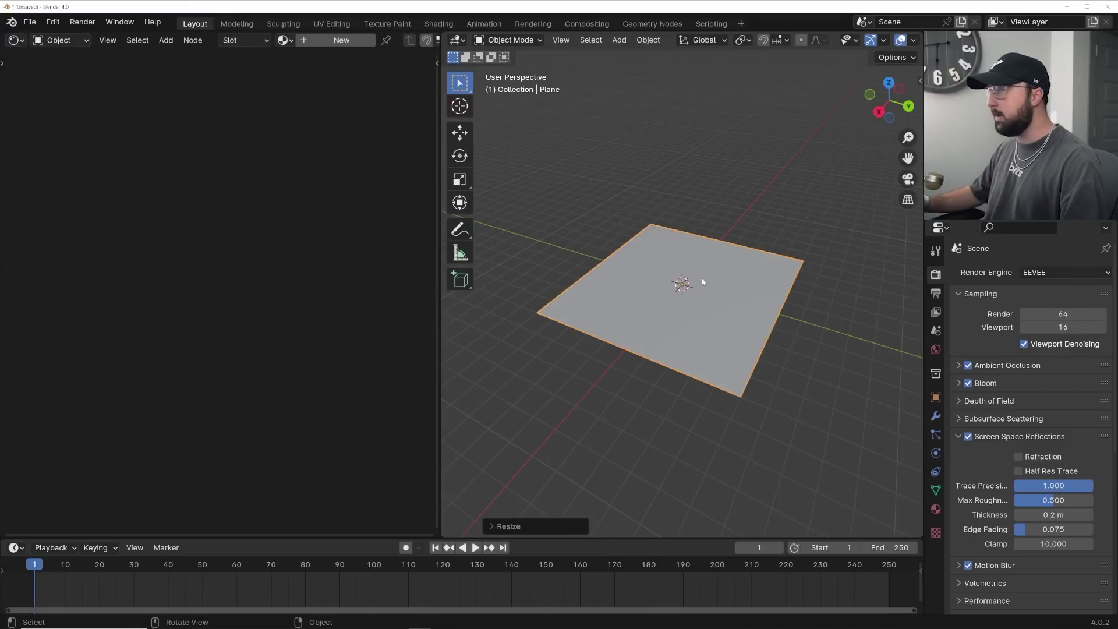
pyautogui.hotkey('ctrl', 'a')
pyautogui.click(642, 306)
# Step: Look straight down on the plane from Top view (Numpad 7)
pyautogui.moveTo(693, 289); pyautogui.dragTo(731, 304, button='middle')
pyautogui.scroll(4, 714, 293)
pyautogui.scroll(-3, 731, 303)
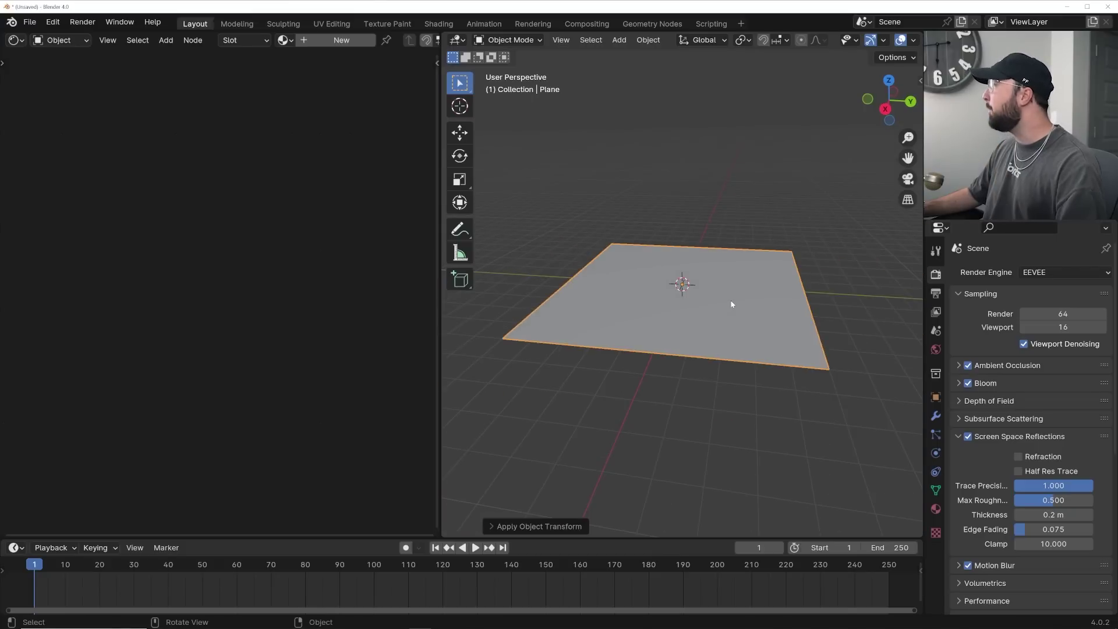
pyautogui.press('KP_7')
pyautogui.scroll(5, 724, 247)
pyautogui.scroll(-3, 733, 275)
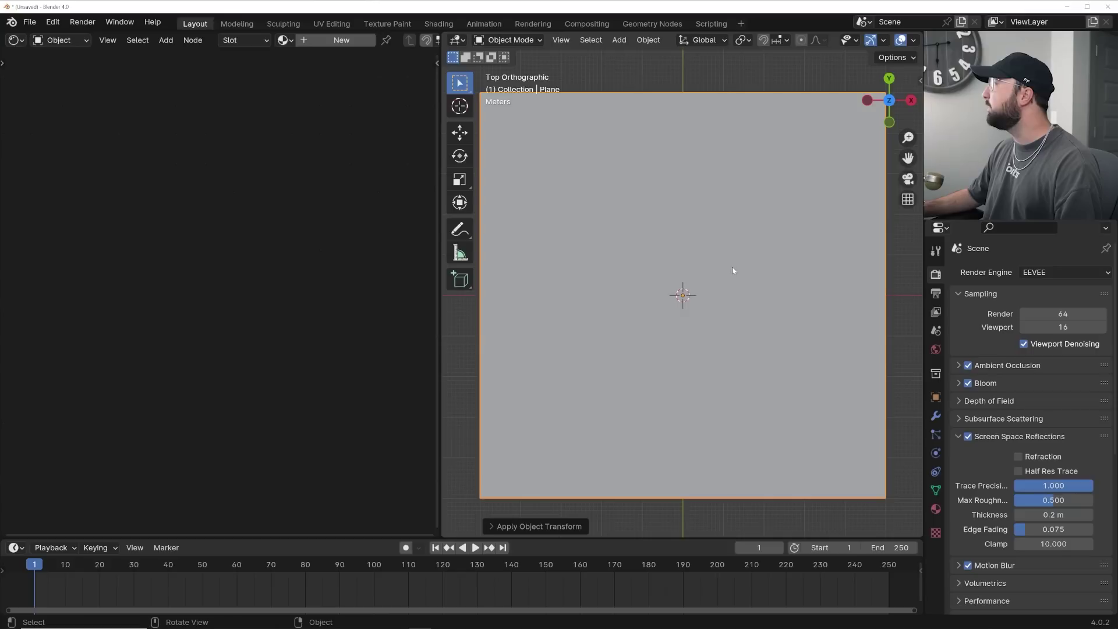
# Step: Check the render engine and switch the viewport to Rendered shading
pyautogui.click(1055, 271)
pyautogui.scroll(-3, 877, 41)
pyautogui.click(899, 40)
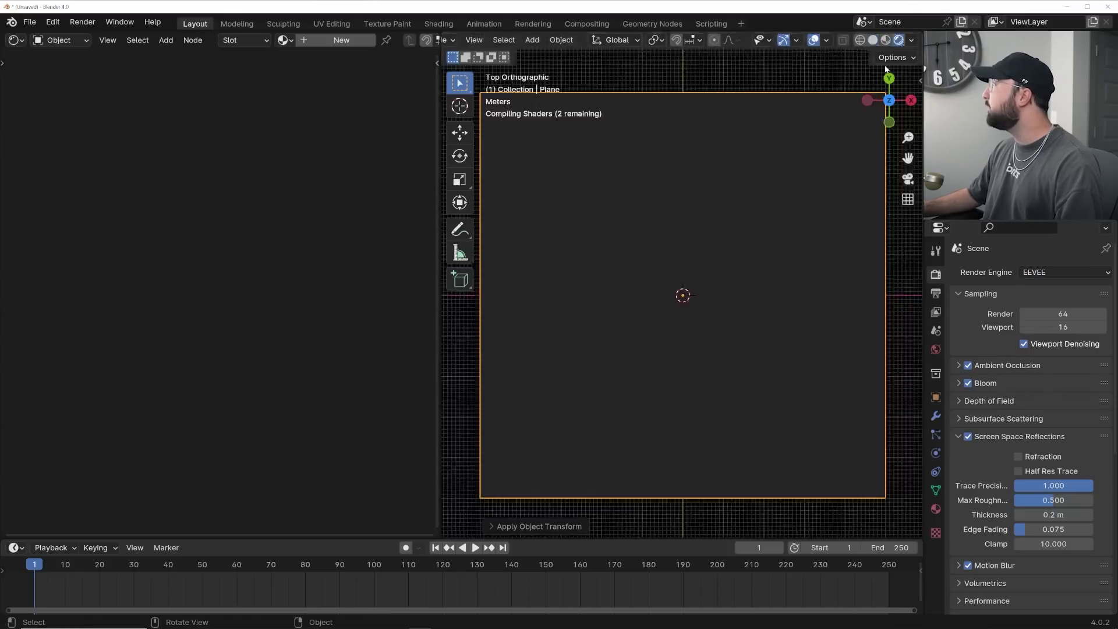
# Step: Create a new material for the plane and delete its Principled BSDF node
pyautogui.click(336, 42)
pyautogui.scroll(2, 149, 338)
pyautogui.click(211, 245)
pyautogui.press('x')
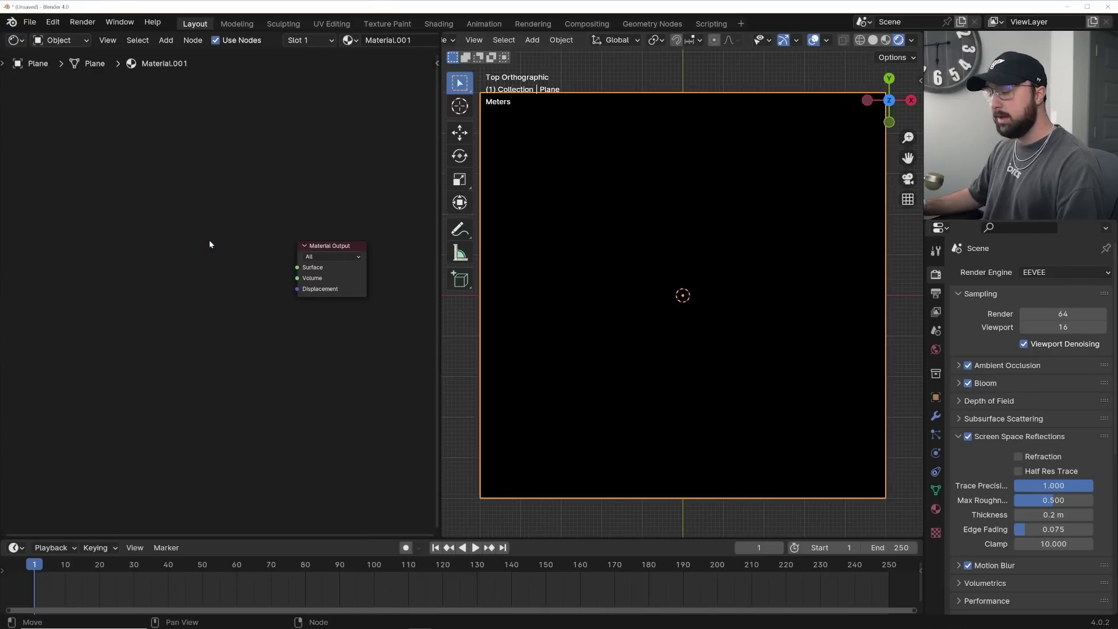
# Step: Add a Mix Shader node and position it before the Material Output
pyautogui.hotkey('shift', 'a')
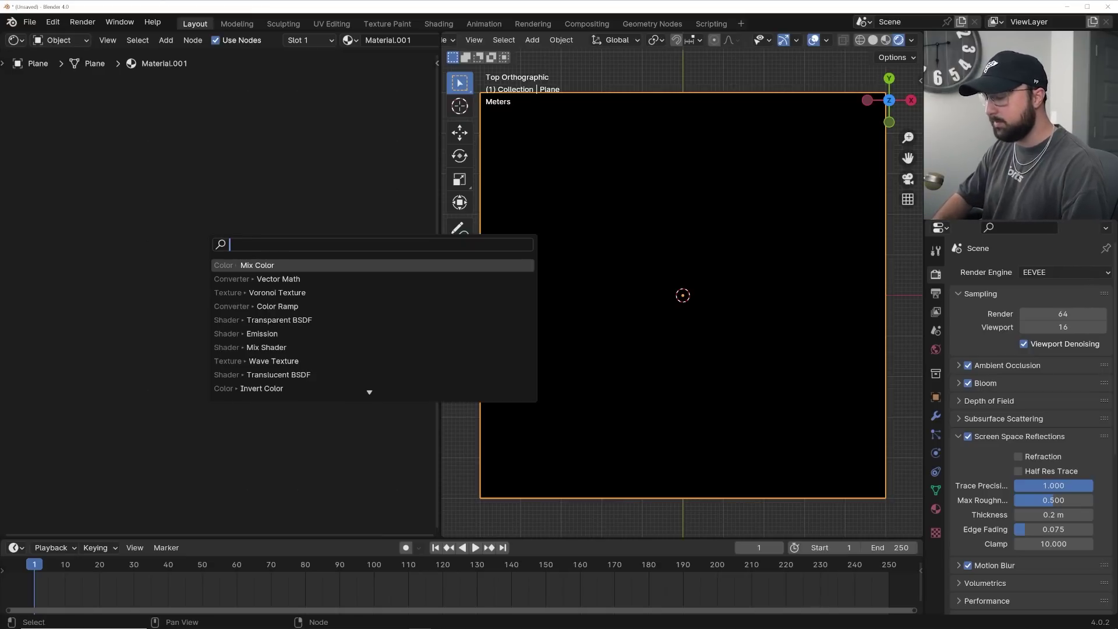
pyautogui.write('mix')
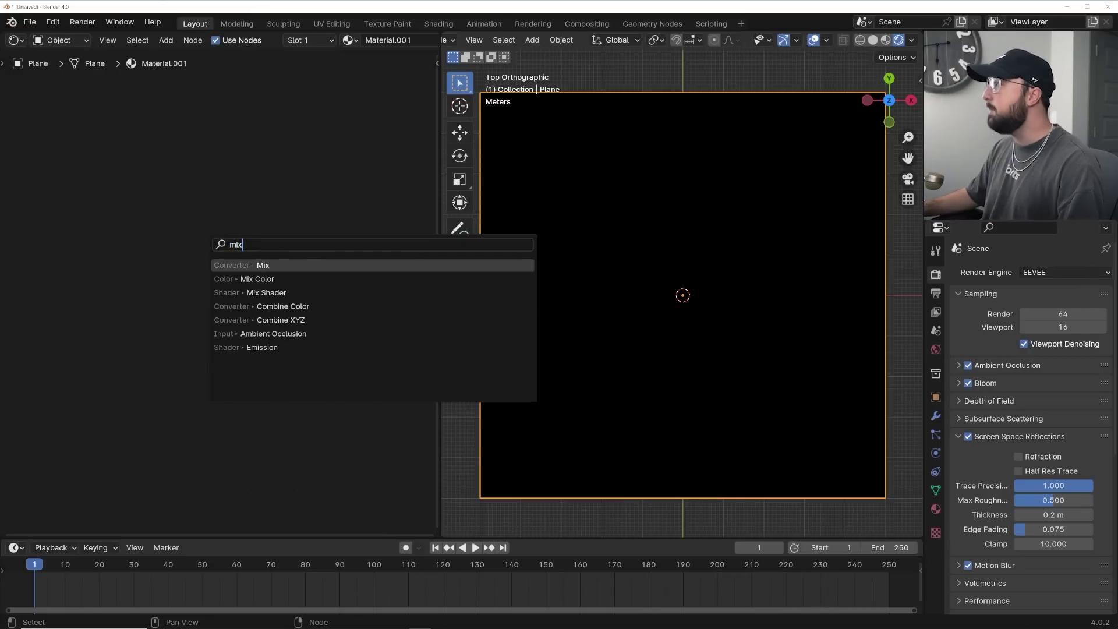
pyautogui.press('Down')
pyautogui.press('Down')
pyautogui.press('Return')
pyautogui.click(202, 257)
pyautogui.scroll(5, 203, 258)
pyautogui.moveTo(203, 249)
pyautogui.mouseDown()
pyautogui.moveTo(186, 218)
pyautogui.moveTo(206, 234)
pyautogui.mouseUp()
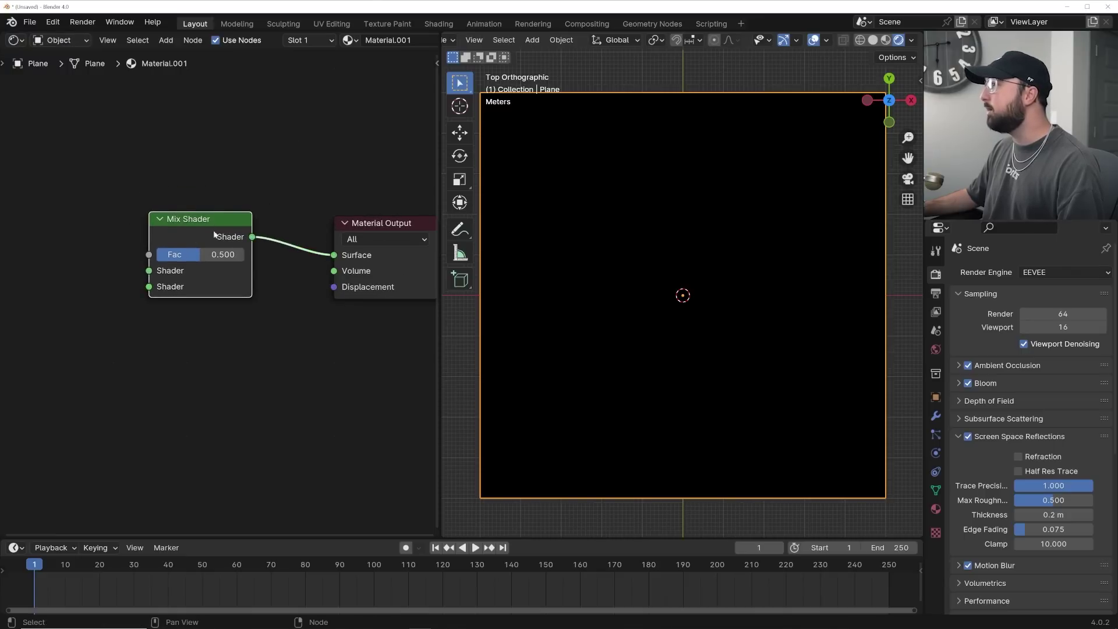
pyautogui.moveTo(214, 233); pyautogui.dragTo(242, 239)
pyautogui.hotkey('shift', 'a')
pyautogui.click(201, 171)
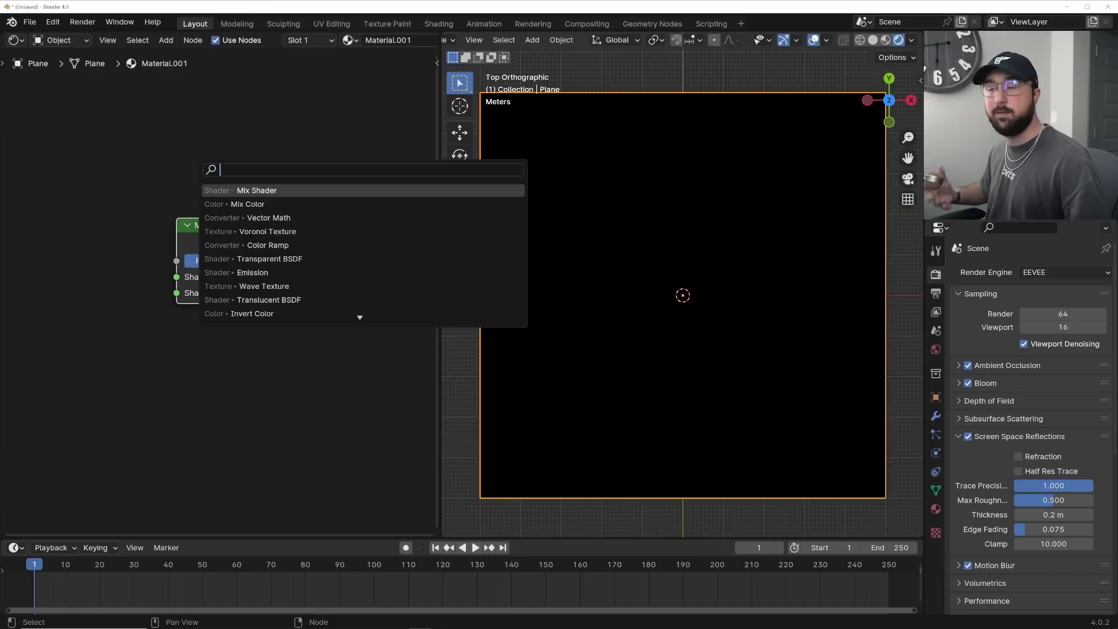
# Step: Add an Emission node and connect it to the Mix Shader's first shader input
pyautogui.write('em')
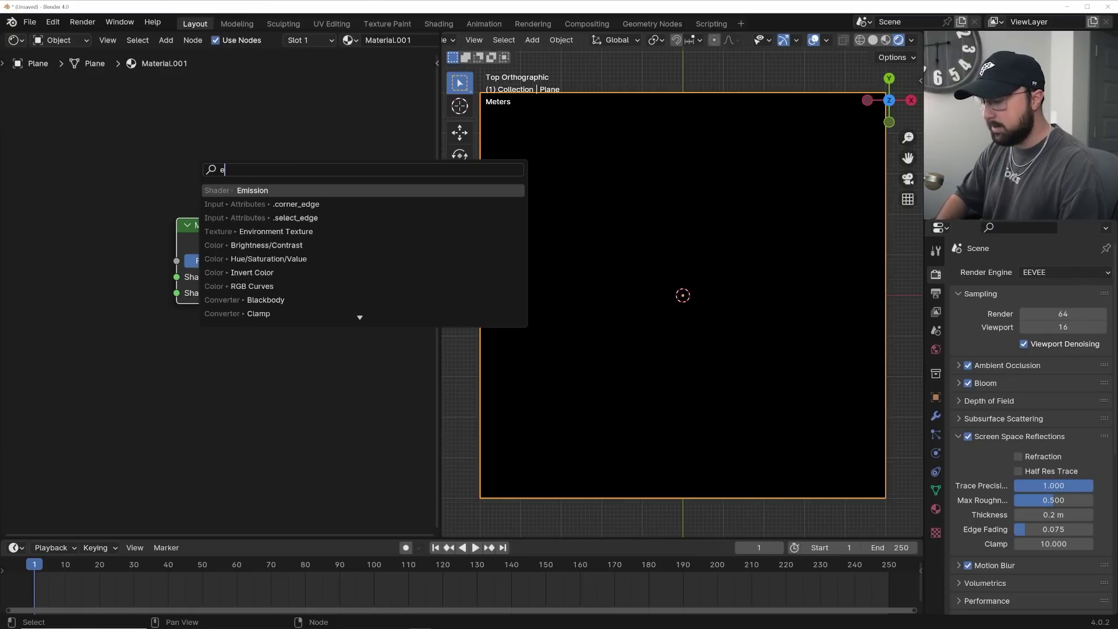
pyautogui.press('Return')
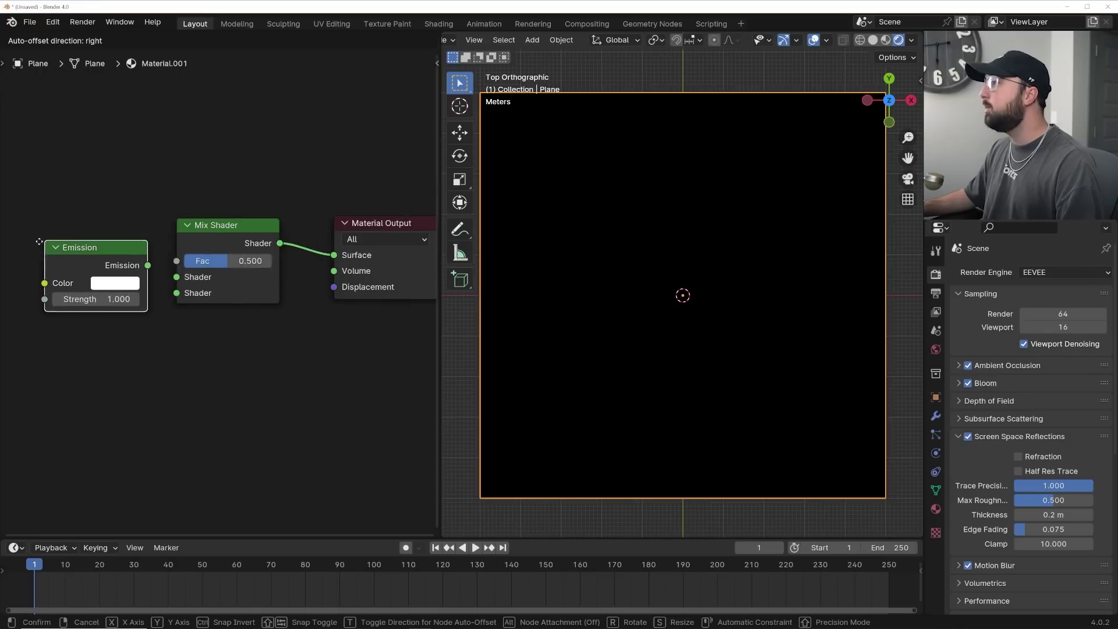
pyautogui.click(3, 241)
pyautogui.moveTo(131, 266); pyautogui.dragTo(176, 277)
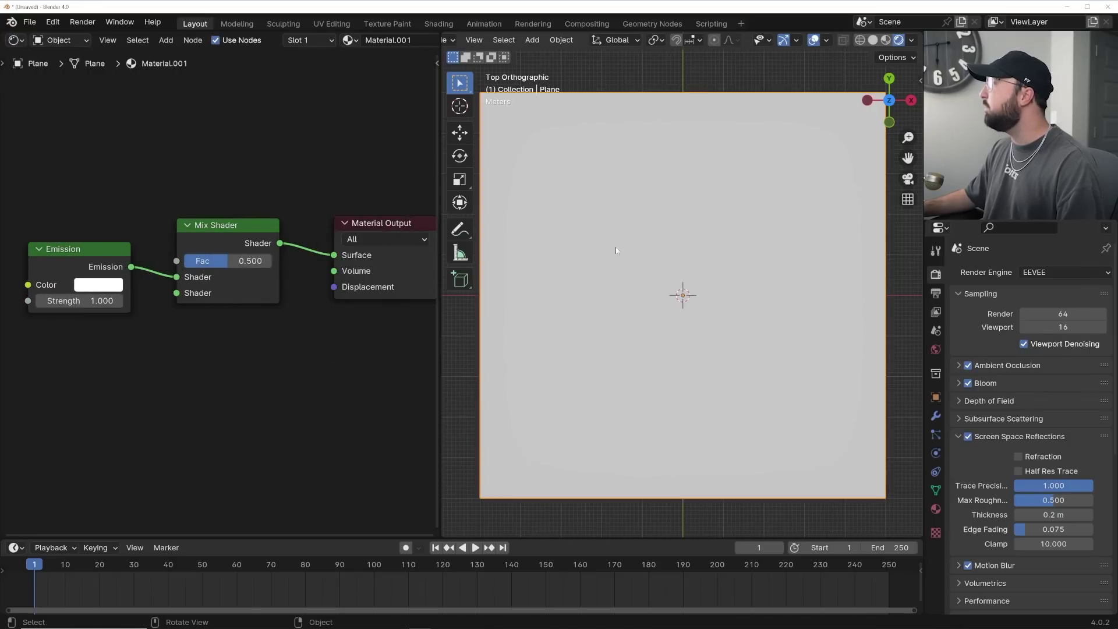
# Step: Add a Transparent BSDF below it and connect it to the Mix Shader's second shader input
pyautogui.hotkey('shift', 'a')
pyautogui.write('tran')
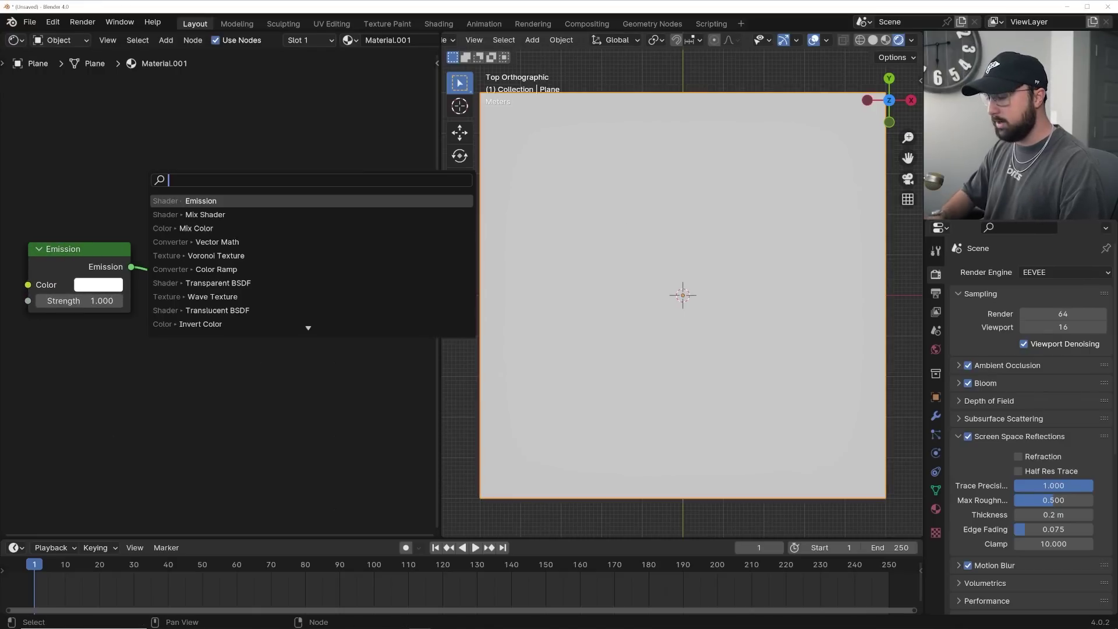
pyautogui.press('Down')
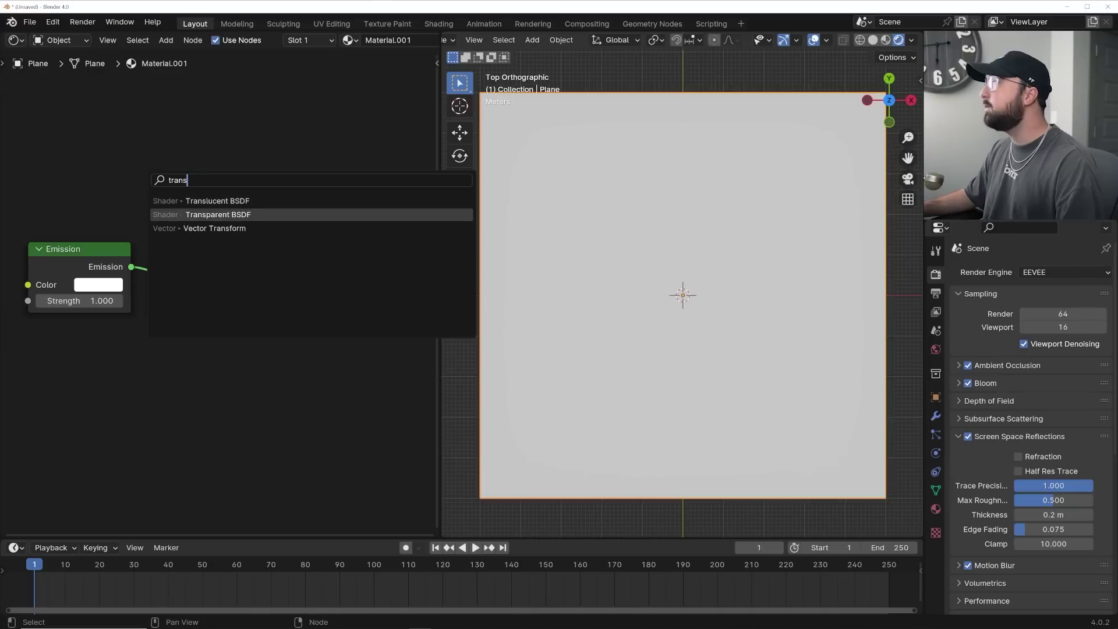
pyautogui.press('Return')
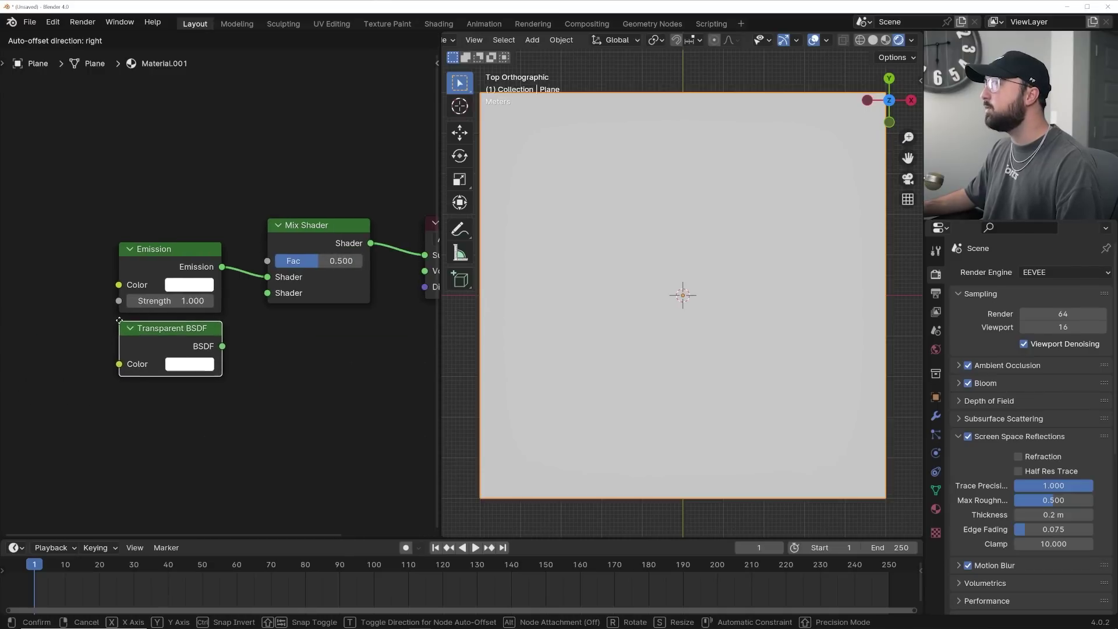
pyautogui.click(217, 344)
pyautogui.moveTo(220, 343); pyautogui.dragTo(267, 294)
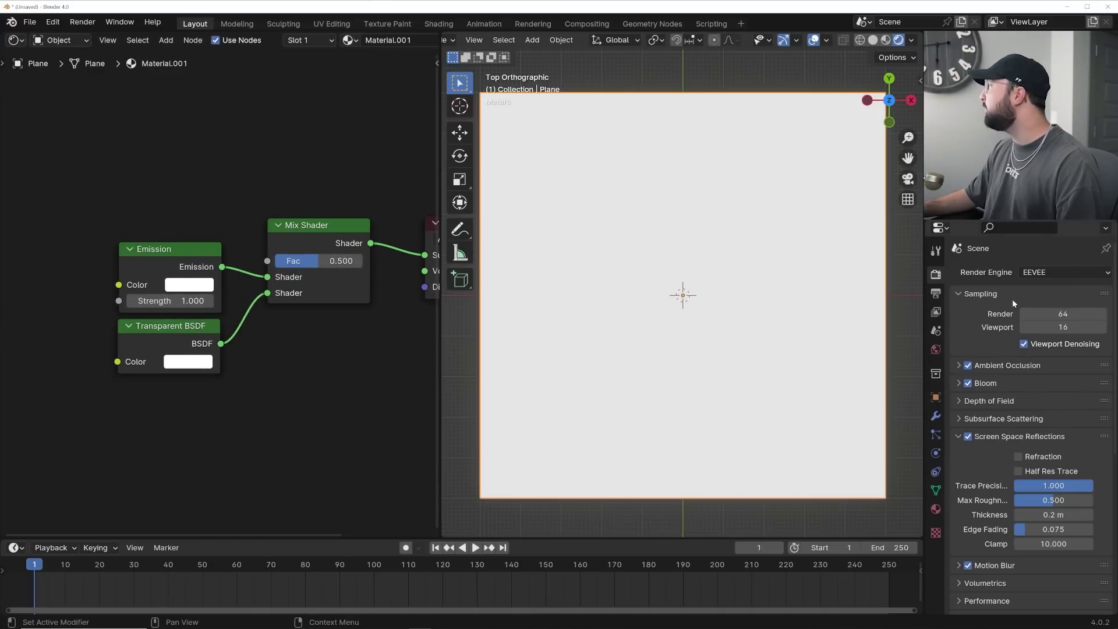
# Step: Set the material's Blend Mode to Alpha Blend
pyautogui.click(935, 510)
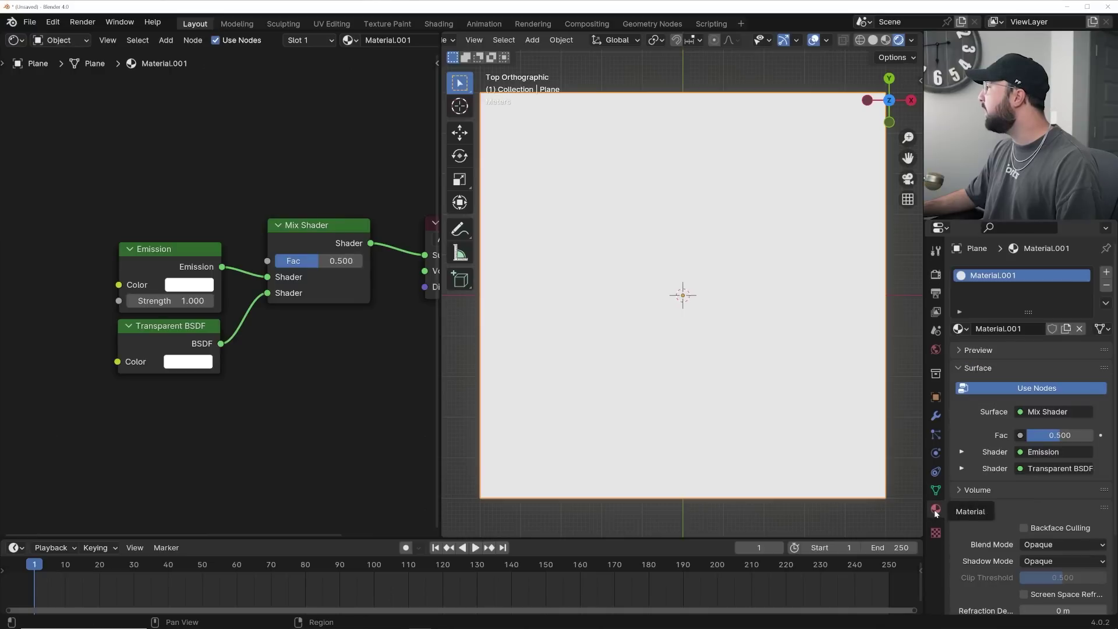
pyautogui.scroll(-4, 1002, 491)
pyautogui.click(1051, 452)
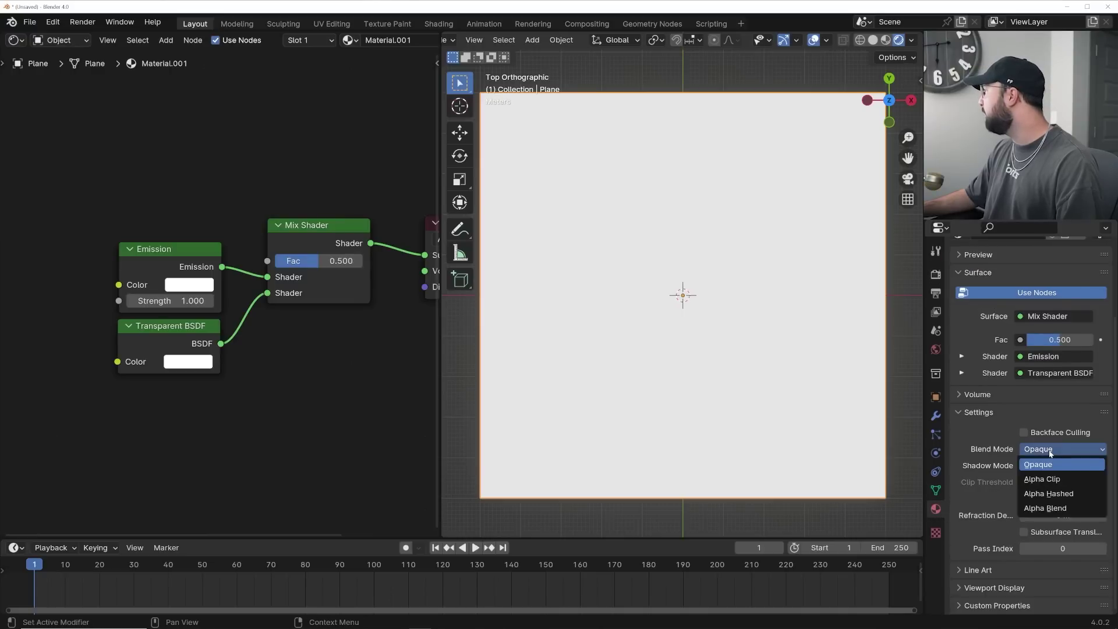
pyautogui.click(1055, 508)
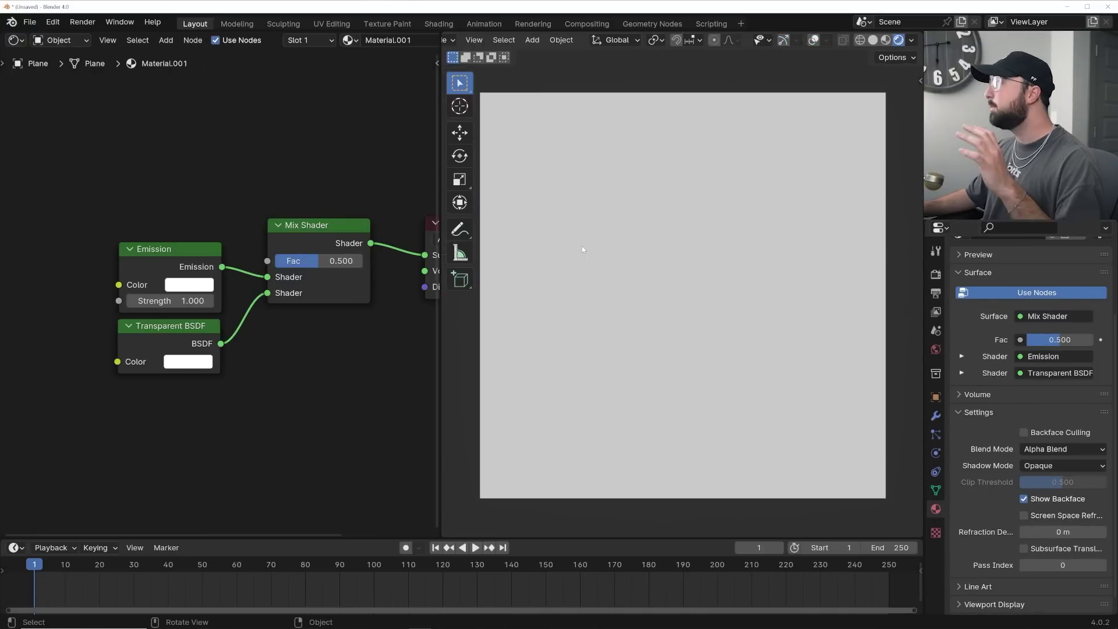
# Step: Set the Mix Shader factor to about 0.613 and tidy the Emission and Transparent BSDF nodes
pyautogui.moveTo(346, 264)
pyautogui.mouseDown()
pyautogui.moveTo(315, 264)
pyautogui.moveTo(390, 264)
pyautogui.moveTo(329, 264)
pyautogui.moveTo(358, 264)
pyautogui.mouseUp()
pyautogui.moveTo(167, 255); pyautogui.dragTo(184, 239)
pyautogui.moveTo(173, 324); pyautogui.dragTo(183, 321)
pyautogui.moveTo(181, 235); pyautogui.dragTo(178, 249)
pyautogui.moveTo(335, 264); pyautogui.dragTo(333, 144)
pyautogui.moveTo(176, 282); pyautogui.dragTo(159, 235)
pyautogui.moveTo(169, 338); pyautogui.dragTo(165, 325)
pyautogui.moveTo(212, 104); pyautogui.dragTo(218, 227, button='middle')
# Step: Add a Voronoi Texture and connect its Distance output to the Mix Shader factor
pyautogui.hotkey('shift', 'a')
pyautogui.write('vor')
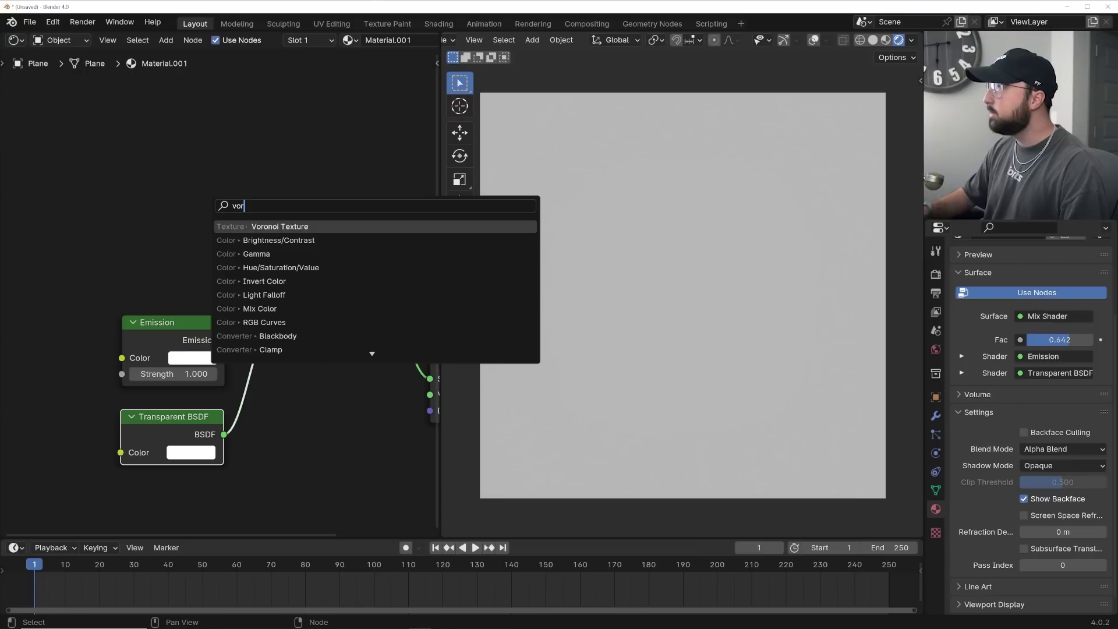
pyautogui.press('Return')
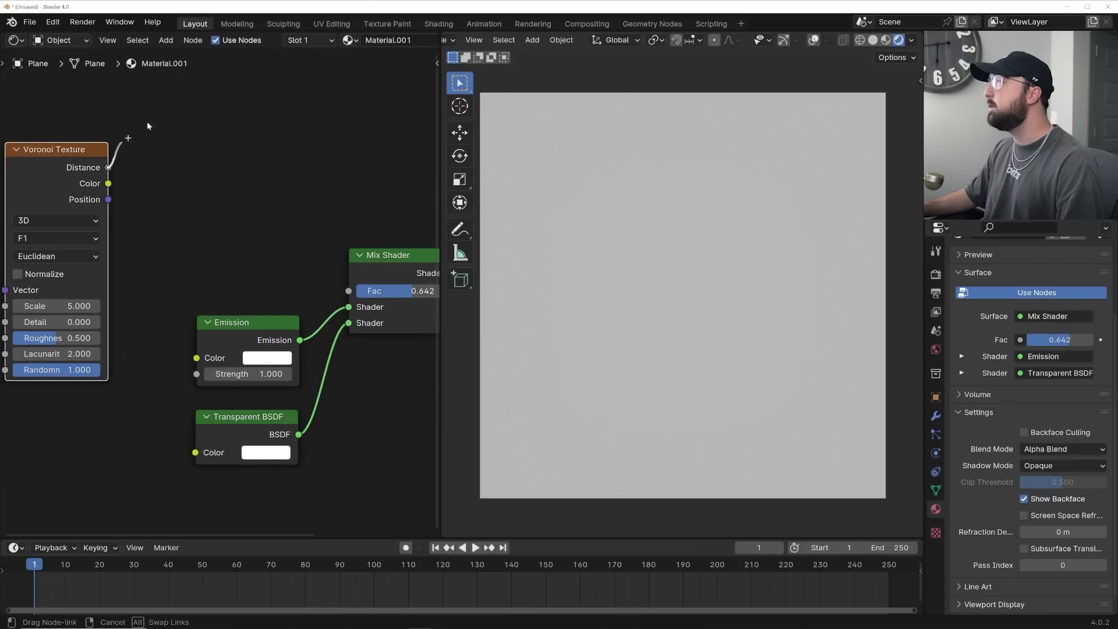
pyautogui.moveTo(315, 271); pyautogui.dragTo(348, 291)
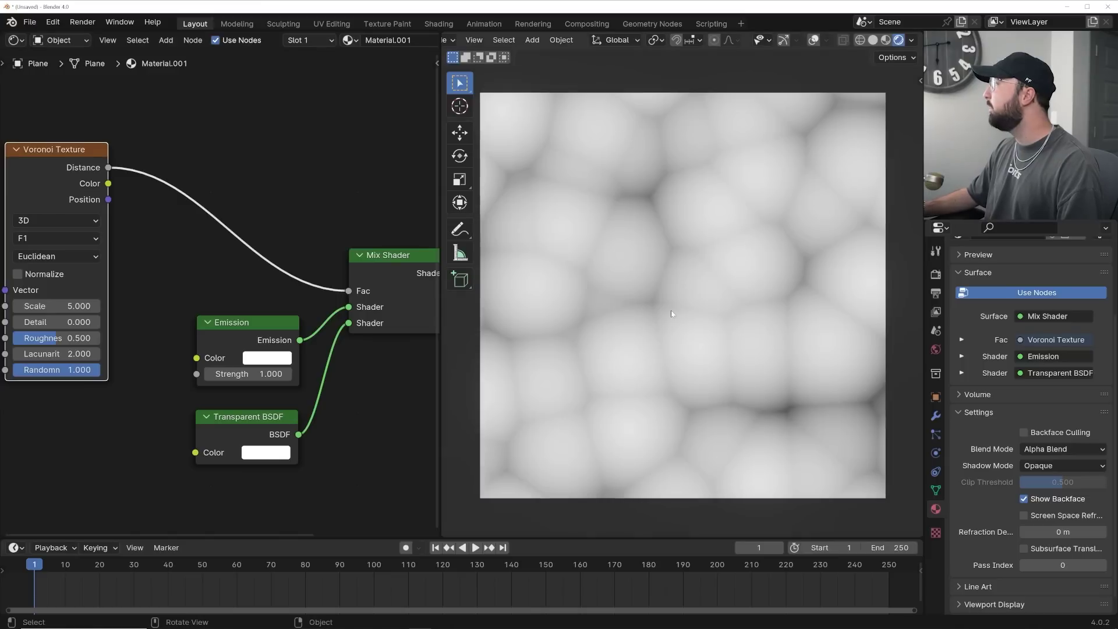
pyautogui.scroll(3, 679, 318)
pyautogui.scroll(-6, 679, 317)
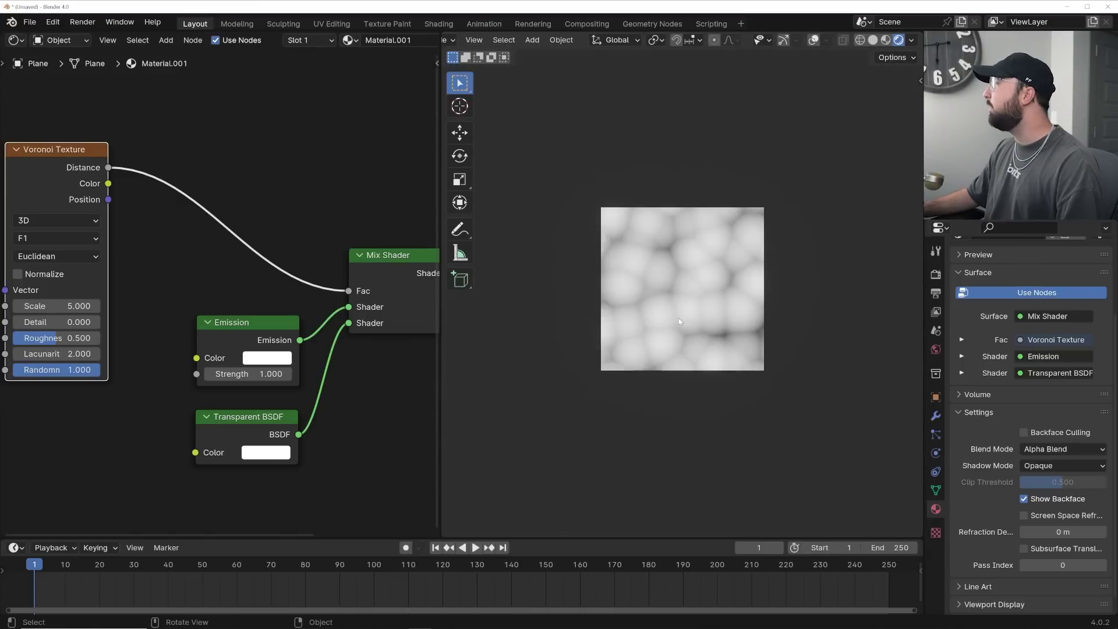
pyautogui.scroll(5, 679, 318)
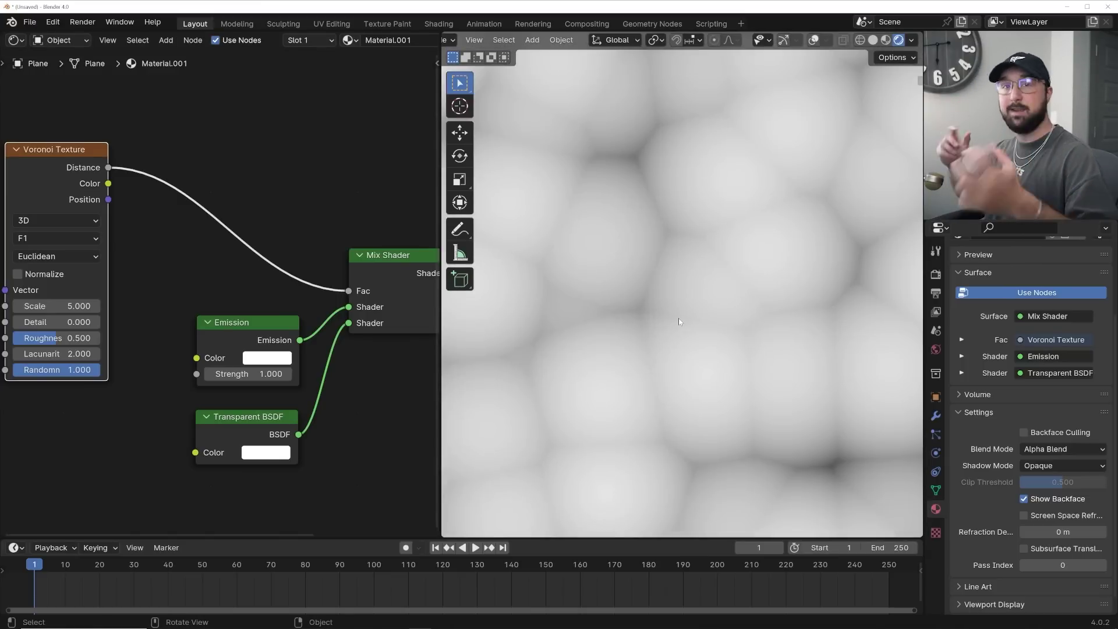
pyautogui.scroll(-3, 640, 233)
pyautogui.scroll(3, 641, 233)
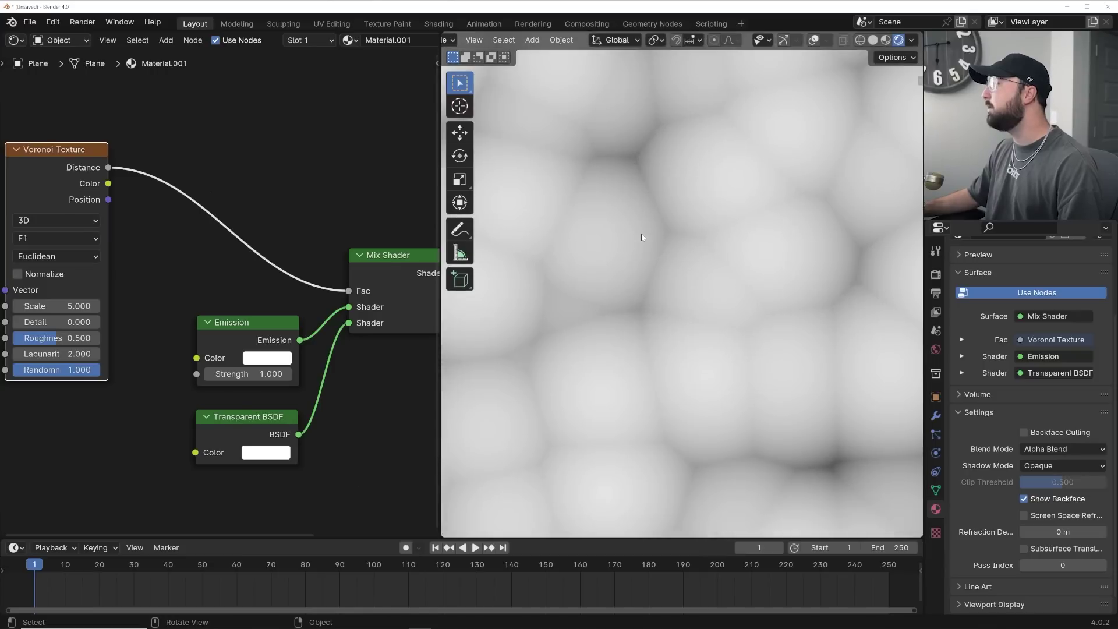
pyautogui.scroll(-3, 640, 233)
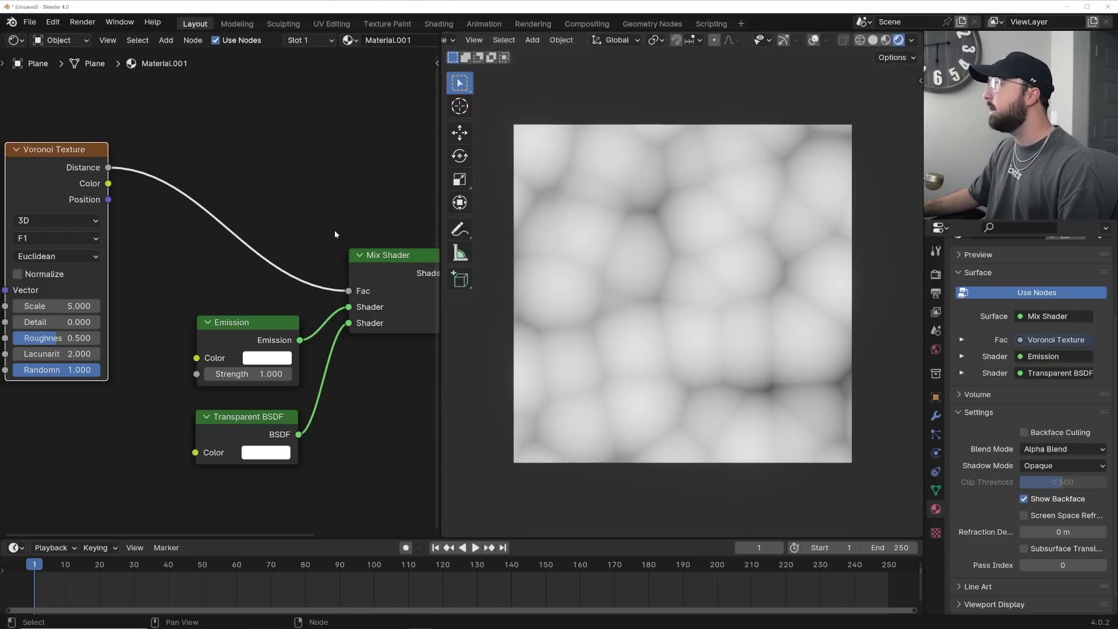
# Step: Add Mapping and Texture Coordinate nodes to the Voronoi with Ctrl+T and change the coordinate output used
pyautogui.moveTo(20, 174); pyautogui.dragTo(179, 176, button='middle')
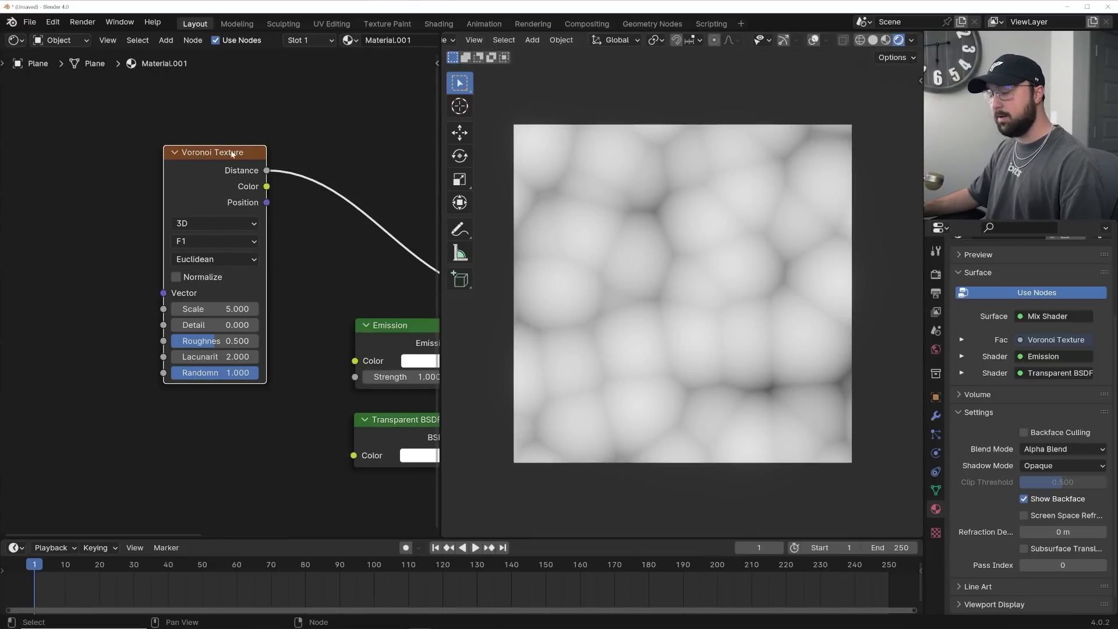
pyautogui.hotkey('ctrl', 't')
pyautogui.moveTo(46, 299); pyautogui.dragTo(103, 282, button='middle')
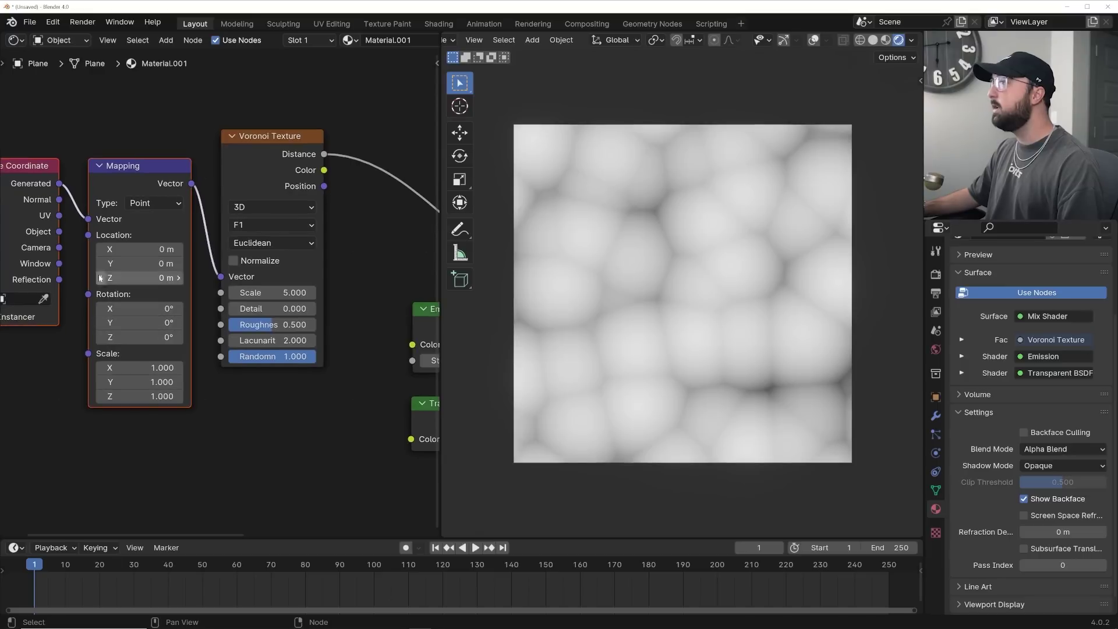
pyautogui.moveTo(93, 222); pyautogui.dragTo(88, 219)
pyautogui.moveTo(430, 218); pyautogui.dragTo(232, 223, button='middle')
# Step: Insert a Color Ramp onto the Voronoi Distance link
pyautogui.hotkey('shift', 'a')
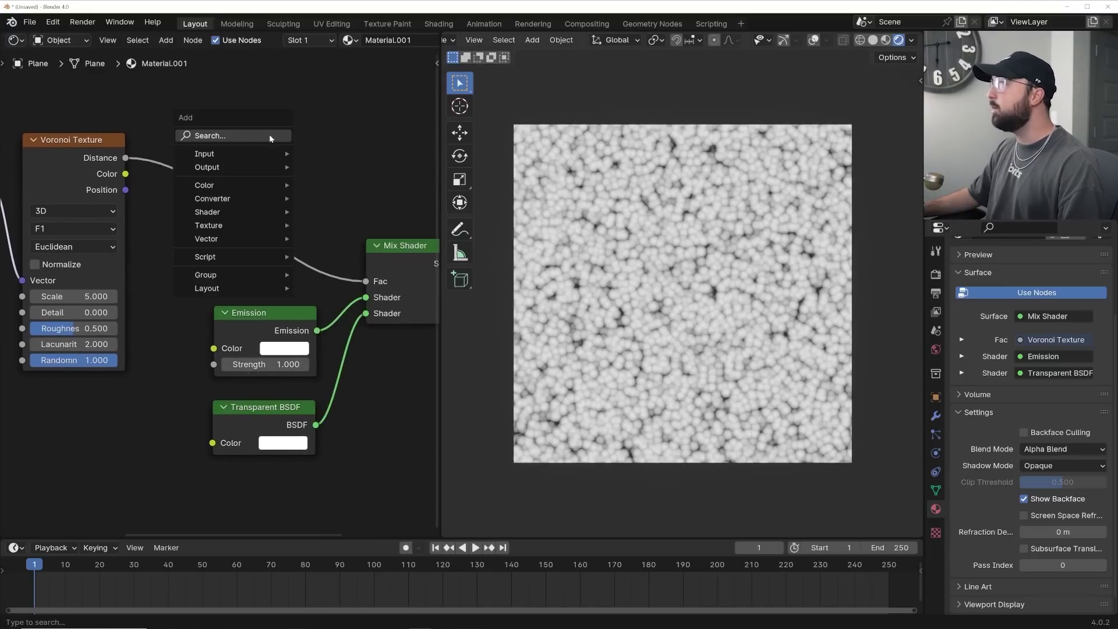
pyautogui.click(269, 134)
pyautogui.write('col')
pyautogui.press('Down')
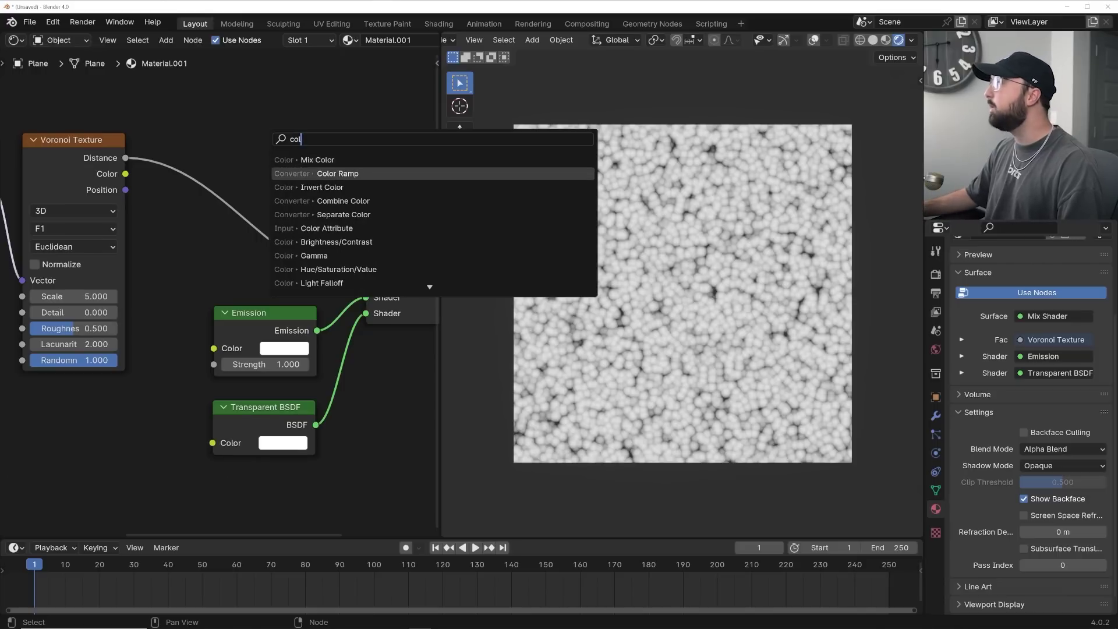
pyautogui.press('Return')
pyautogui.click(241, 158)
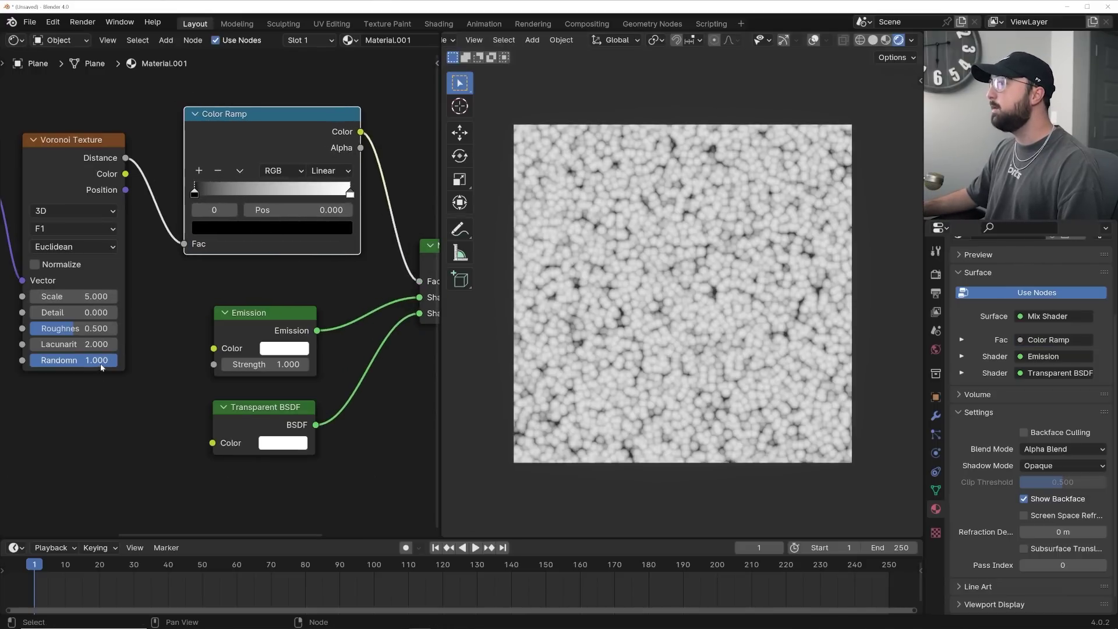
# Step: Set the Voronoi Randomness to 0 and Scale to 1
pyautogui.moveTo(108, 360); pyautogui.dragTo(30, 360)
pyautogui.scroll(3, 685, 357)
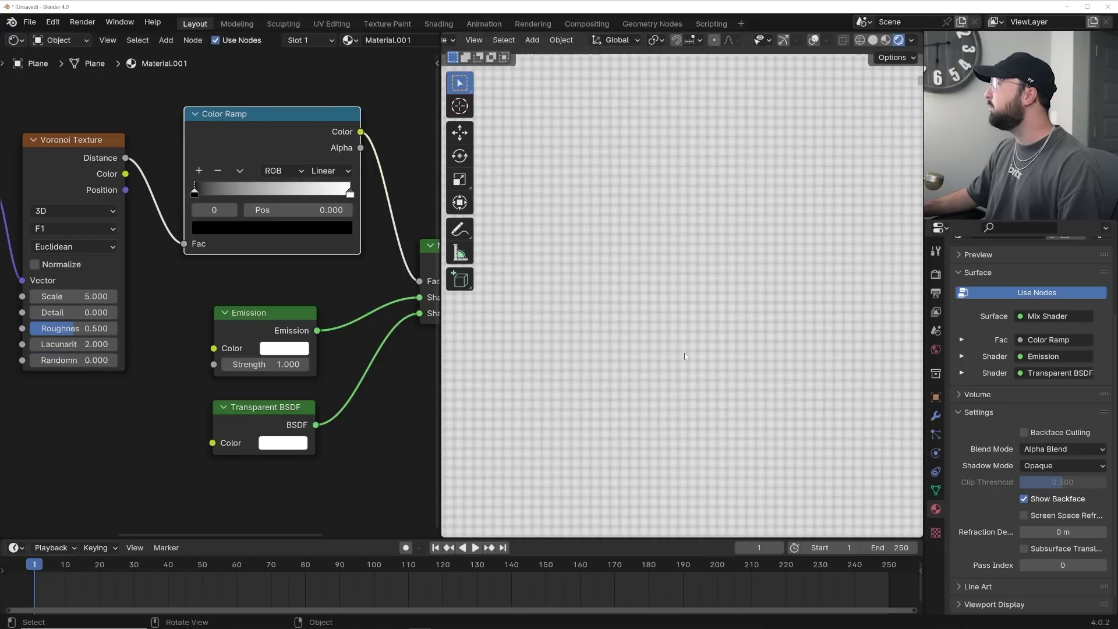
pyautogui.scroll(-3, 669, 295)
pyautogui.click(67, 297)
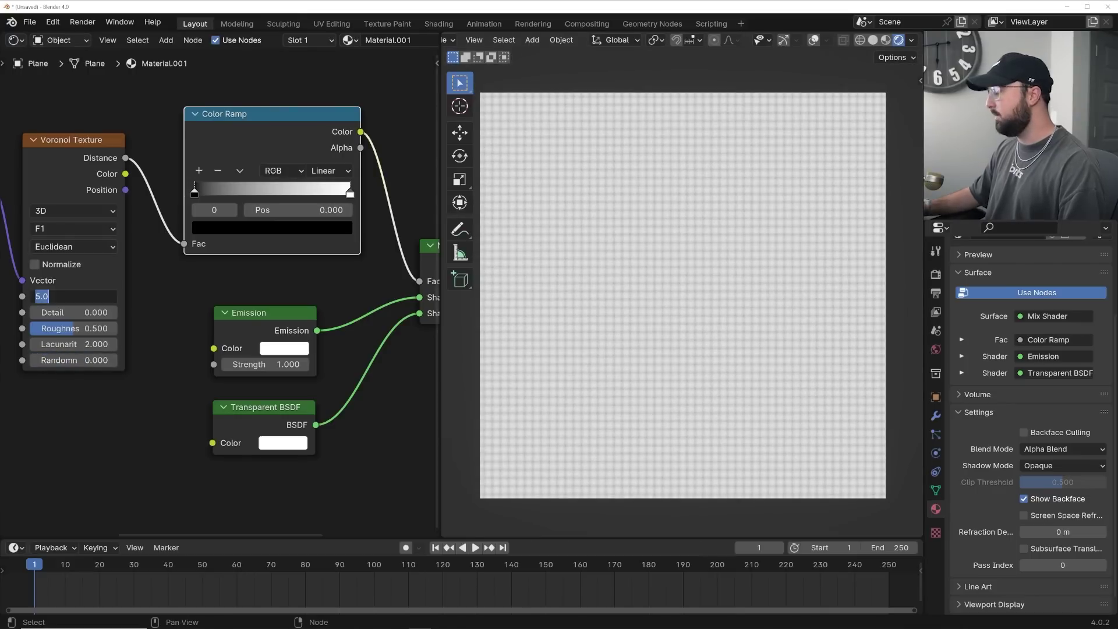
pyautogui.write('1')
pyautogui.press('Return')
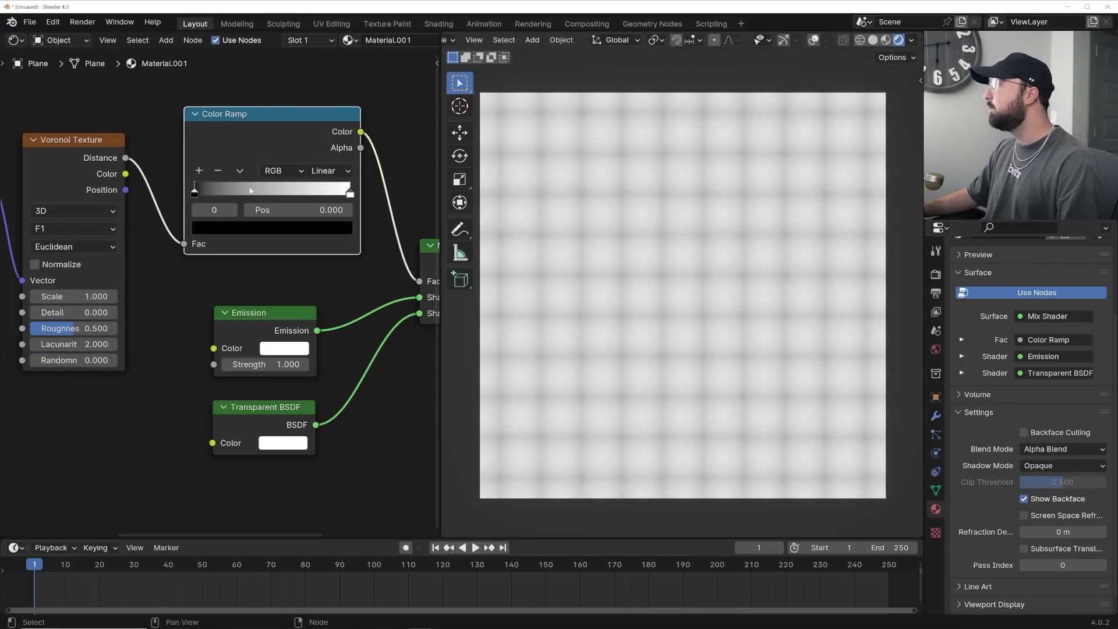
# Step: Slide the Color Ramp's white stop to 0.135 so the cells become dots
pyautogui.moveTo(350, 192); pyautogui.dragTo(215, 192)
pyautogui.moveTo(890, 320); pyautogui.dragTo(744, 312, button='middle')
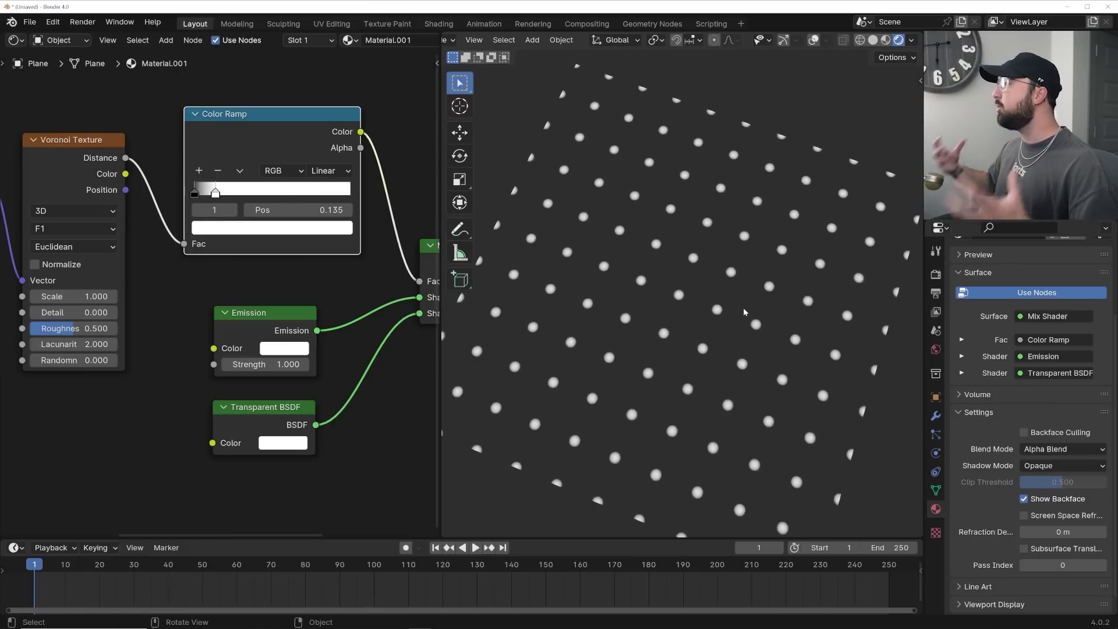
pyautogui.moveTo(743, 307); pyautogui.dragTo(693, 345, button='middle')
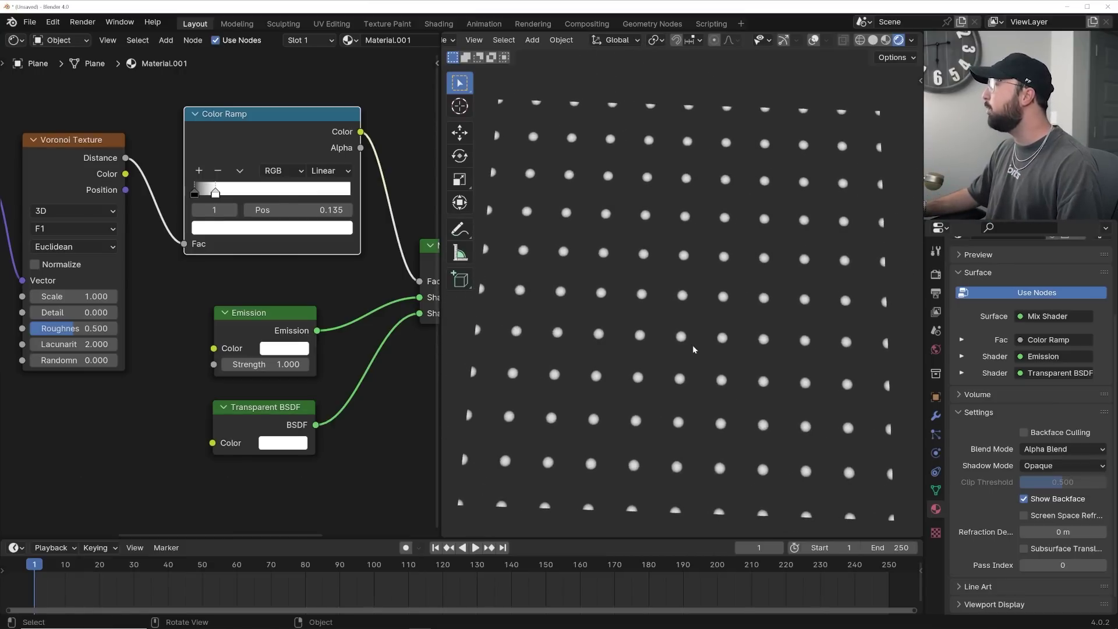
pyautogui.moveTo(327, 287); pyautogui.dragTo(262, 289, button='middle')
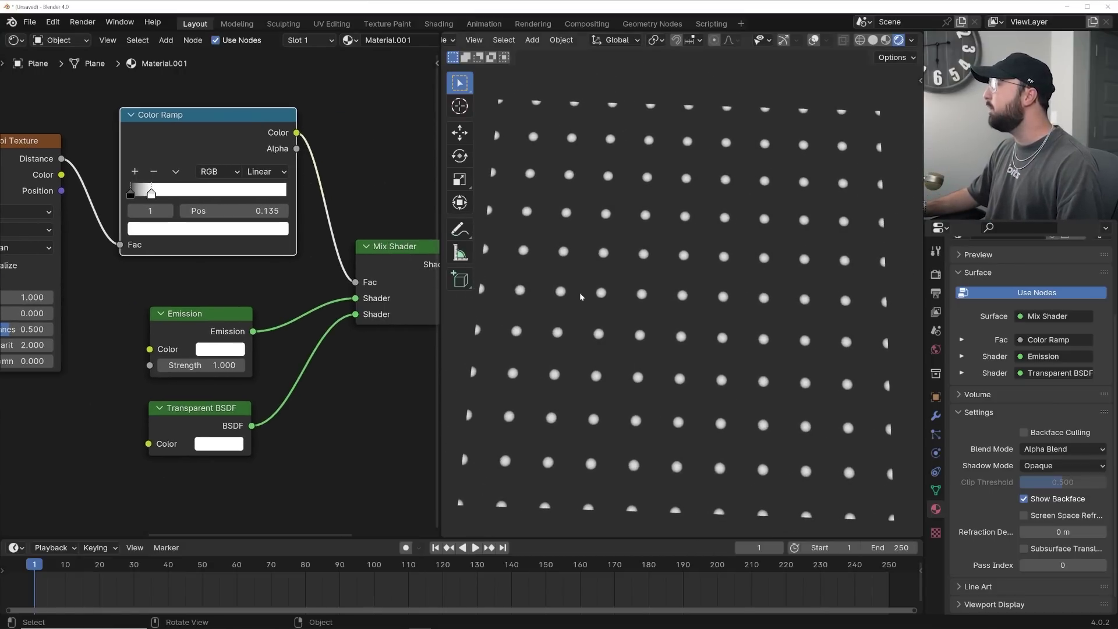
# Step: Nudge the Transparent BSDF node up and switch the viewport to Top view
pyautogui.scroll(4, 588, 278)
pyautogui.moveTo(196, 417); pyautogui.dragTo(190, 404)
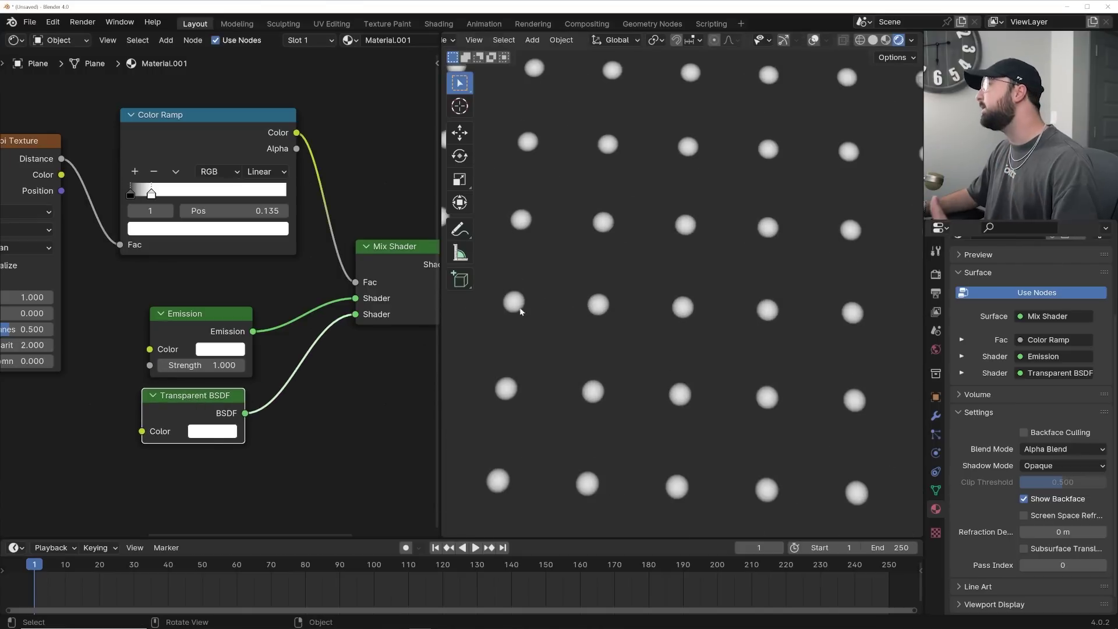
pyautogui.scroll(-5, 629, 340)
pyautogui.press('`')
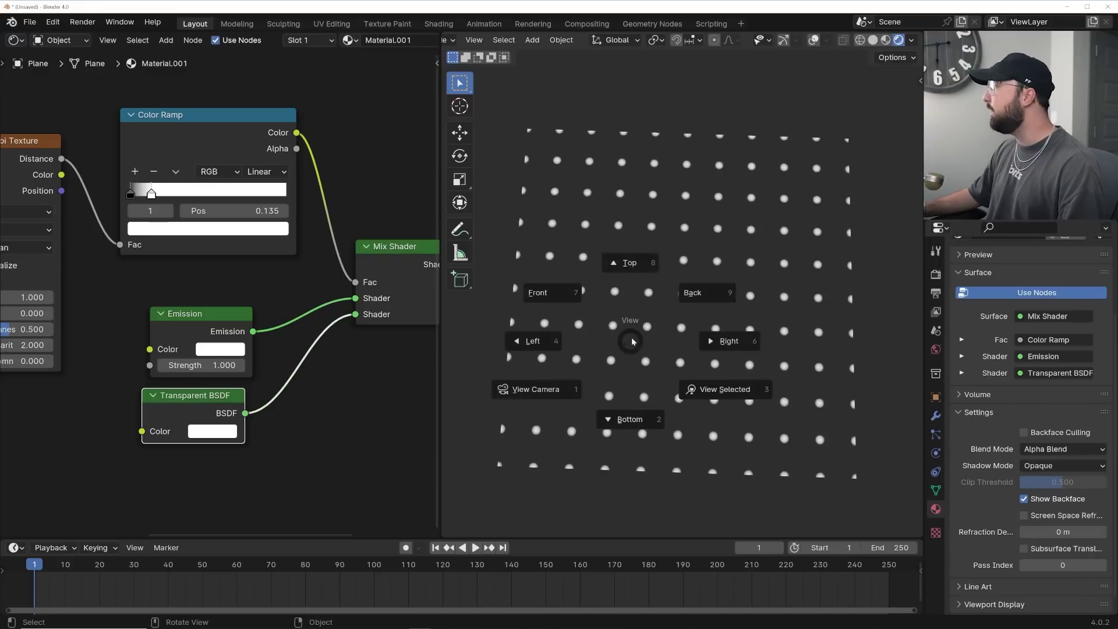
pyautogui.click(624, 282)
pyautogui.scroll(2, 632, 298)
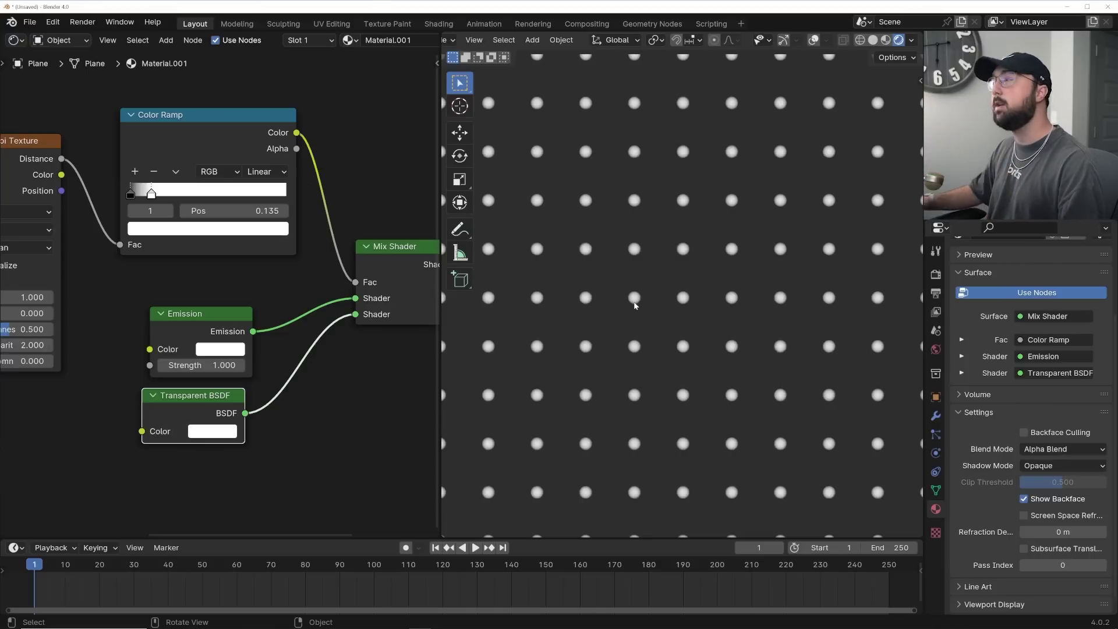
pyautogui.scroll(12, 688, 349)
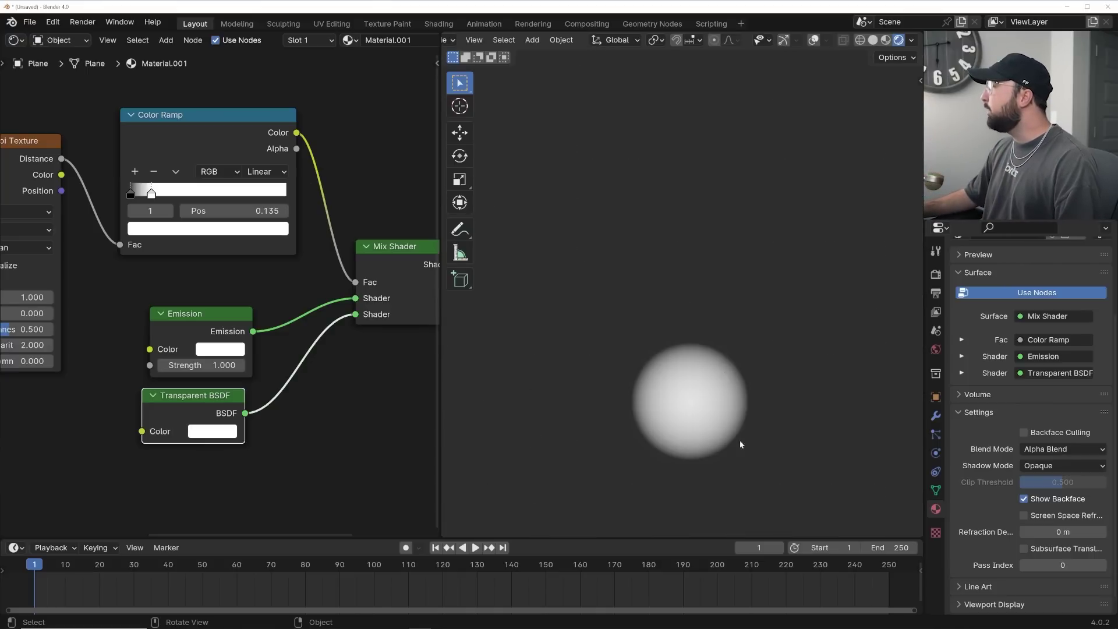
pyautogui.scroll(-8, 723, 386)
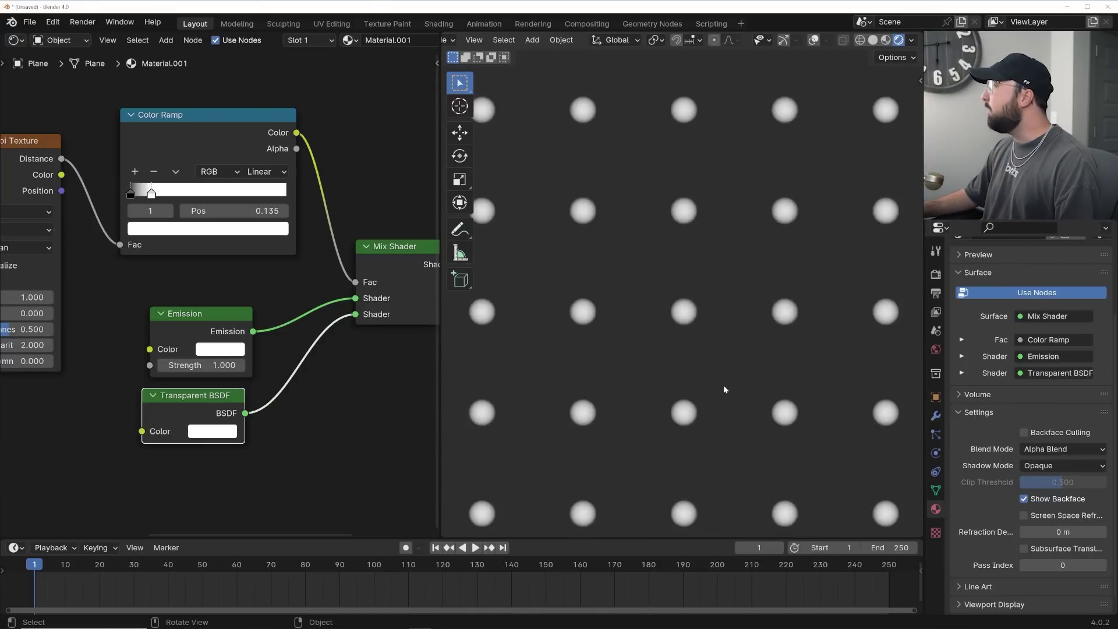
# Step: Change the Color Ramp interpolation from Linear to Constant
pyautogui.click(264, 172)
pyautogui.click(269, 269)
pyautogui.scroll(6, 585, 284)
pyautogui.scroll(-4, 662, 289)
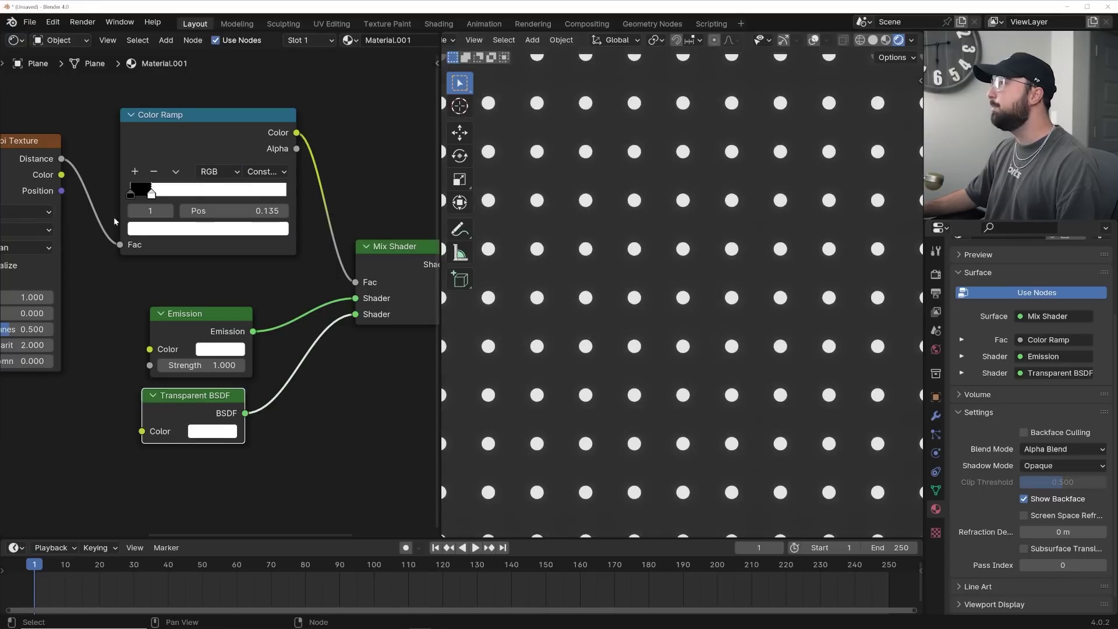
# Step: Switch the Voronoi distance metric to Chebychev
pyautogui.moveTo(19, 274); pyautogui.dragTo(218, 276, button='middle')
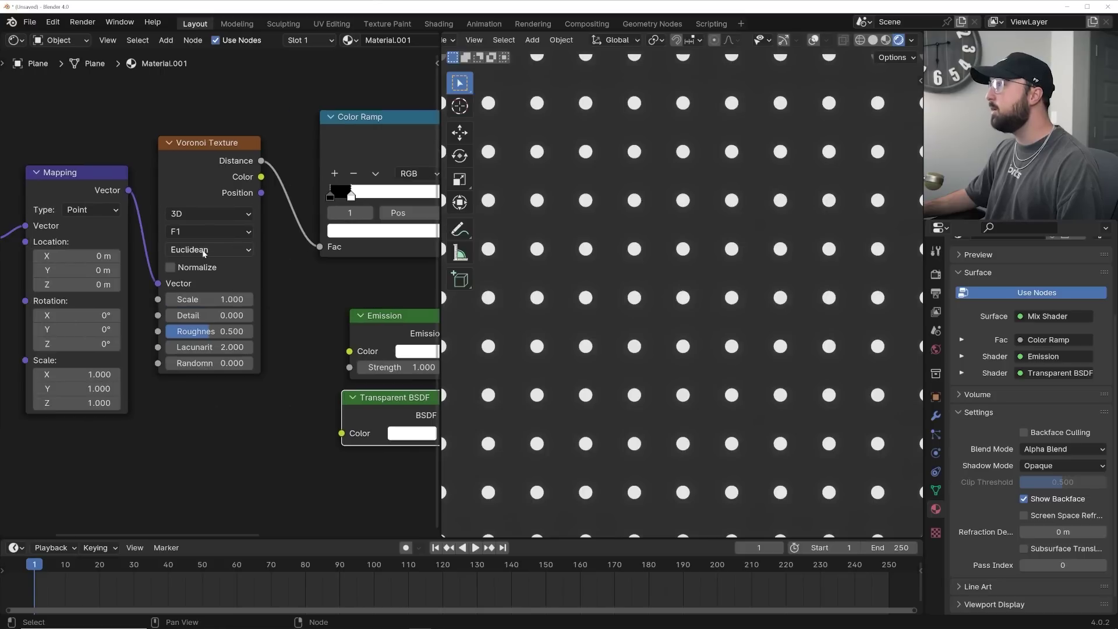
pyautogui.click(210, 249)
pyautogui.click(229, 319)
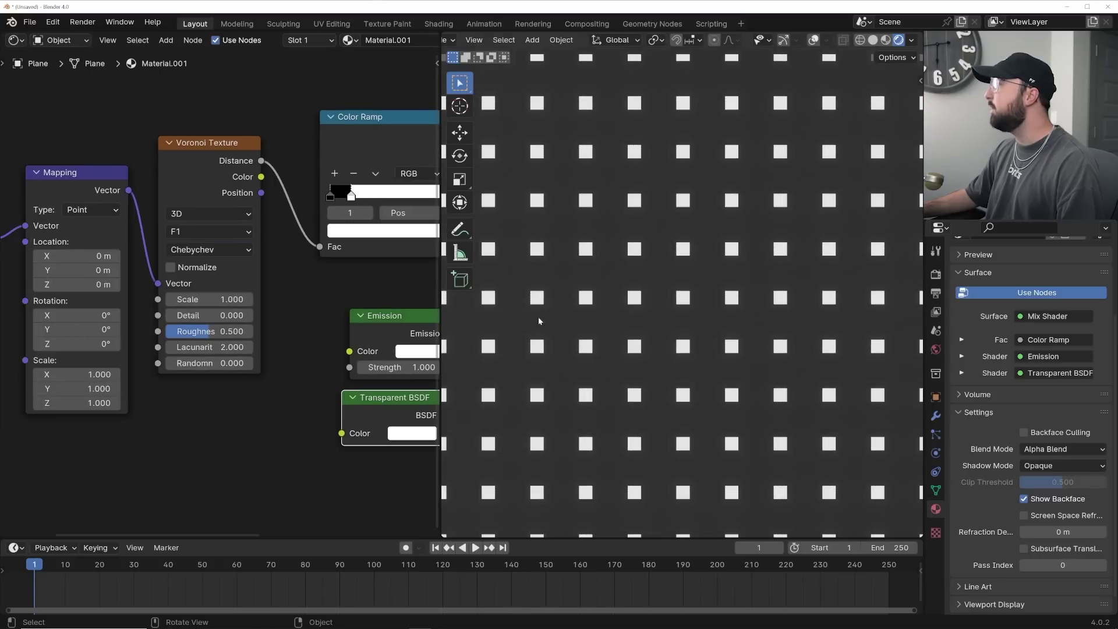
# Step: Flip the Color Ramp and set its stop to 0.478 for thin white grid lines
pyautogui.moveTo(355, 202); pyautogui.dragTo(260, 218, button='middle')
pyautogui.moveTo(256, 213); pyautogui.dragTo(297, 213)
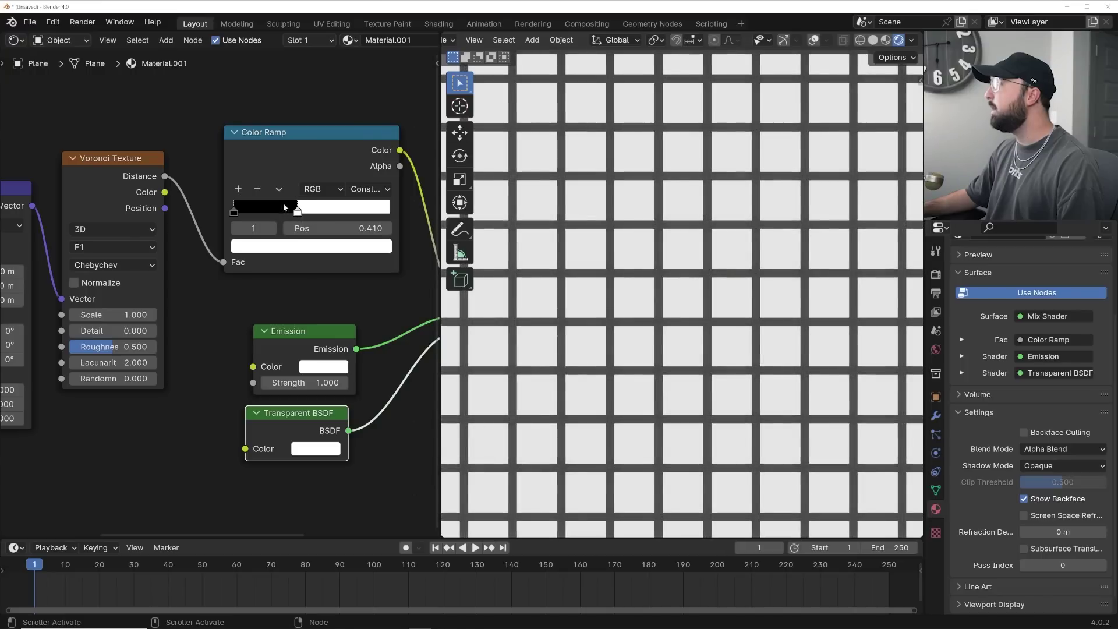
pyautogui.click(280, 189)
pyautogui.click(300, 206)
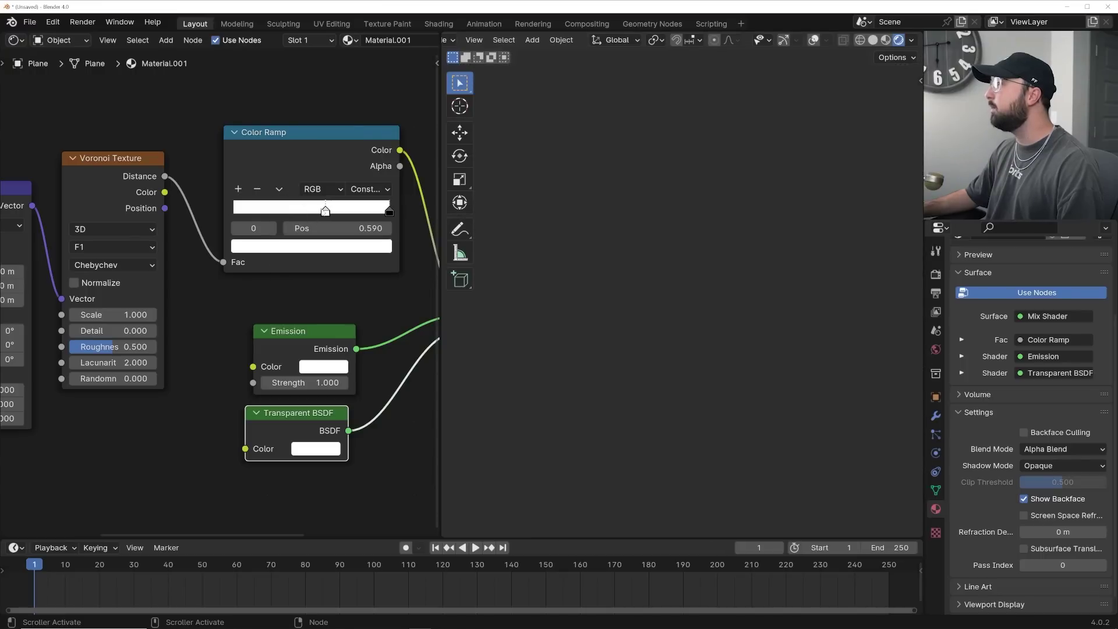
pyautogui.moveTo(388, 211); pyautogui.dragTo(383, 213)
pyautogui.moveTo(310, 218); pyautogui.dragTo(305, 218)
pyautogui.scroll(-4, 680, 278)
pyautogui.scroll(4, 680, 278)
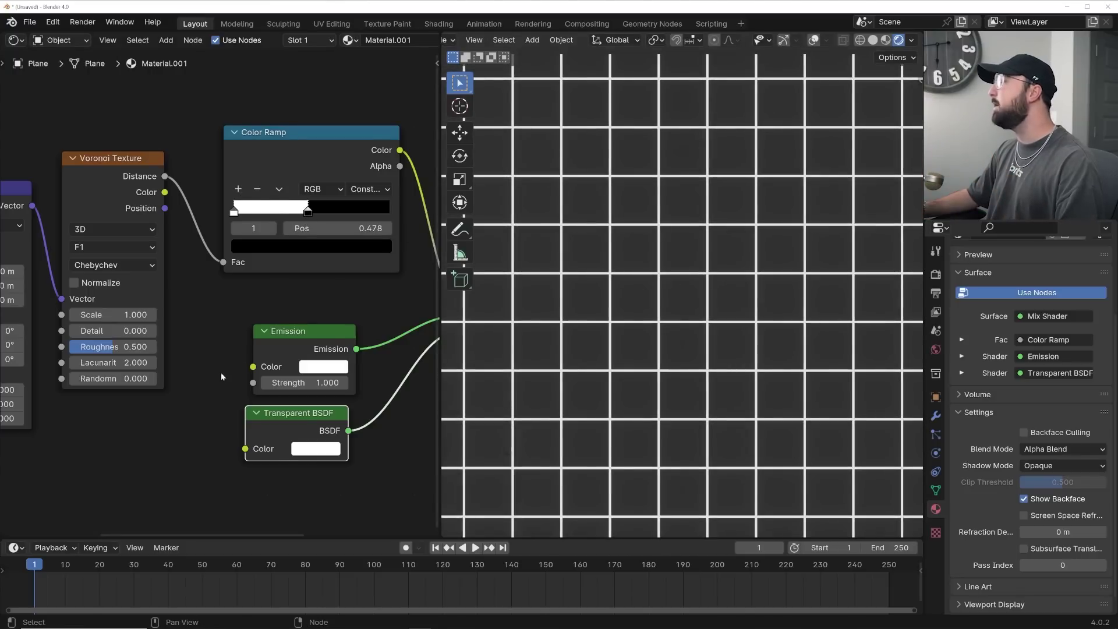
pyautogui.scroll(-1, 222, 372)
pyautogui.scroll(5, 610, 348)
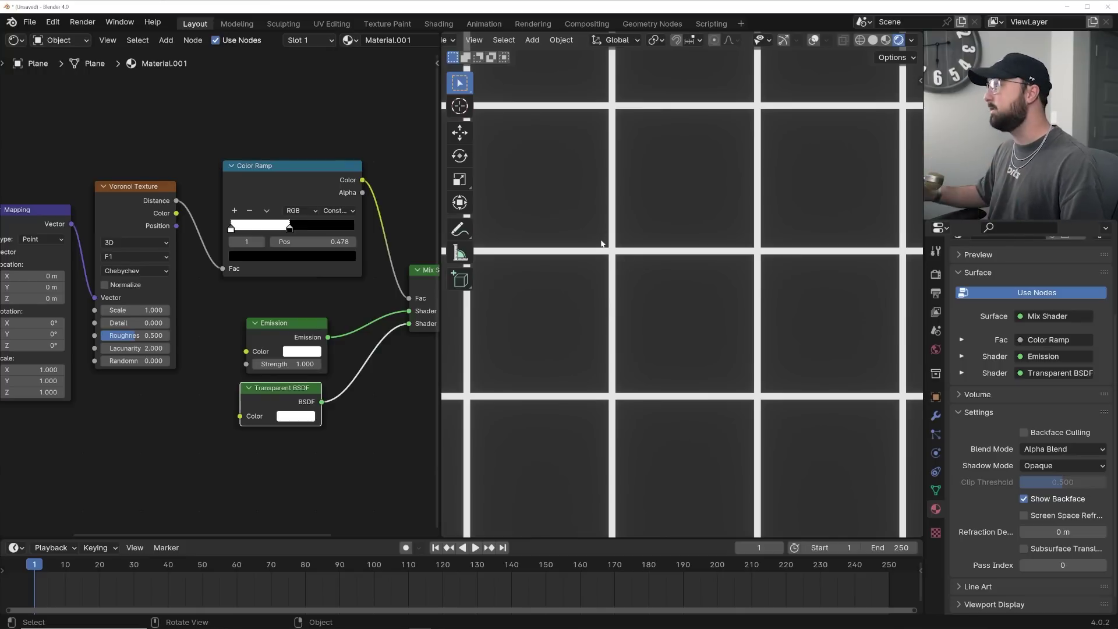
# Step: Duplicate the Voronoi and Color Ramp nodes and place the copies above the originals
pyautogui.moveTo(243, 169); pyautogui.dragTo(269, 272, button='middle')
pyautogui.scroll(-4, 239, 277)
pyautogui.moveTo(151, 223); pyautogui.dragTo(207, 238, button='middle')
pyautogui.click(236, 313)
pyautogui.moveTo(256, 280); pyautogui.dragTo(180, 277, button='middle')
pyautogui.moveTo(288, 248); pyautogui.dragTo(144, 322)
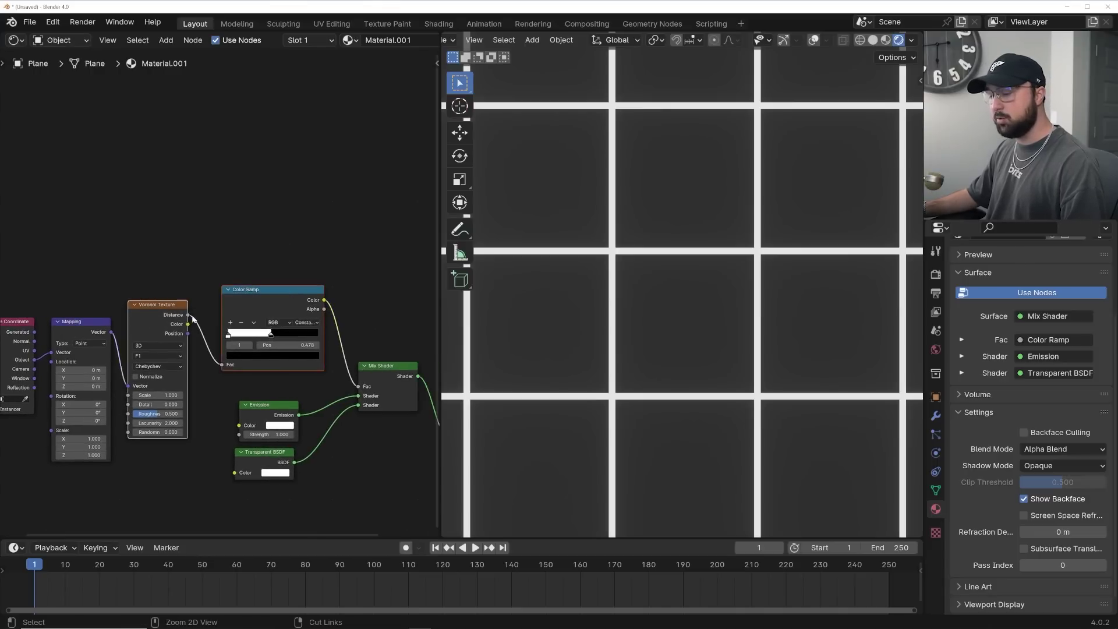
pyautogui.hotkey('ctrl', 'shift', 'd')
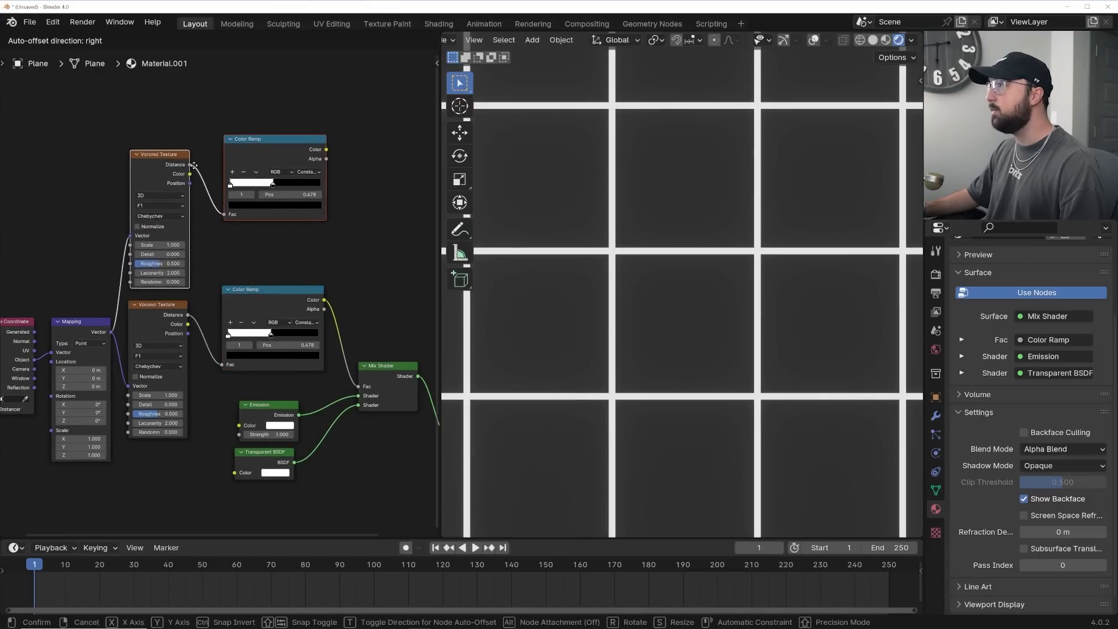
pyautogui.click(193, 165)
pyautogui.click(347, 242)
pyautogui.moveTo(347, 242); pyautogui.dragTo(302, 246, button='middle')
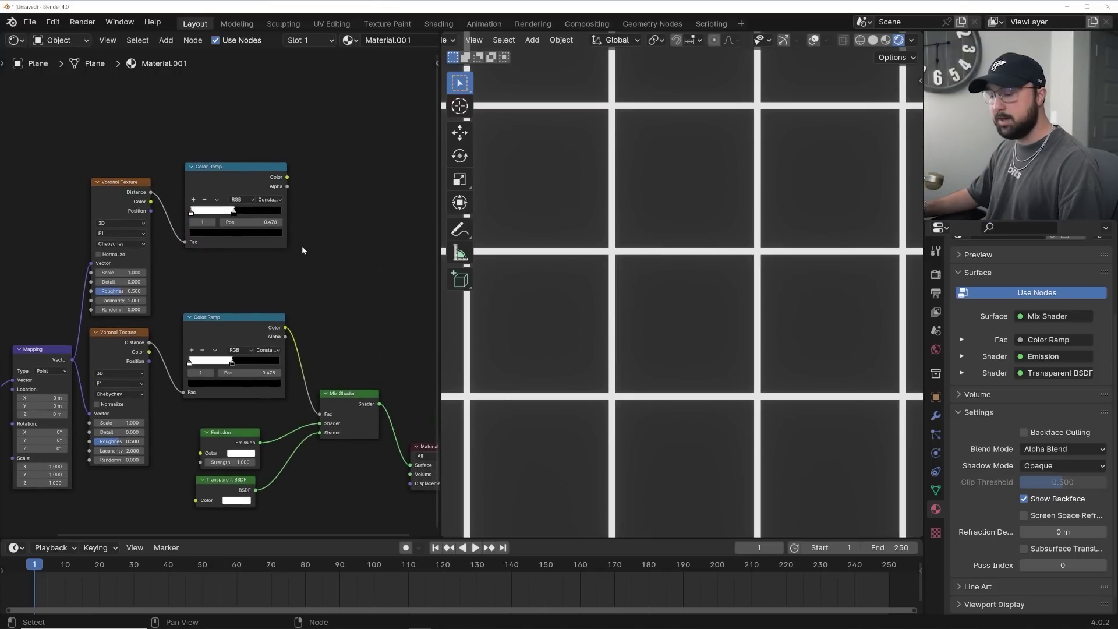
# Step: Preview the top Color Ramp alone and move its black stop to 0.298
pyautogui.keyDown('ctrl'); pyautogui.keyDown('shift'); pyautogui.click(252, 184); pyautogui.keyUp('shift'); pyautogui.keyUp('ctrl')
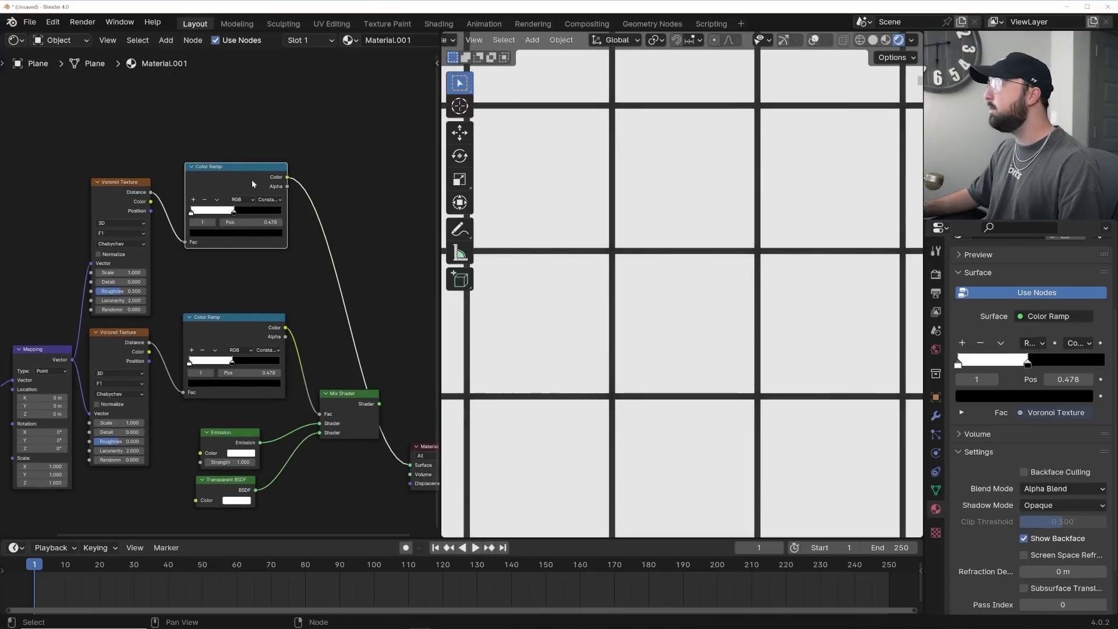
pyautogui.scroll(3, 244, 202)
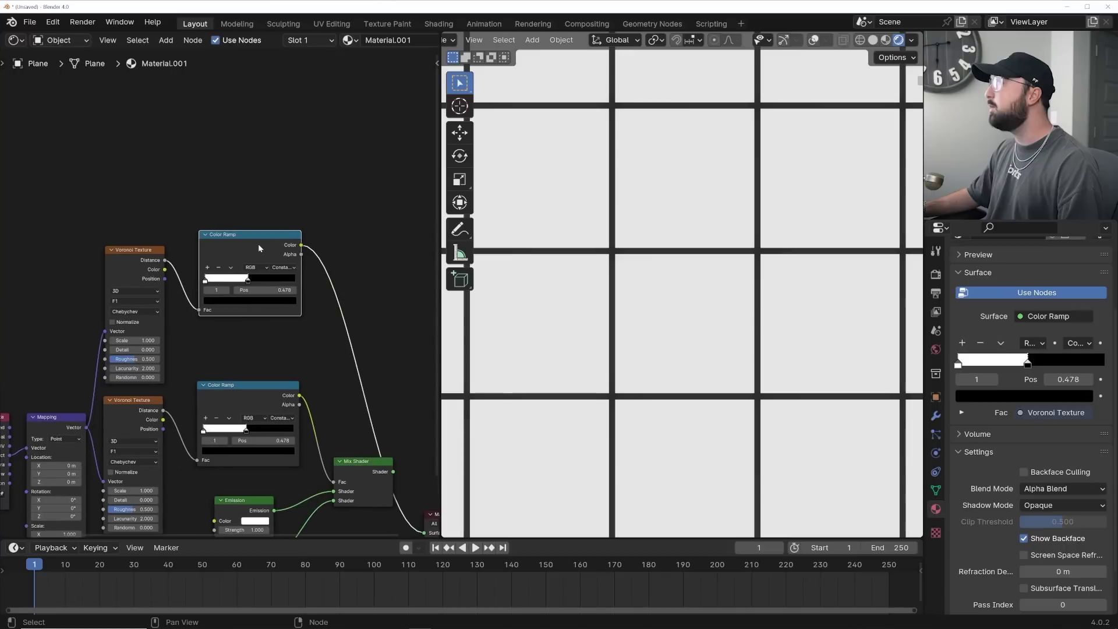
pyautogui.moveTo(262, 280)
pyautogui.mouseDown()
pyautogui.moveTo(224, 278)
pyautogui.moveTo(258, 277)
pyautogui.mouseUp()
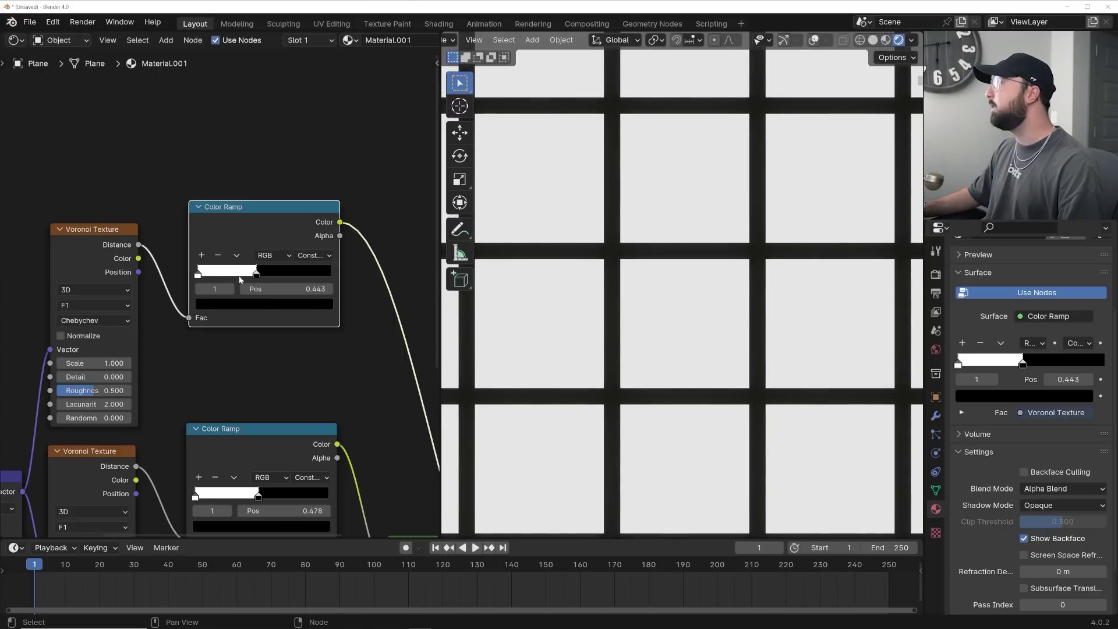
pyautogui.moveTo(252, 276); pyautogui.dragTo(237, 276)
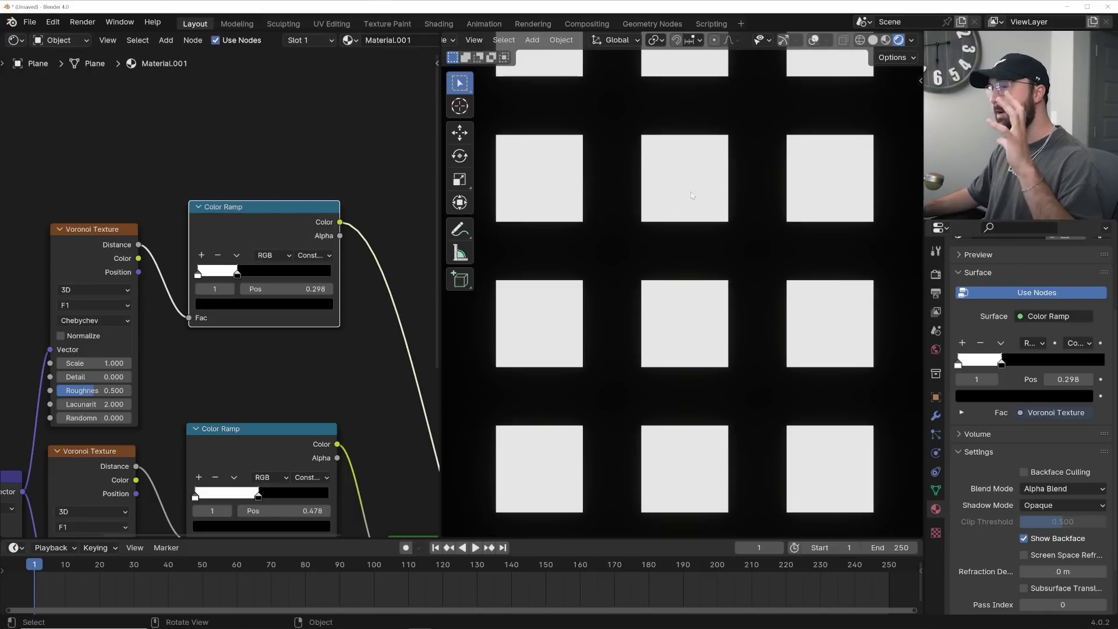
# Step: Insert a Vector Math Add node between Mapping and Voronoi, offsetting X and Y by 0.5
pyautogui.hotkey('shift', 'a')
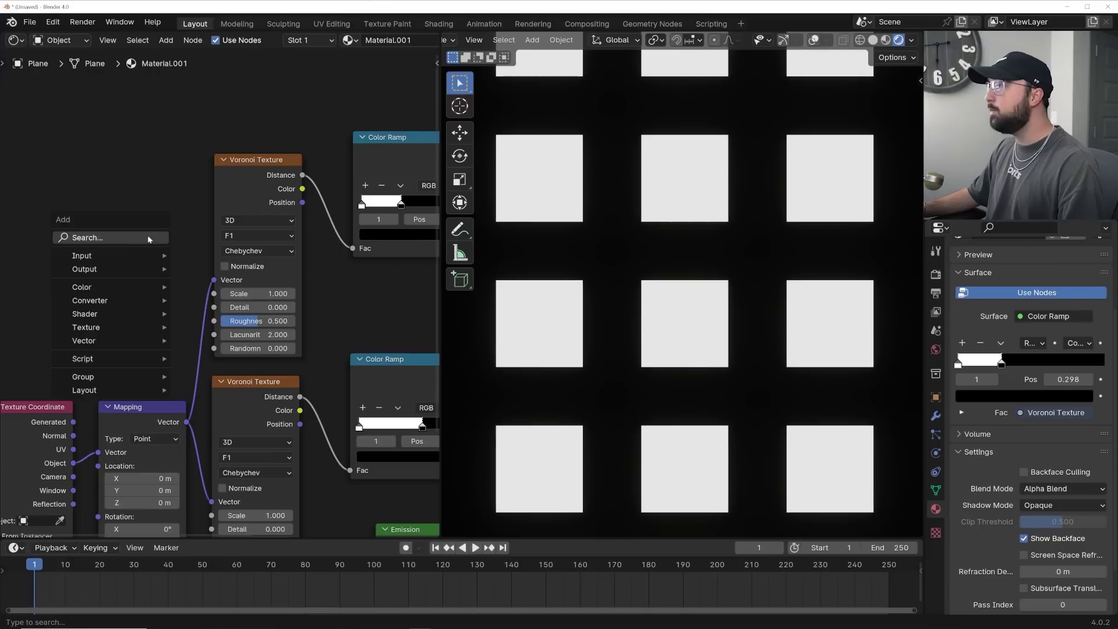
pyautogui.click(148, 239)
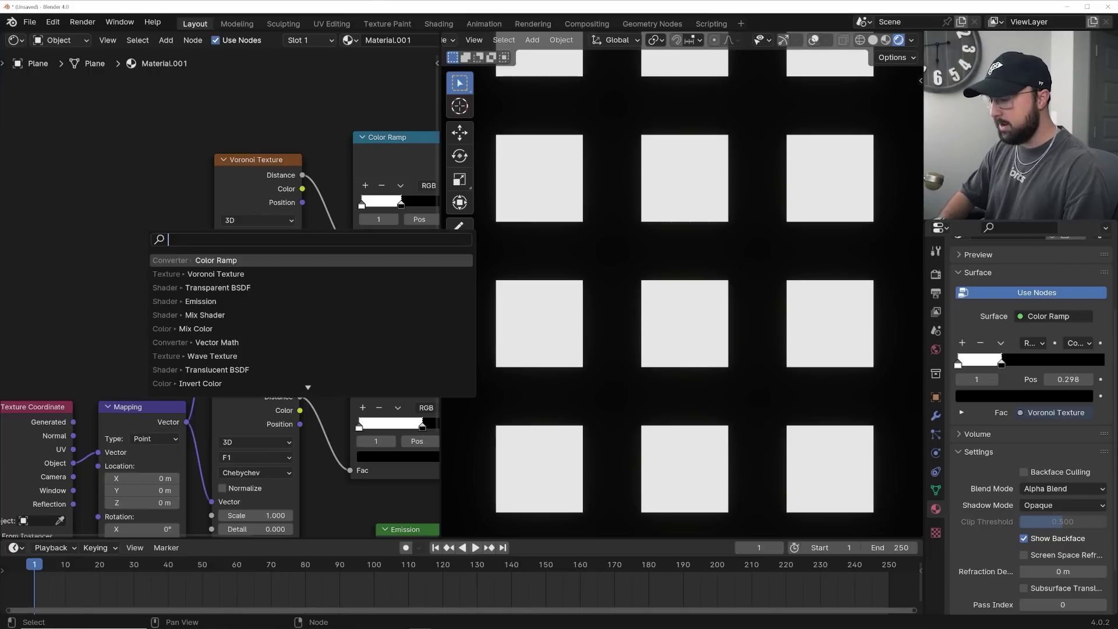
pyautogui.write('vect')
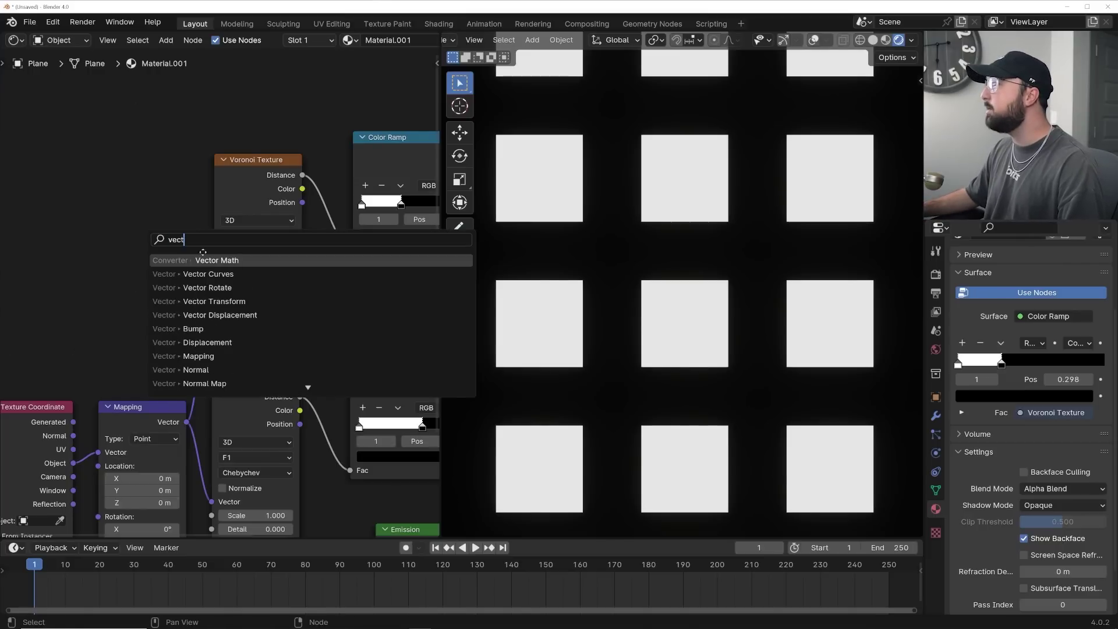
pyautogui.press('Return')
pyautogui.click(246, 213)
pyautogui.moveTo(289, 280); pyautogui.dragTo(289, 294)
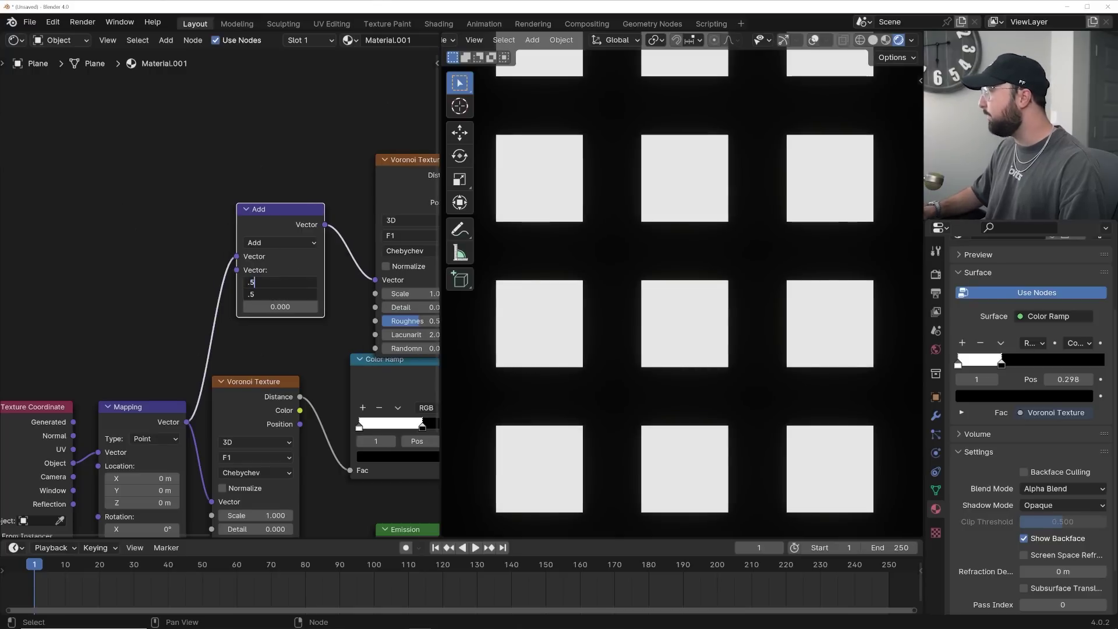
pyautogui.write('.5')
pyautogui.press('Return')
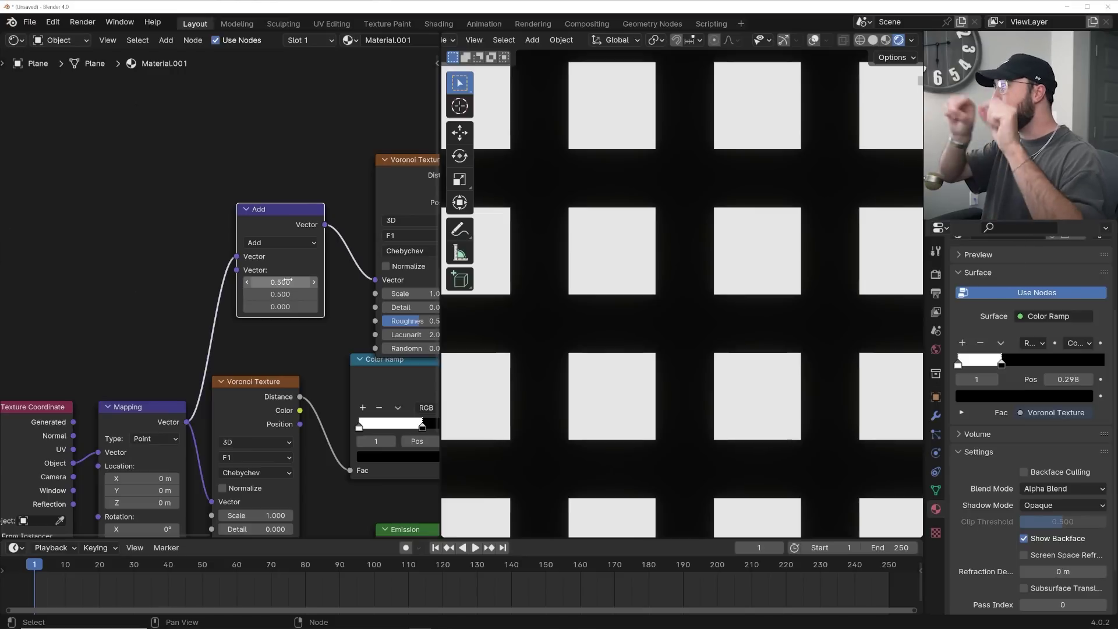
# Step: Send the Mix Shader result to the output so the plane shows the full grid again
pyautogui.moveTo(284, 282); pyautogui.dragTo(195, 293, button='middle')
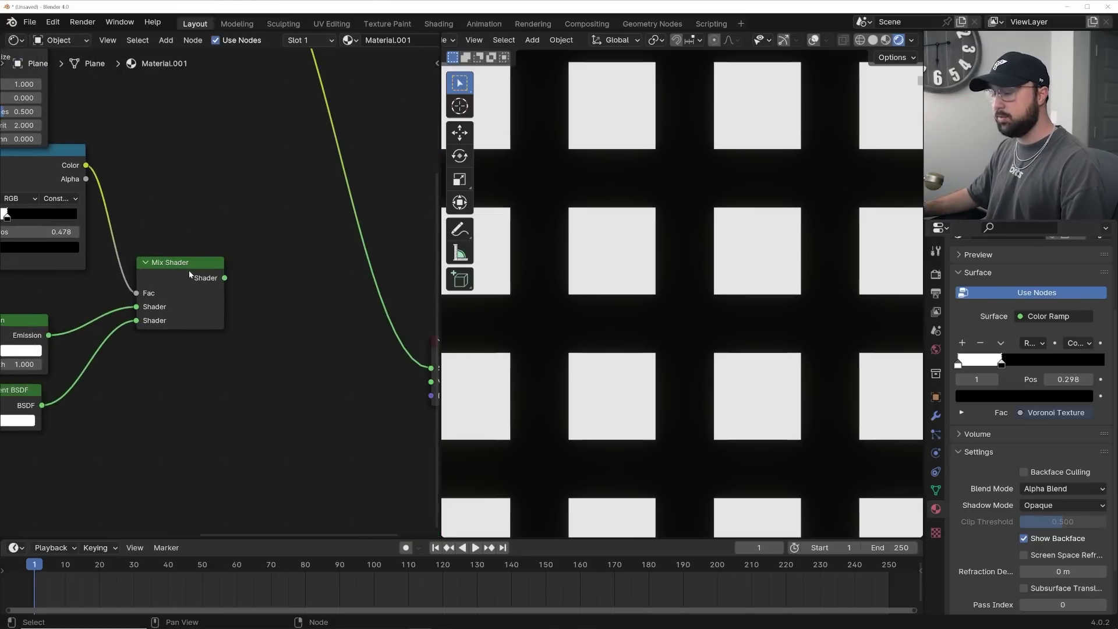
pyautogui.keyDown('ctrl'); pyautogui.keyDown('shift'); pyautogui.click(189, 274); pyautogui.keyUp('shift'); pyautogui.keyUp('ctrl')
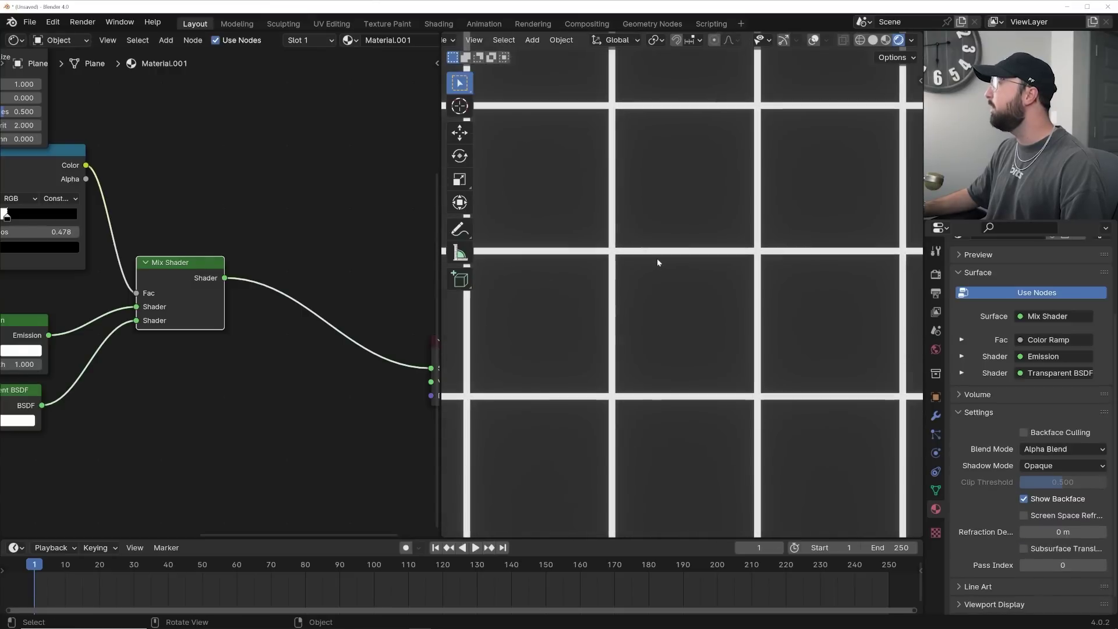
pyautogui.moveTo(211, 209); pyautogui.dragTo(211, 279, button='middle')
pyautogui.scroll(-5, 303, 315)
# Step: Move the Mix Shader beside the Material Output and shift the output further right
pyautogui.press('g')
pyautogui.click(323, 352)
pyautogui.click(371, 385)
pyautogui.moveTo(371, 385); pyautogui.dragTo(415, 366)
pyautogui.moveTo(238, 320); pyautogui.dragTo(336, 332, button='middle')
pyautogui.scroll(-5, 233, 290)
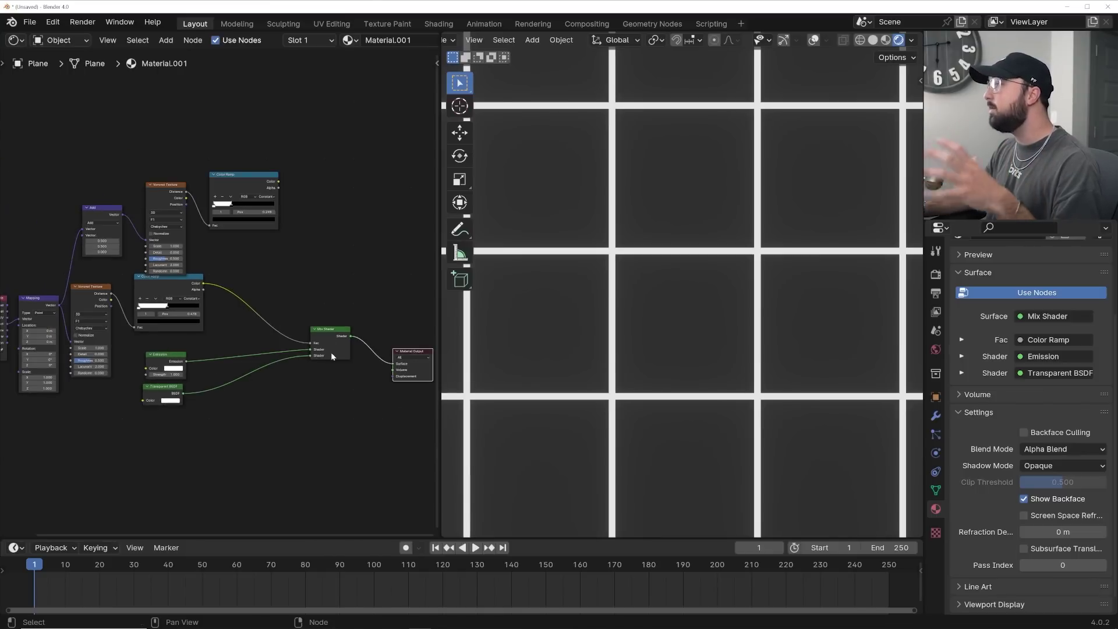
pyautogui.scroll(3, 329, 351)
pyautogui.scroll(-4, 223, 288)
pyautogui.moveTo(195, 264); pyautogui.dragTo(262, 275, button='middle')
# Step: Add a Mix colour node from search, then reconnect the ramp directly to the shader factor
pyautogui.hotkey('shift', 'a')
pyautogui.click(400, 254)
pyautogui.write('mix')
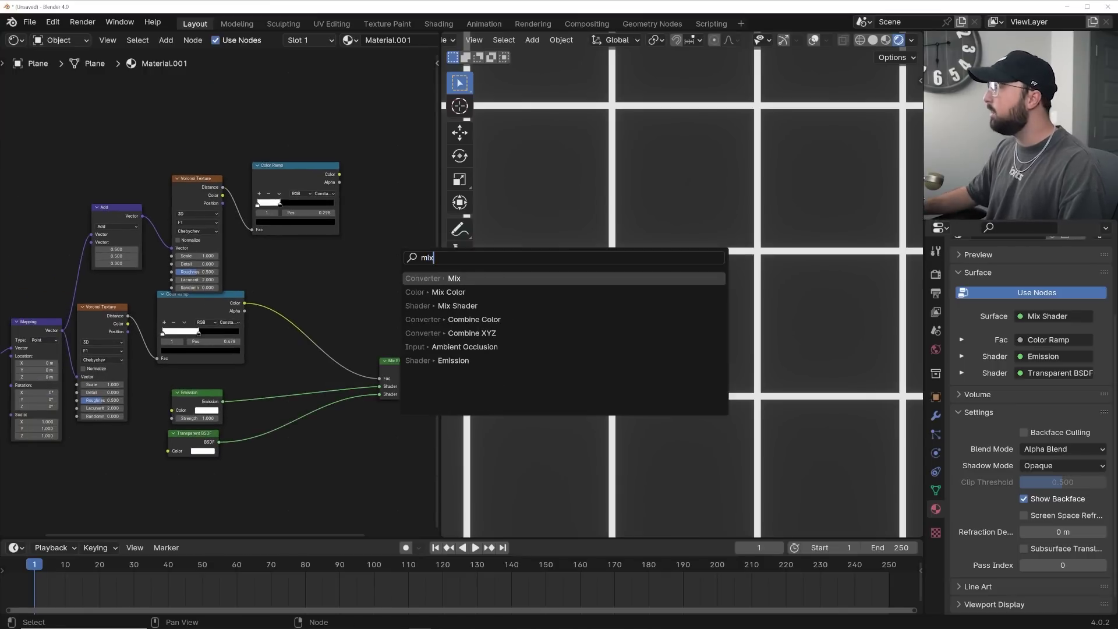
pyautogui.click(427, 294)
pyautogui.click(324, 283)
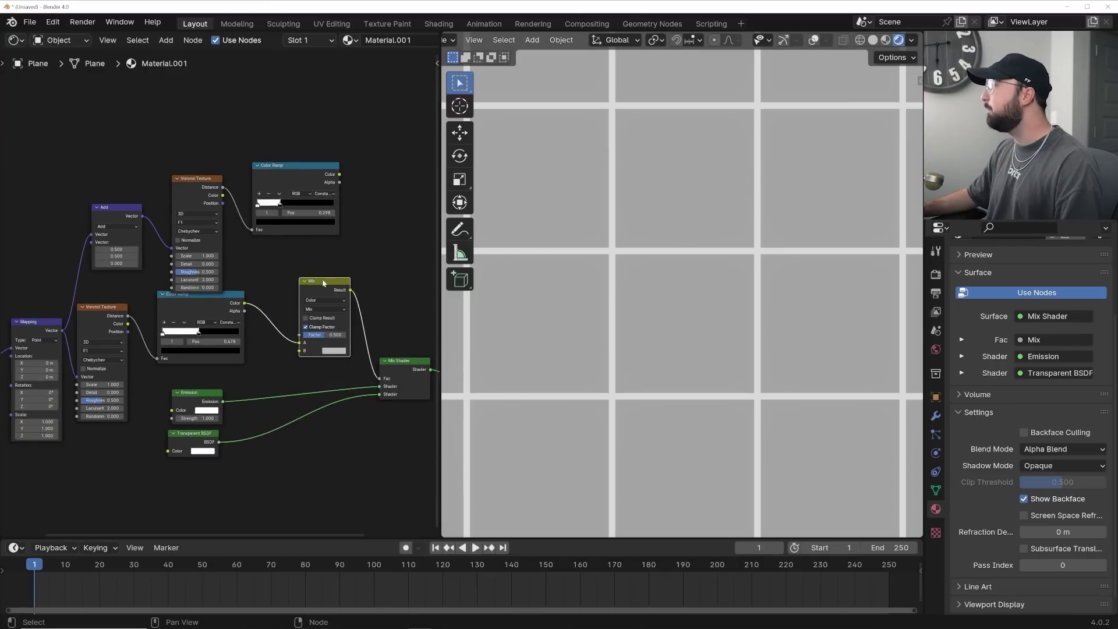
pyautogui.moveTo(339, 289); pyautogui.dragTo(278, 281, button='middle')
pyautogui.moveTo(238, 335); pyautogui.dragTo(318, 370)
pyautogui.moveTo(267, 272); pyautogui.dragTo(339, 232)
# Step: Preview each Color Ramp alone and move the Emission and Transparent BSDF nodes up near the ramps
pyautogui.scroll(2, 89, 329)
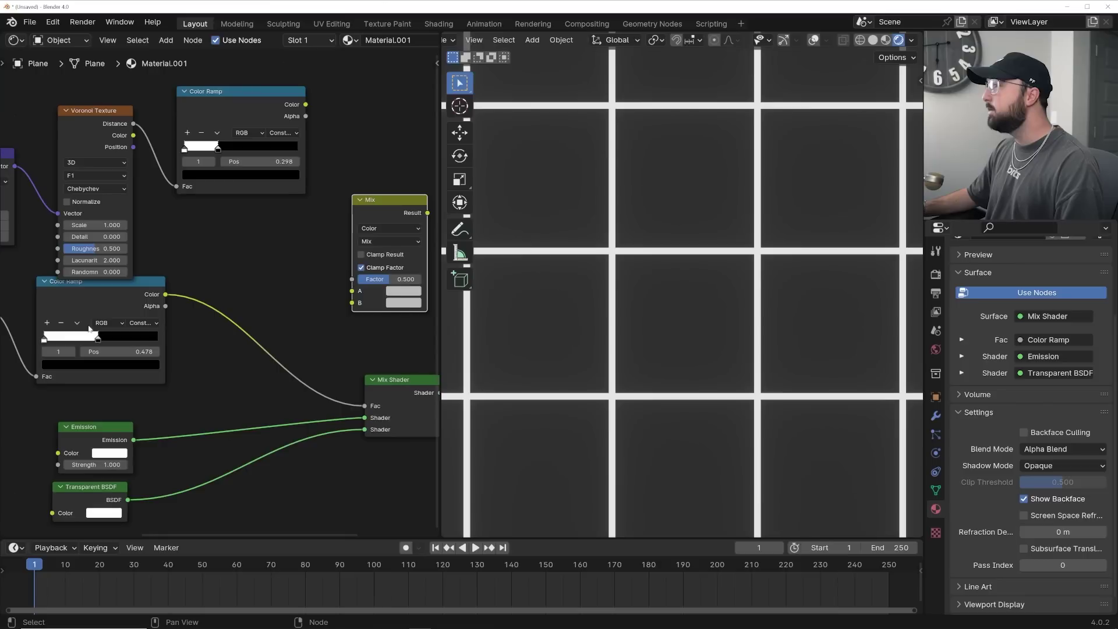
pyautogui.moveTo(213, 255); pyautogui.dragTo(177, 339, button='middle')
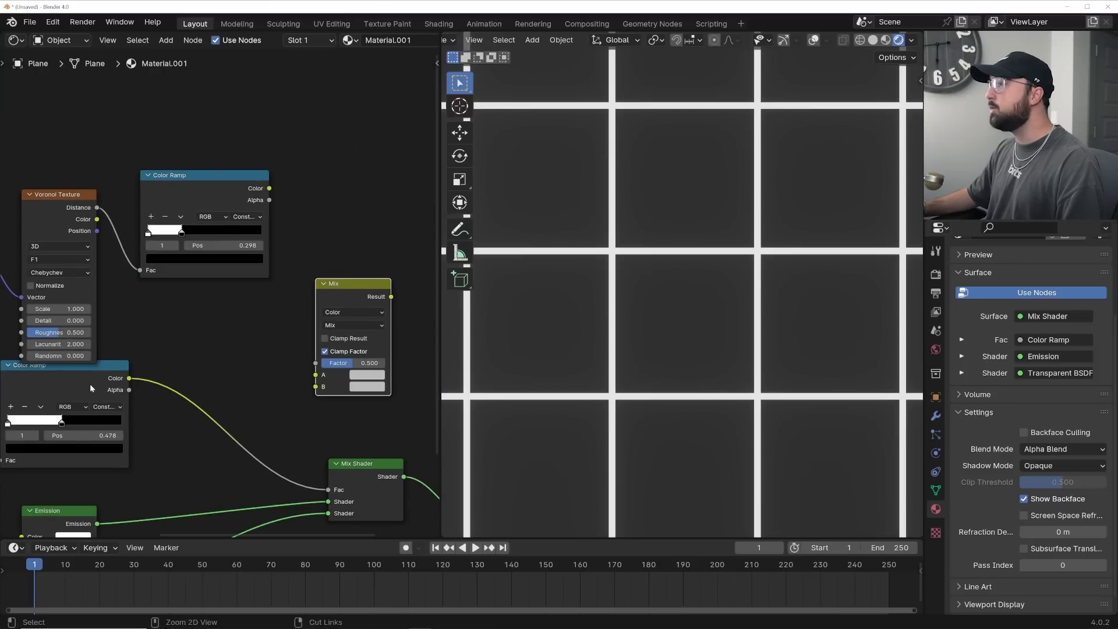
pyautogui.keyDown('ctrl'); pyautogui.keyDown('shift'); pyautogui.click(90, 383); pyautogui.keyUp('shift'); pyautogui.keyUp('ctrl')
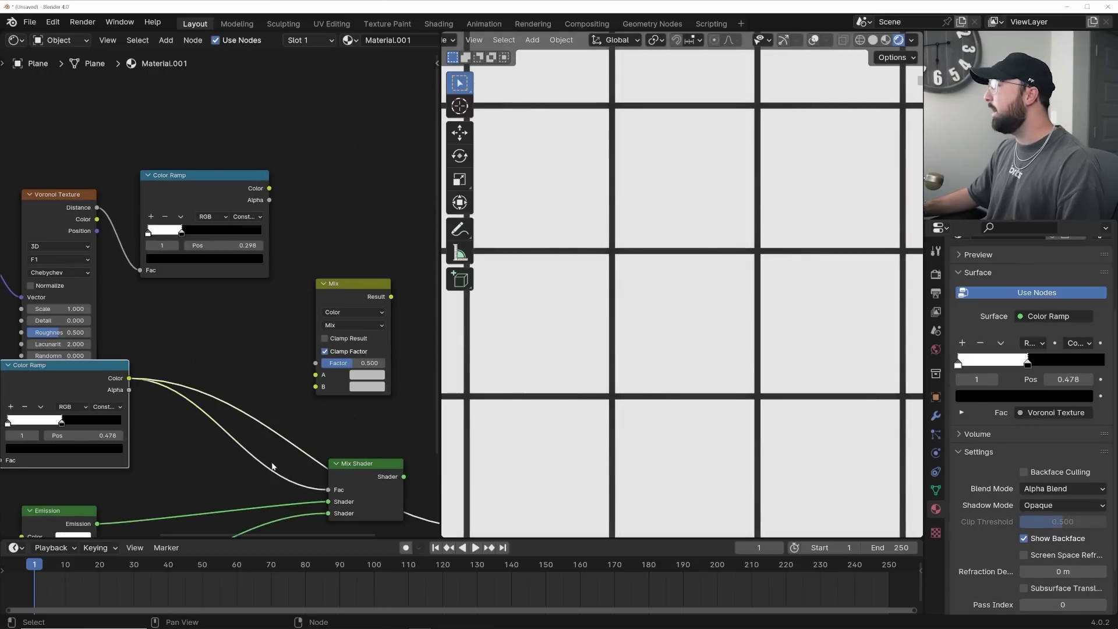
pyautogui.keyDown('ctrl'); pyautogui.keyDown('shift'); pyautogui.click(362, 468); pyautogui.keyUp('shift'); pyautogui.keyUp('ctrl')
pyautogui.moveTo(362, 468); pyautogui.dragTo(347, 418, button='middle')
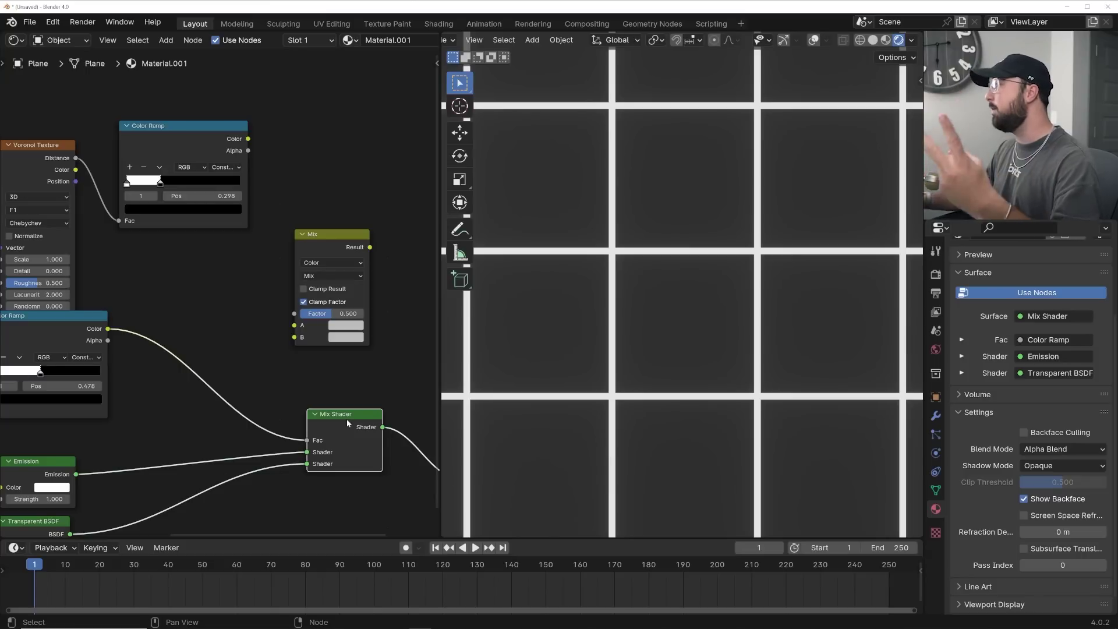
pyautogui.moveTo(119, 435); pyautogui.dragTo(293, 326, button='middle')
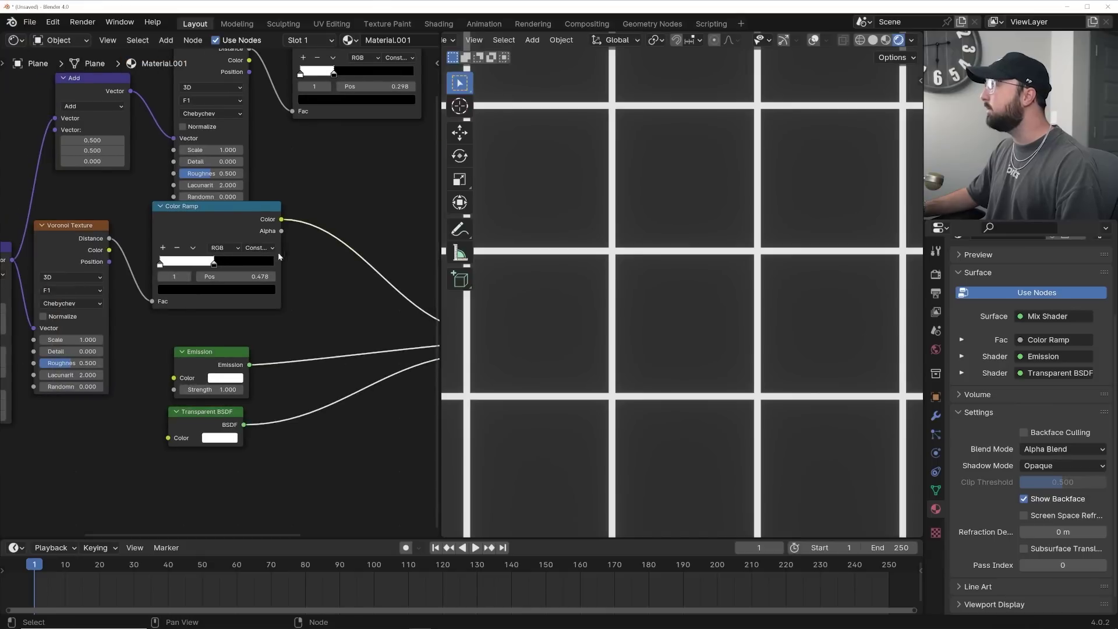
pyautogui.keyDown('ctrl'); pyautogui.keyDown('shift'); pyautogui.click(249, 226); pyautogui.keyUp('shift'); pyautogui.keyUp('ctrl')
pyautogui.moveTo(221, 354); pyautogui.dragTo(235, 334)
pyautogui.moveTo(205, 414); pyautogui.dragTo(225, 390)
pyautogui.moveTo(431, 323); pyautogui.dragTo(231, 343, button='middle')
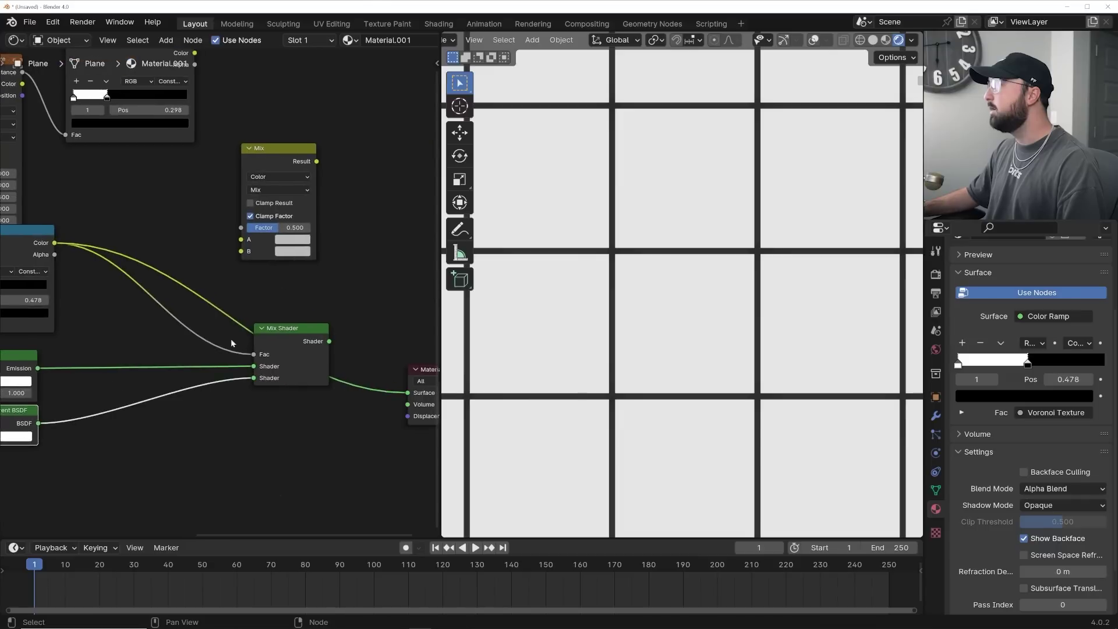
pyautogui.keyDown('ctrl'); pyautogui.keyDown('shift'); pyautogui.click(294, 344); pyautogui.keyUp('shift'); pyautogui.keyUp('ctrl')
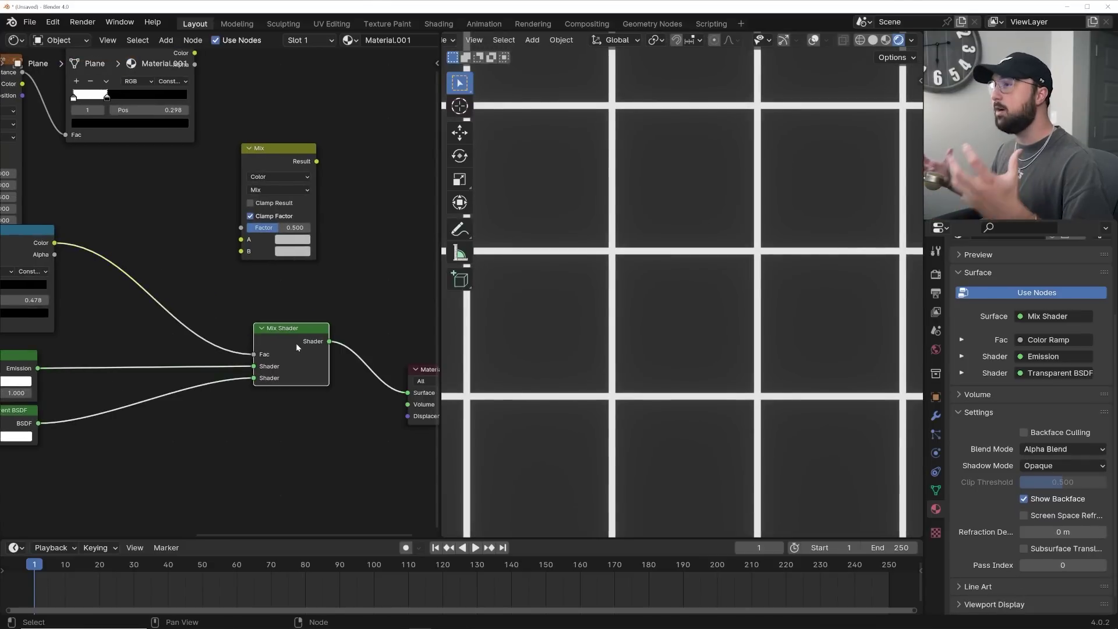
# Step: Shift the Mix Shader and Material Output right and drop the Mix node onto the factor link
pyautogui.moveTo(317, 163); pyautogui.dragTo(334, 219, button='middle')
pyautogui.scroll(-2, 287, 207)
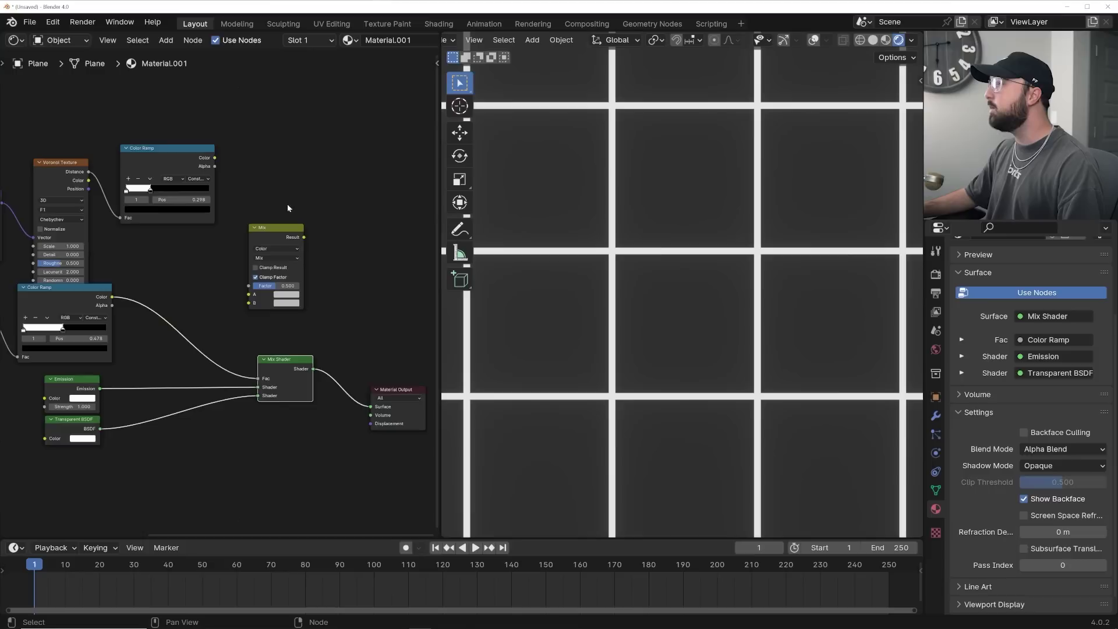
pyautogui.moveTo(409, 359); pyautogui.dragTo(270, 346, button='middle')
pyautogui.moveTo(309, 354); pyautogui.dragTo(102, 442)
pyautogui.moveTo(148, 359); pyautogui.dragTo(292, 350)
pyautogui.moveTo(129, 225); pyautogui.dragTo(146, 269)
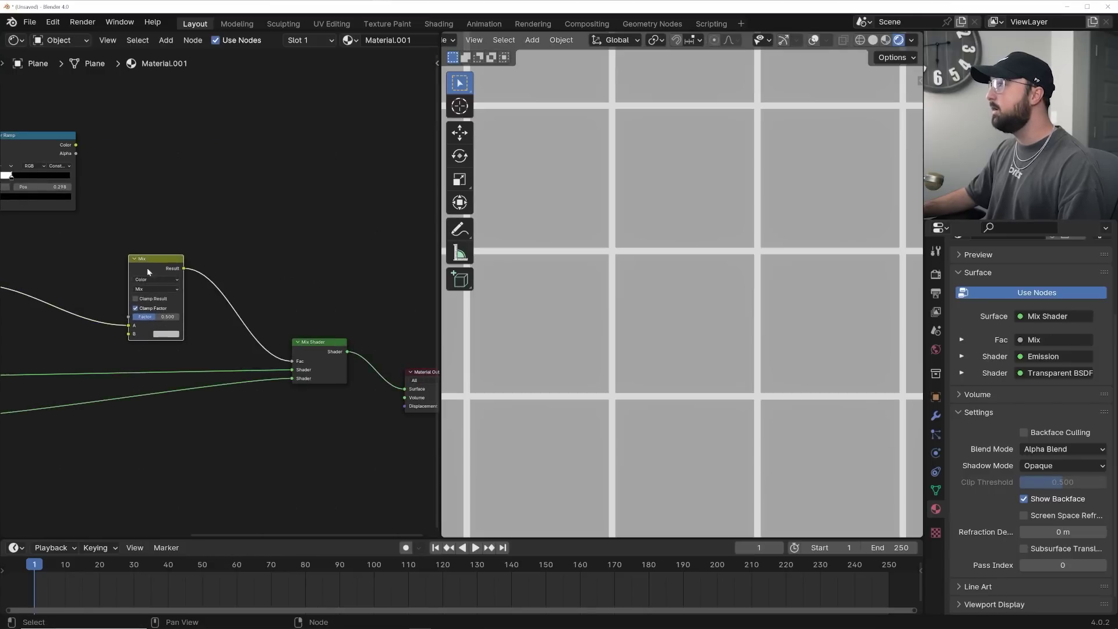
pyautogui.moveTo(88, 264); pyautogui.dragTo(323, 267, button='middle')
# Step: Keep the Mix factor at 0.500 and connect the other Color Ramp's Color into Mix input A
pyautogui.moveTo(152, 170); pyautogui.dragTo(135, 131)
pyautogui.scroll(5, 317, 245)
pyautogui.moveTo(329, 276); pyautogui.dragTo(147, 265, button='middle')
pyautogui.moveTo(303, 329); pyautogui.dragTo(333, 326)
pyautogui.hotkey('ctrl', 'z')
pyautogui.moveTo(251, 213); pyautogui.dragTo(253, 299, button='middle')
pyautogui.scroll(-2, 253, 299)
pyautogui.moveTo(187, 195); pyautogui.dragTo(239, 202, button='middle')
pyautogui.moveTo(239, 194); pyautogui.dragTo(302, 411)
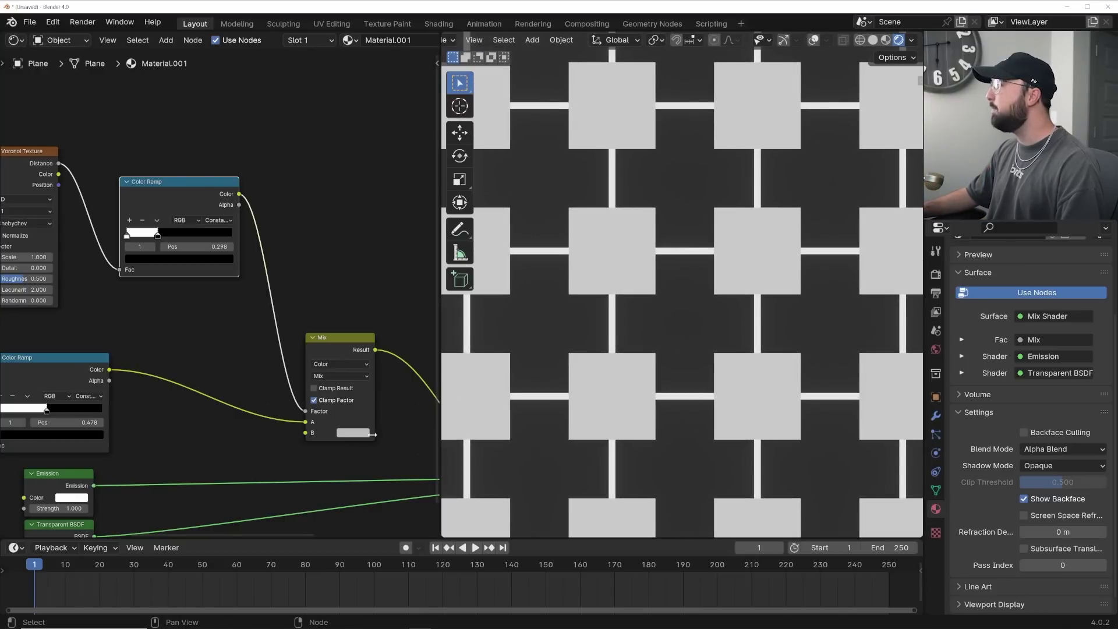
# Step: Try a black Mix B colour and a 0.193 ramp split, then undo both
pyautogui.click(363, 432)
pyautogui.moveTo(436, 312); pyautogui.dragTo(438, 367)
pyautogui.scroll(-5, 627, 285)
pyautogui.scroll(4, 627, 285)
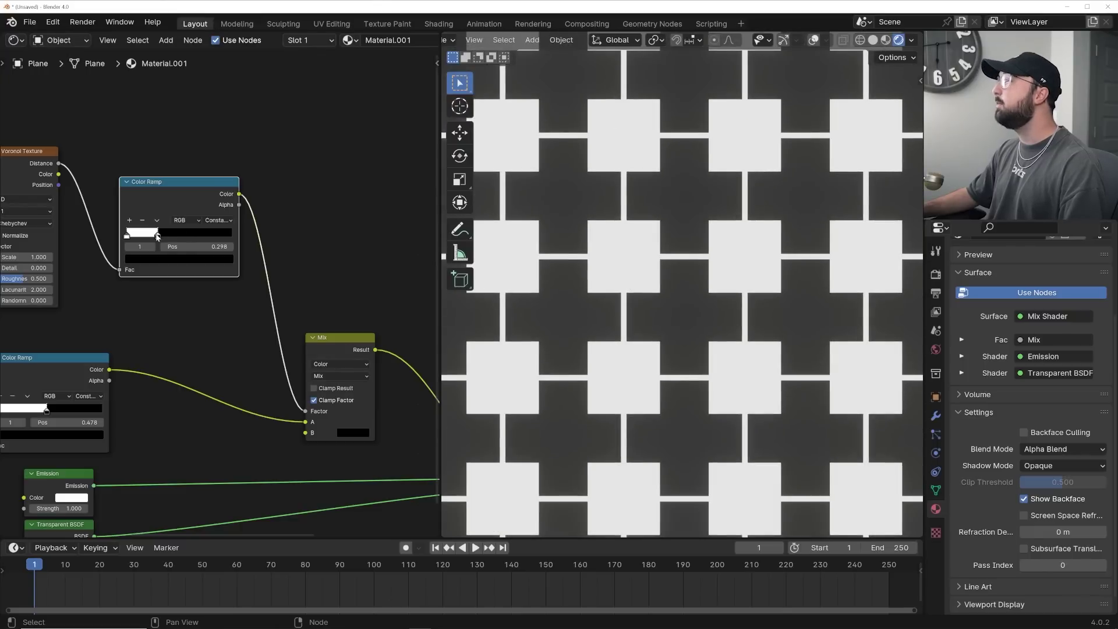
pyautogui.moveTo(157, 236); pyautogui.dragTo(147, 236)
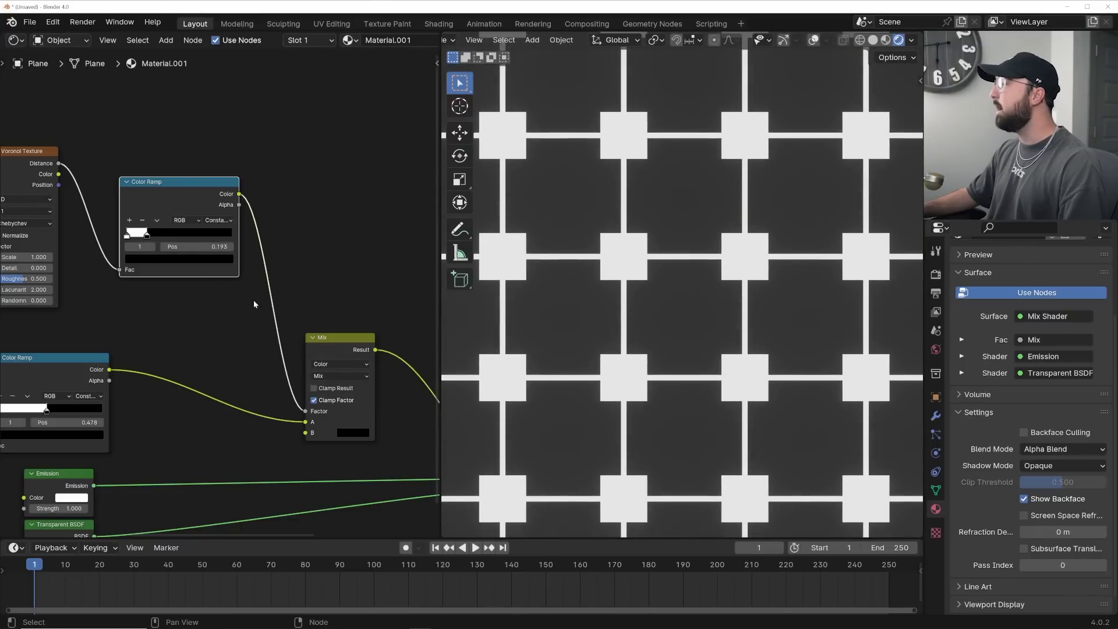
pyautogui.hotkey('ctrl', 'z')
pyautogui.hotkey('ctrl', 'z')
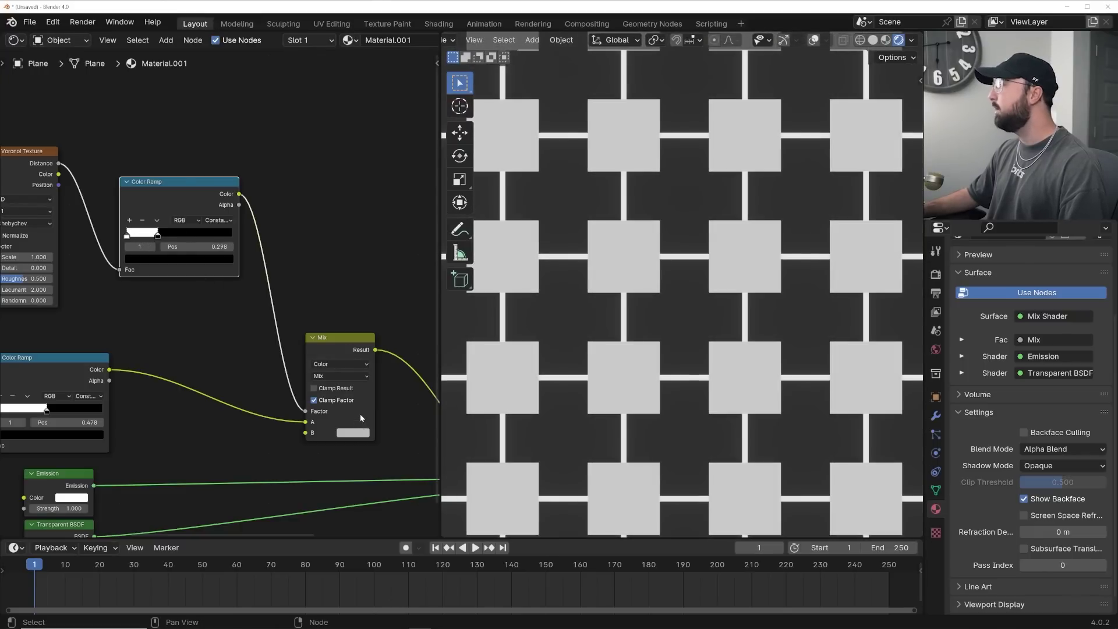
# Step: Flip the colour ramp, move its right stop to 0.395, and make the Mix B colour white
pyautogui.click(157, 220)
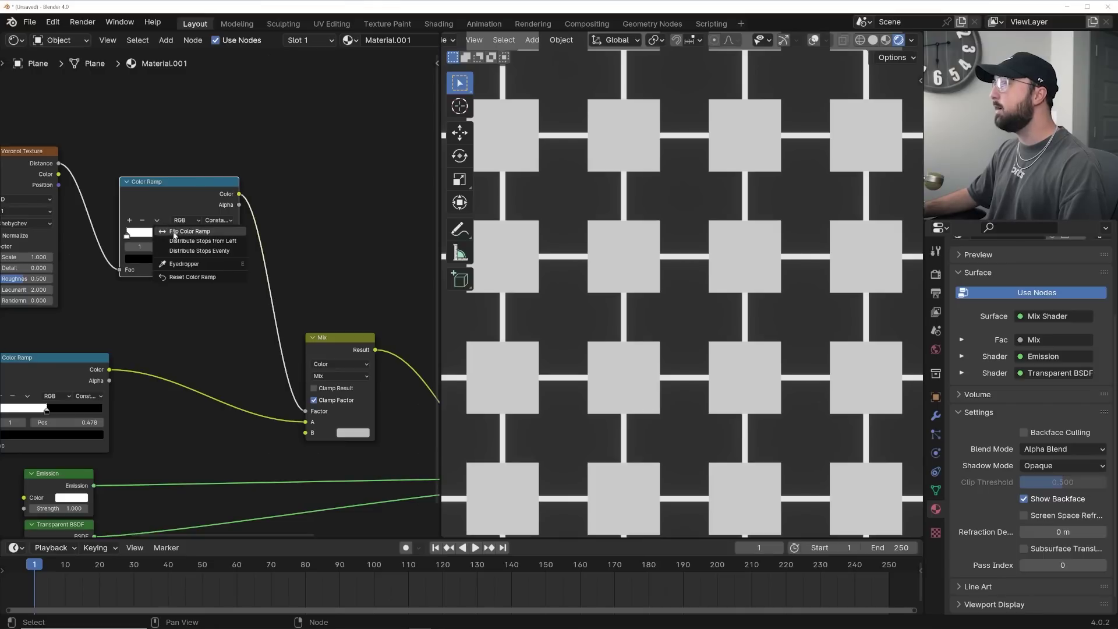
pyautogui.click(174, 233)
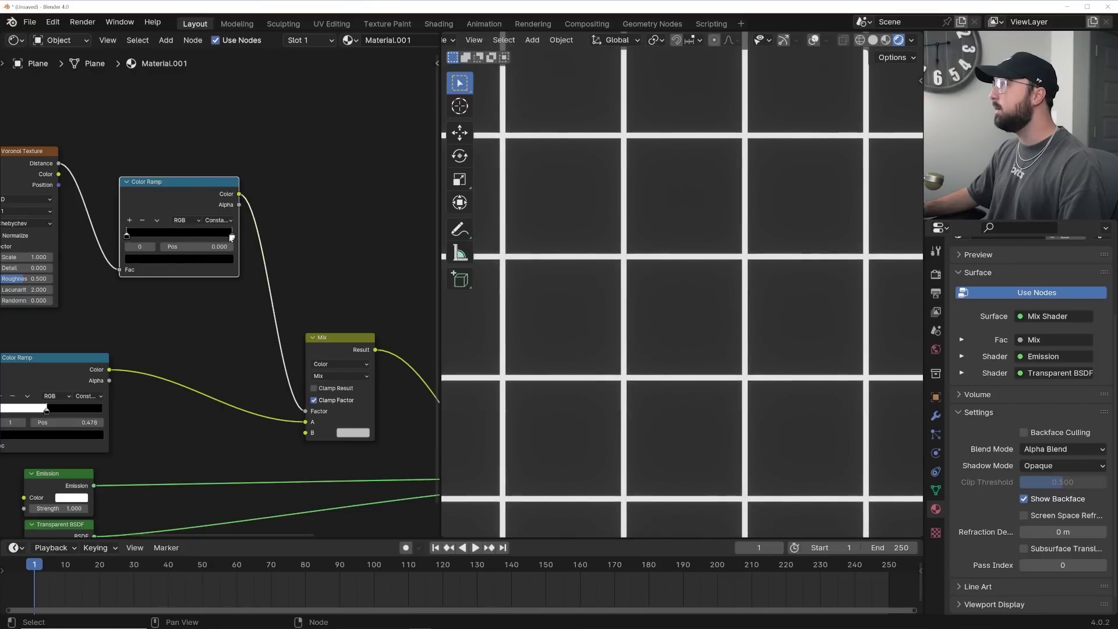
pyautogui.moveTo(231, 238); pyautogui.dragTo(168, 236)
pyautogui.click(352, 433)
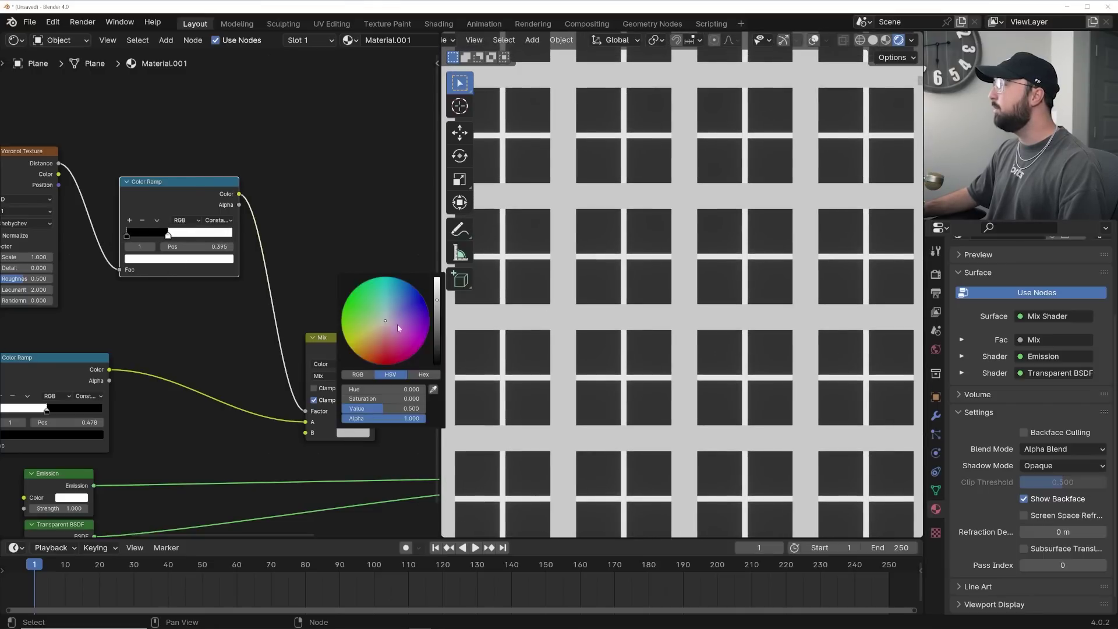
pyautogui.moveTo(439, 307); pyautogui.dragTo(437, 279)
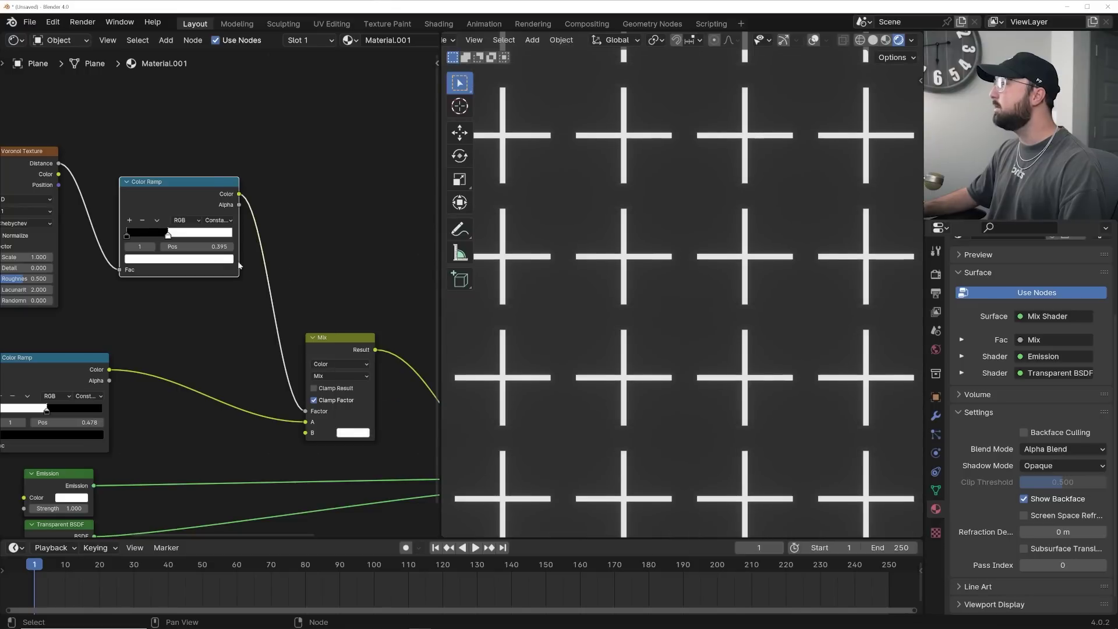
# Step: Move the ramp stop to about 0.168 to shrink the crosses and preview the ramp
pyautogui.moveTo(180, 214); pyautogui.dragTo(193, 202, button='middle')
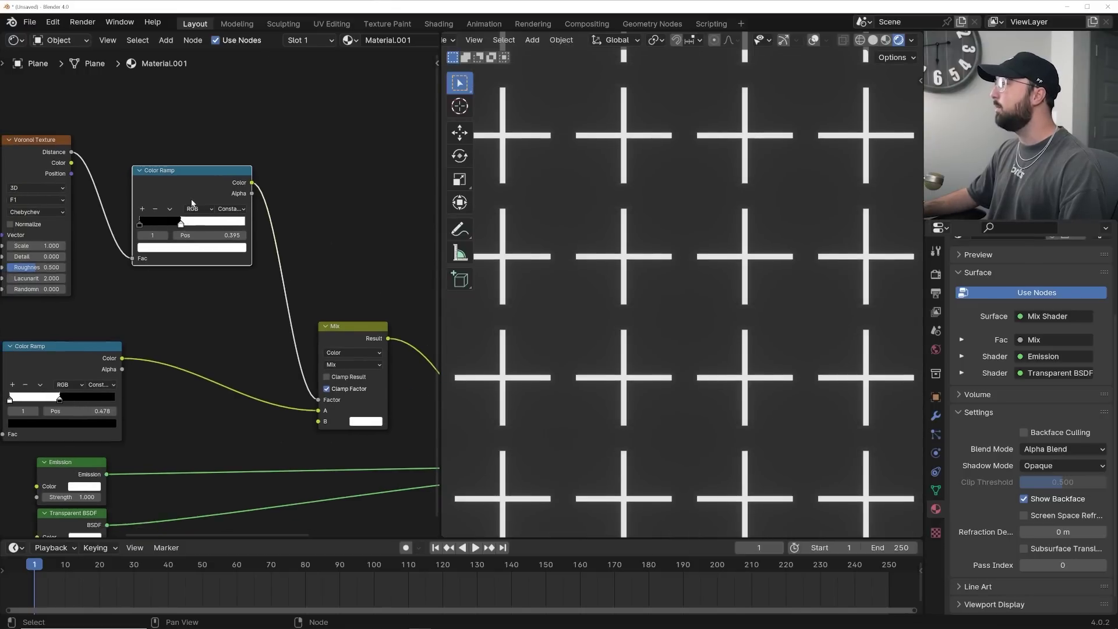
pyautogui.moveTo(180, 227); pyautogui.dragTo(155, 236)
pyautogui.scroll(-3, 653, 242)
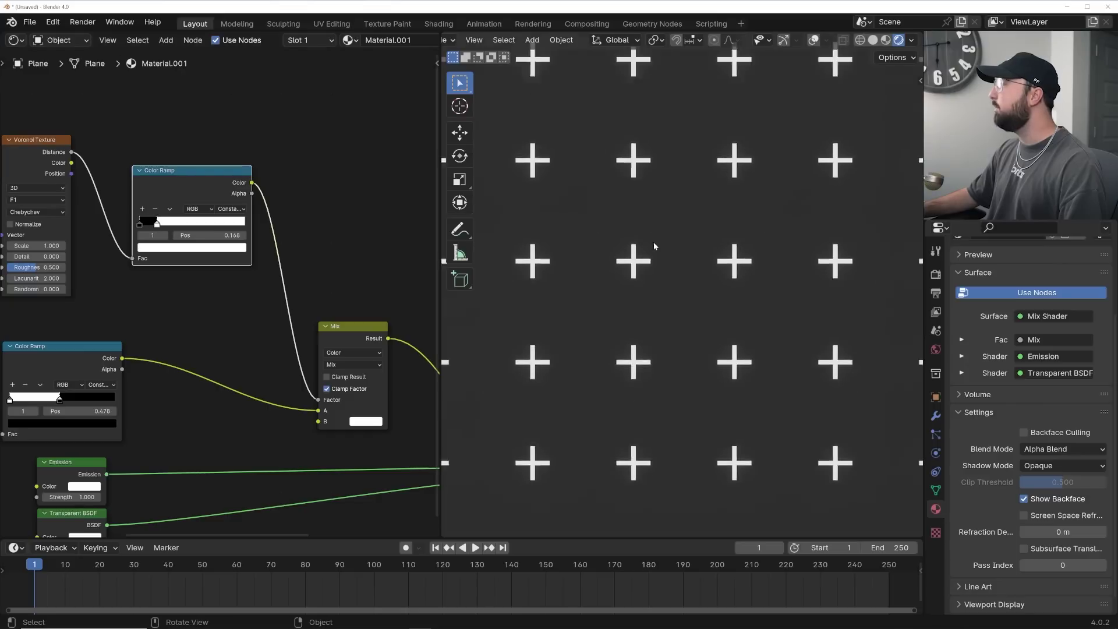
pyautogui.keyDown('ctrl'); pyautogui.keyDown('shift'); pyautogui.click(212, 185); pyautogui.keyUp('shift'); pyautogui.keyUp('ctrl')
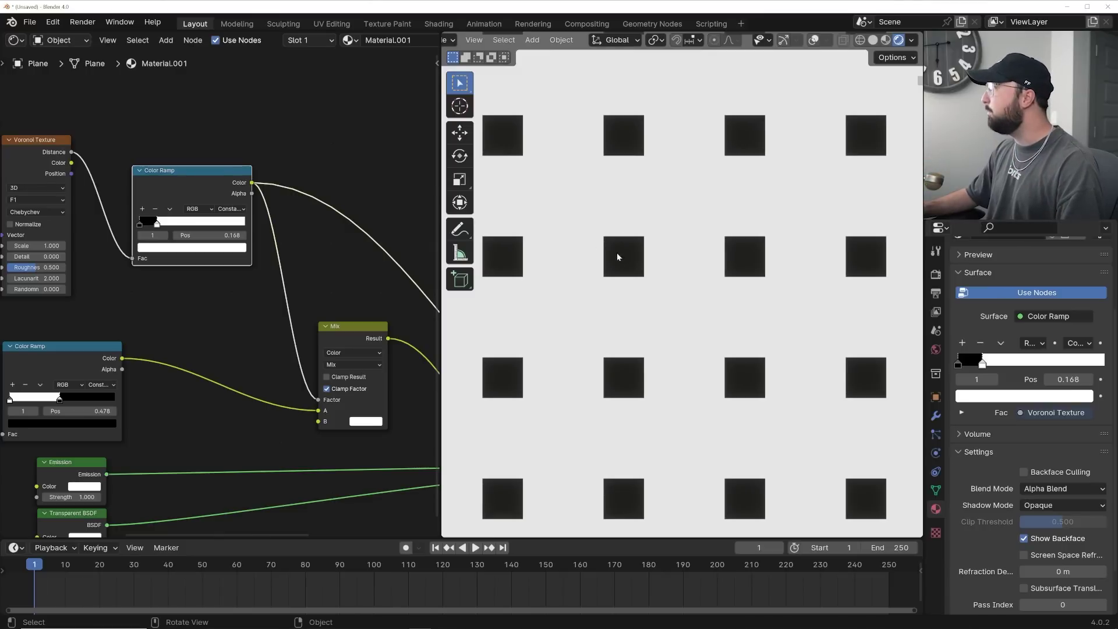
# Step: Preview the lower and upper Color Ramps, then the finished crosses, and tidy the Mix node's position
pyautogui.moveTo(348, 235); pyautogui.dragTo(116, 159, button='middle')
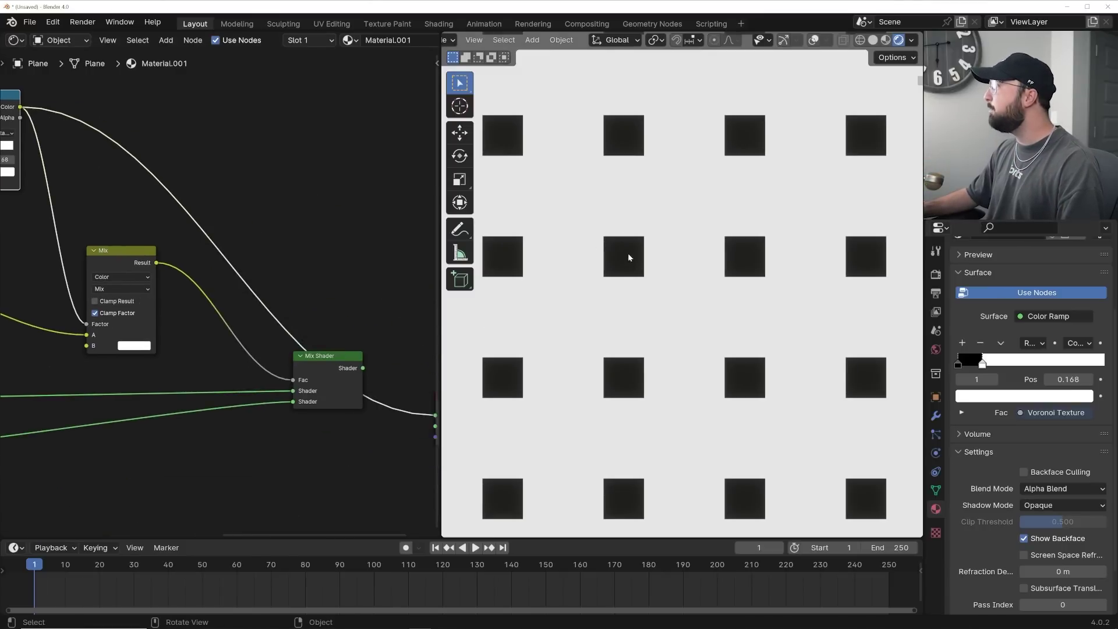
pyautogui.keyDown('ctrl'); pyautogui.keyDown('shift'); pyautogui.click(326, 358); pyautogui.keyUp('shift'); pyautogui.keyUp('ctrl')
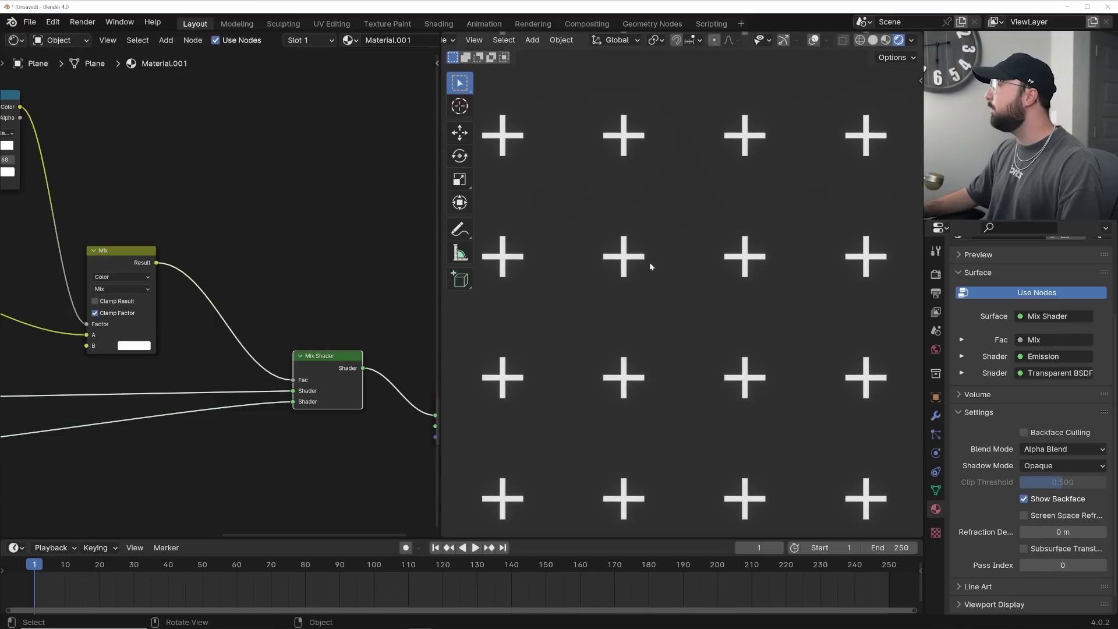
pyautogui.moveTo(242, 322); pyautogui.dragTo(432, 273, button='middle')
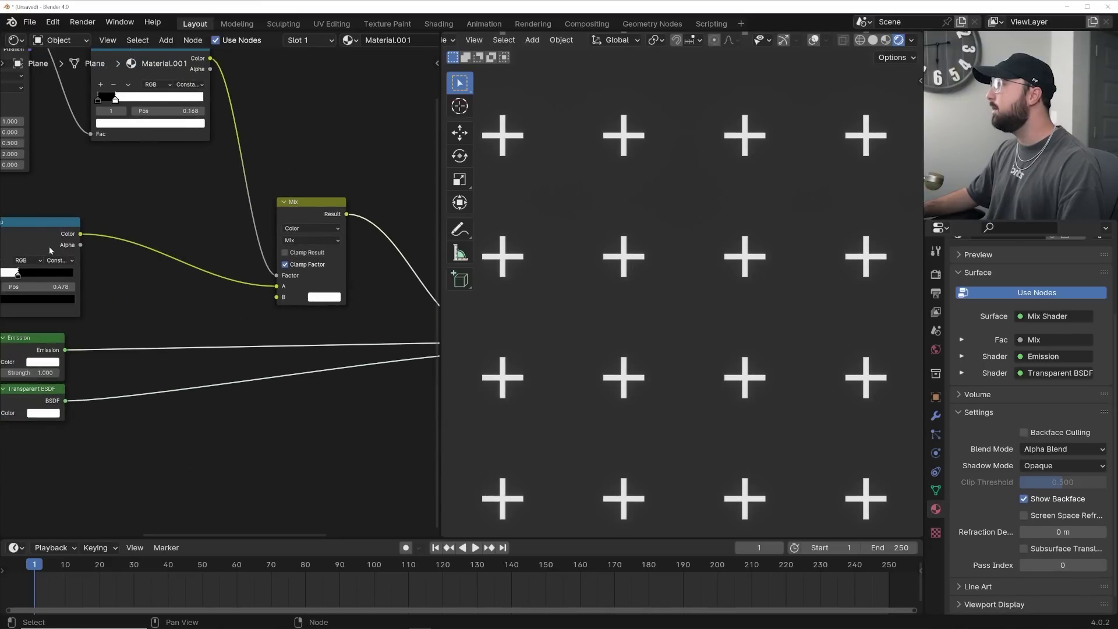
pyautogui.keyDown('ctrl'); pyautogui.keyDown('shift'); pyautogui.click(43, 236); pyautogui.keyUp('shift'); pyautogui.keyUp('ctrl')
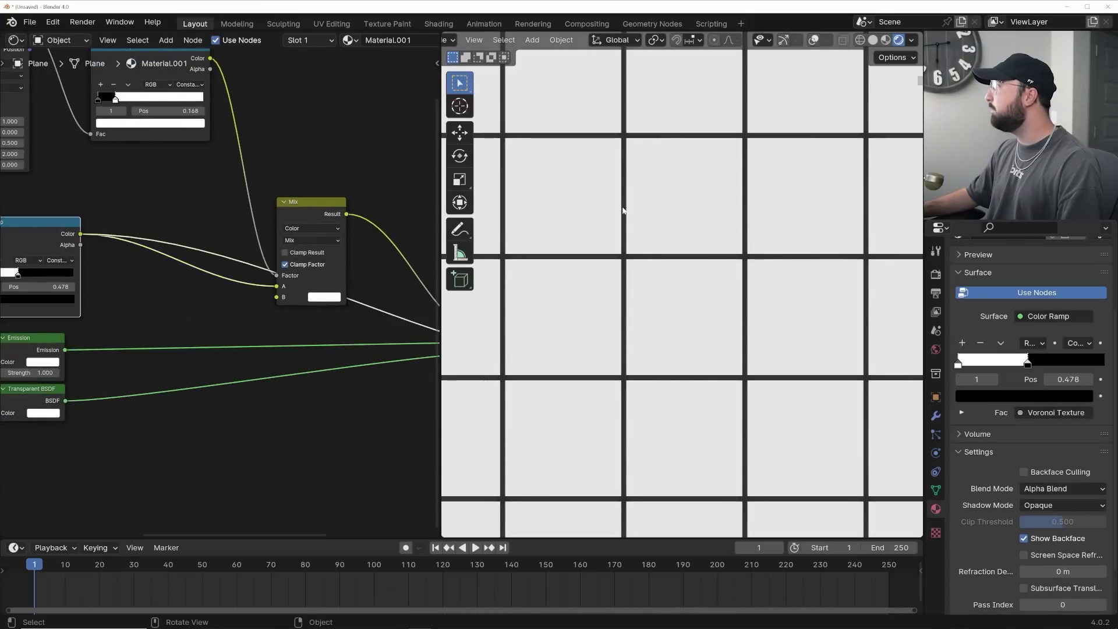
pyautogui.moveTo(368, 229); pyautogui.dragTo(276, 285, button='middle')
pyautogui.scroll(-3, 276, 284)
pyautogui.keyDown('ctrl'); pyautogui.keyDown('shift'); pyautogui.click(114, 156); pyautogui.keyUp('shift'); pyautogui.keyUp('ctrl')
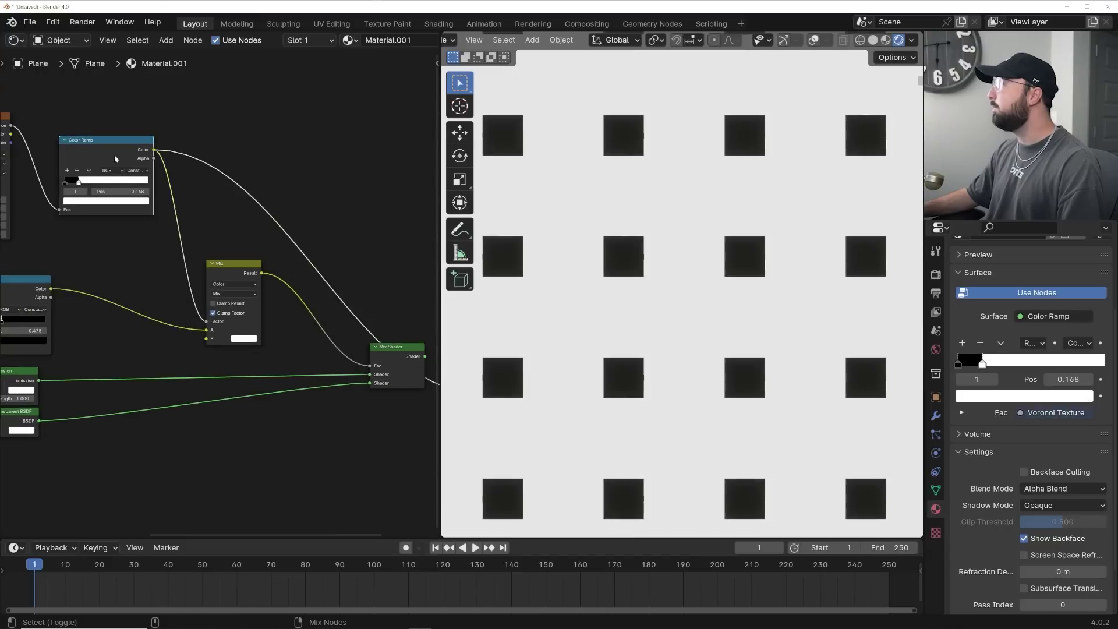
pyautogui.moveTo(390, 284); pyautogui.dragTo(271, 254, button='middle')
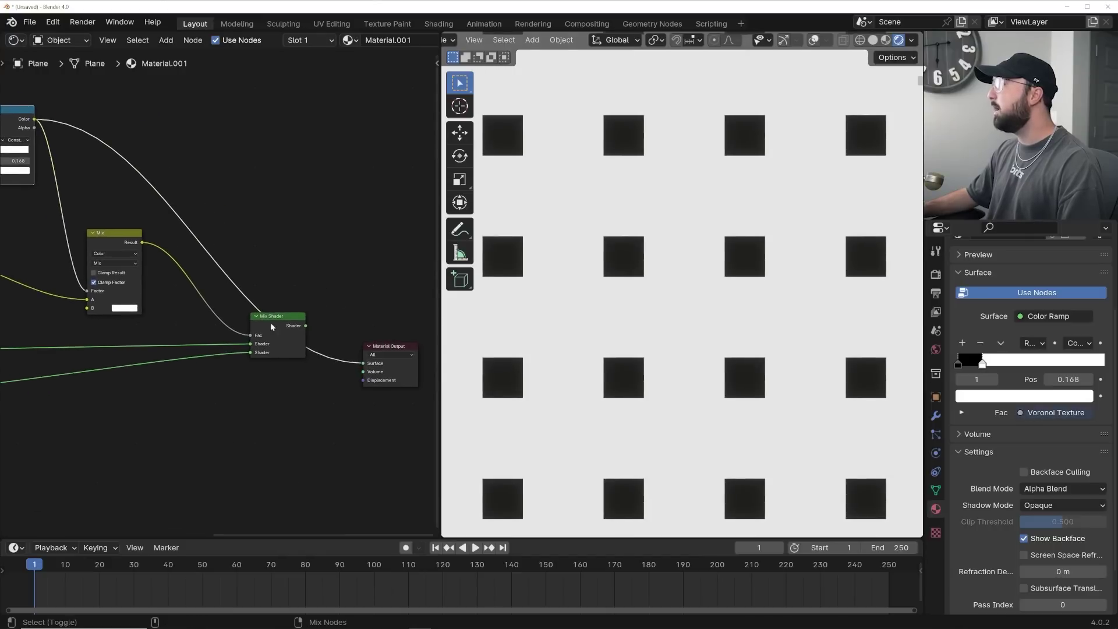
pyautogui.keyDown('ctrl'); pyautogui.keyDown('shift'); pyautogui.click(271, 325); pyautogui.keyUp('shift'); pyautogui.keyUp('ctrl')
pyautogui.moveTo(108, 233); pyautogui.dragTo(110, 204)
pyautogui.click(136, 189)
pyautogui.scroll(-6, 690, 318)
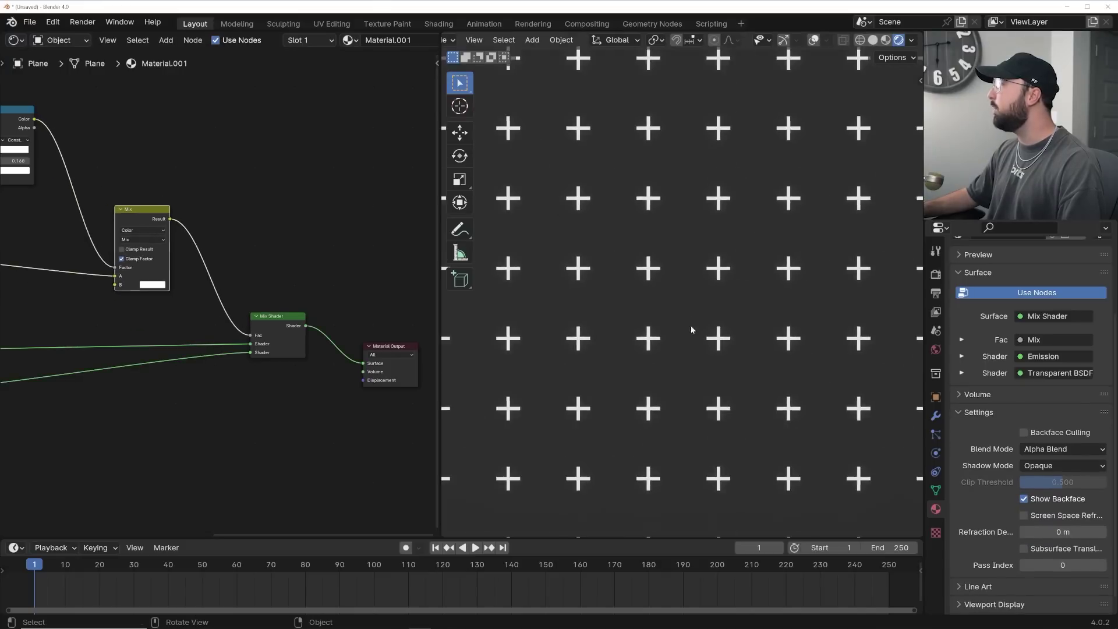
pyautogui.scroll(3, 689, 347)
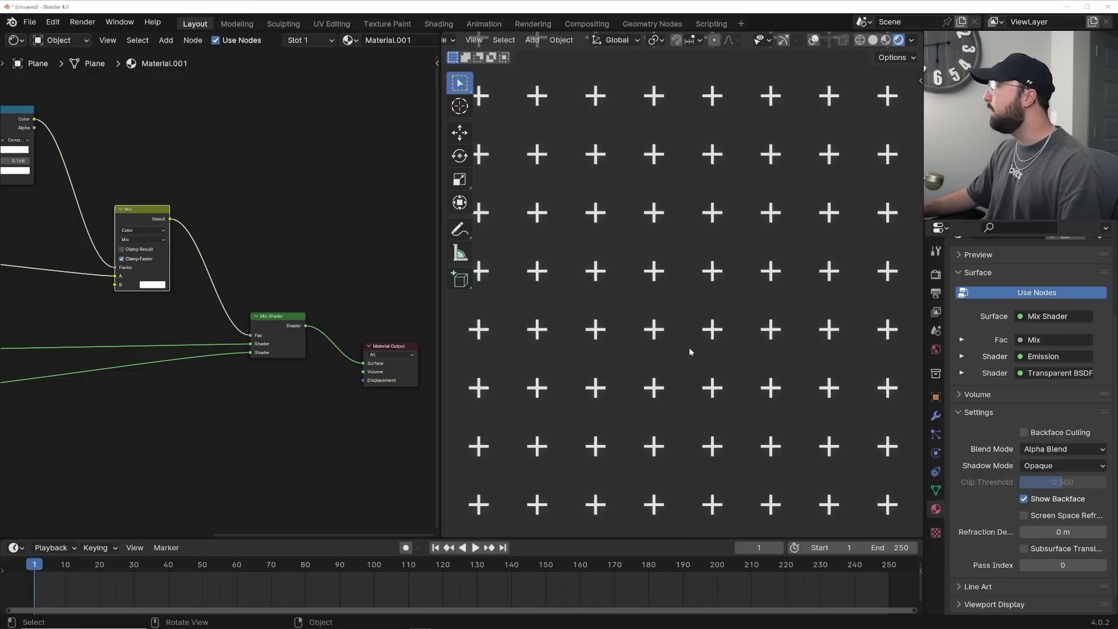
pyautogui.scroll(-3, 387, 324)
pyautogui.scroll(-2, 648, 319)
pyautogui.scroll(2, 648, 324)
pyautogui.scroll(-2, 649, 324)
pyautogui.scroll(2, 649, 324)
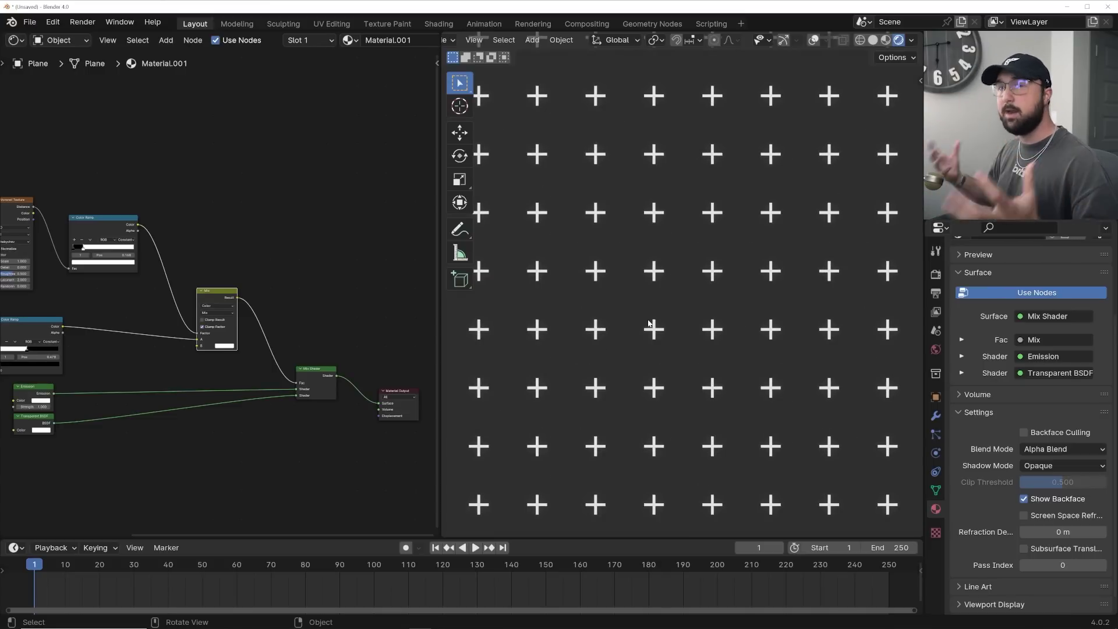
pyautogui.scroll(2, 277, 242)
# Step: Add a second Mix node from search and drop it onto the link before the Mix Shader
pyautogui.hotkey('shift', 'a')
pyautogui.write('mix')
pyautogui.press('Down')
pyautogui.press('Return')
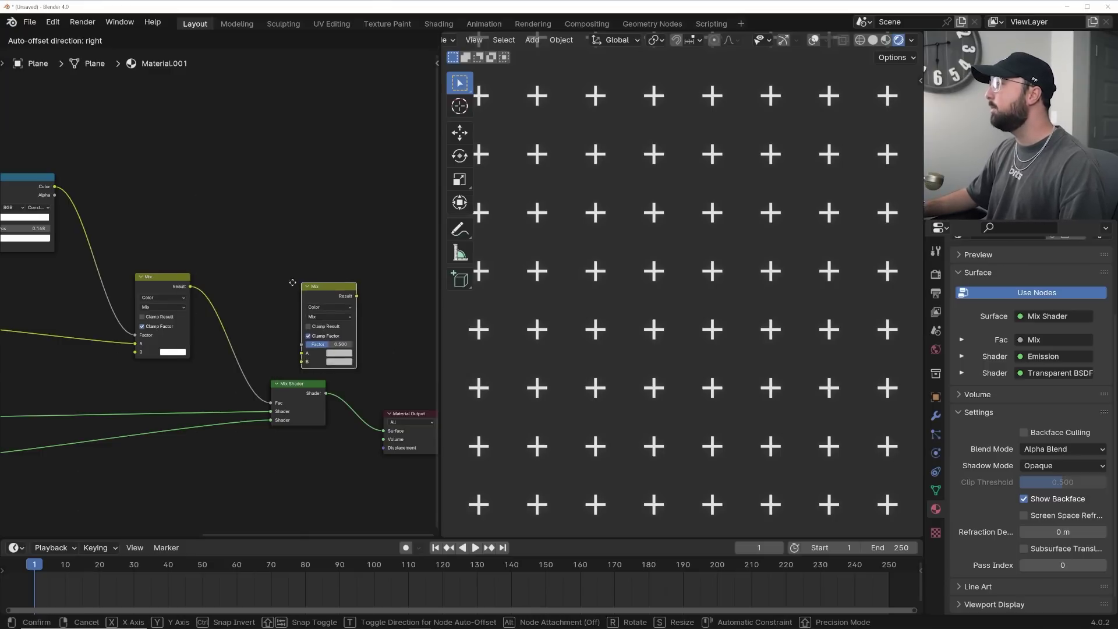
pyautogui.click(226, 269)
# Step: Rearrange the Voronoi Texture, Color Ramp and Add nodes to make room
pyautogui.moveTo(14, 179); pyautogui.dragTo(287, 349, button='middle')
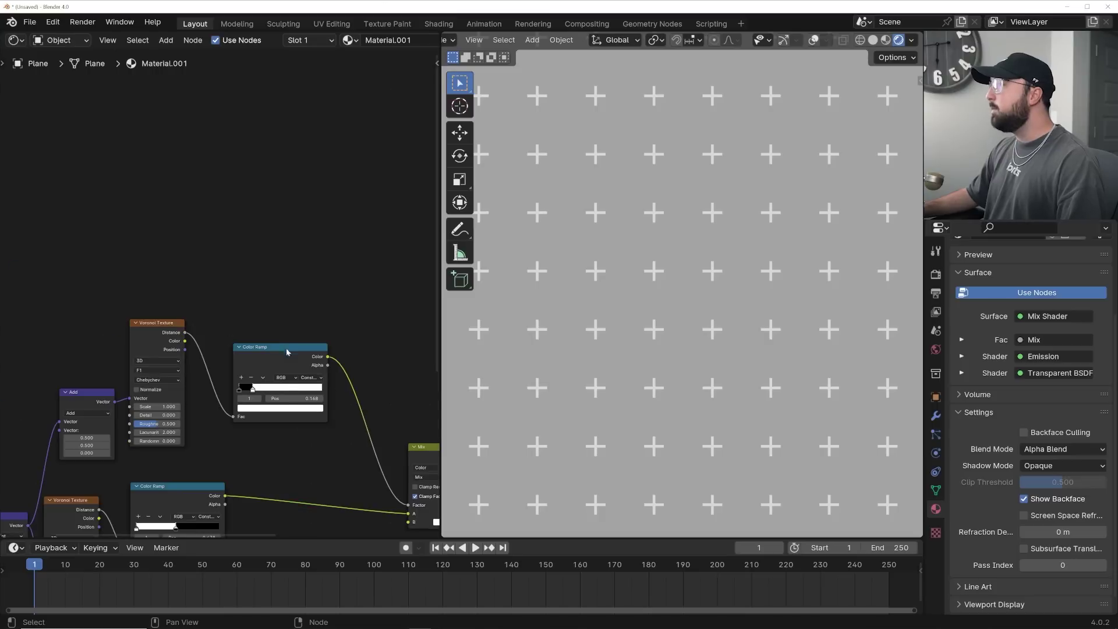
pyautogui.moveTo(287, 349)
pyautogui.mouseDown()
pyautogui.moveTo(294, 375)
pyautogui.moveTo(272, 340)
pyautogui.mouseUp()
pyautogui.click(151, 326)
pyautogui.moveTo(328, 265); pyautogui.dragTo(167, 370)
pyautogui.moveTo(81, 389); pyautogui.dragTo(61, 384)
# Step: Duplicate the Voronoi Texture and upper Color Ramp with their input link, placing copies above
pyautogui.moveTo(240, 302); pyautogui.dragTo(171, 338)
pyautogui.moveTo(301, 292); pyautogui.dragTo(158, 365)
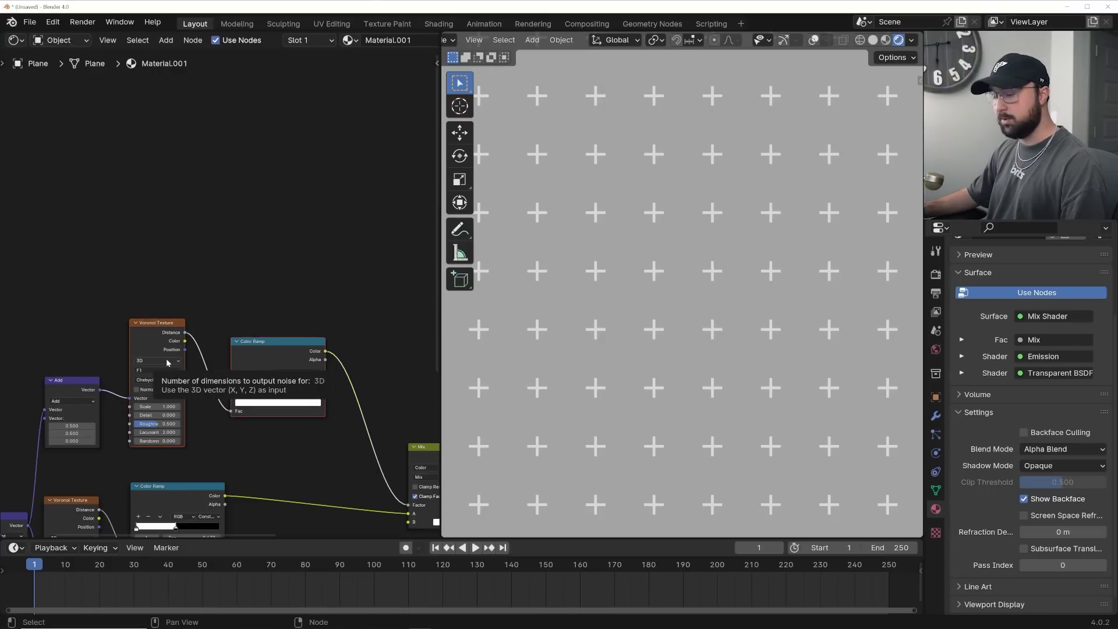
pyautogui.hotkey('ctrl', 'shift', 'd')
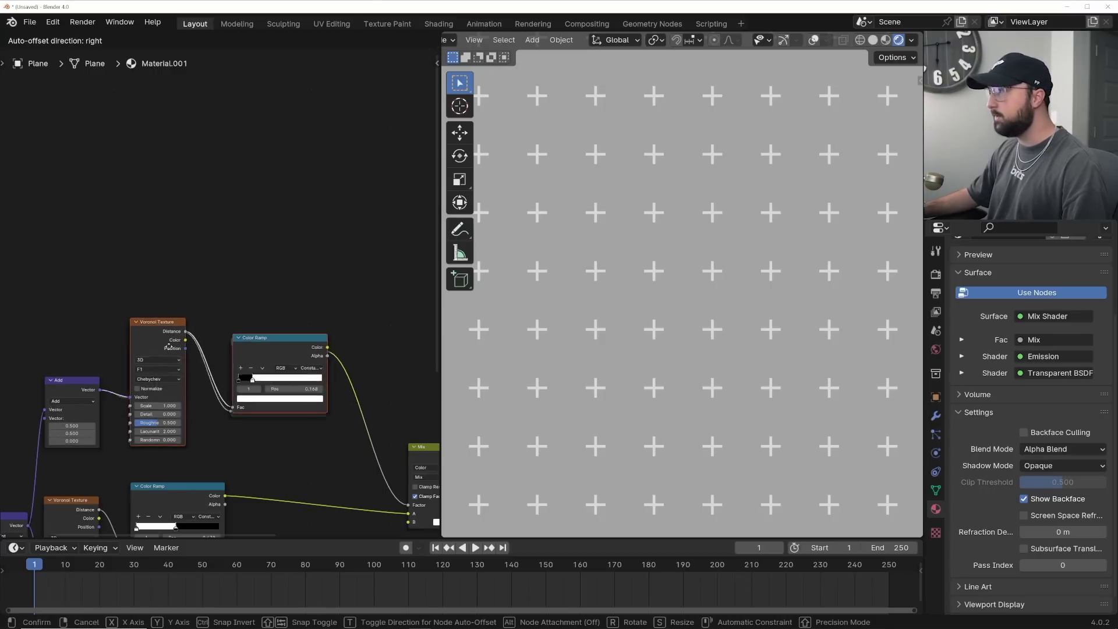
pyautogui.click(168, 216)
pyautogui.moveTo(220, 267); pyautogui.dragTo(207, 358, button='middle')
pyautogui.scroll(4, 207, 357)
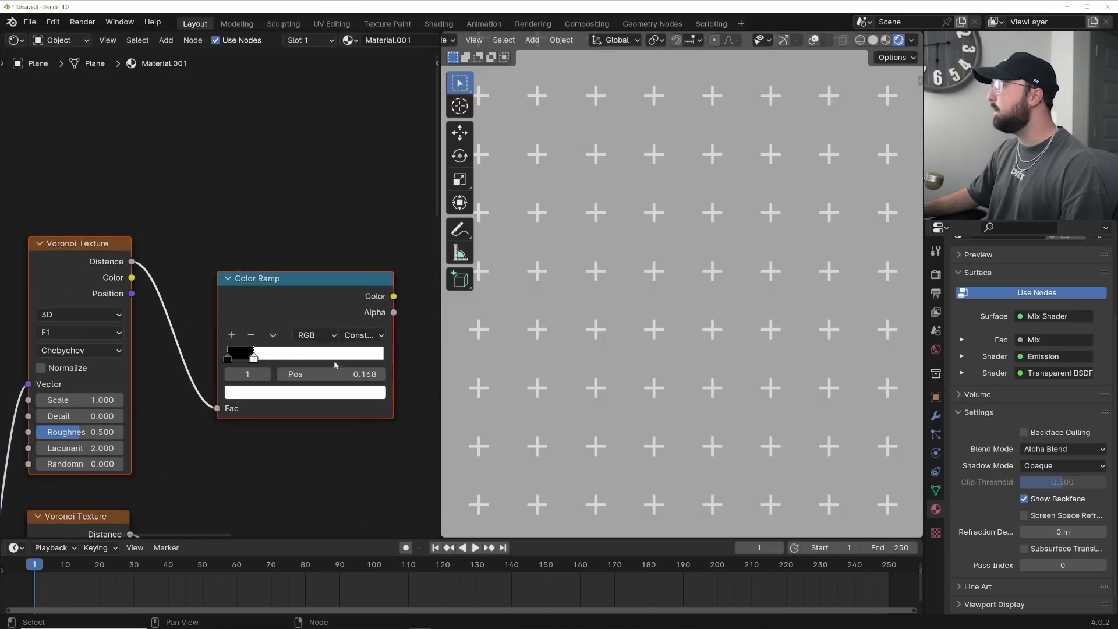
# Step: Link the duplicated Voronoi's Color to the ramp's Fac, preview it, and balance the stop at 0.406
pyautogui.moveTo(333, 361); pyautogui.dragTo(277, 344, button='middle')
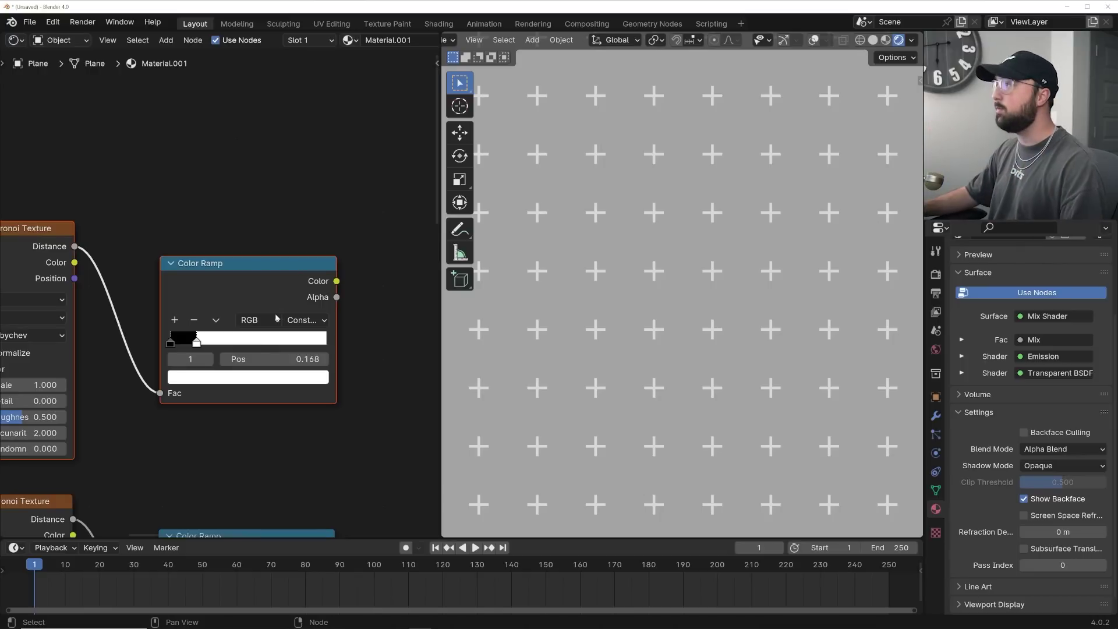
pyautogui.moveTo(75, 264); pyautogui.dragTo(160, 394)
pyautogui.keyDown('ctrl'); pyautogui.keyDown('shift'); pyautogui.click(236, 281); pyautogui.keyUp('shift'); pyautogui.keyUp('ctrl')
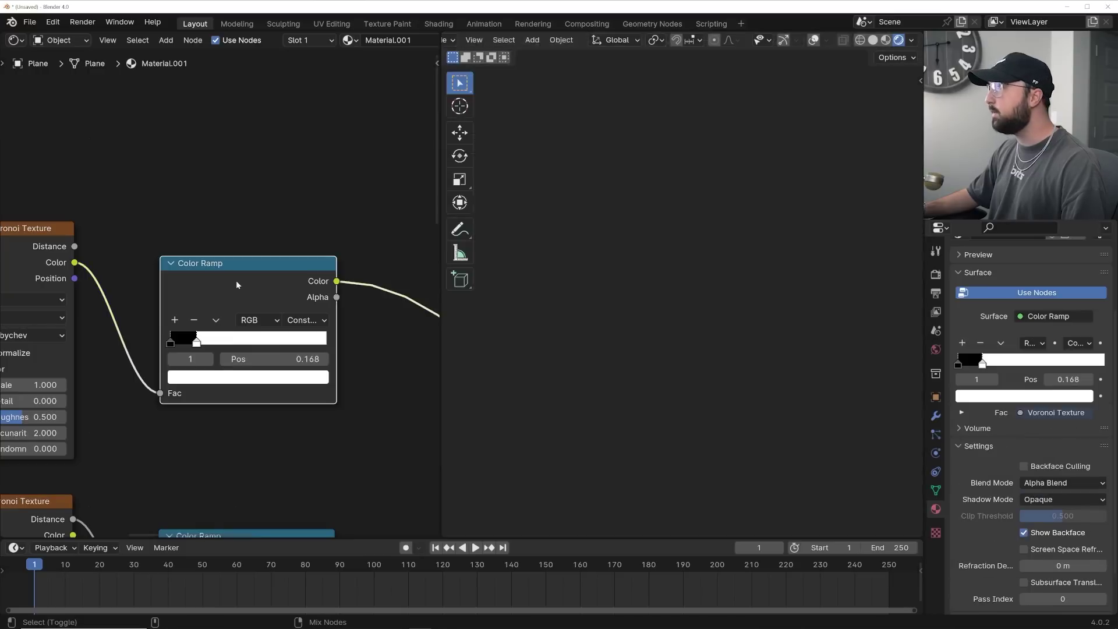
pyautogui.moveTo(196, 342); pyautogui.dragTo(231, 353)
# Step: Switch the top Voronoi to 4D and raise its W value to 10.600
pyautogui.moveTo(231, 353); pyautogui.dragTo(338, 333, button='middle')
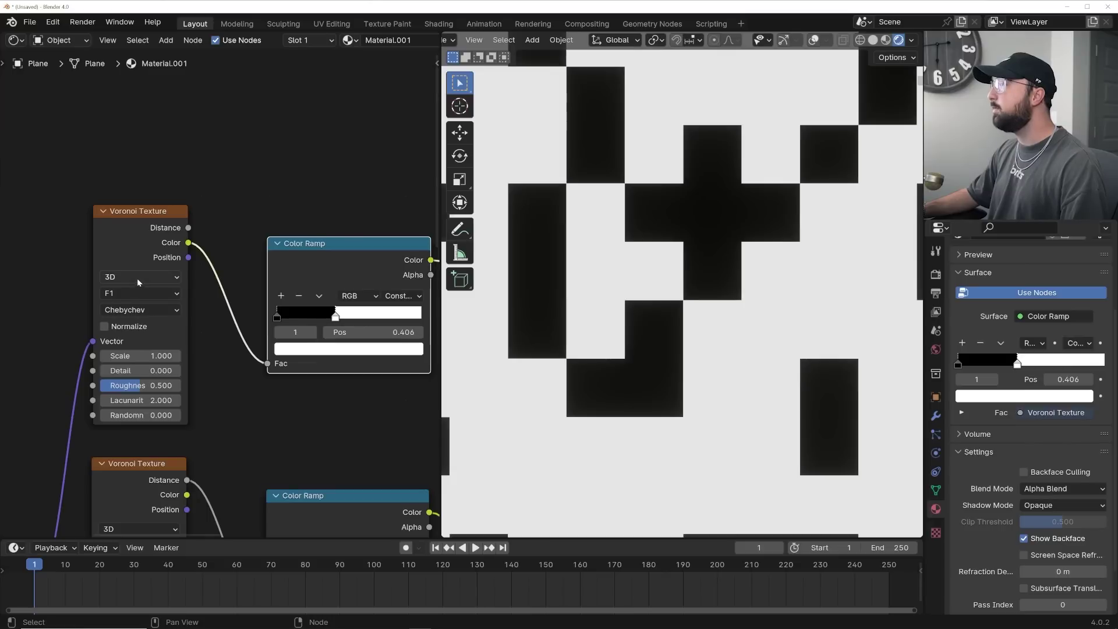
pyautogui.click(137, 278)
pyautogui.click(128, 354)
pyautogui.moveTo(140, 370); pyautogui.dragTo(232, 370)
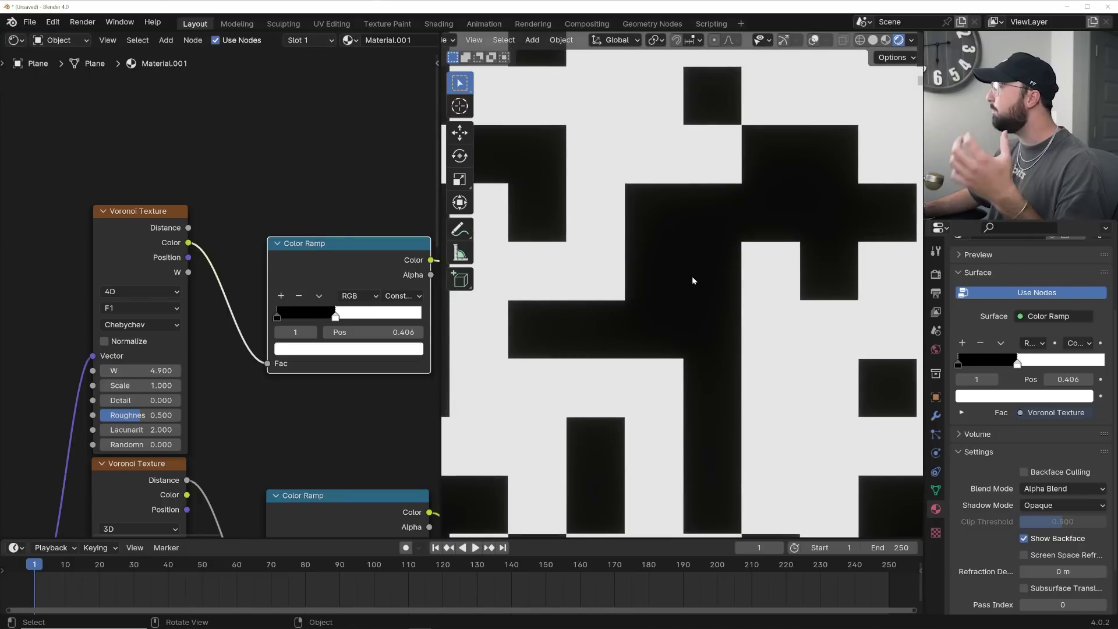
pyautogui.scroll(-1, 644, 259)
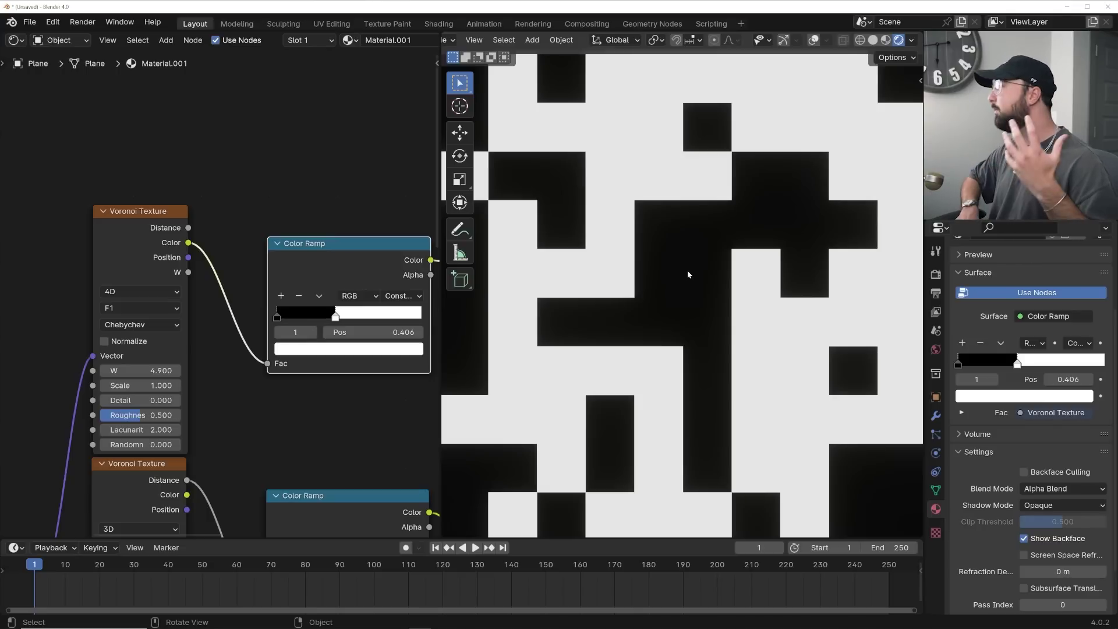
pyautogui.moveTo(139, 370); pyautogui.dragTo(210, 370)
pyautogui.moveTo(317, 354); pyautogui.dragTo(167, 260, button='middle')
pyautogui.scroll(-5, 167, 260)
pyautogui.moveTo(342, 329); pyautogui.dragTo(200, 208, button='middle')
pyautogui.moveTo(434, 456); pyautogui.dragTo(200, 331, button='middle')
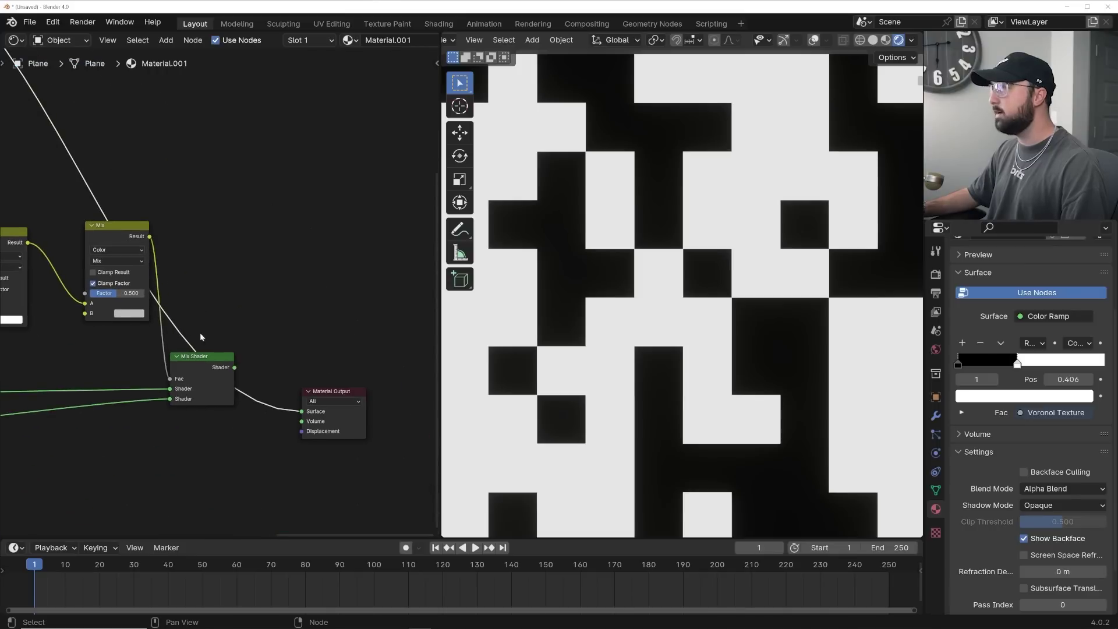
# Step: Feed the random-block Color Ramp into the second Mix node's Factor
pyautogui.keyDown('ctrl'); pyautogui.keyDown('shift'); pyautogui.click(204, 361); pyautogui.keyUp('shift'); pyautogui.keyUp('ctrl')
pyautogui.moveTo(165, 175); pyautogui.dragTo(318, 341, button='middle')
pyautogui.moveTo(141, 110); pyautogui.dragTo(365, 456)
pyautogui.moveTo(368, 457); pyautogui.dragTo(251, 334, button='middle')
pyautogui.scroll(-1, 716, 249)
pyautogui.scroll(2, 715, 249)
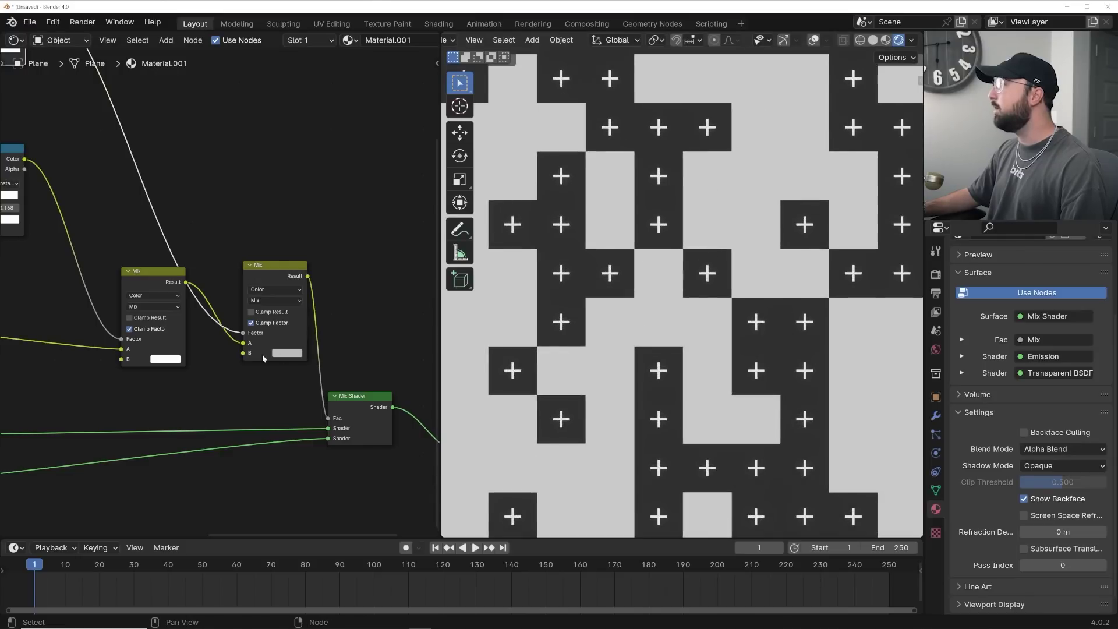
# Step: Set the new Mix node's B colour to full white, then try a darker value
pyautogui.click(284, 353)
pyautogui.moveTo(365, 260); pyautogui.dragTo(365, 209)
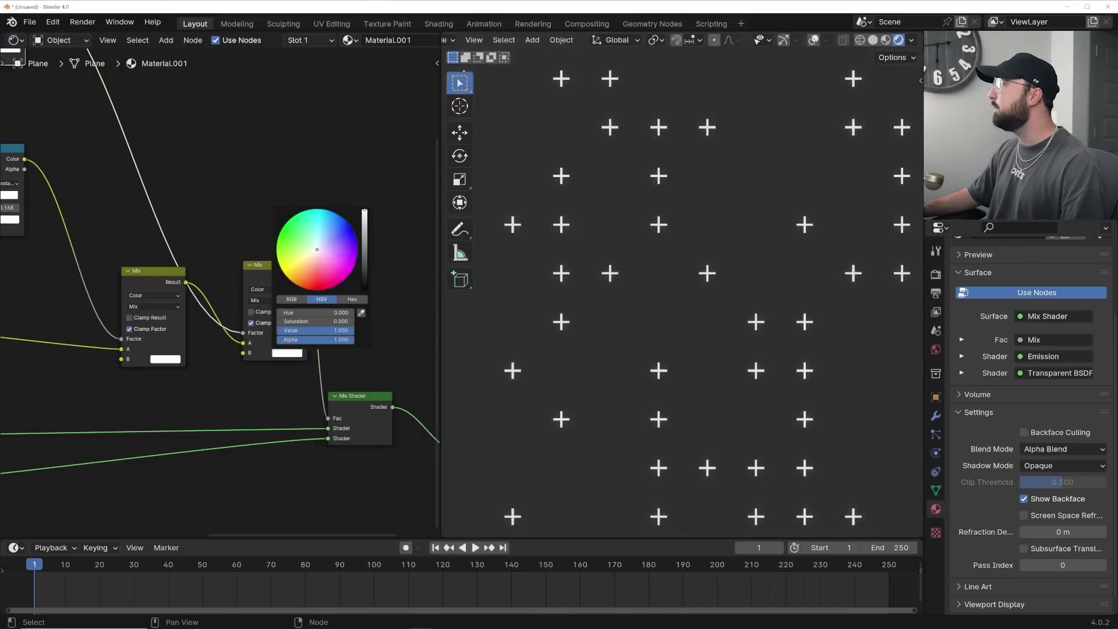
pyautogui.scroll(-5, 722, 260)
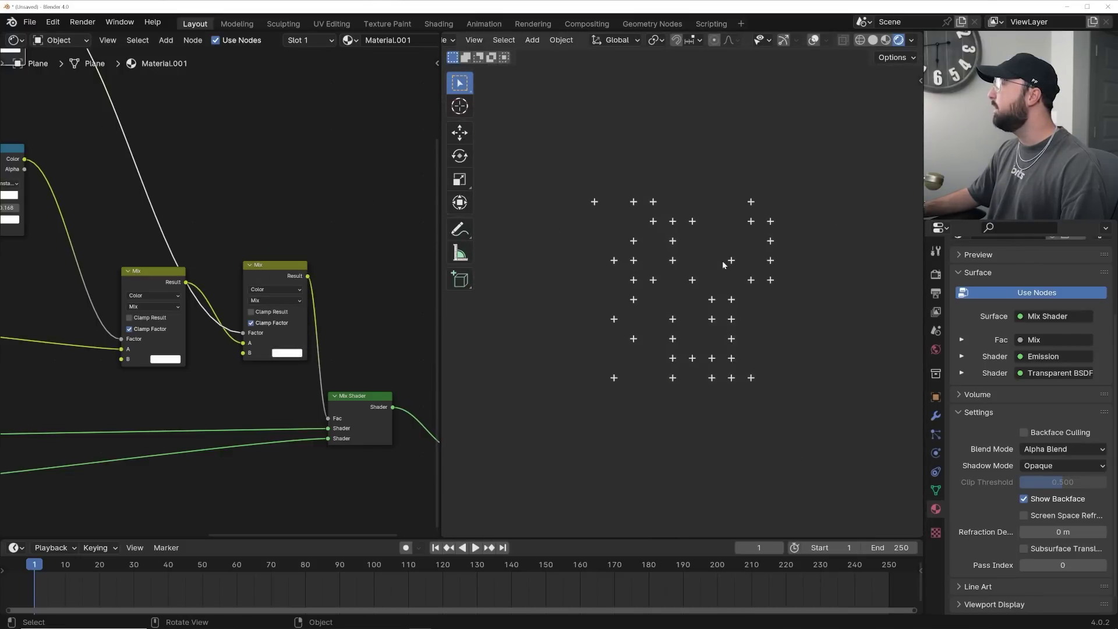
pyautogui.keyDown('shift'); pyautogui.moveTo(721, 260); pyautogui.dragTo(718, 307, button='middle'); pyautogui.keyUp('shift')
pyautogui.click(283, 353)
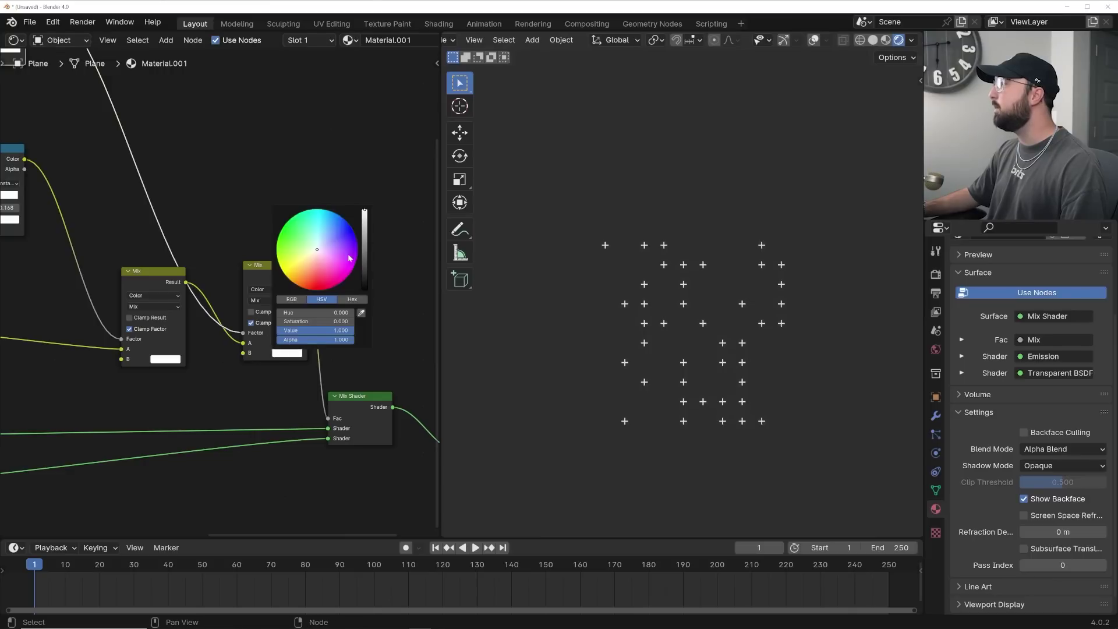
pyautogui.moveTo(364, 211); pyautogui.dragTo(364, 231)
pyautogui.scroll(6, 681, 284)
pyautogui.scroll(-4, 159, 177)
# Step: Raise the Voronoi W to reshuffle the blocks and set the Mix B colour back to white
pyautogui.moveTo(158, 177); pyautogui.dragTo(243, 328, button='middle')
pyautogui.moveTo(29, 270); pyautogui.dragTo(168, 282, button='middle')
pyautogui.scroll(6, 168, 282)
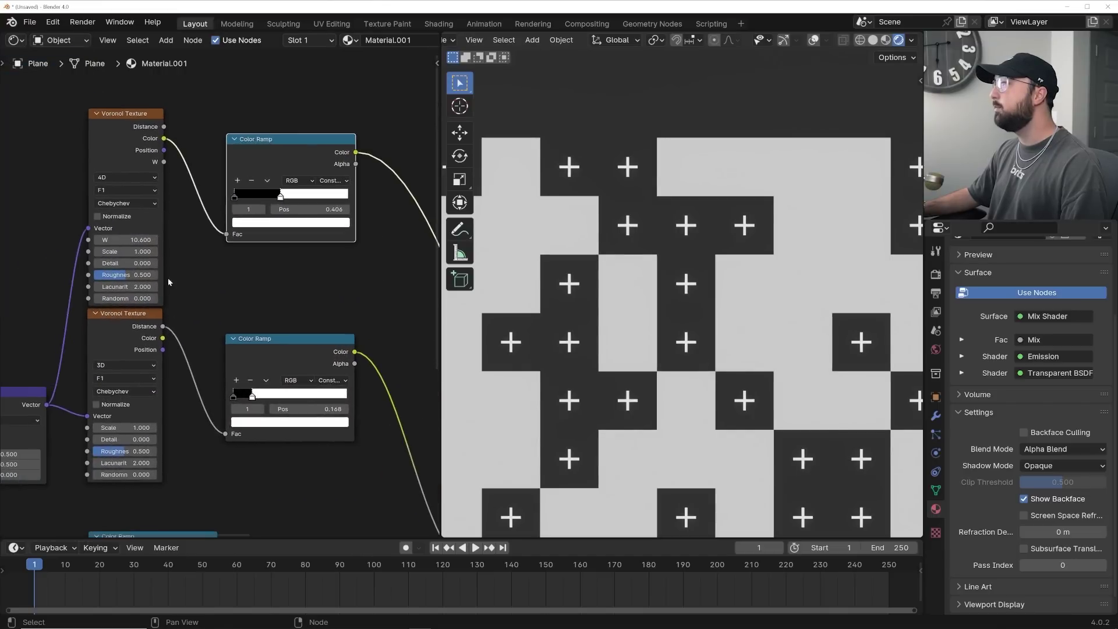
pyautogui.moveTo(126, 240); pyautogui.dragTo(186, 239)
pyautogui.moveTo(361, 273); pyautogui.dragTo(64, 77, button='middle')
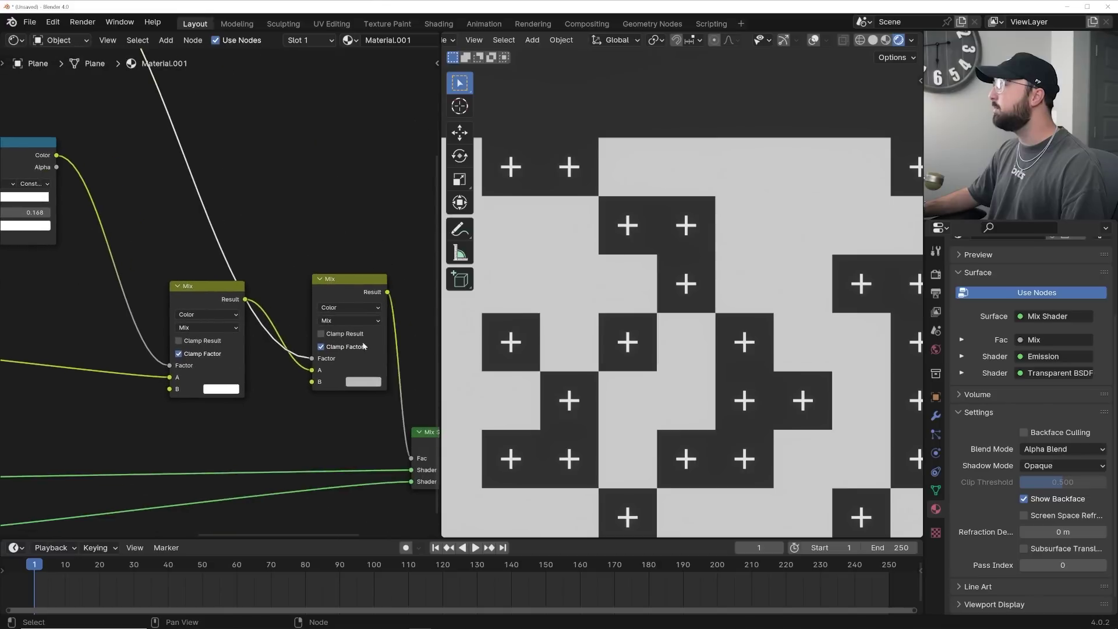
pyautogui.click(367, 381)
pyautogui.moveTo(455, 239); pyautogui.dragTo(454, 210)
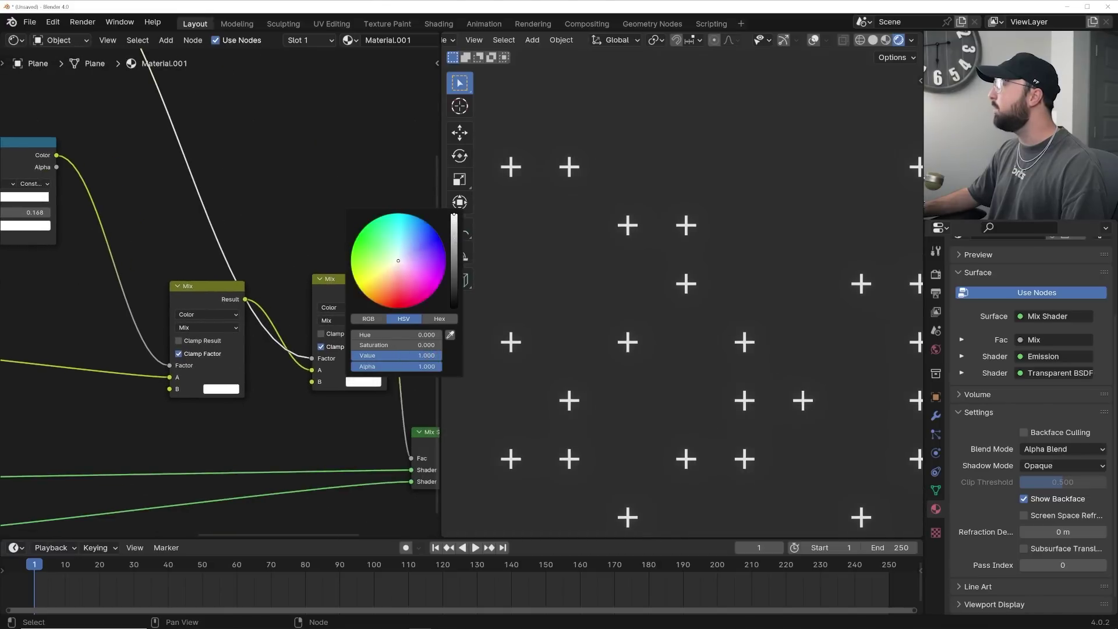
# Step: Move the block ramp stop to 0.681 so more crosses show, and lower the Voronoi W value
pyautogui.moveTo(152, 158); pyautogui.dragTo(235, 325, button='middle')
pyautogui.scroll(-4, 235, 325)
pyautogui.moveTo(73, 264); pyautogui.dragTo(218, 265, button='middle')
pyautogui.moveTo(266, 215)
pyautogui.mouseDown()
pyautogui.moveTo(256, 216)
pyautogui.moveTo(300, 218)
pyautogui.moveTo(286, 218)
pyautogui.mouseUp()
pyautogui.scroll(-3, 617, 373)
pyautogui.moveTo(145, 246); pyautogui.dragTo(320, 245)
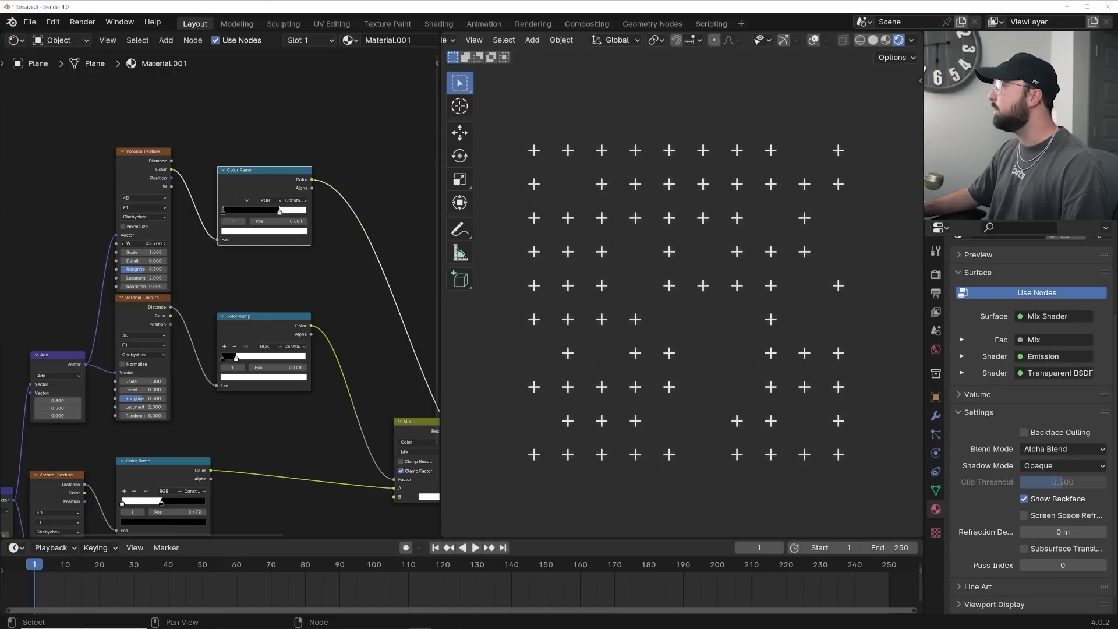
# Step: Survey the node tree and nudge the Mix Shader node slightly right
pyautogui.scroll(-4, 260, 364)
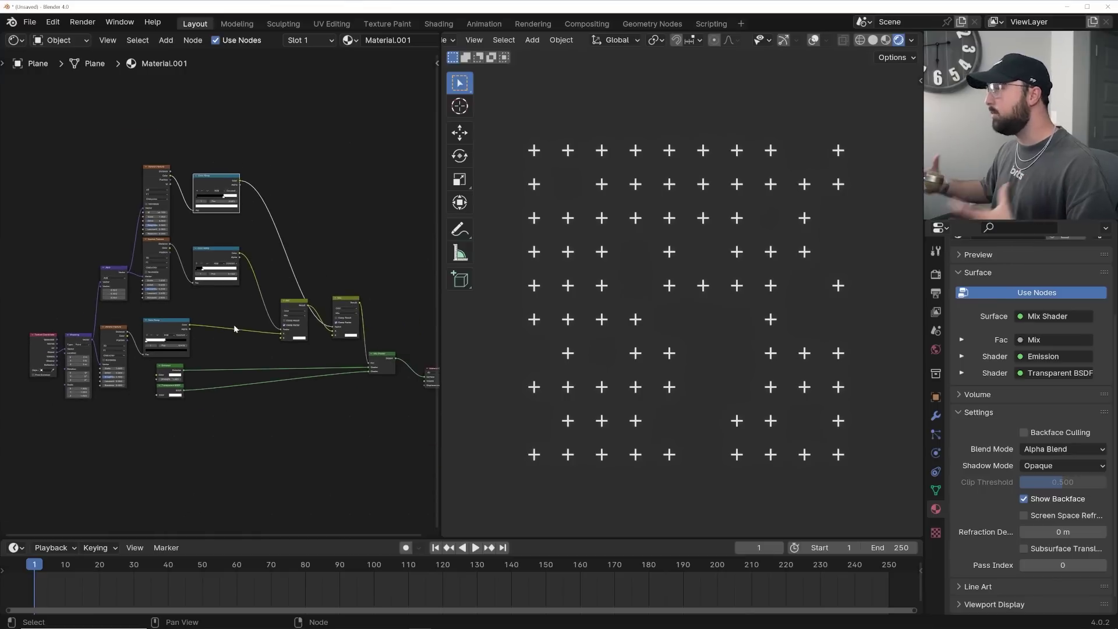
pyautogui.scroll(3, 246, 412)
pyautogui.moveTo(160, 368); pyautogui.dragTo(221, 356, button='middle')
pyautogui.moveTo(373, 323); pyautogui.dragTo(297, 329, button='middle')
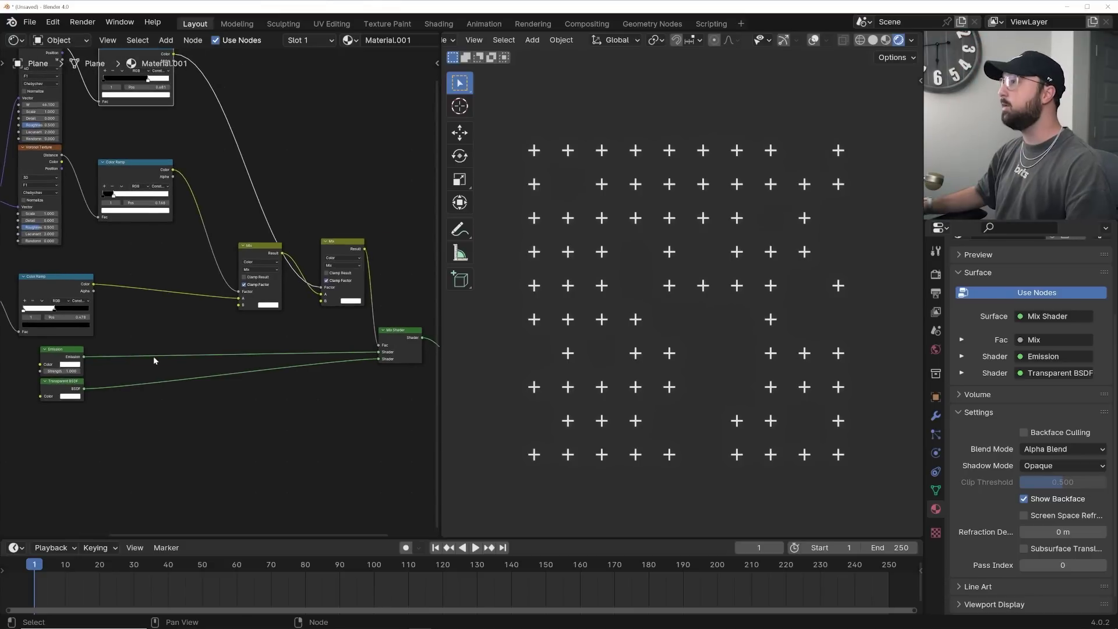
pyautogui.scroll(4, 235, 365)
pyautogui.moveTo(387, 350); pyautogui.dragTo(314, 321, button='middle')
pyautogui.moveTo(344, 327); pyautogui.dragTo(362, 326)
# Step: Move the first Mix node down-left and frame the Voronoi Texture and Color Ramp nodes
pyautogui.scroll(-2, 302, 344)
pyautogui.moveTo(187, 324); pyautogui.dragTo(244, 382, button='middle')
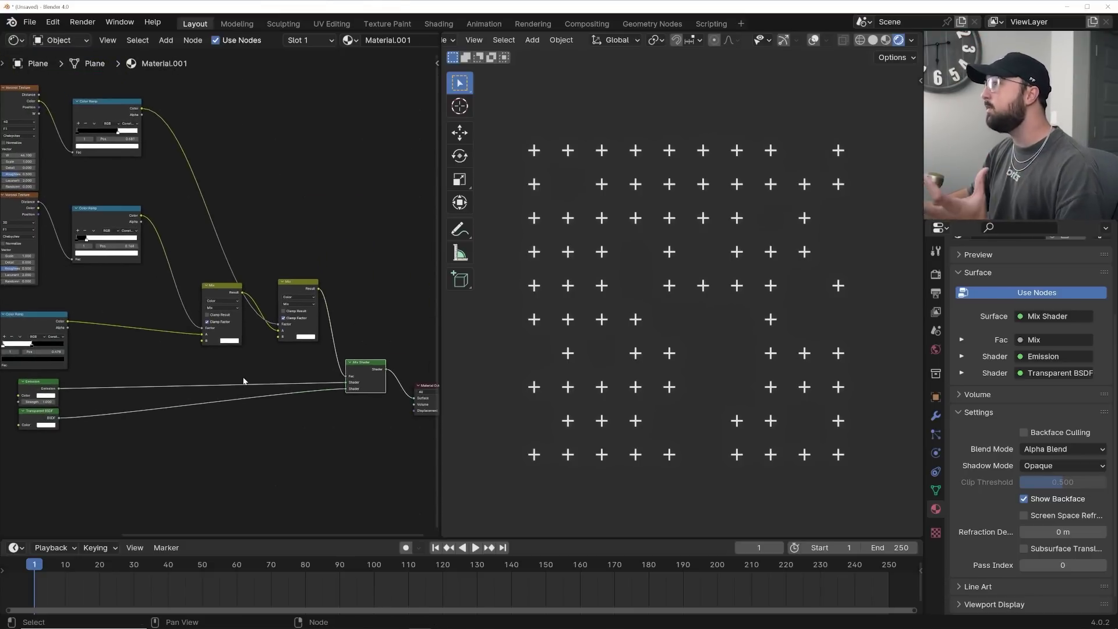
pyautogui.scroll(2, 243, 382)
pyautogui.moveTo(212, 290); pyautogui.dragTo(199, 316)
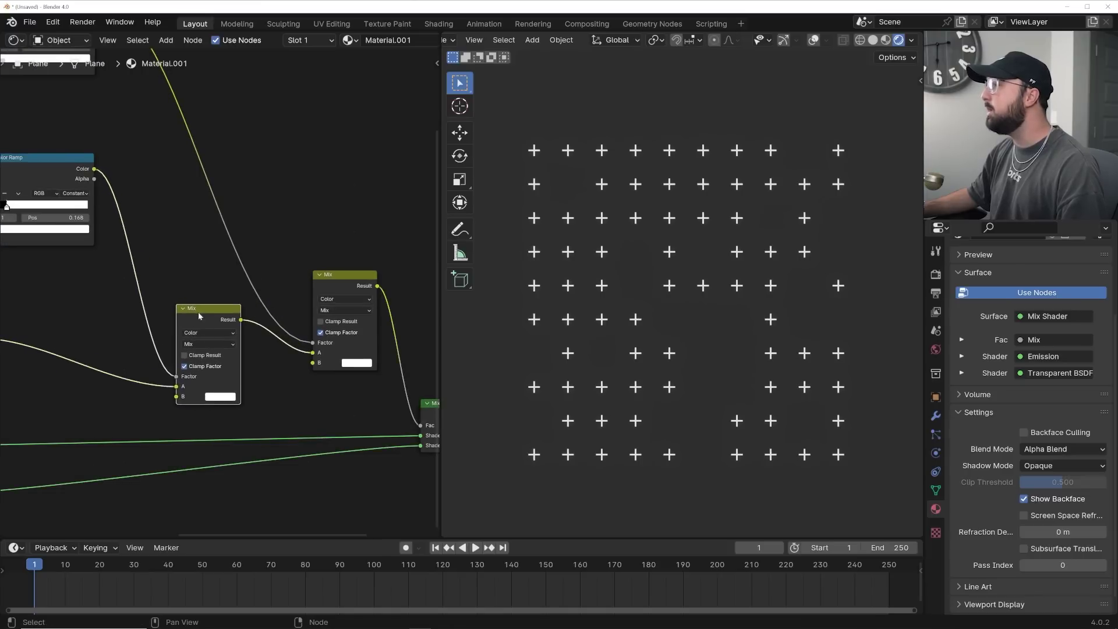
pyautogui.moveTo(199, 313); pyautogui.dragTo(308, 309, button='middle')
pyautogui.scroll(5, 570, 382)
pyautogui.scroll(-2, 599, 385)
pyautogui.moveTo(321, 219); pyautogui.dragTo(420, 438, button='middle')
# Step: Raise the Voronoi Texture W from 46.1 to 65.2, then shift the lower Voronoi node up-right
pyautogui.moveTo(106, 288); pyautogui.dragTo(227, 288)
pyautogui.scroll(-2, 227, 287)
pyautogui.scroll(-2, 694, 347)
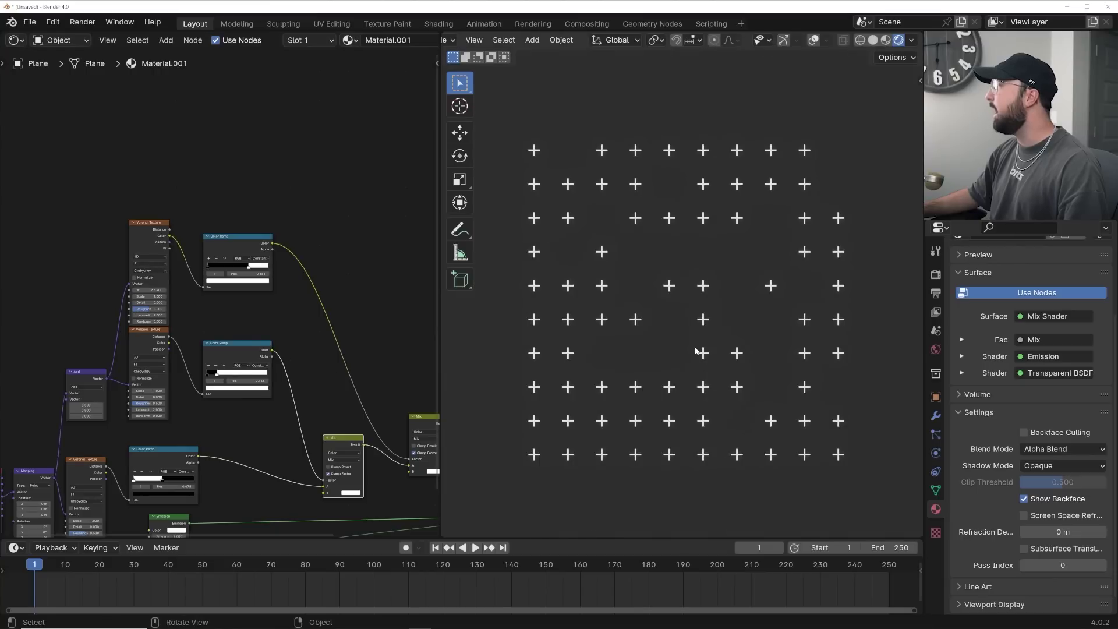
pyautogui.scroll(1, 694, 347)
pyautogui.scroll(-1, 640, 301)
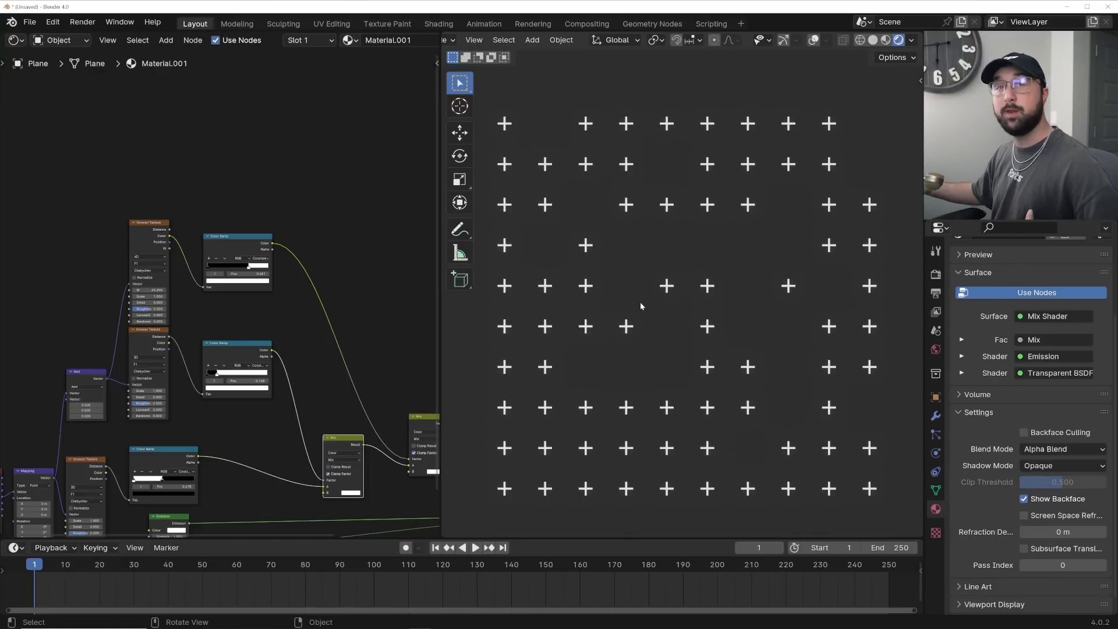
pyautogui.scroll(3, 230, 349)
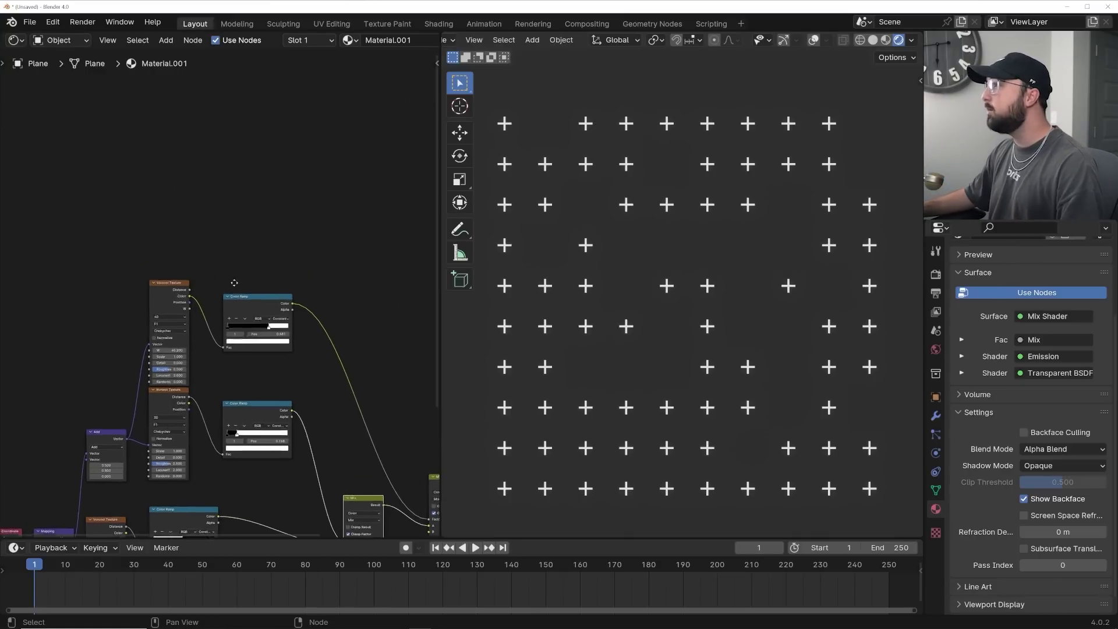
pyautogui.moveTo(74, 426); pyautogui.dragTo(95, 403)
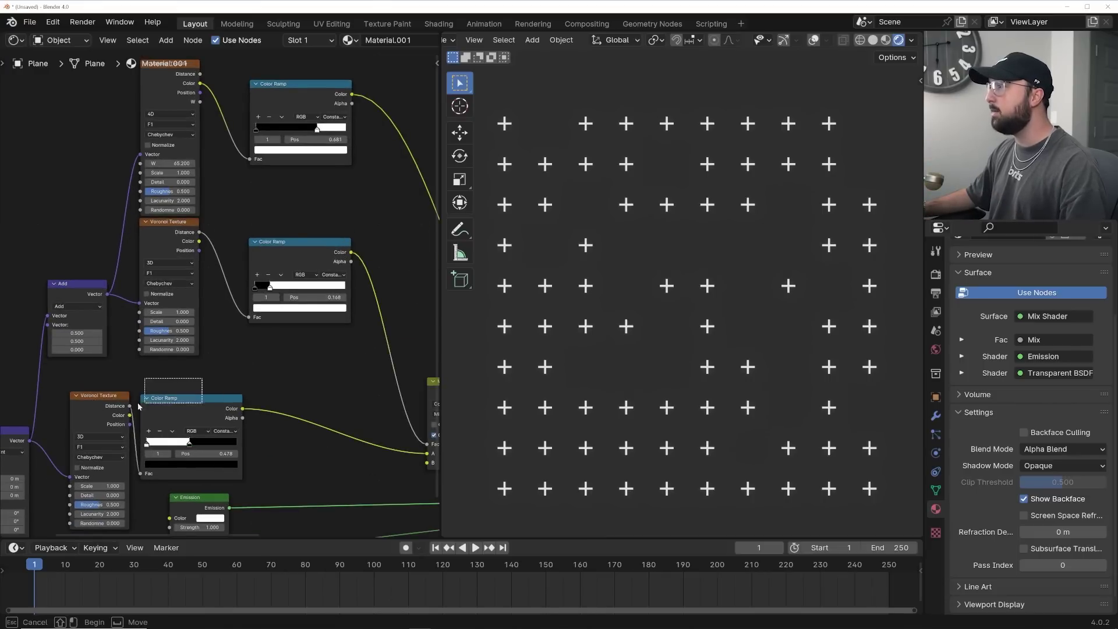
pyautogui.scroll(-4, 148, 402)
# Step: Duplicate the Voronoi Texture and Color Ramp pair and place the copies above the originals
pyautogui.hotkey('ctrl', 'shift', 'd')
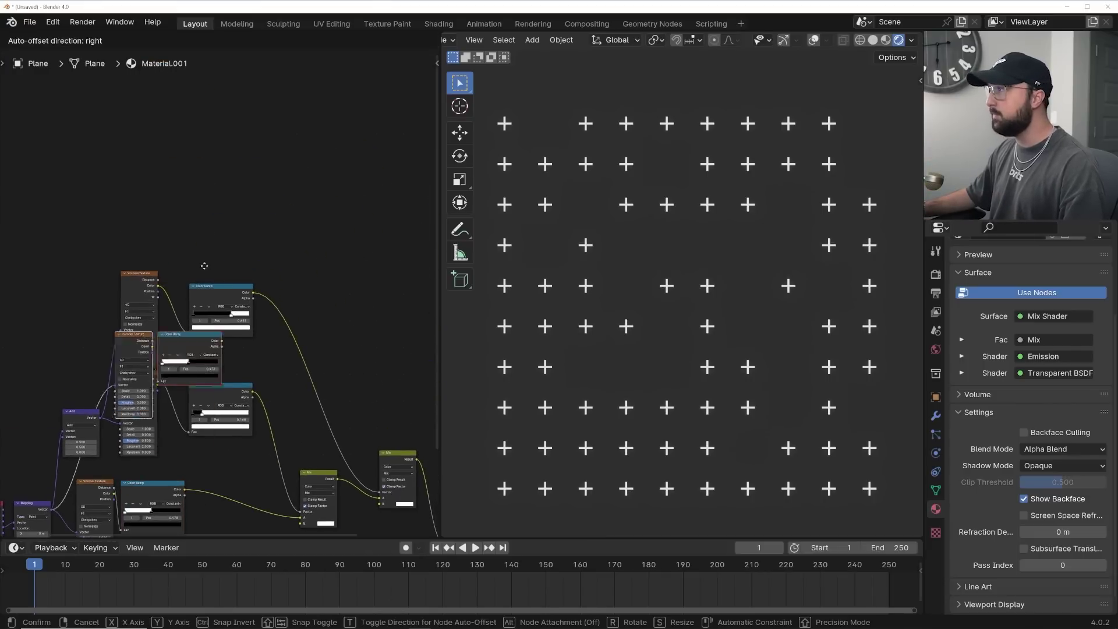
pyautogui.click(206, 141)
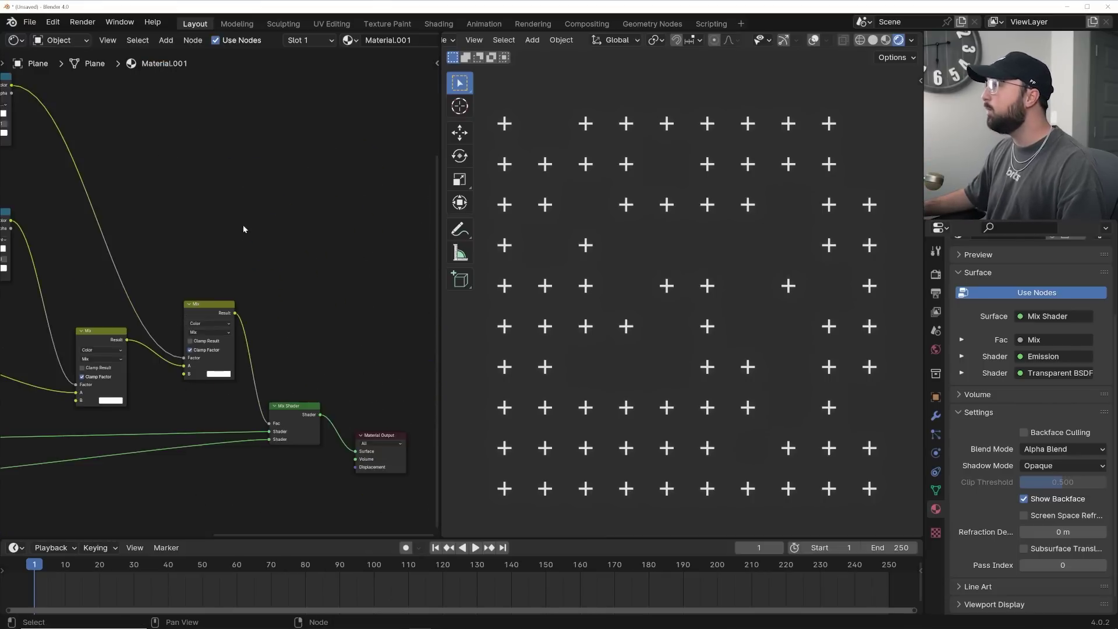
pyautogui.scroll(-5, 243, 225)
pyautogui.moveTo(202, 238); pyautogui.dragTo(205, 267, button='middle')
pyautogui.scroll(3, 206, 266)
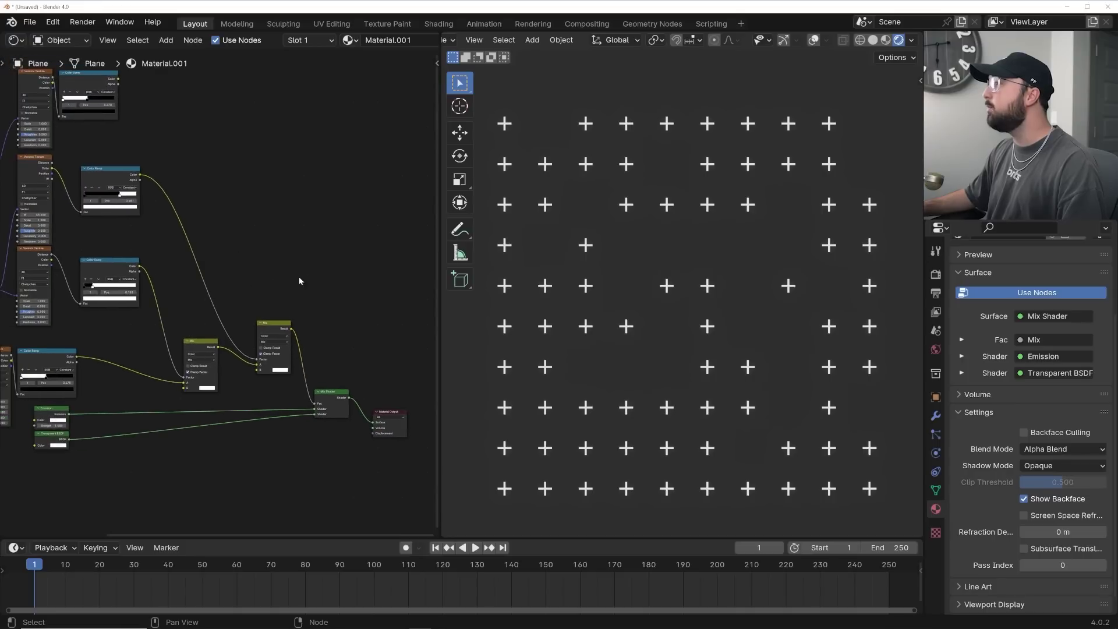
# Step: Add a Mix Color node and position it high in the tree
pyautogui.hotkey('shift', 'a')
pyautogui.write('mix')
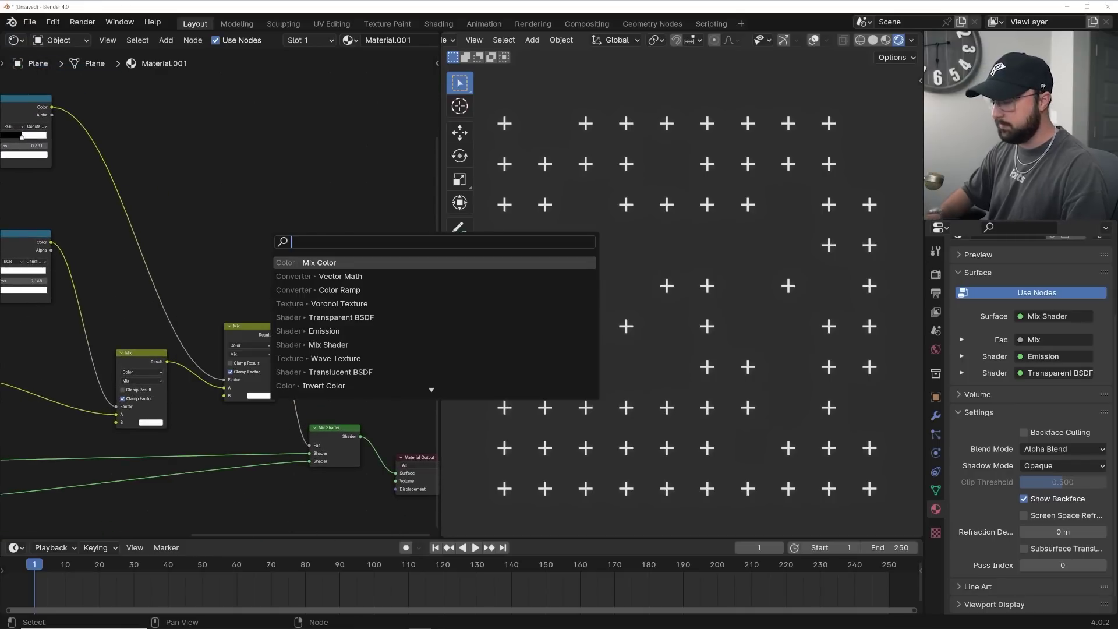
pyautogui.click(304, 277)
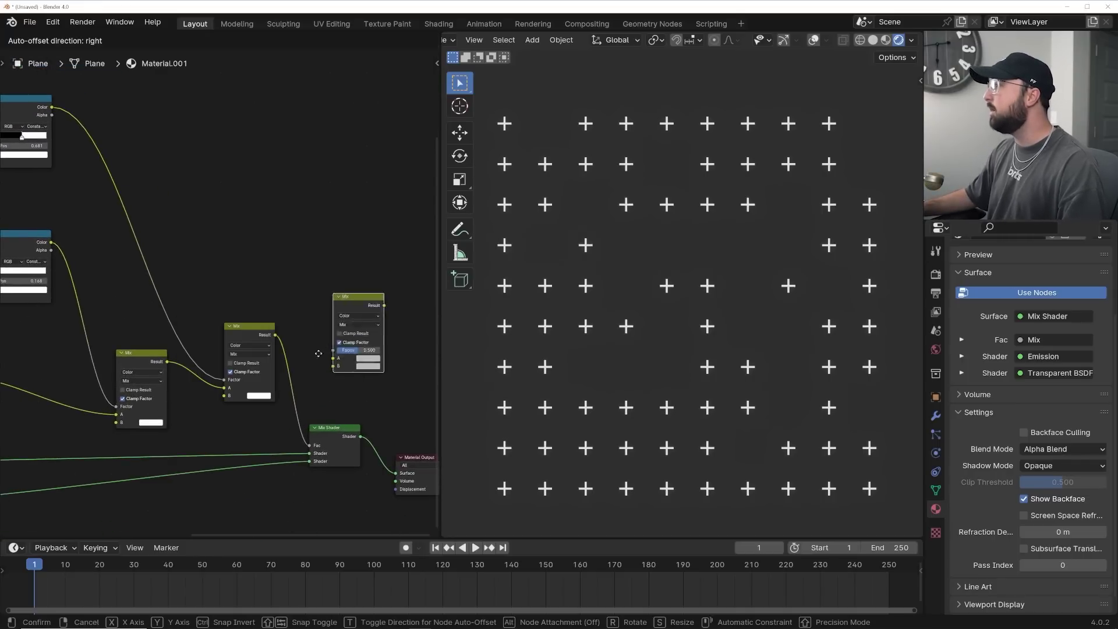
pyautogui.click(273, 403)
pyautogui.scroll(-4, 291, 334)
pyautogui.moveTo(317, 306); pyautogui.dragTo(300, 355, button='middle')
pyautogui.scroll(-1, 299, 356)
pyautogui.moveTo(295, 395); pyautogui.dragTo(266, 138)
pyautogui.scroll(6, 244, 326)
pyautogui.moveTo(137, 155); pyautogui.dragTo(119, 299, button='middle')
# Step: Link the new Color Ramp to the Mix Factor and set its white stop to 0.495
pyautogui.moveTo(63, 283); pyautogui.dragTo(277, 330)
pyautogui.moveTo(351, 359); pyautogui.dragTo(352, 358)
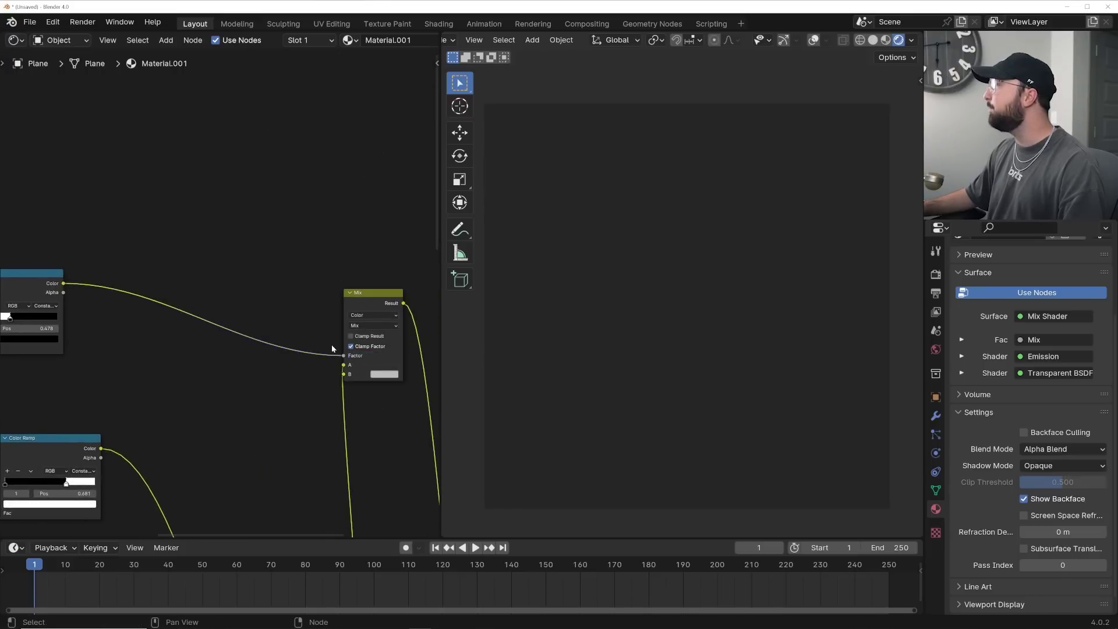
pyautogui.scroll(2, 117, 307)
pyautogui.moveTo(169, 306)
pyautogui.mouseDown()
pyautogui.moveTo(180, 304)
pyautogui.moveTo(163, 305)
pyautogui.mouseUp()
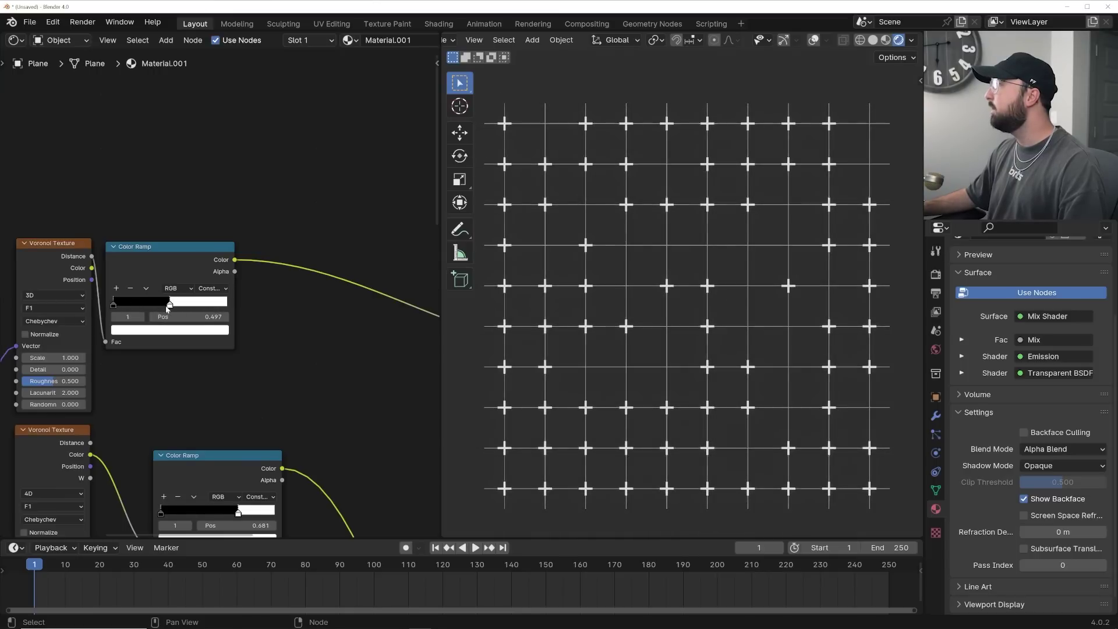
pyautogui.scroll(5, 626, 322)
pyautogui.moveTo(171, 307); pyautogui.dragTo(169, 305)
pyautogui.scroll(6, 626, 313)
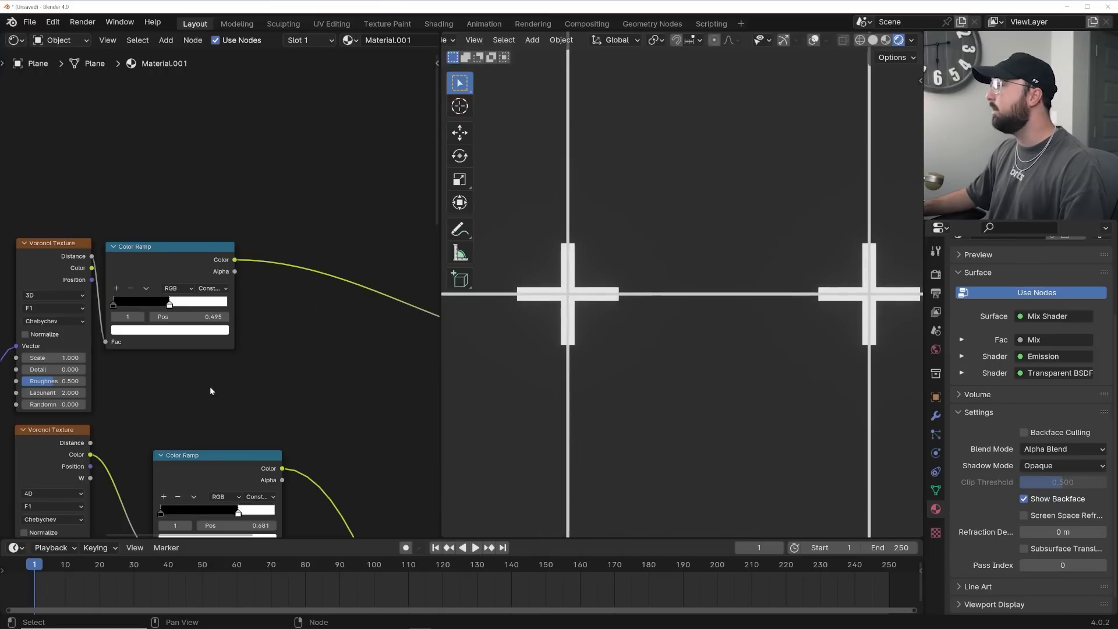
pyautogui.scroll(-6, 202, 377)
pyautogui.moveTo(258, 418); pyautogui.dragTo(206, 307, button='middle')
pyautogui.scroll(-1, 207, 307)
# Step: Set the Mix node's B colour to black
pyautogui.moveTo(410, 427); pyautogui.dragTo(313, 333, button='middle')
pyautogui.scroll(5, 233, 394)
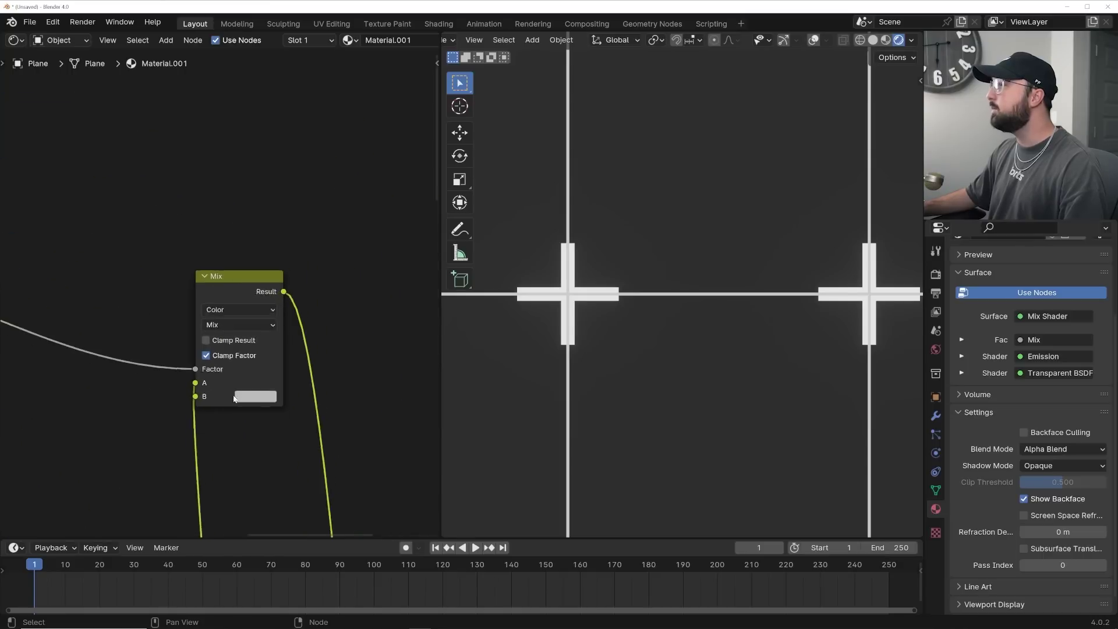
pyautogui.click(261, 414)
pyautogui.moveTo(386, 248); pyautogui.dragTo(385, 185)
pyautogui.scroll(-5, 643, 292)
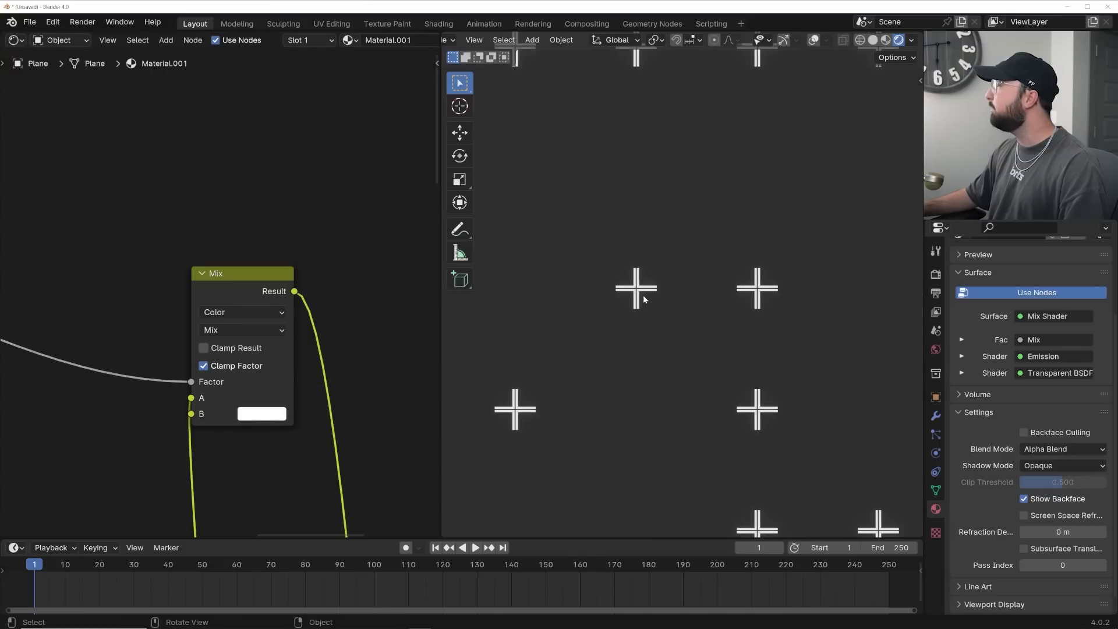
pyautogui.scroll(4, 630, 309)
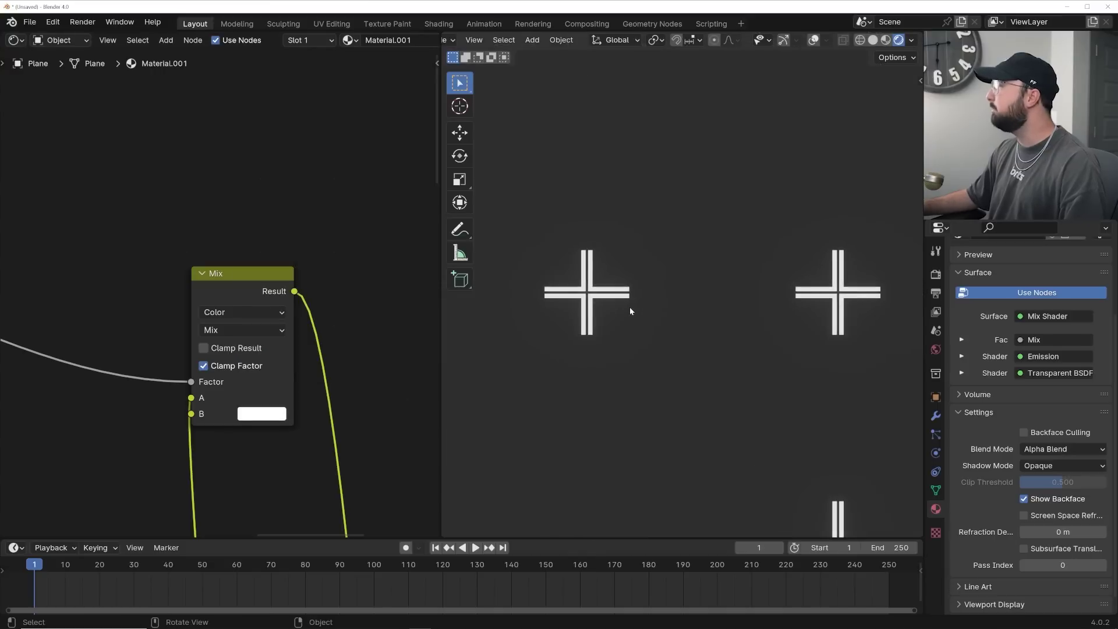
pyautogui.click(251, 416)
pyautogui.moveTo(388, 237); pyautogui.dragTo(385, 312)
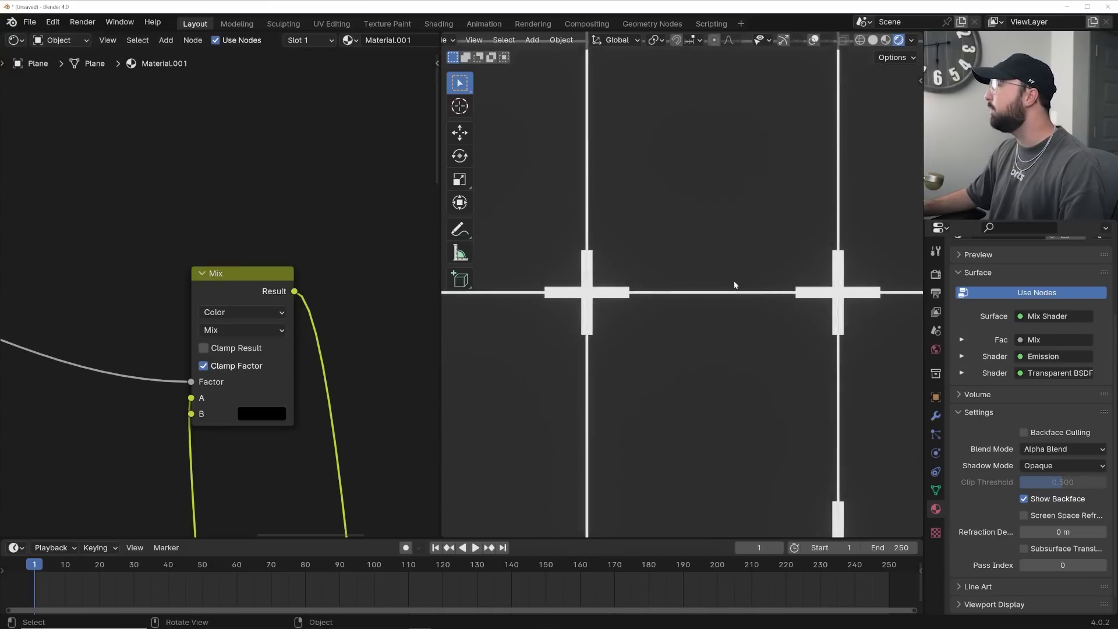
pyautogui.scroll(-5, 636, 333)
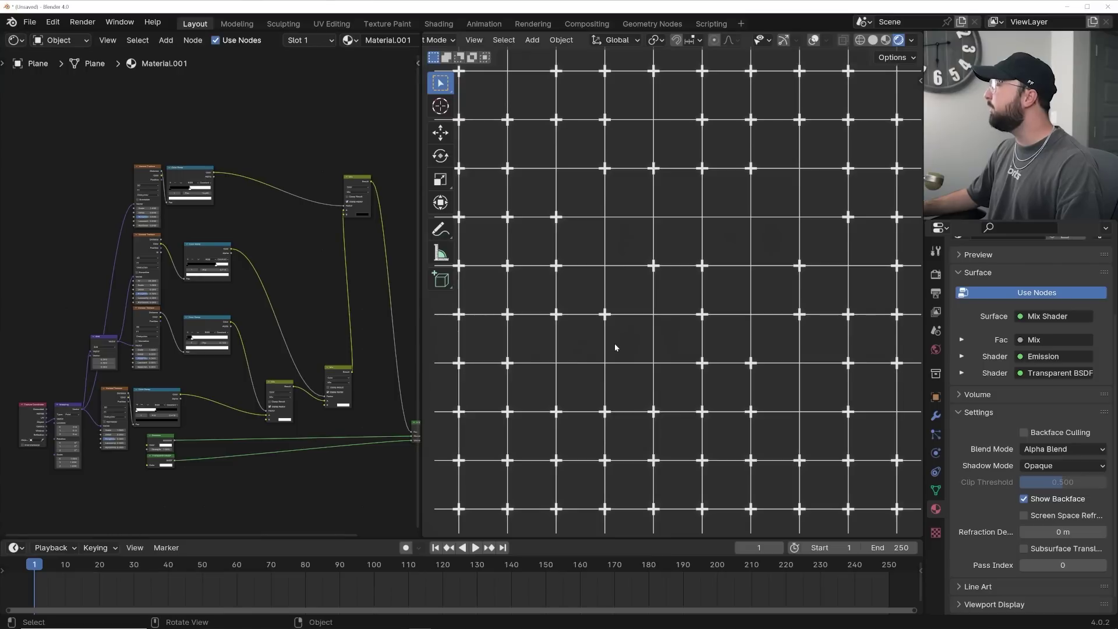
# Step: Zoom in on the grid, then join the Shader Editor area into the 3D Viewport
pyautogui.scroll(-2, 200, 357)
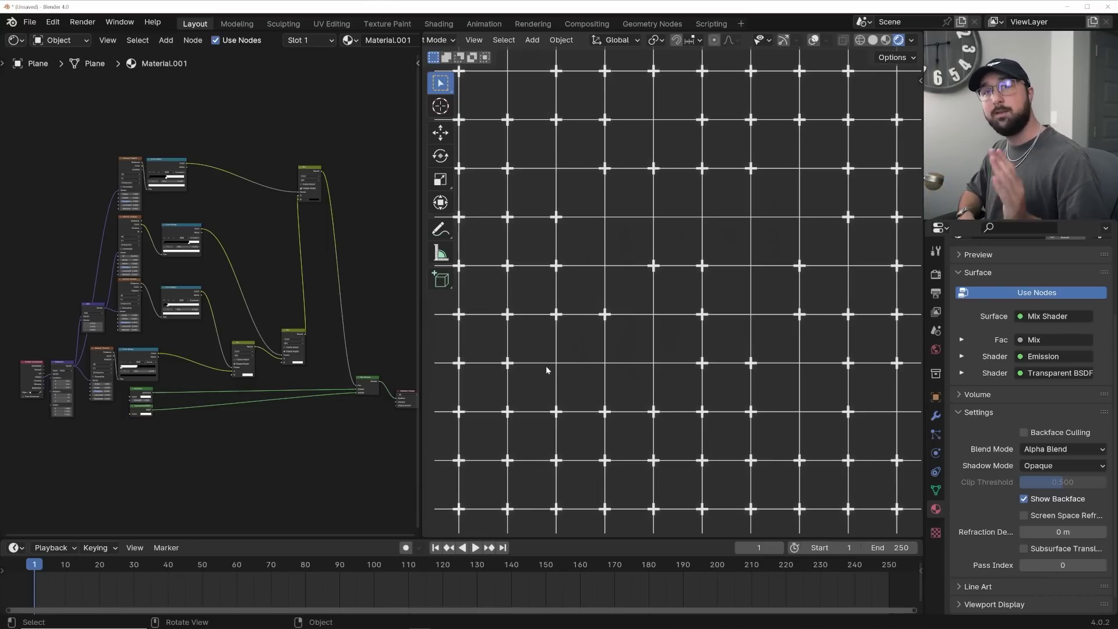
pyautogui.scroll(-3, 604, 341)
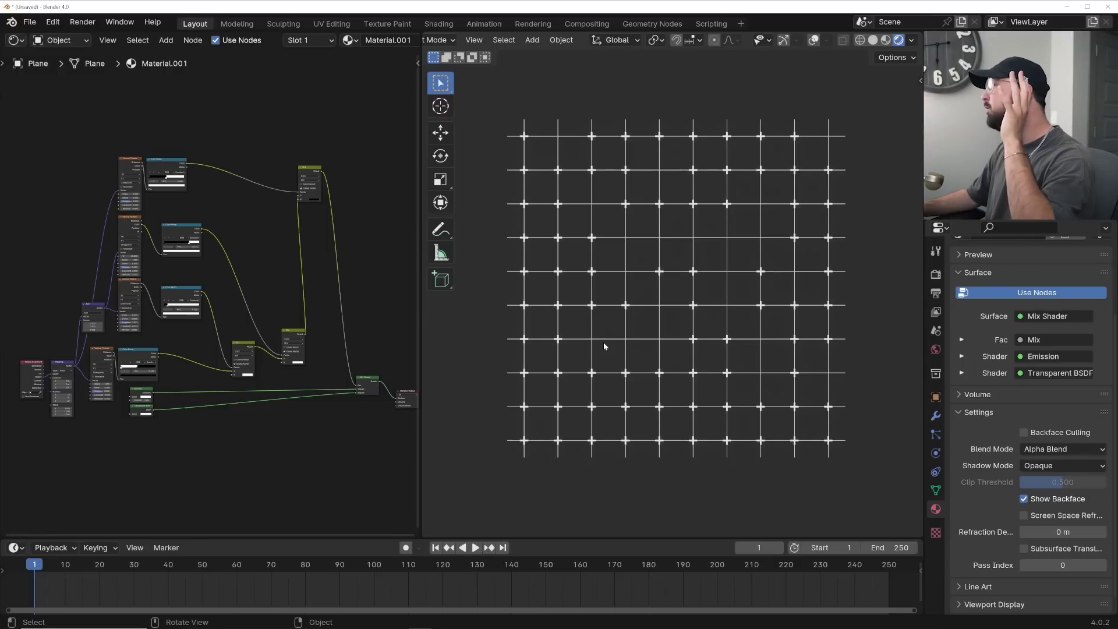
pyautogui.scroll(2, 603, 346)
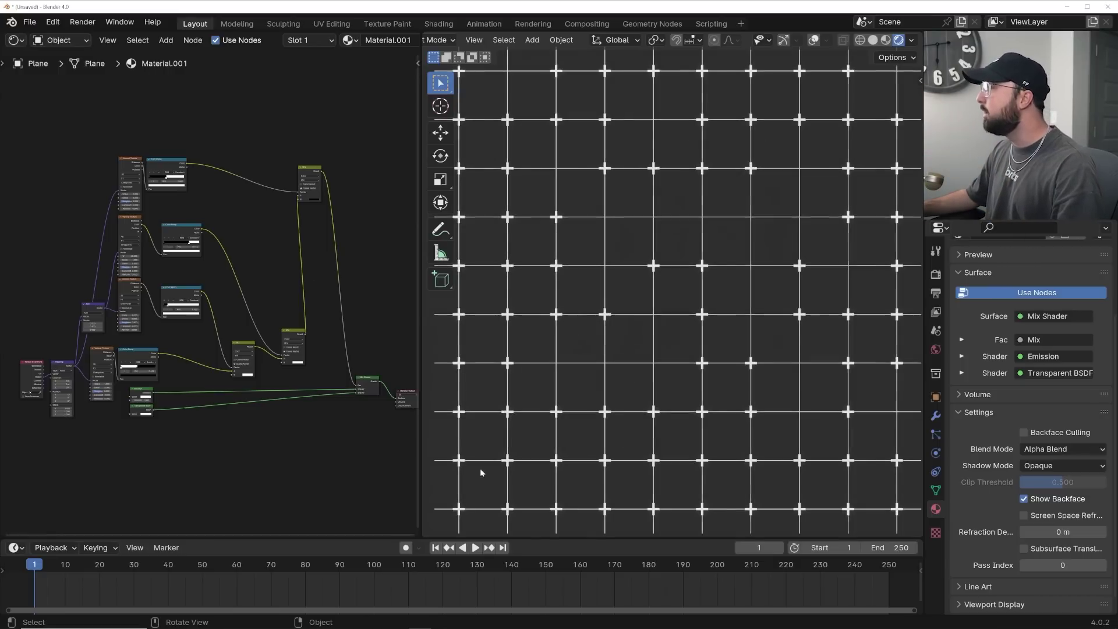
pyautogui.moveTo(425, 533); pyautogui.dragTo(344, 525)
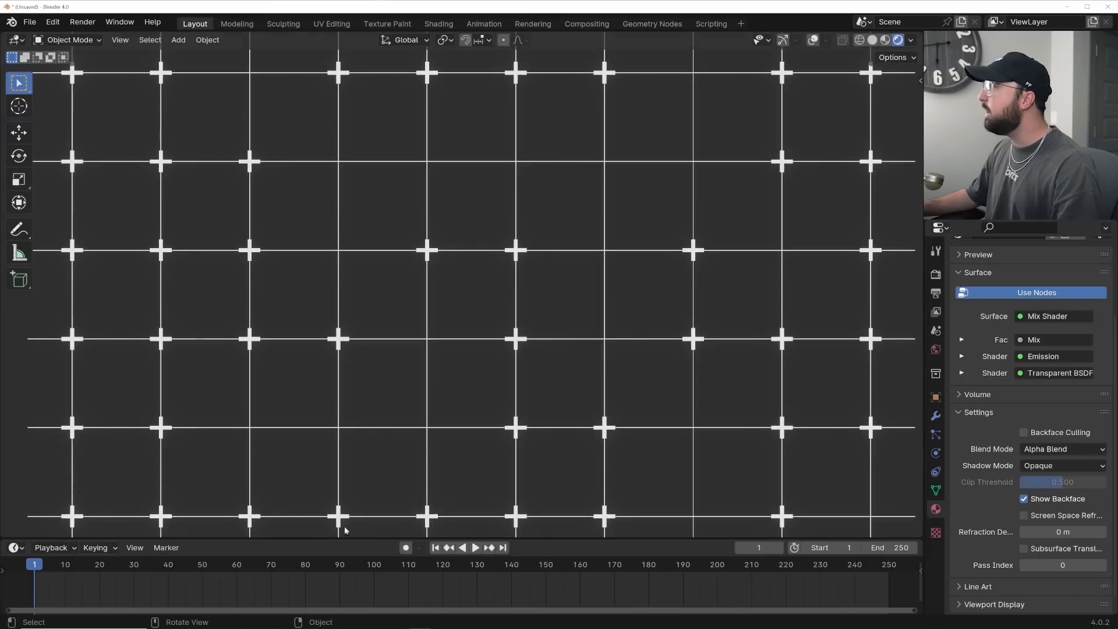
# Step: Switch to solid shading with overlays and rotate the grid plane 90° about X to stand upright
pyautogui.moveTo(345, 525); pyautogui.dragTo(625, 318, button='middle')
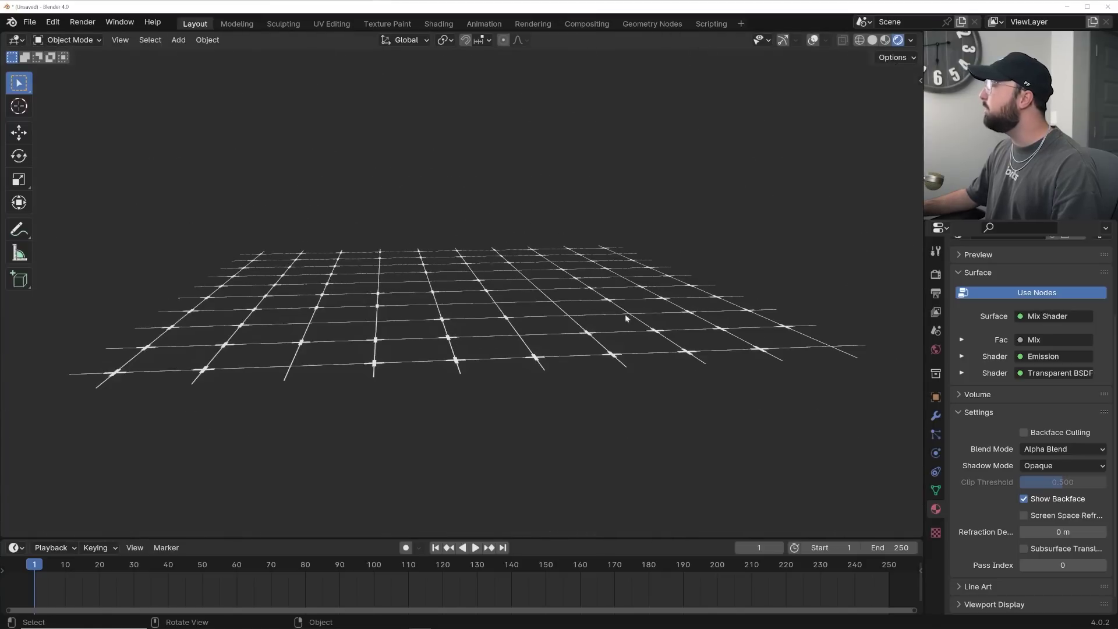
pyautogui.click(872, 39)
pyautogui.scroll(2, 623, 197)
pyautogui.hotkey('shift', 'alt', 'z')
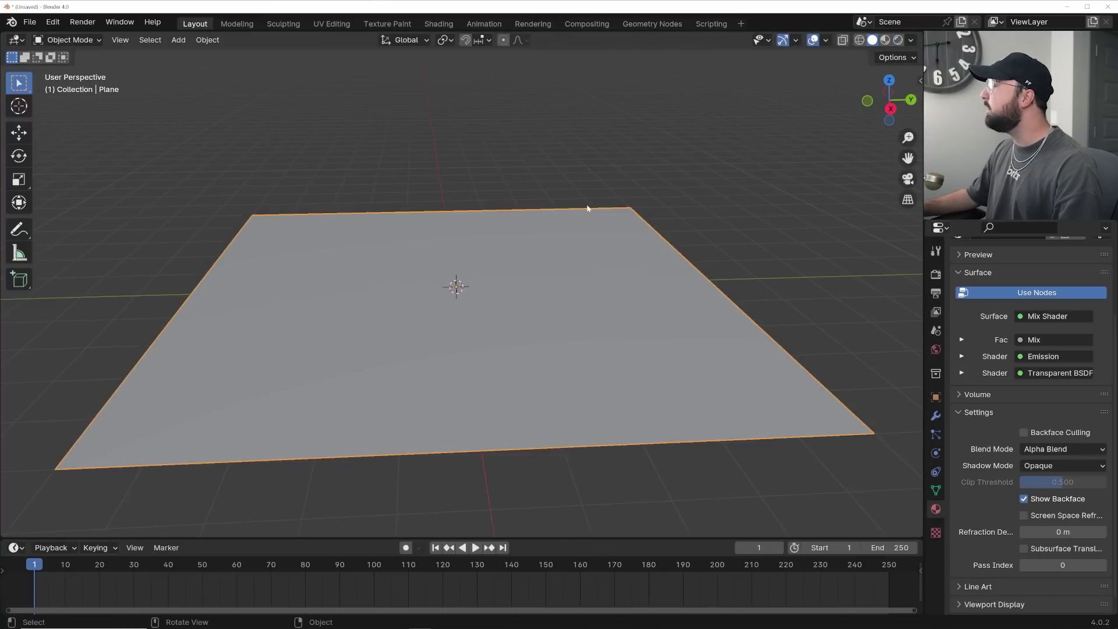
pyautogui.scroll(-4, 585, 204)
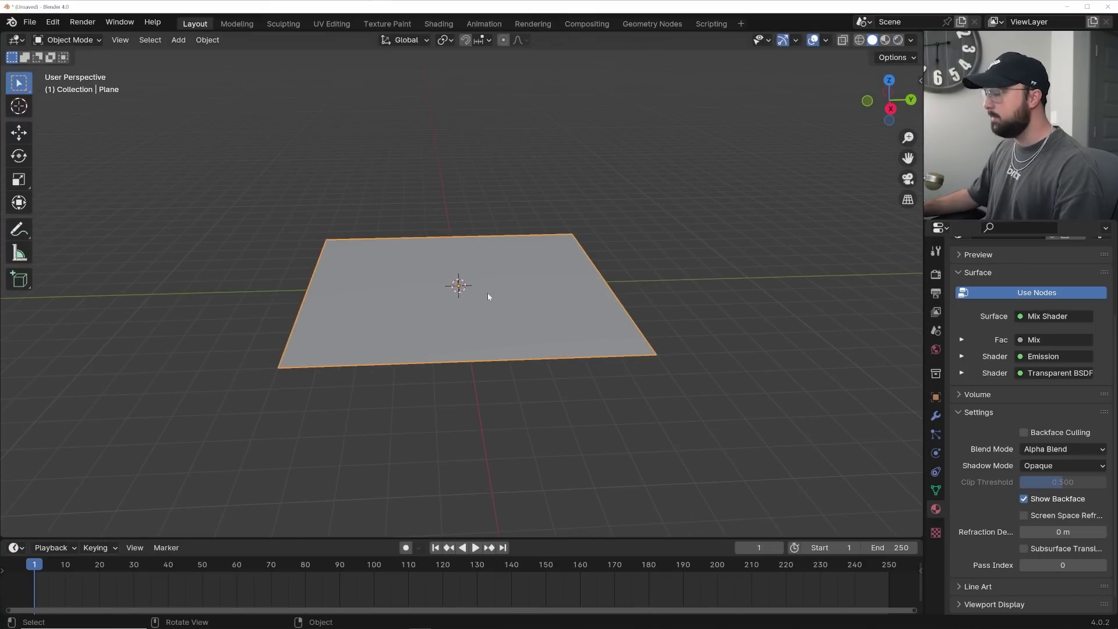
pyautogui.write('rx')
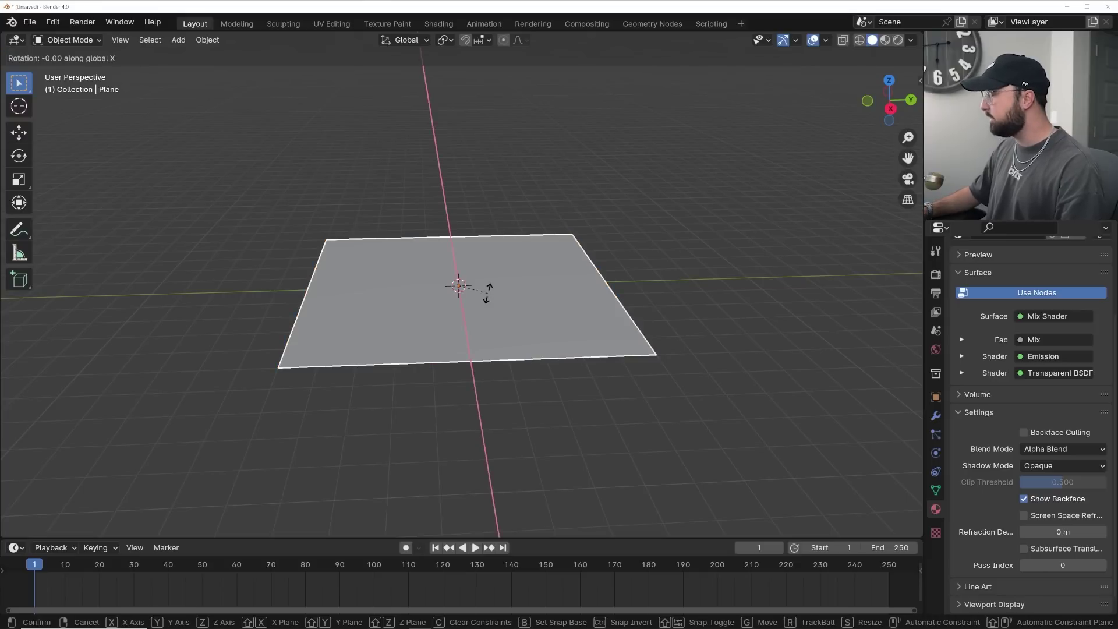
pyautogui.write('90')
pyautogui.press('Return')
# Step: Add a new plane at the origin and scale it up five times
pyautogui.moveTo(506, 227)
pyautogui.mouseDown(button='middle')
pyautogui.moveTo(531, 227)
pyautogui.moveTo(520, 223)
pyautogui.mouseUp(button='middle')
pyautogui.hotkey('shift', 'a')
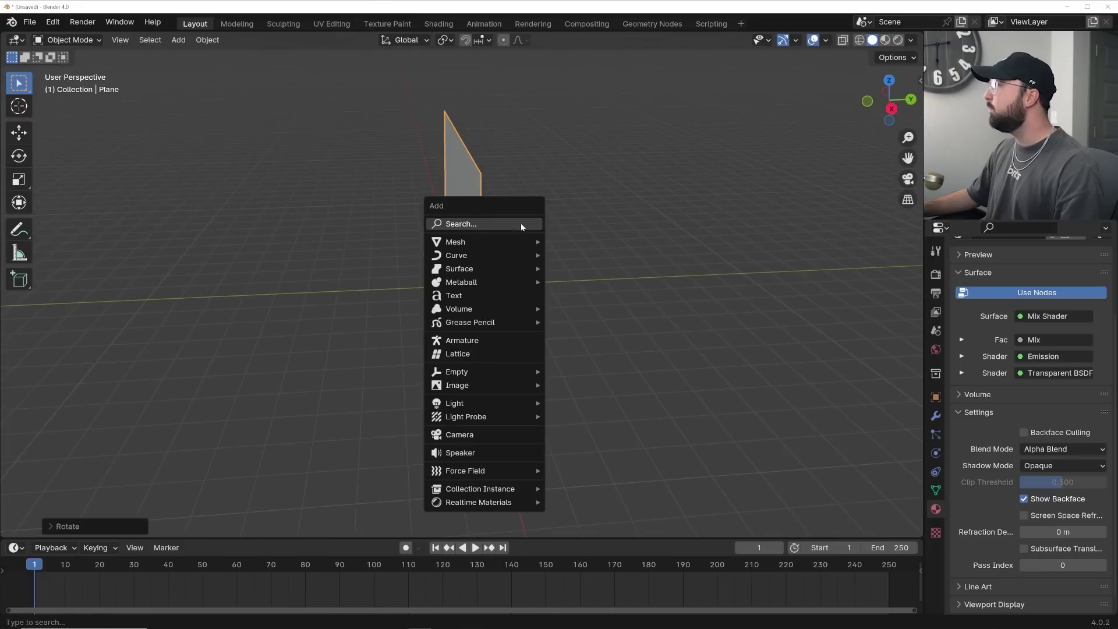
pyautogui.moveTo(494, 239)
pyautogui.click(575, 240)
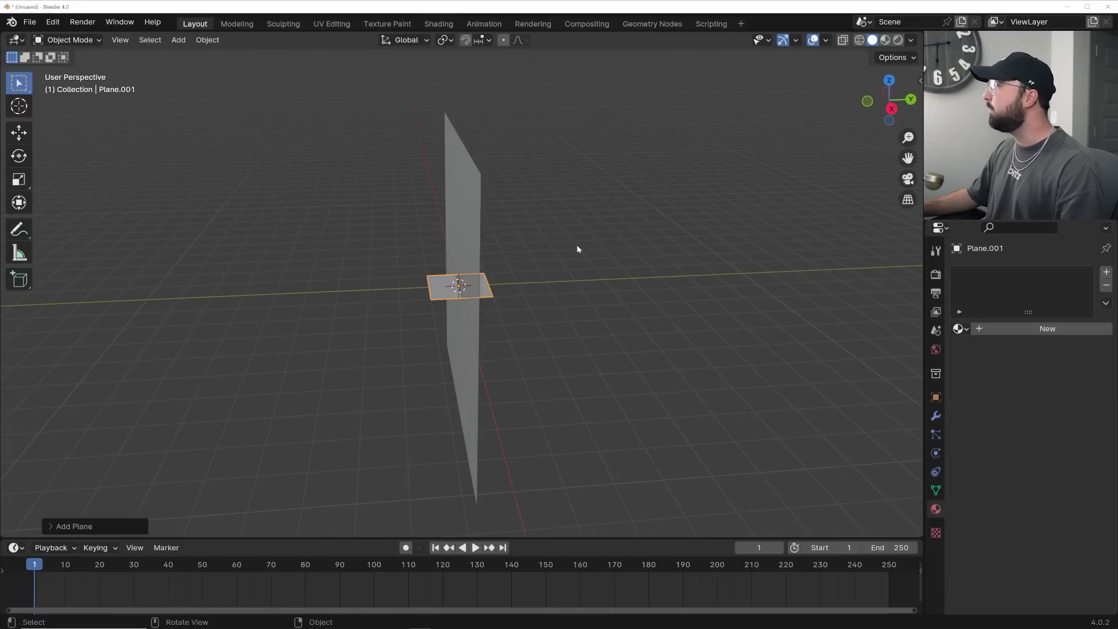
pyautogui.write('s5')
pyautogui.press('Return')
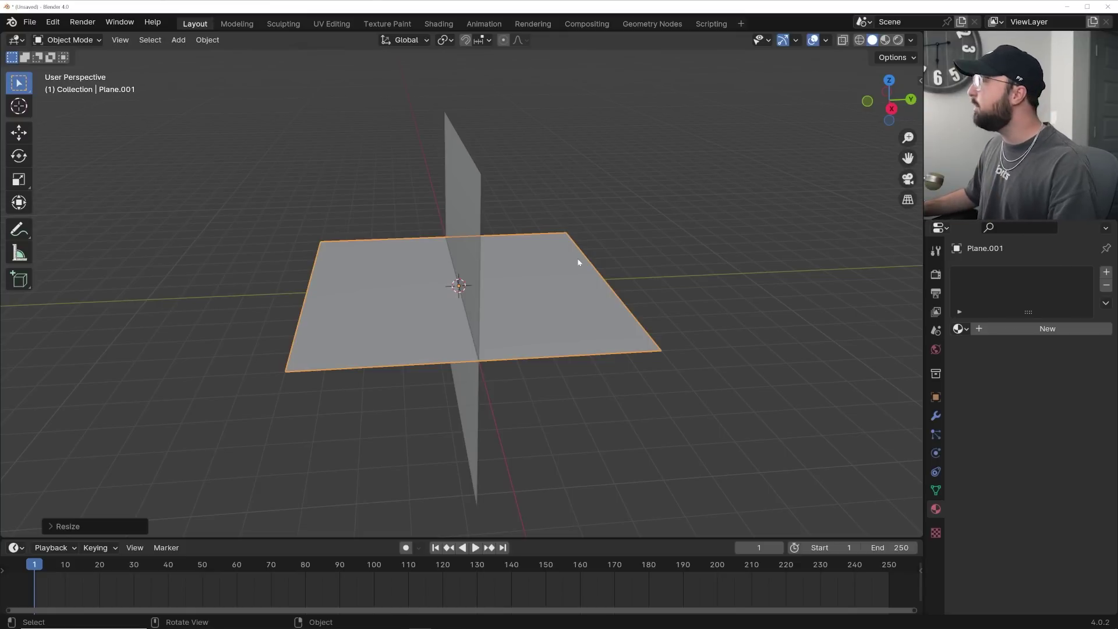
# Step: Rename Plane.001 to 'guide' in the Outliner and select the vertical plane
pyautogui.doubleClick(995, 95)
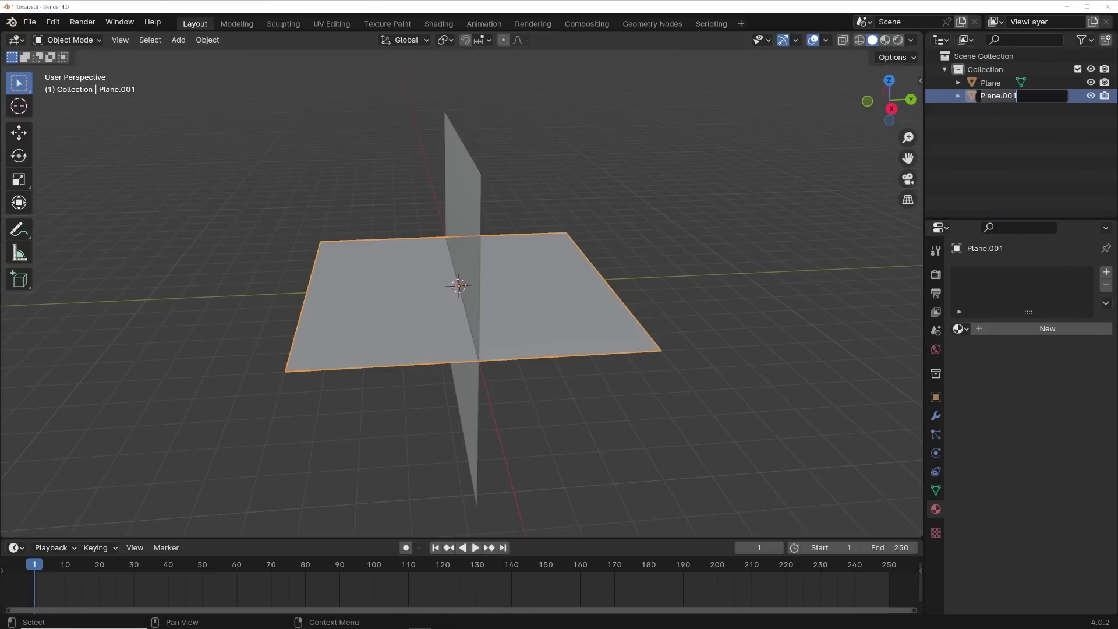
pyautogui.press('Return')
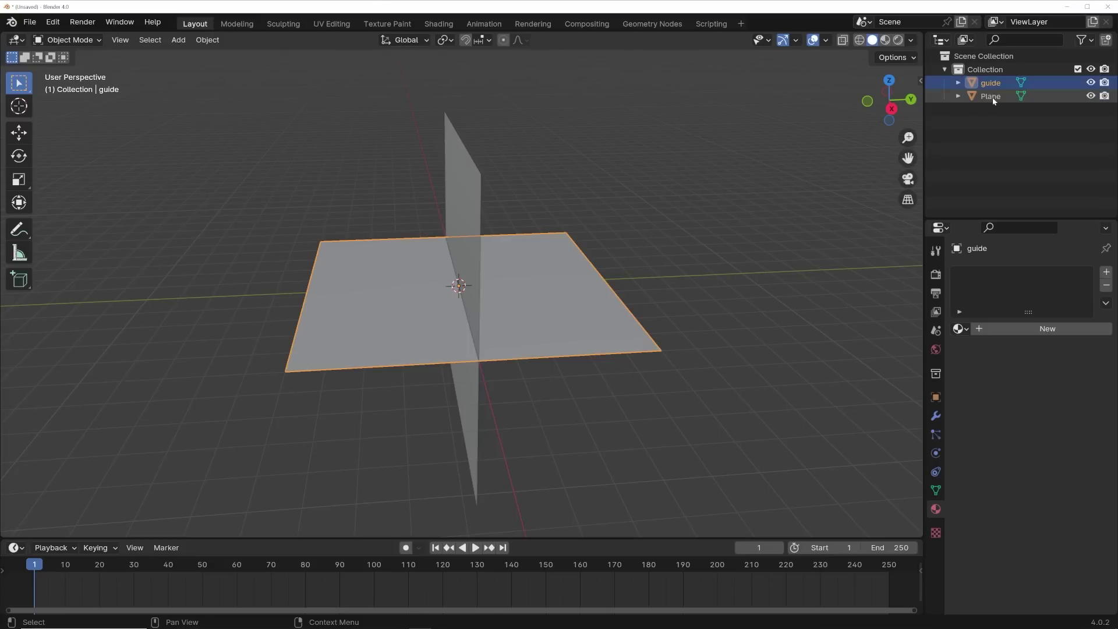
pyautogui.click(480, 234)
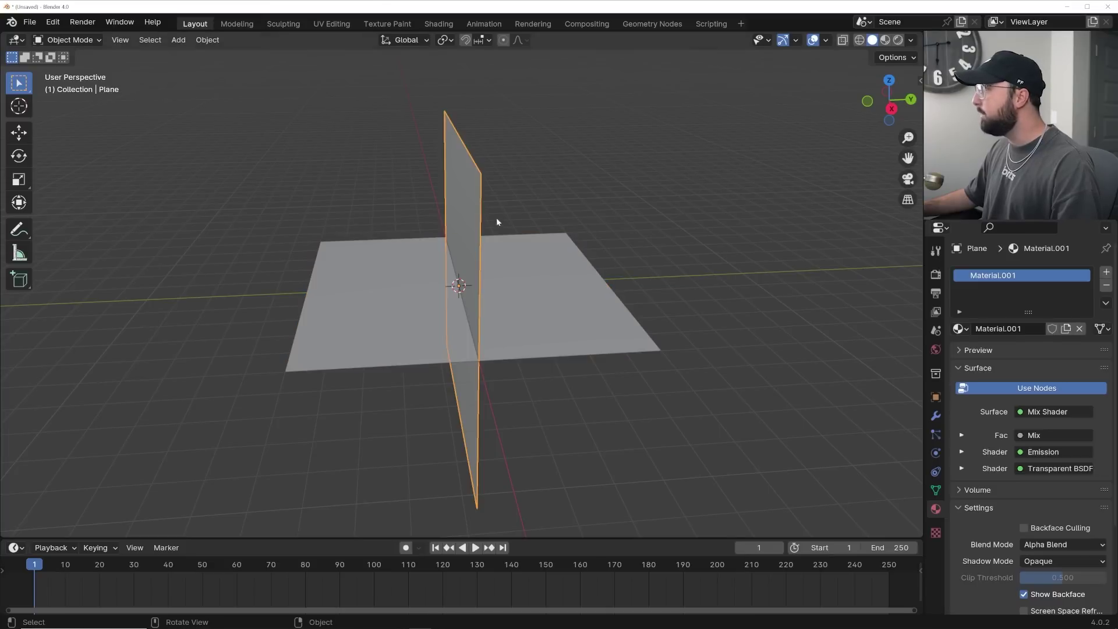
# Step: Move the vertical plane 5 m along Y and place a linked copy at the floor's centre
pyautogui.click(18, 132)
pyautogui.moveTo(512, 283); pyautogui.dragTo(375, 298)
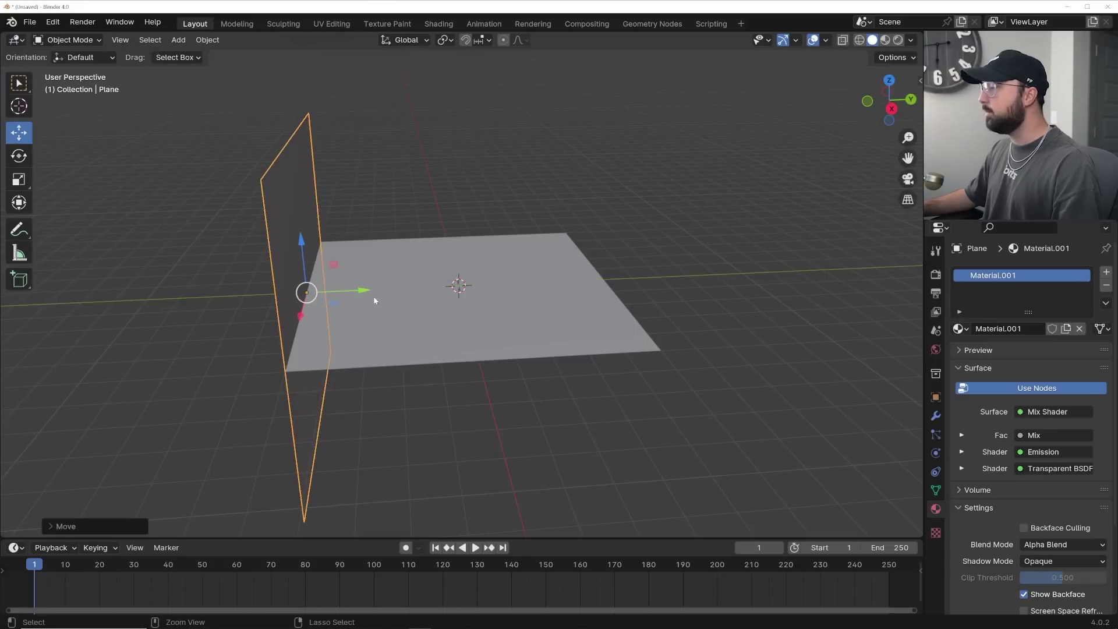
pyautogui.hotkey('alt', 'd')
pyautogui.rightClick(410, 207)
pyautogui.moveTo(362, 289); pyautogui.dragTo(517, 283)
# Step: Move all three planes into a new collection named 'loop', then deselect them
pyautogui.moveTo(548, 269); pyautogui.dragTo(561, 249, button='middle')
pyautogui.moveTo(725, 106); pyautogui.dragTo(235, 390)
pyautogui.press('m')
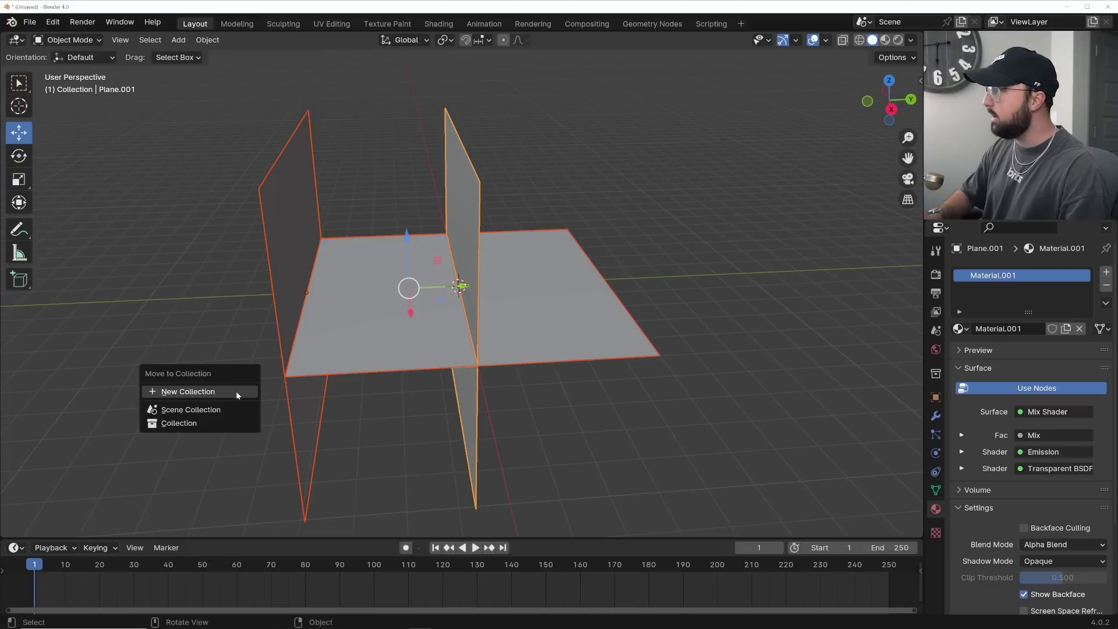
pyautogui.click(235, 391)
pyautogui.write('u')
pyautogui.write('p')
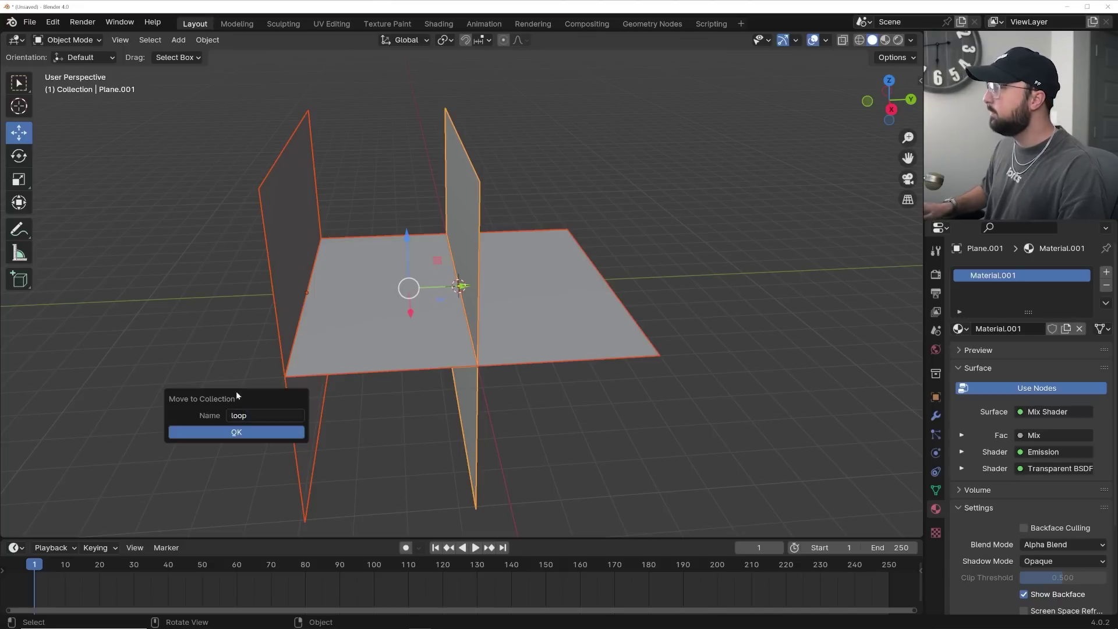
pyautogui.press('Return')
pyautogui.click(531, 409)
pyautogui.moveTo(532, 413); pyautogui.dragTo(212, 364, button='middle')
pyautogui.moveTo(599, 273); pyautogui.dragTo(461, 327, button='middle')
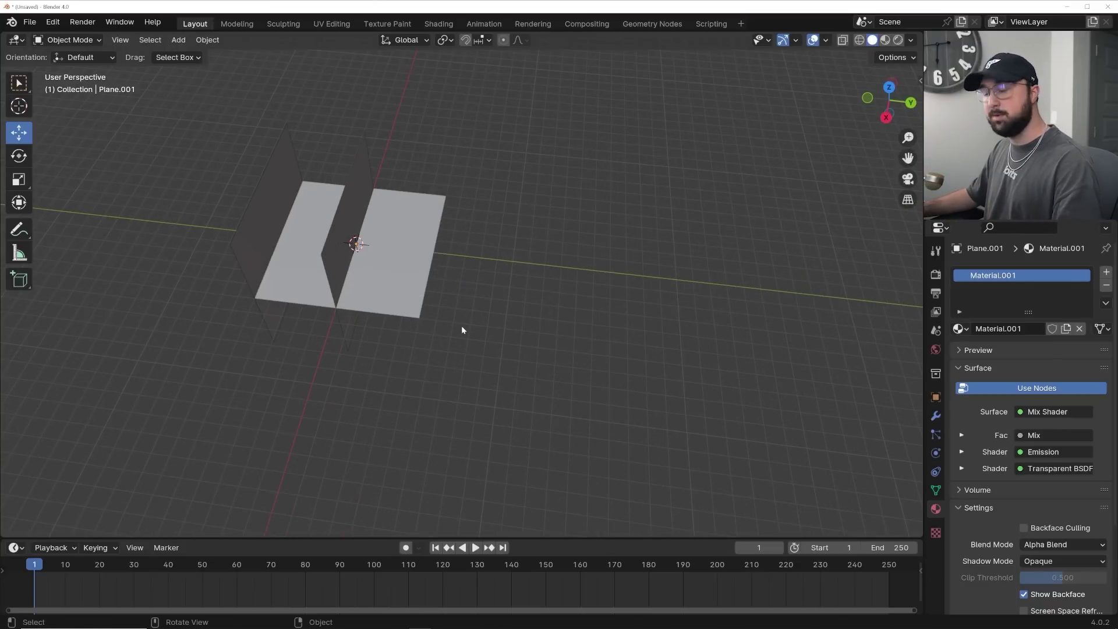
# Step: Add an instance of the loop collection and offset it along Y
pyautogui.scroll(2, 465, 307)
pyautogui.hotkey('shift', 'a')
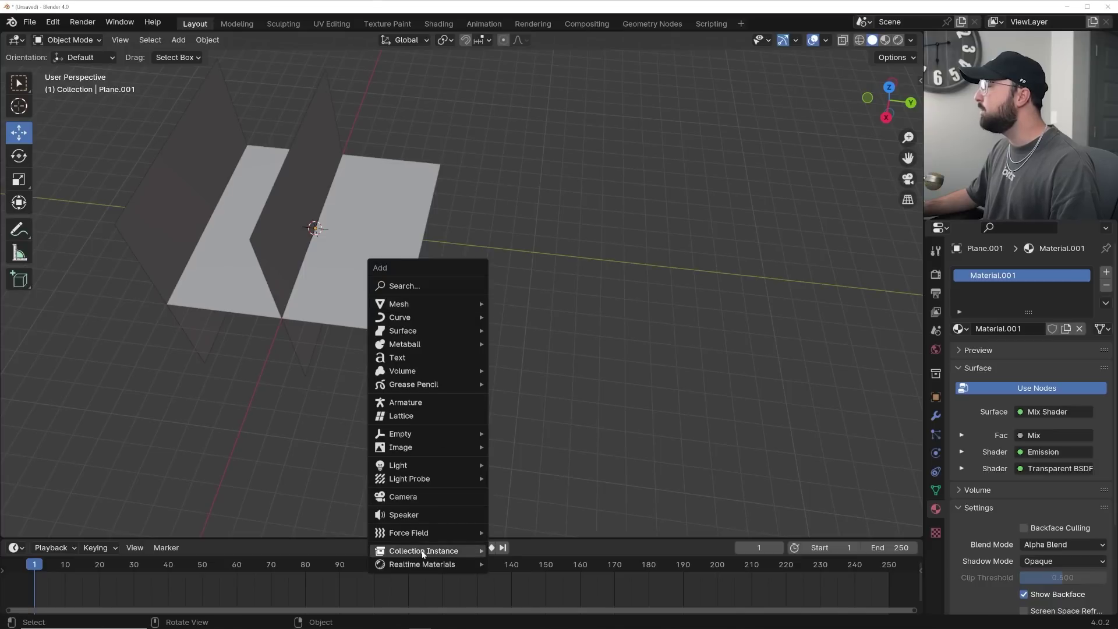
pyautogui.moveTo(423, 555)
pyautogui.click(517, 564)
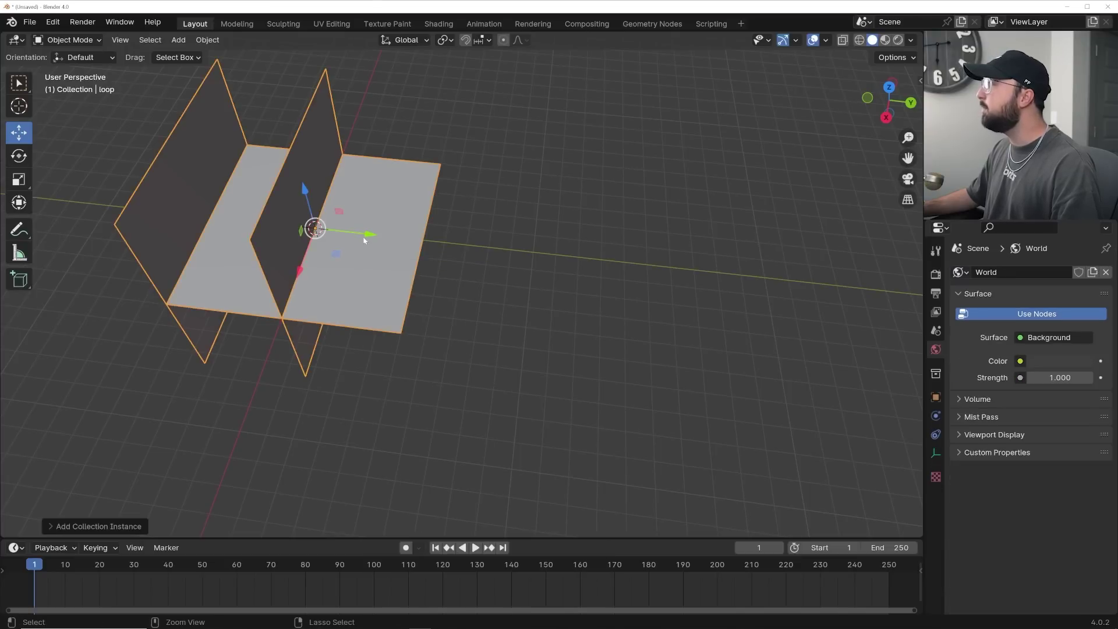
pyautogui.press('g')
pyautogui.press('y')
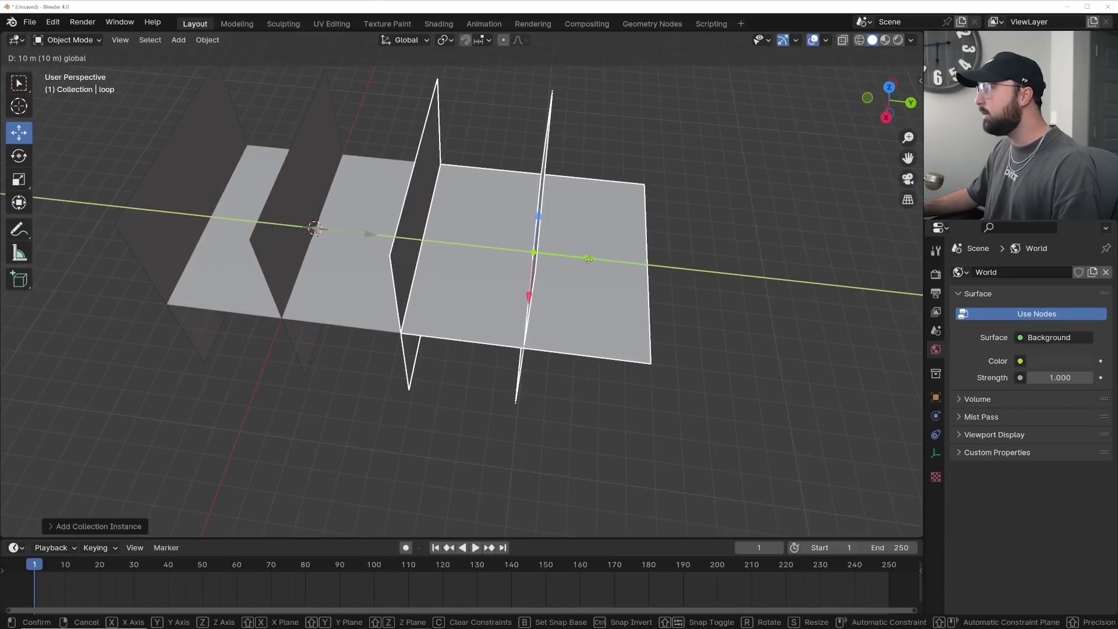
pyautogui.click(488, 289)
# Step: Reposition the loop instance further along the Y axis
pyautogui.moveTo(488, 289); pyautogui.dragTo(349, 314, button='middle')
pyautogui.click(330, 323)
pyautogui.press('g')
pyautogui.press('Escape')
pyautogui.click(625, 292)
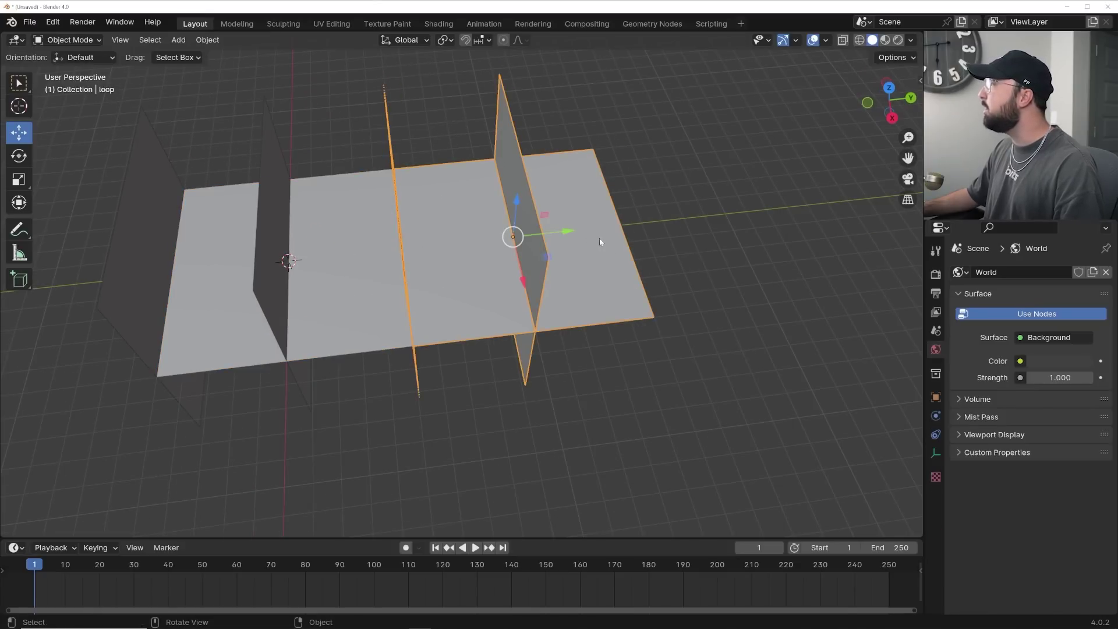
pyautogui.press('g')
pyautogui.press('y')
pyautogui.press('Return')
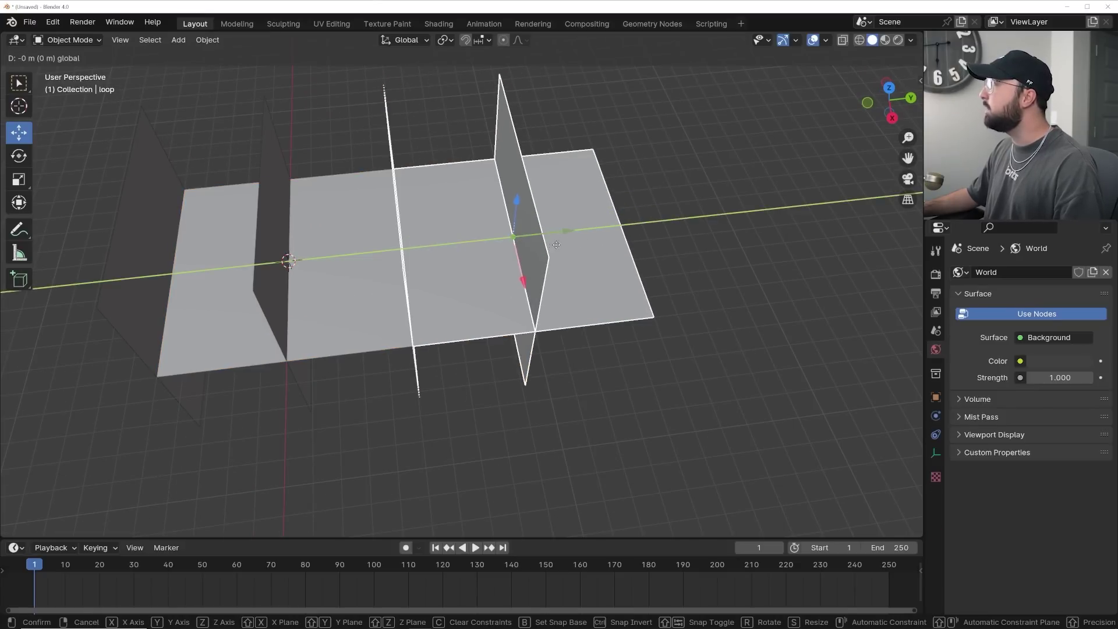
# Step: Duplicate the loop instance 10 m along Y and select both instances
pyautogui.hotkey('shift', 'd')
pyautogui.rightClick(599, 214)
pyautogui.keyDown('ctrl'); pyautogui.moveTo(497, 239); pyautogui.dragTo(721, 236); pyautogui.keyUp('ctrl')
pyautogui.moveTo(823, 180); pyautogui.dragTo(516, 297)
pyautogui.keyDown('shift'); pyautogui.moveTo(560, 306); pyautogui.dragTo(393, 329, button='middle'); pyautogui.keyUp('shift')
pyautogui.scroll(-2, 422, 327)
# Step: Place linked copies of both loops past the originals along Y
pyautogui.hotkey('alt', 'd')
pyautogui.rightClick(426, 286)
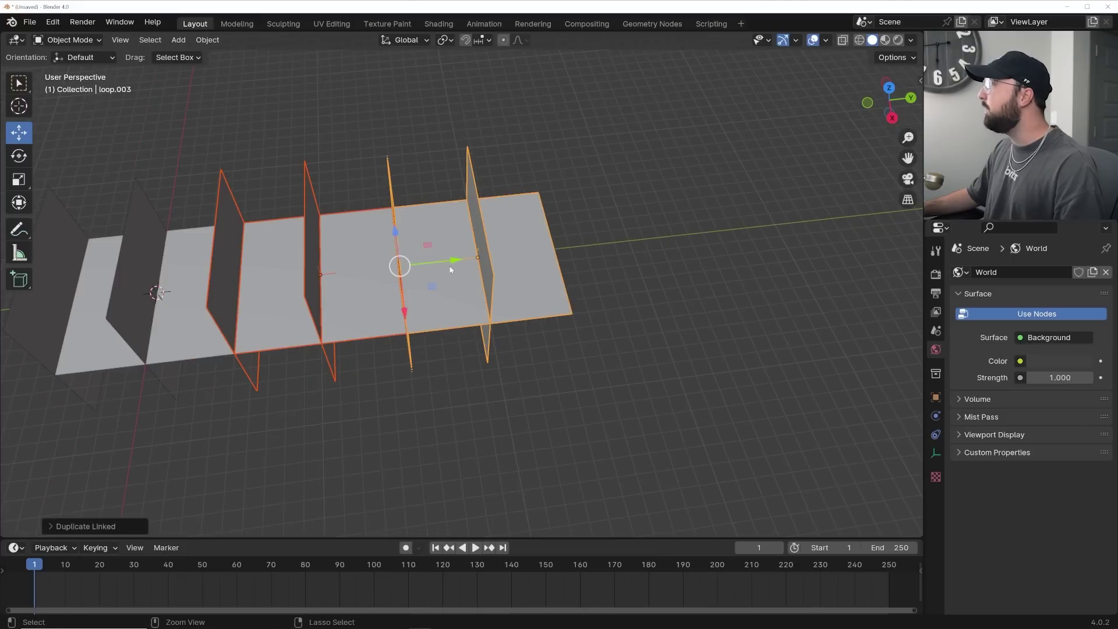
pyautogui.press('g')
pyautogui.press('y')
pyautogui.press('Return')
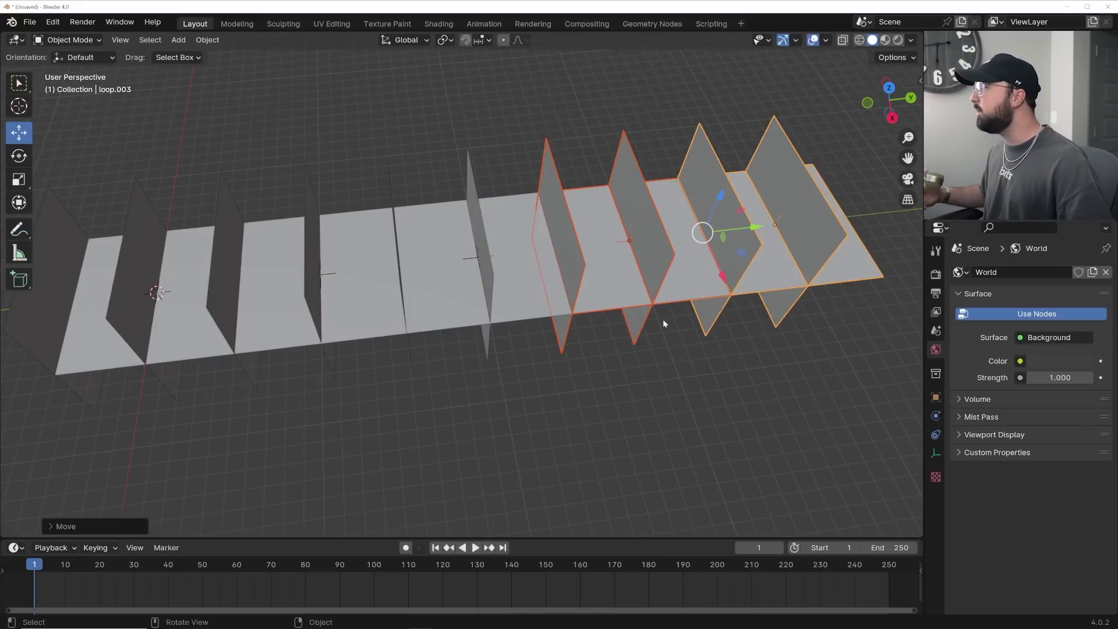
pyautogui.moveTo(662, 319); pyautogui.dragTo(557, 314, button='middle')
pyautogui.scroll(-2, 557, 314)
# Step: Add two more sets of linked loop copies along Y, the last pushed 20 m
pyautogui.hotkey('alt', 'd')
pyautogui.press('y')
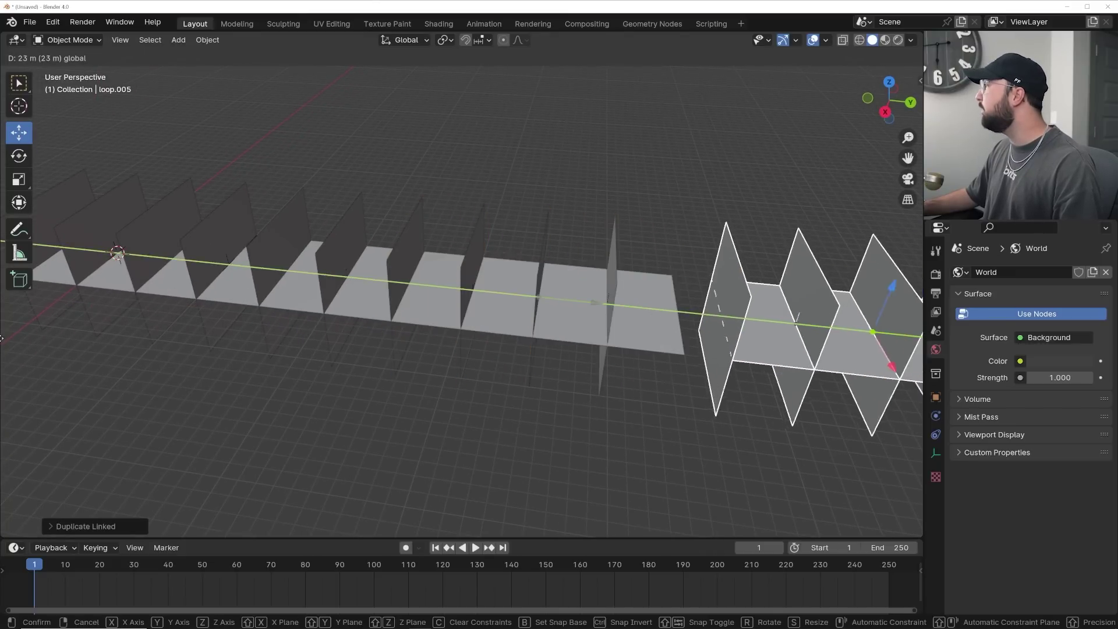
pyautogui.click(756, 376)
pyautogui.keyDown('shift'); pyautogui.moveTo(755, 376); pyautogui.dragTo(448, 347, button='middle'); pyautogui.keyUp('shift')
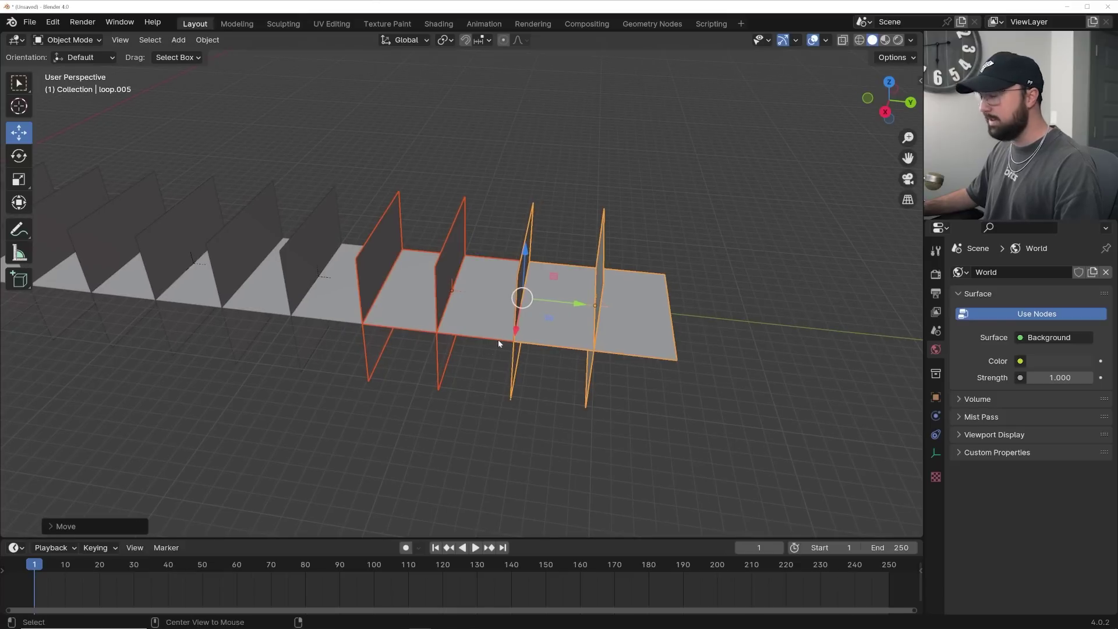
pyautogui.hotkey('alt', 'd')
pyautogui.press('y')
pyautogui.keyDown('ctrl'); pyautogui.moveTo(856, 339); pyautogui.dragTo(880, 354); pyautogui.keyUp('ctrl')
pyautogui.scroll(-3, 628, 366)
pyautogui.keyDown('shift'); pyautogui.moveTo(618, 367); pyautogui.dragTo(532, 362, button='middle'); pyautogui.keyUp('shift')
# Step: Extend a final set of linked loop copies onto the row's end, viewing down the tunnel
pyautogui.scroll(4, 537, 357)
pyautogui.scroll(-6, 537, 357)
pyautogui.keyDown('shift'); pyautogui.moveTo(249, 364); pyautogui.dragTo(393, 376, button='middle'); pyautogui.keyUp('shift')
pyautogui.keyDown('shift'); pyautogui.moveTo(557, 359); pyautogui.dragTo(408, 351, button='middle'); pyautogui.keyUp('shift')
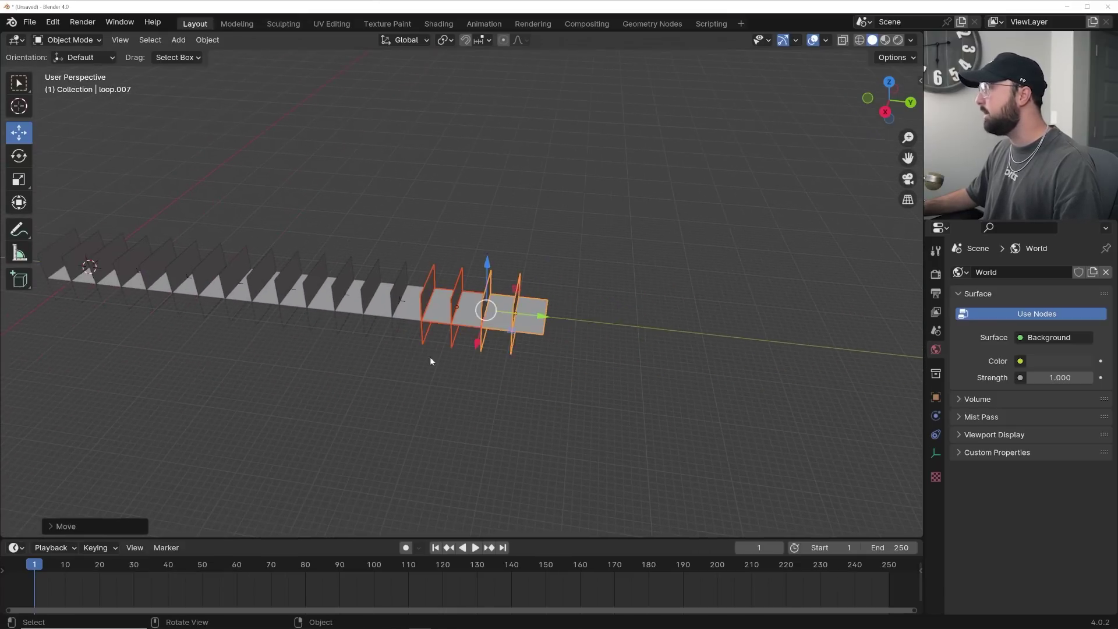
pyautogui.scroll(5, 408, 350)
pyautogui.keyDown('shift'); pyautogui.moveTo(593, 384); pyautogui.dragTo(553, 345, button='middle'); pyautogui.keyUp('shift')
pyautogui.hotkey('alt', 'd')
pyautogui.rightClick(565, 330)
pyautogui.keyDown('ctrl'); pyautogui.moveTo(530, 313); pyautogui.dragTo(861, 351); pyautogui.keyUp('ctrl')
pyautogui.scroll(-4, 480, 333)
pyautogui.moveTo(480, 329); pyautogui.dragTo(304, 296, button='middle')
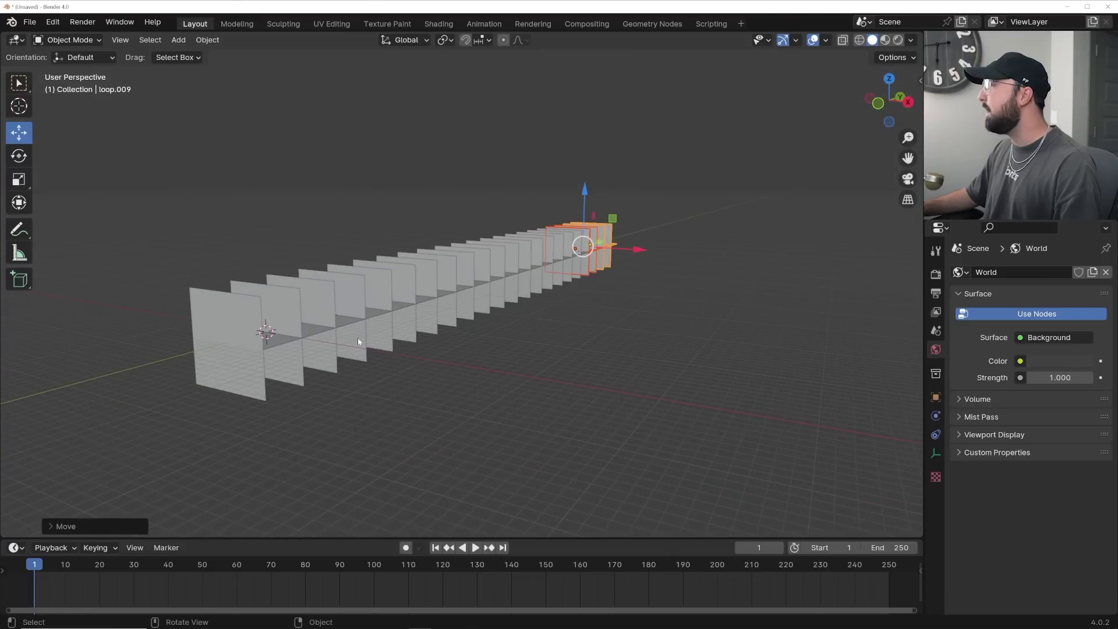
# Step: Add a camera to the scene from the front view
pyautogui.press('`')
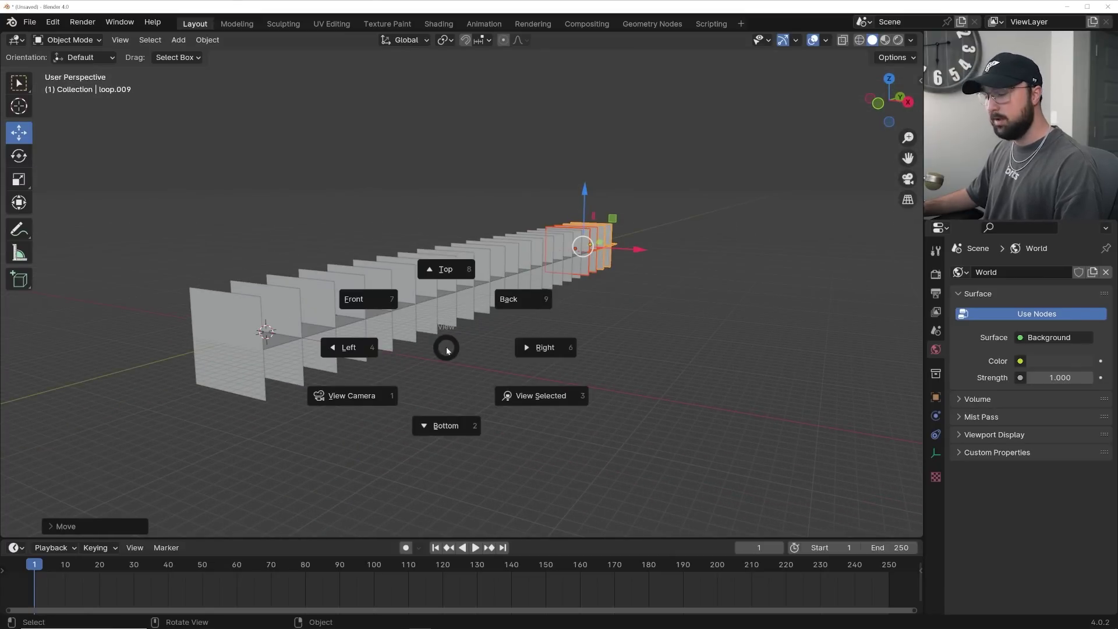
pyautogui.click(372, 300)
pyautogui.hotkey('shift', 'a')
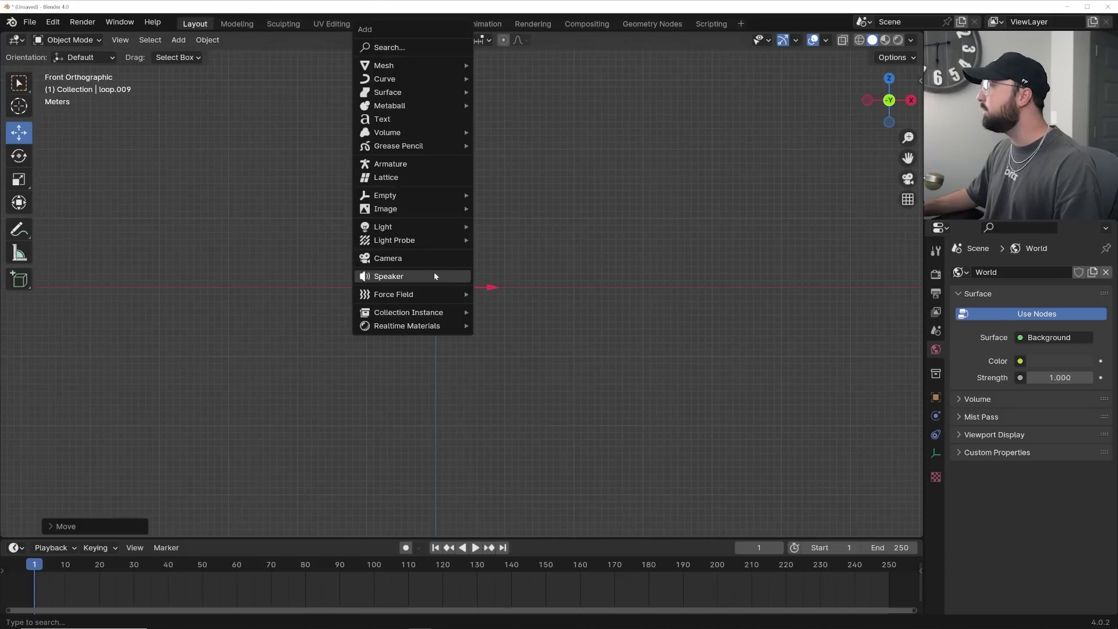
pyautogui.click(406, 260)
# Step: In top view, select the camera and drag it along Y up the strip into the tunnel
pyautogui.press('`')
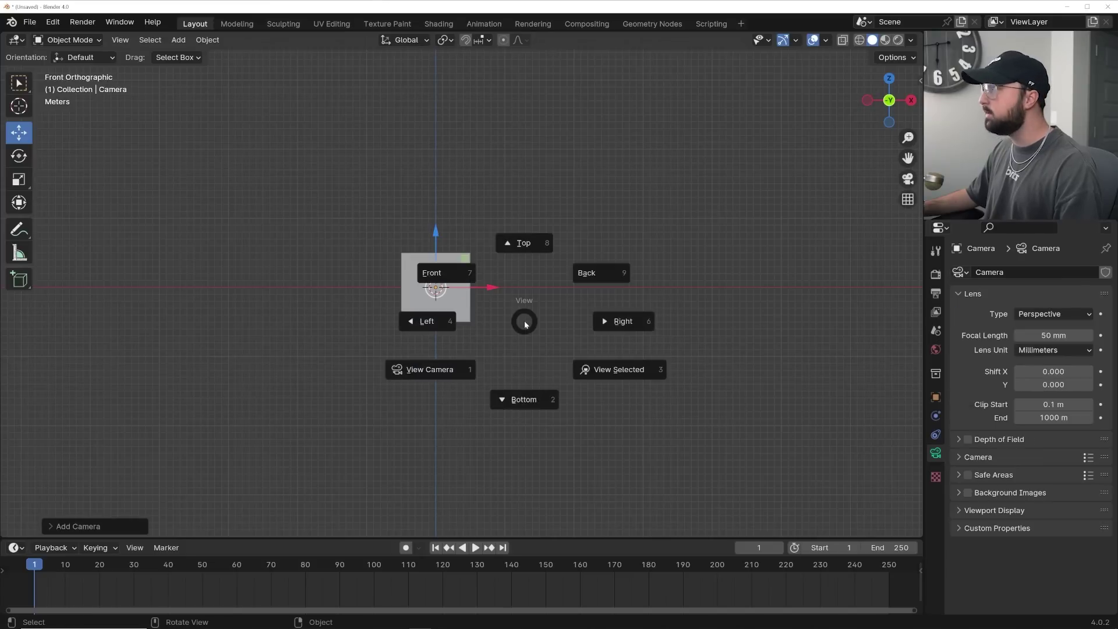
pyautogui.click(513, 250)
pyautogui.keyDown('shift'); pyautogui.moveTo(501, 392); pyautogui.dragTo(497, 298, button='middle'); pyautogui.keyUp('shift')
pyautogui.scroll(1, 459, 220)
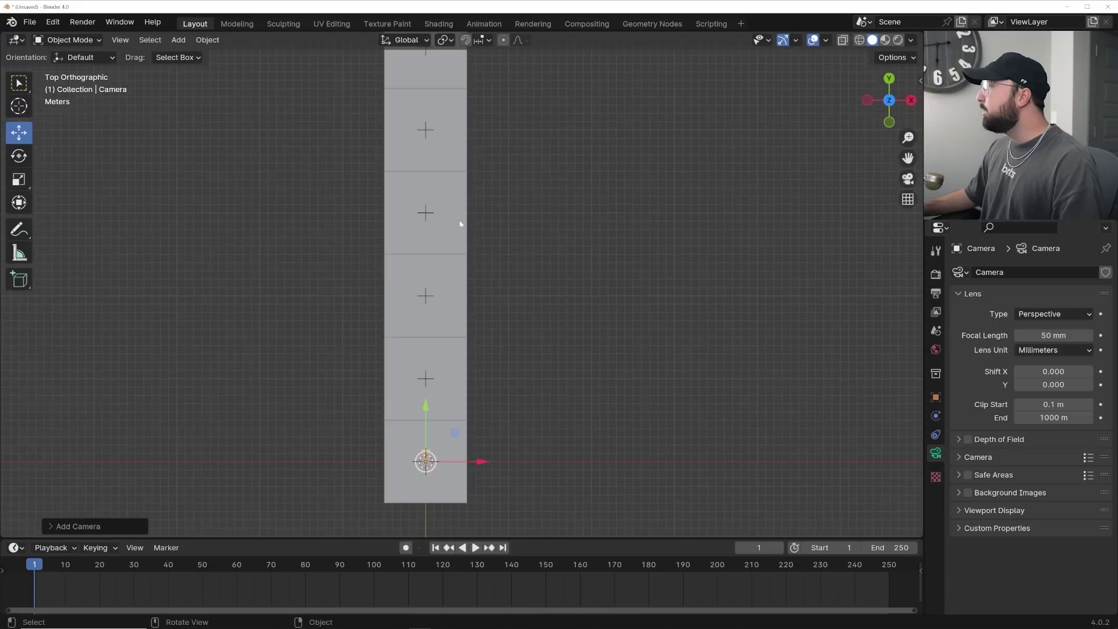
pyautogui.scroll(5, 431, 174)
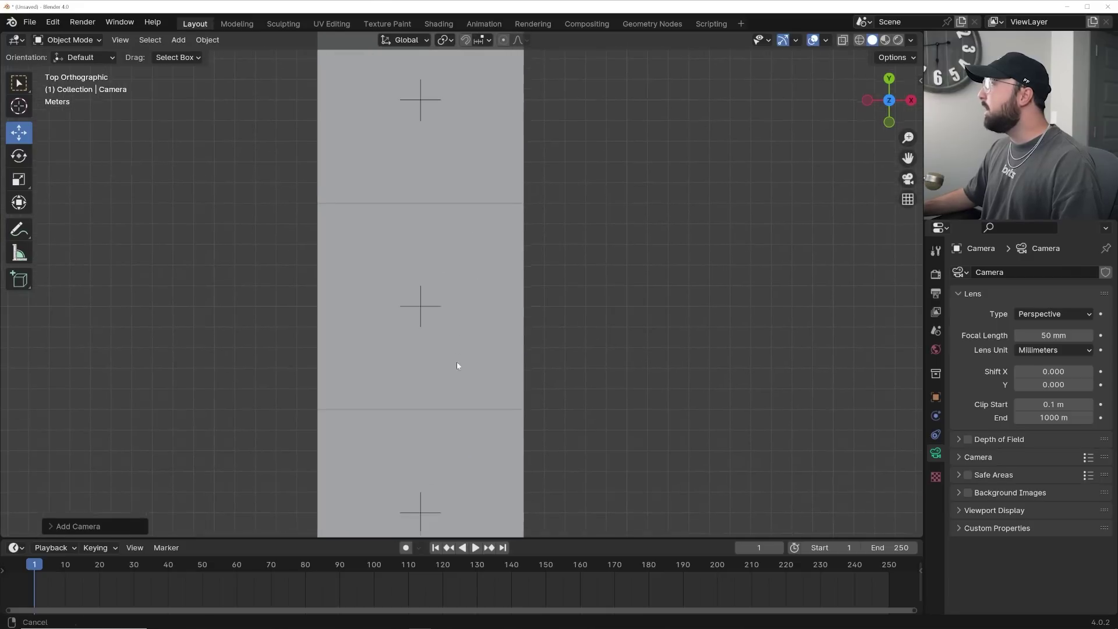
pyautogui.click(448, 298)
pyautogui.hotkey('alt', 'a')
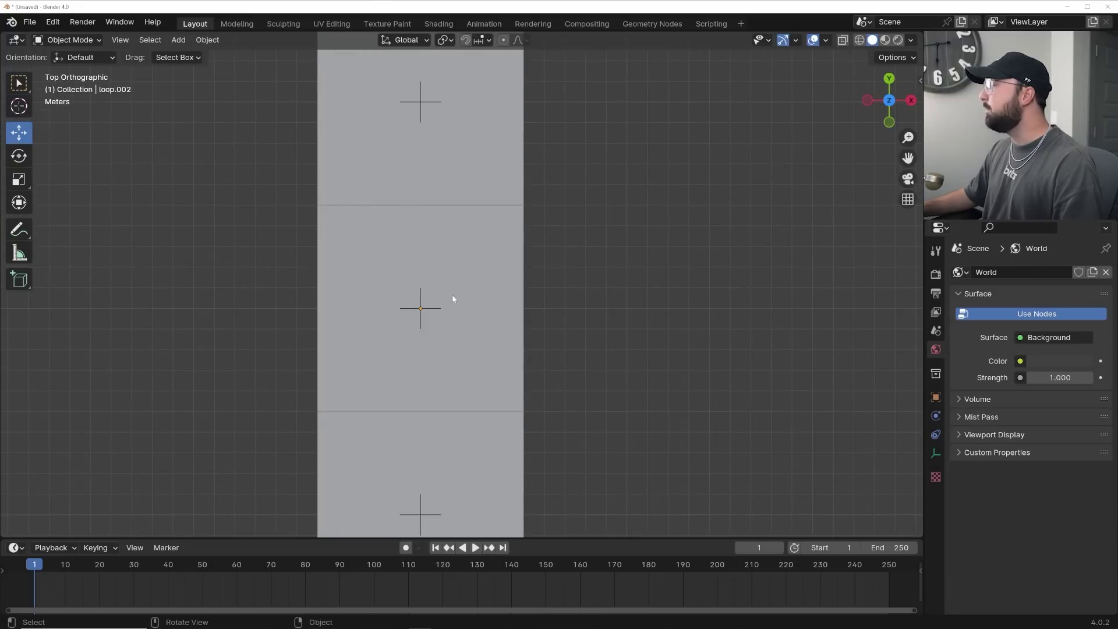
pyautogui.scroll(-5, 452, 303)
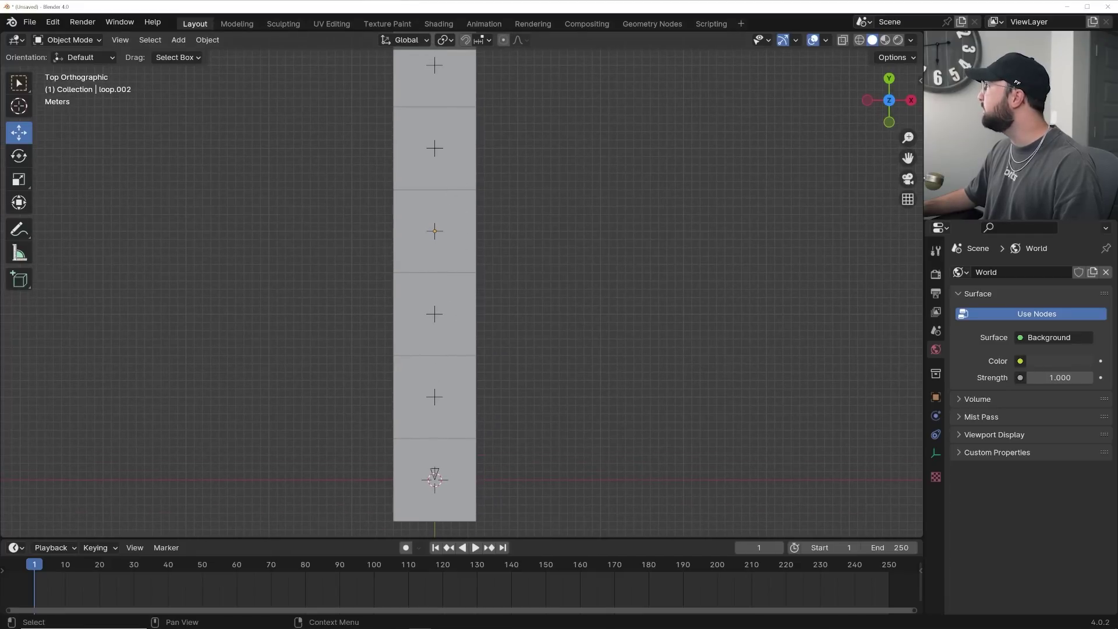
pyautogui.click(436, 473)
pyautogui.moveTo(434, 429); pyautogui.dragTo(434, 140)
pyautogui.scroll(1, 473, 180)
pyautogui.scroll(5, 474, 181)
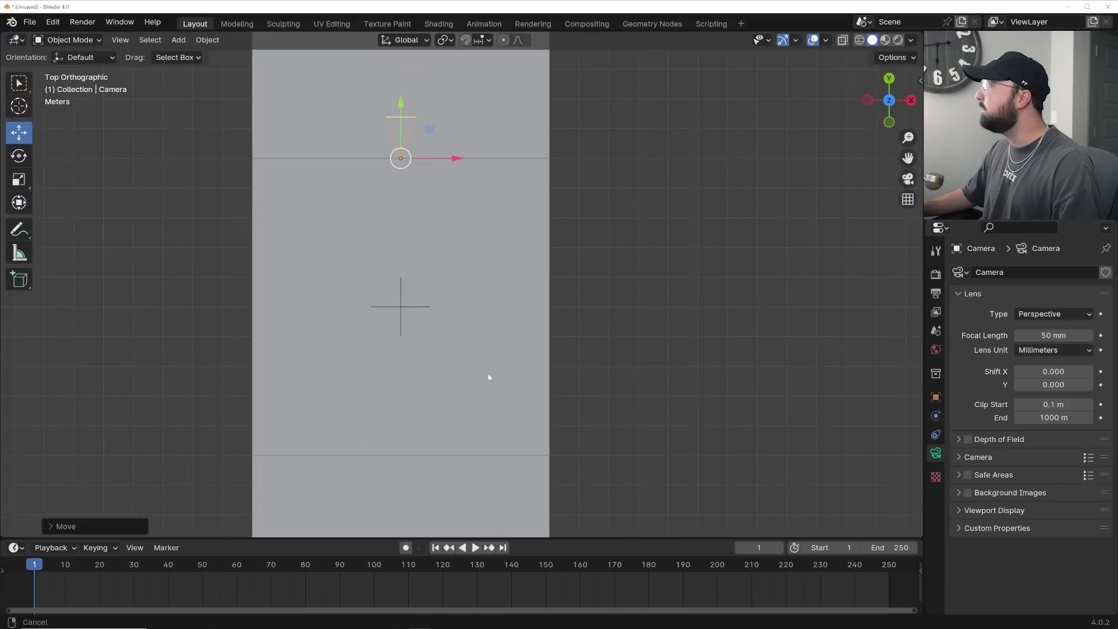
pyautogui.scroll(-6, 474, 165)
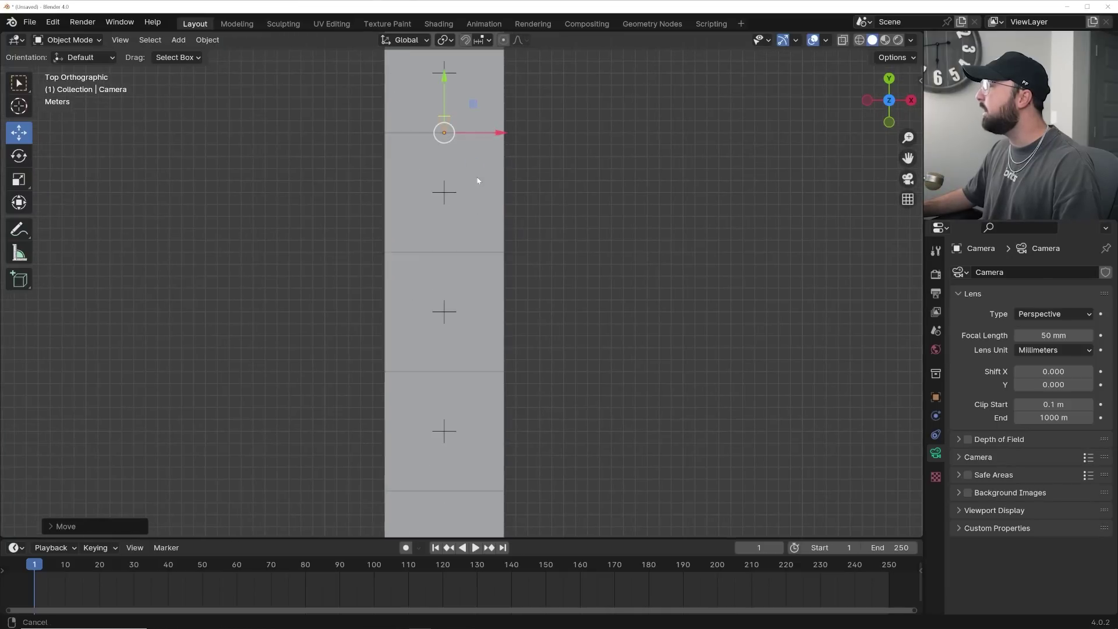
pyautogui.keyDown('shift'); pyautogui.moveTo(476, 174); pyautogui.dragTo(469, 189, button='middle'); pyautogui.keyUp('shift')
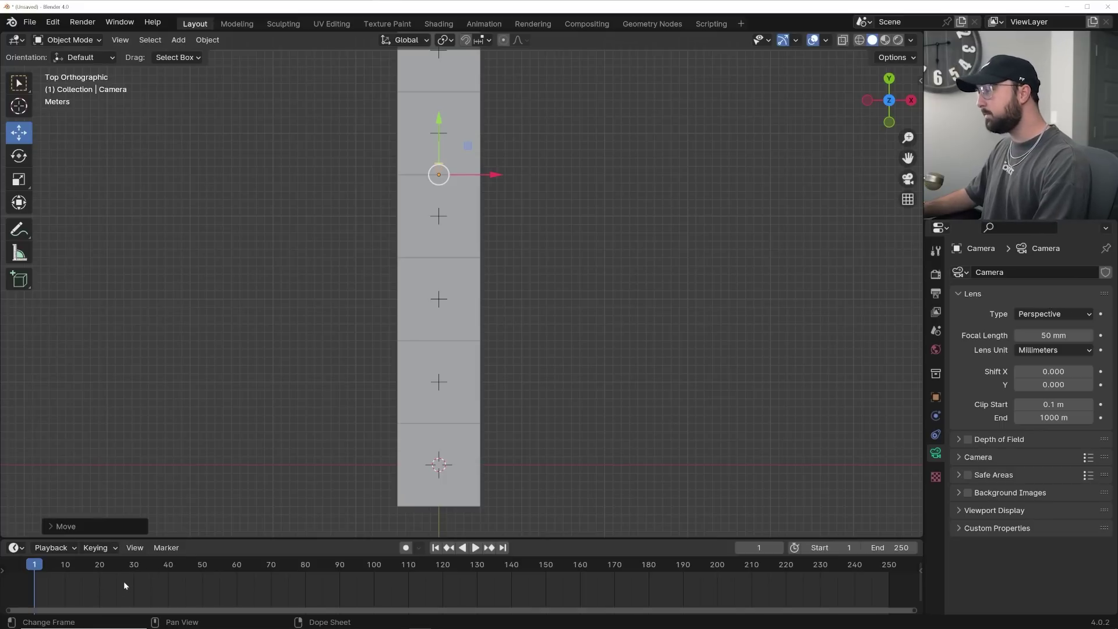
# Step: Set the current frame to 0, set the end frame to 500, and show the camera's Object properties
pyautogui.press('Left')
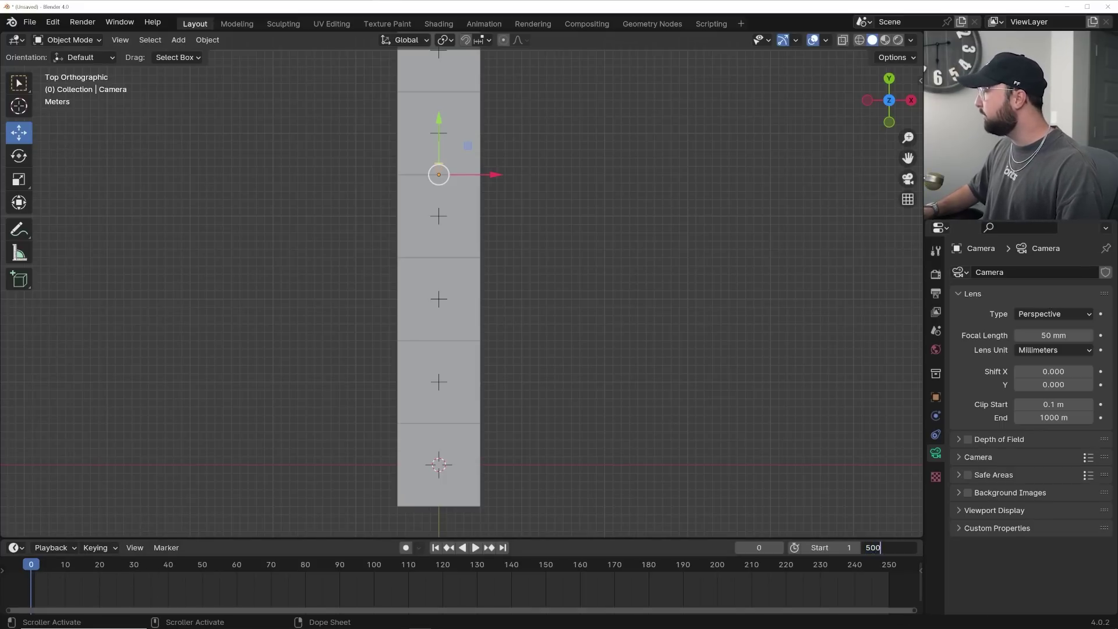
pyautogui.press('Return')
pyautogui.scroll(-7, 871, 573)
pyautogui.moveTo(844, 573); pyautogui.dragTo(612, 585, button='middle')
pyautogui.scroll(-5, 690, 578)
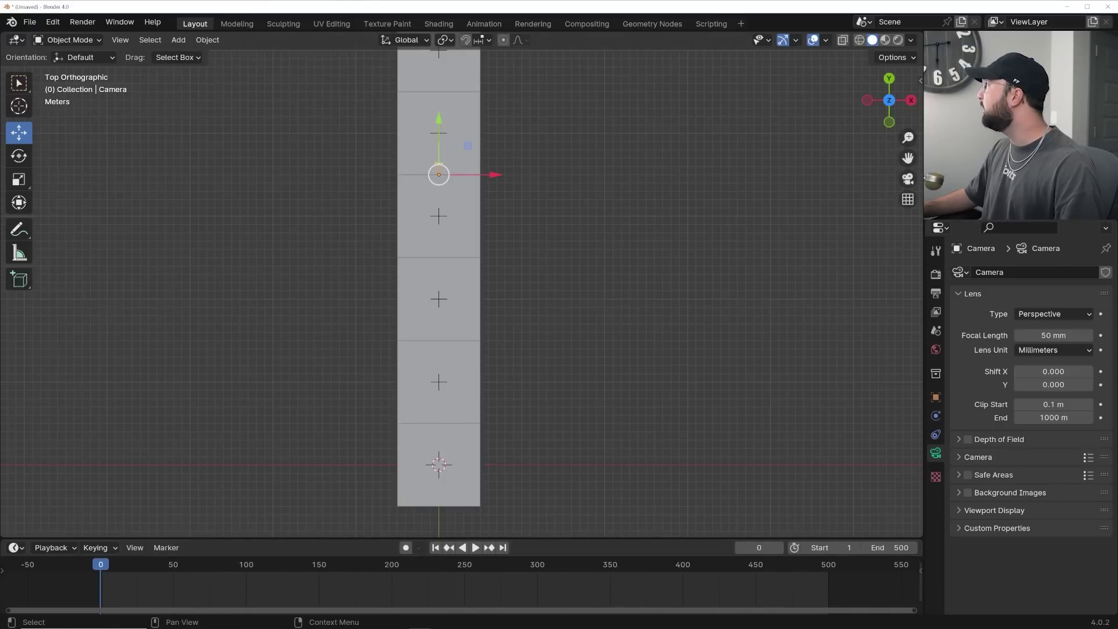
pyautogui.click(936, 397)
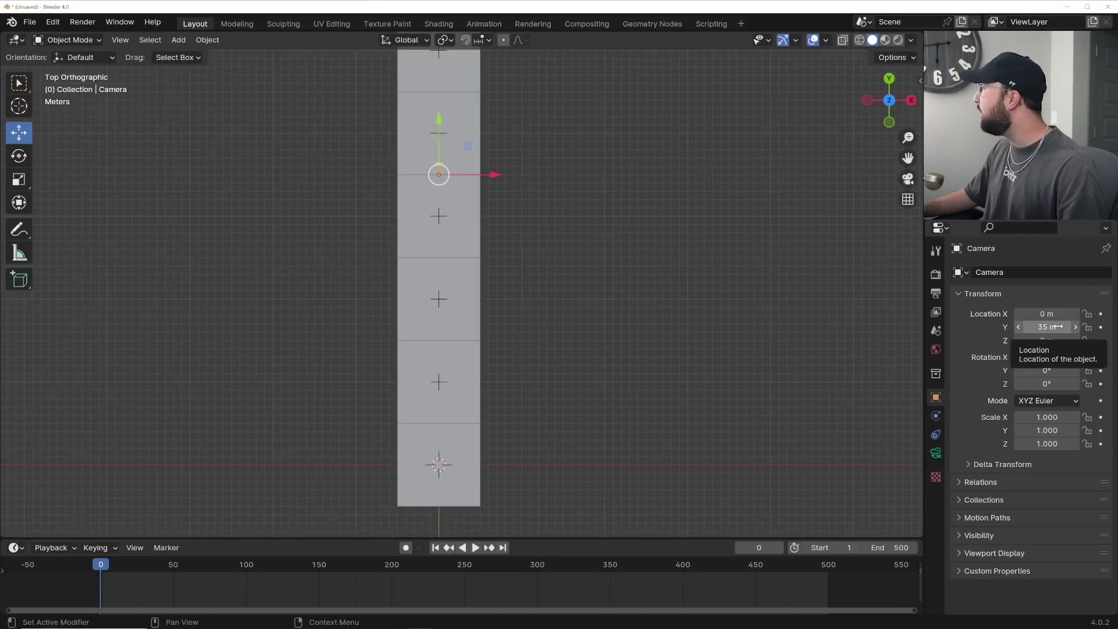
# Step: Keyframe the camera's Y location at 35 m on frame 0 and at -5 m on frame 500
pyautogui.click(1100, 326)
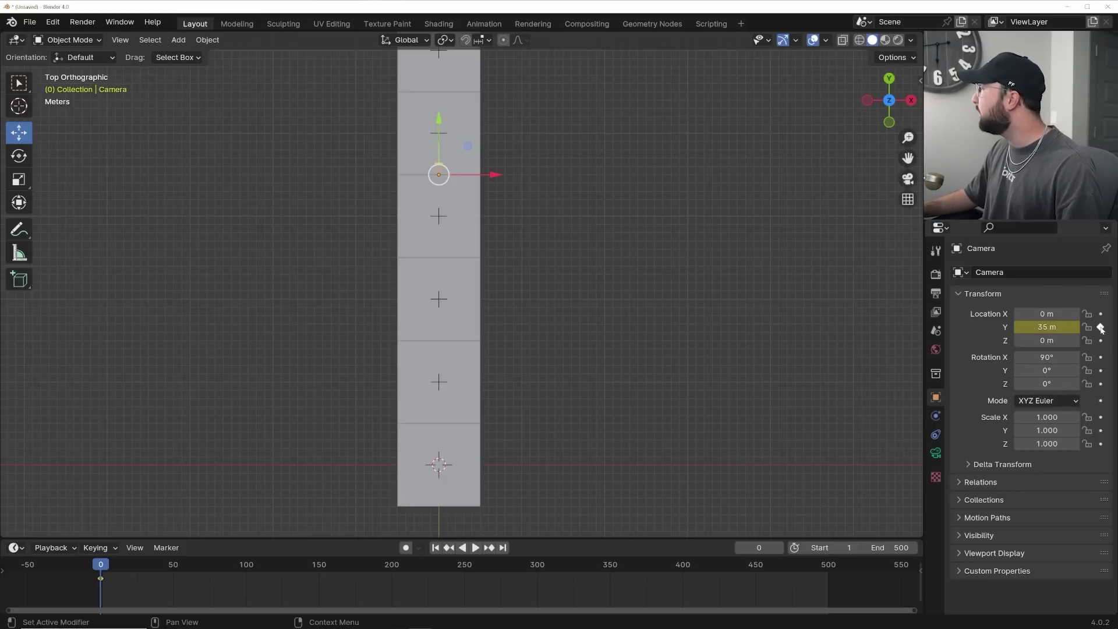
pyautogui.click(502, 548)
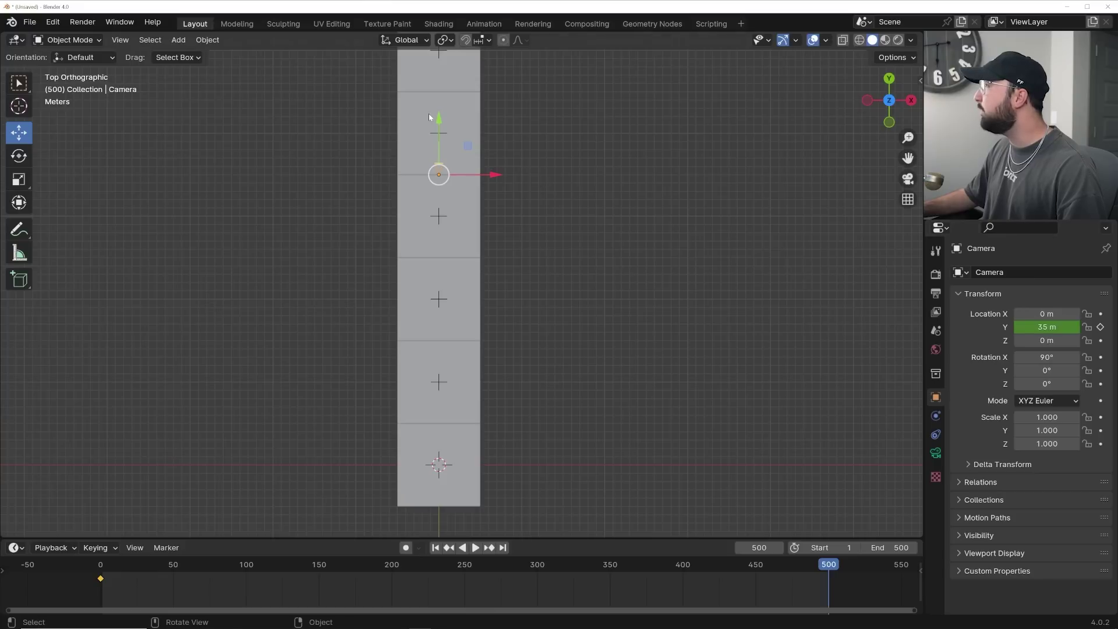
pyautogui.moveTo(442, 121); pyautogui.dragTo(431, 454)
pyautogui.keyDown('shift'); pyautogui.moveTo(431, 454); pyautogui.dragTo(424, 333, button='middle'); pyautogui.keyUp('shift')
pyautogui.scroll(4, 412, 469)
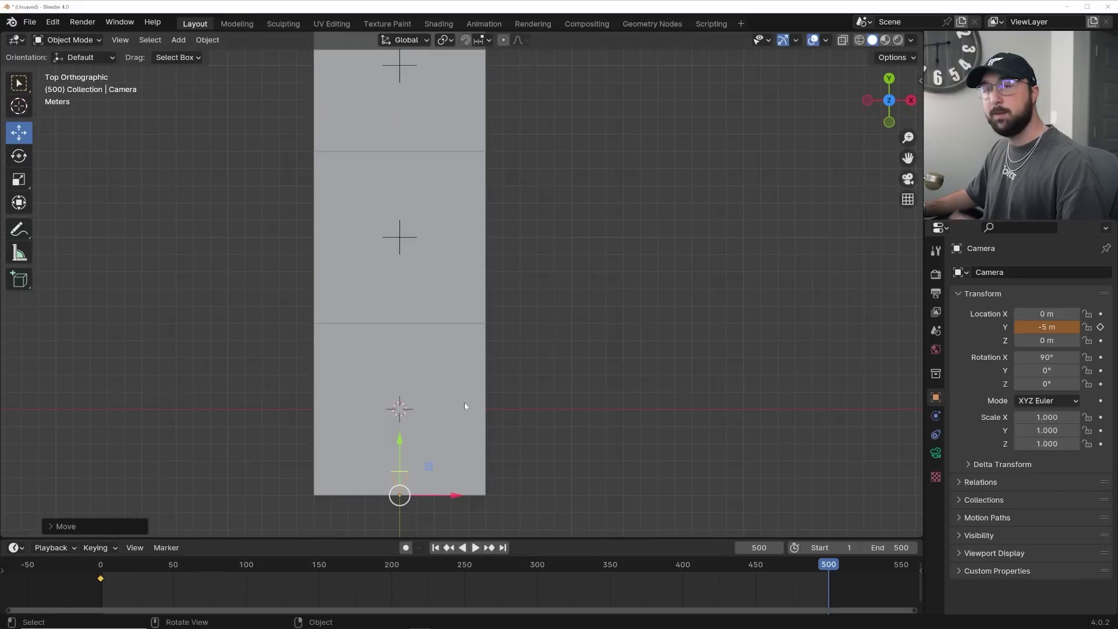
pyautogui.click(1100, 327)
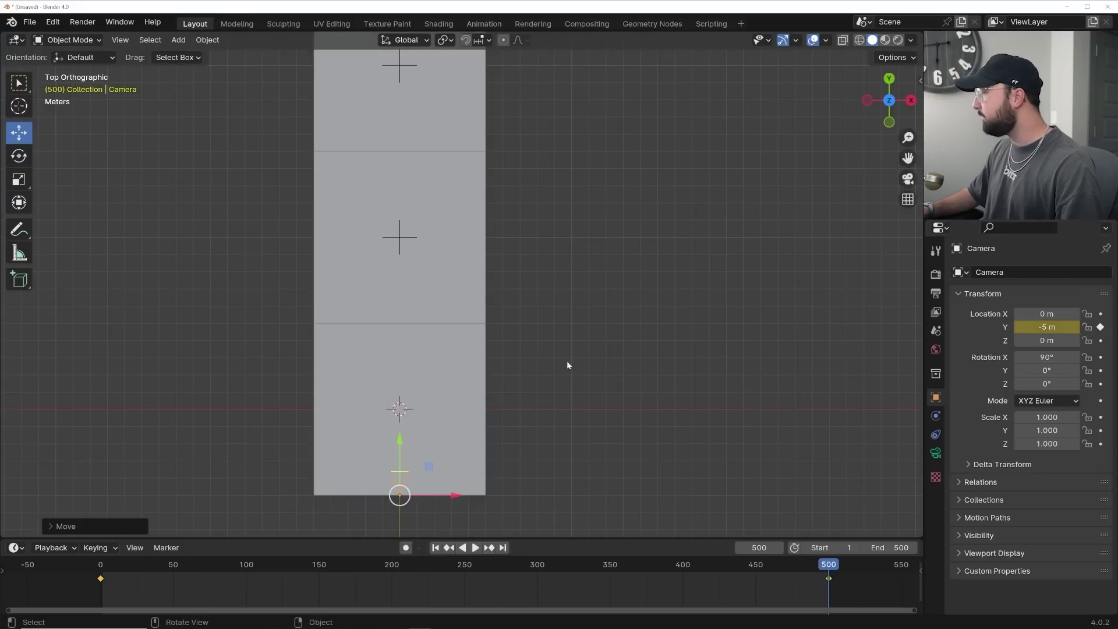
# Step: Play the camera move to check it, then return to frame 0
pyautogui.press('space')
pyautogui.scroll(-6, 472, 243)
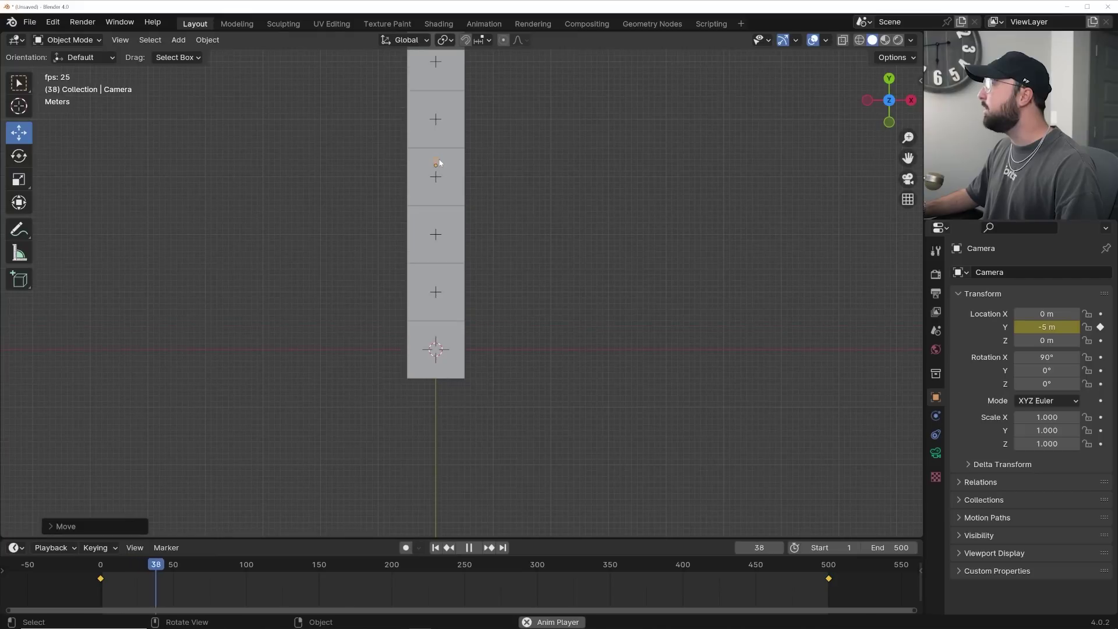
pyautogui.press('space')
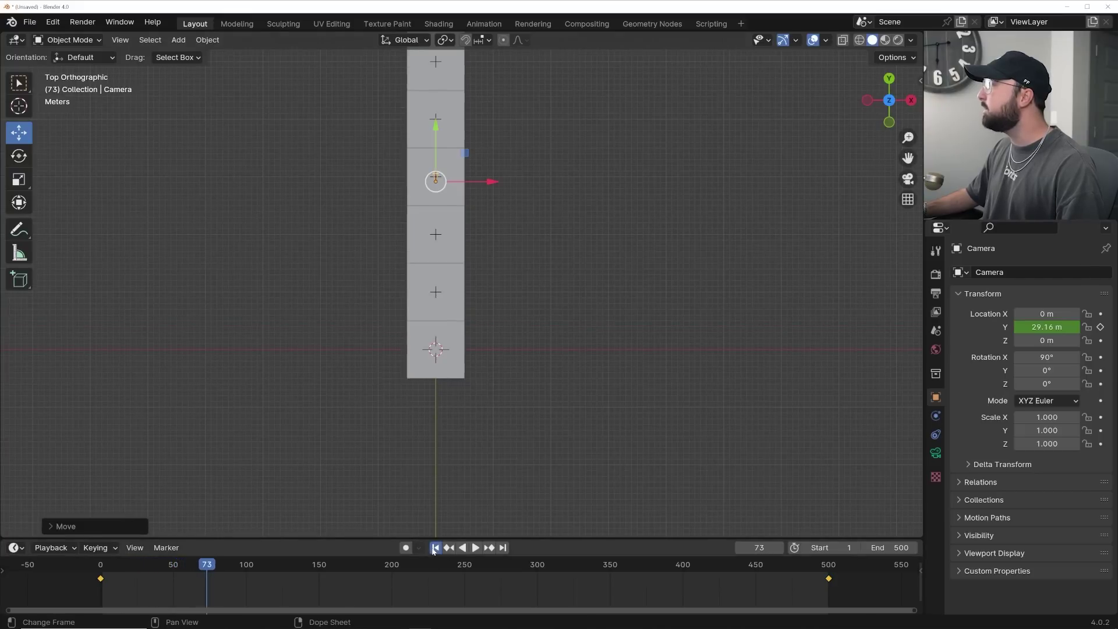
pyautogui.click(434, 548)
pyautogui.scroll(4, 524, 518)
pyautogui.click(502, 547)
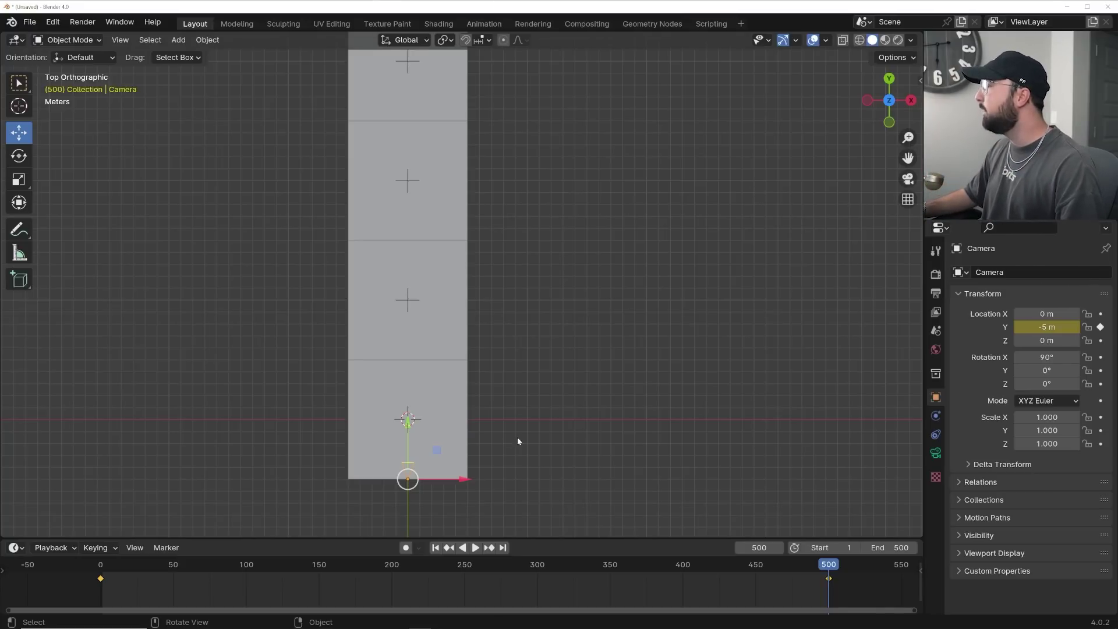
pyautogui.click(435, 547)
pyautogui.press('Left')
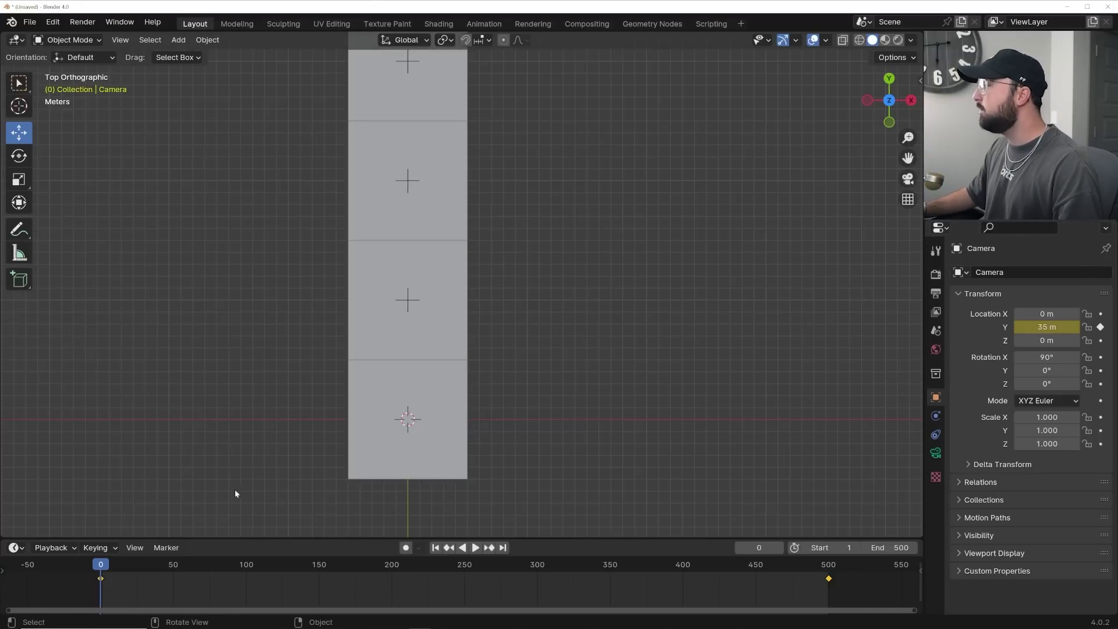
# Step: Keyframe the camera's Y rotation at 0° on frame 0 and 360° on frame 500
pyautogui.click(1100, 370)
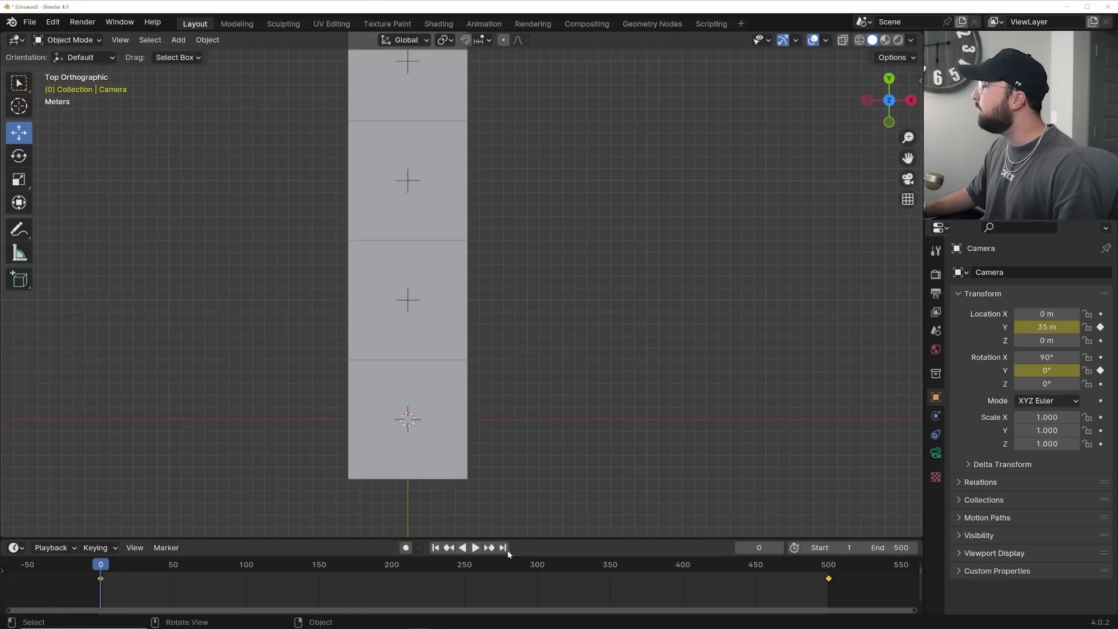
pyautogui.click(504, 549)
pyautogui.doubleClick(1046, 370)
pyautogui.write('360')
pyautogui.press('Return')
pyautogui.click(1100, 370)
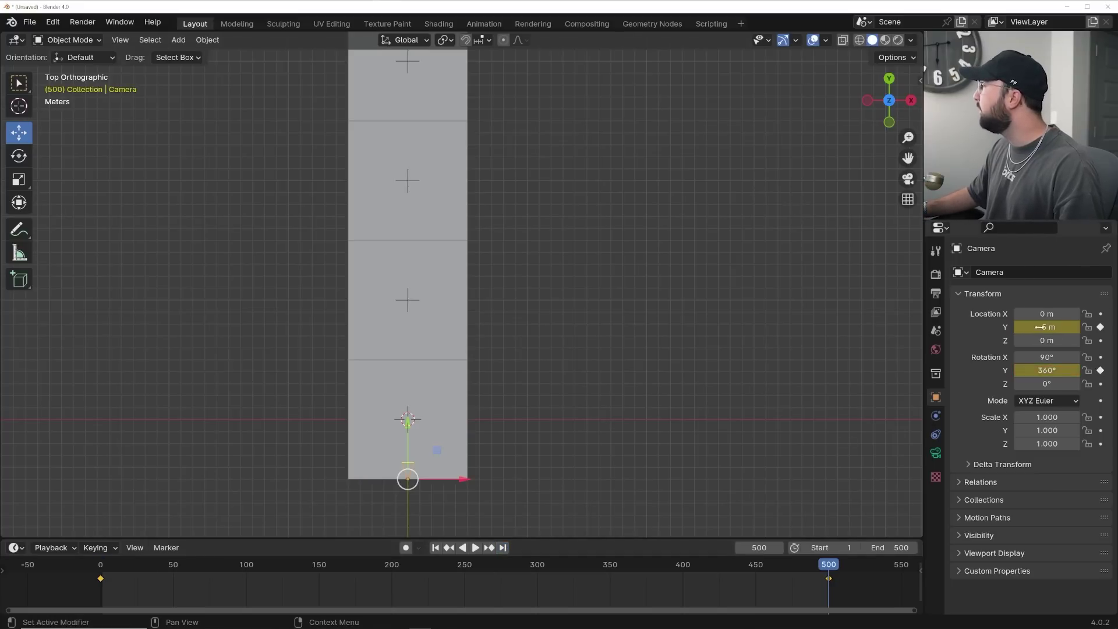
# Step: Play back the camera roll, return to the first frame, and view through the camera
pyautogui.press('space')
pyautogui.scroll(-3, 515, 294)
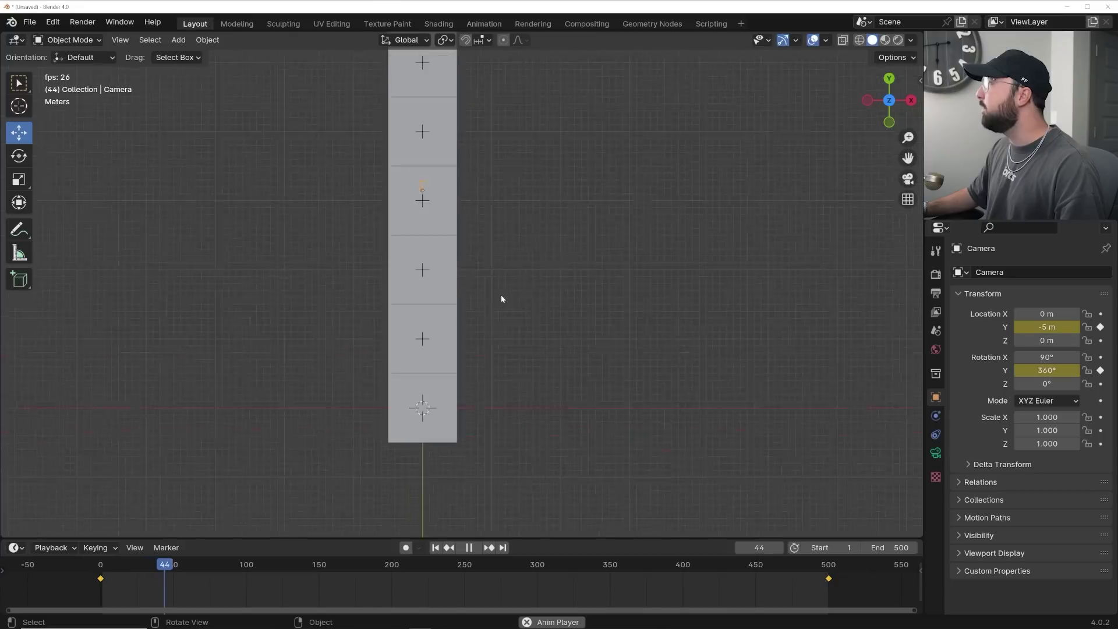
pyautogui.scroll(9, 483, 287)
pyautogui.keyDown('shift'); pyautogui.moveTo(425, 198); pyautogui.dragTo(511, 353, button='middle'); pyautogui.keyUp('shift')
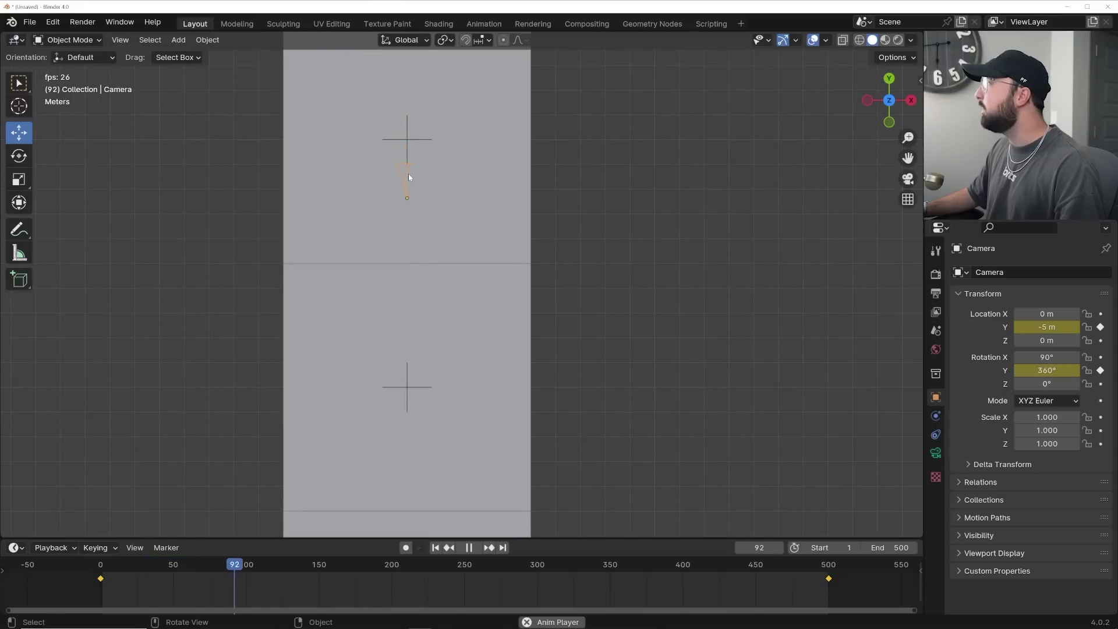
pyautogui.scroll(3, 411, 194)
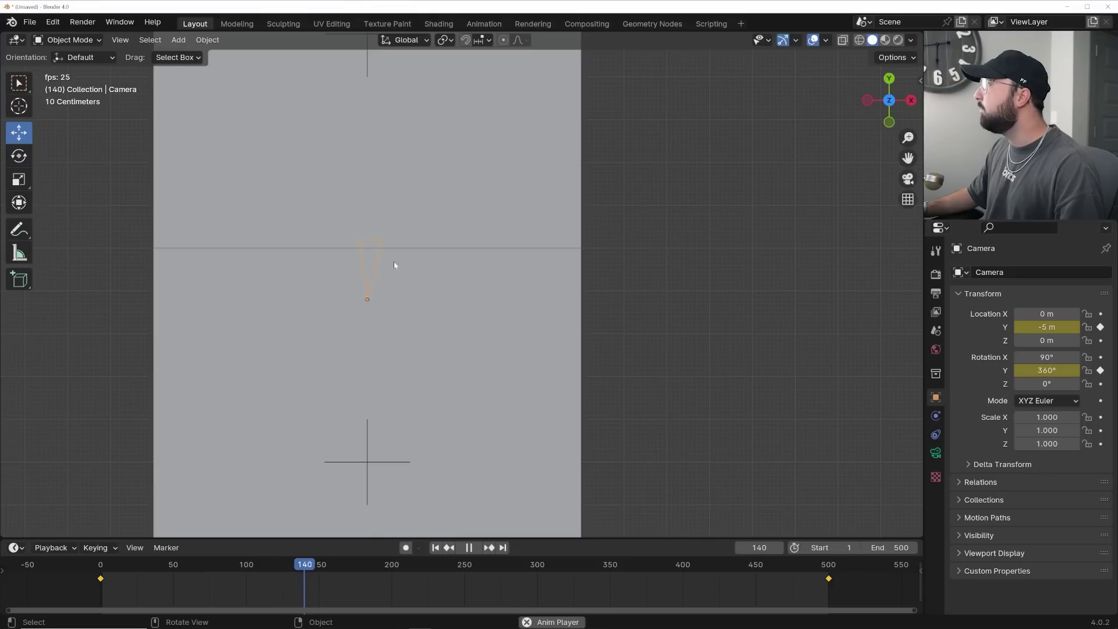
pyautogui.press('space')
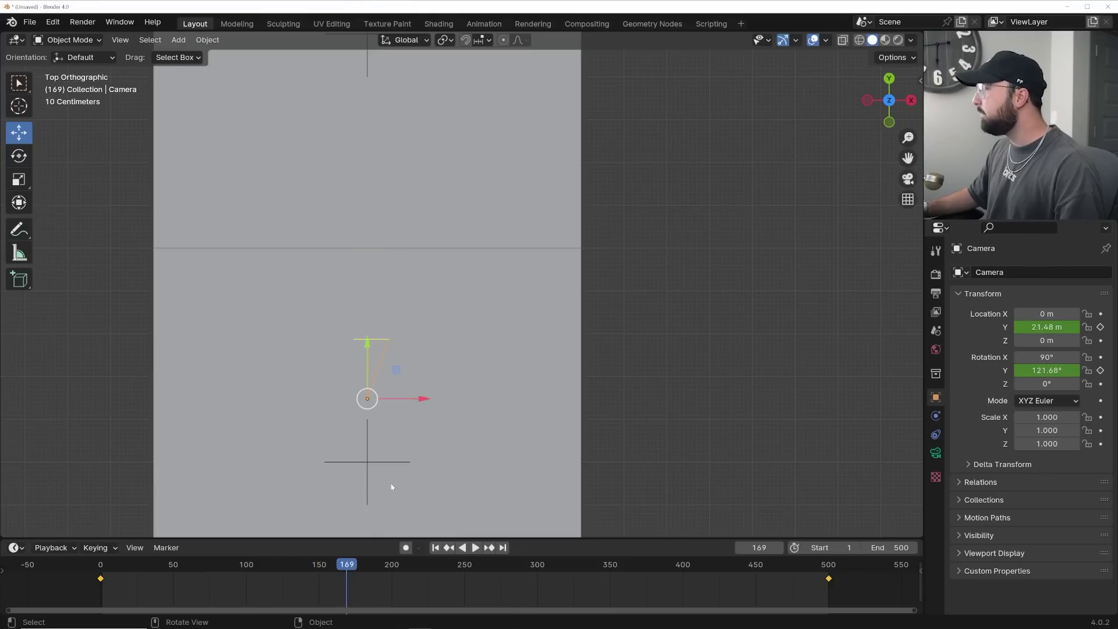
pyautogui.click(438, 548)
pyautogui.press('KP_0')
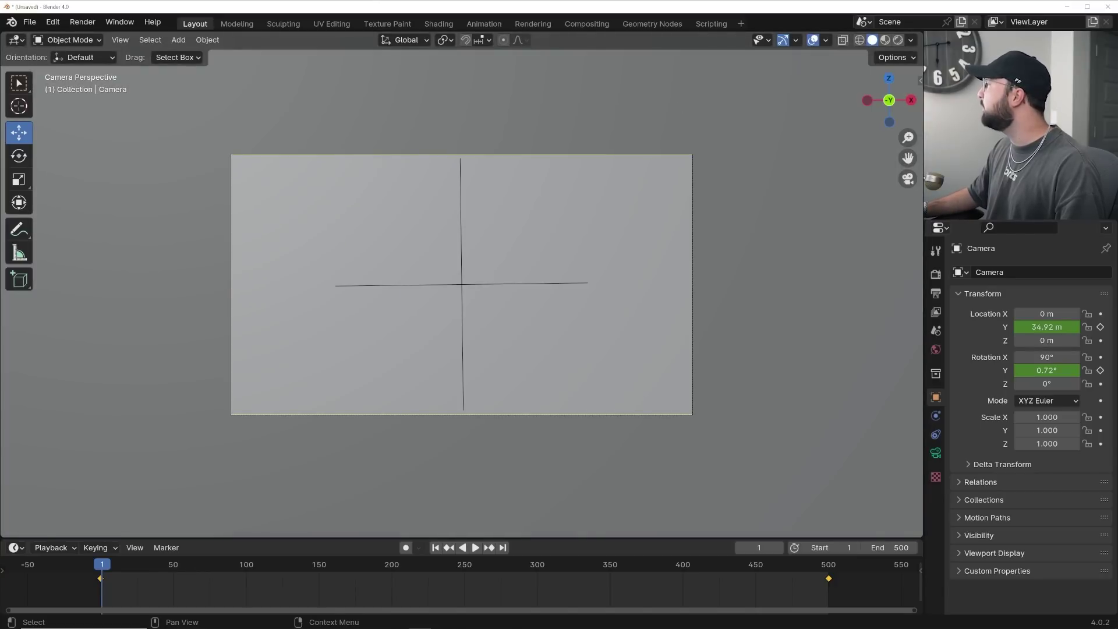
# Step: Set the camera's lens focal length to 11 mm
pyautogui.click(936, 453)
pyautogui.doubleClick(1042, 336)
pyautogui.write('11')
pyautogui.press('Return')
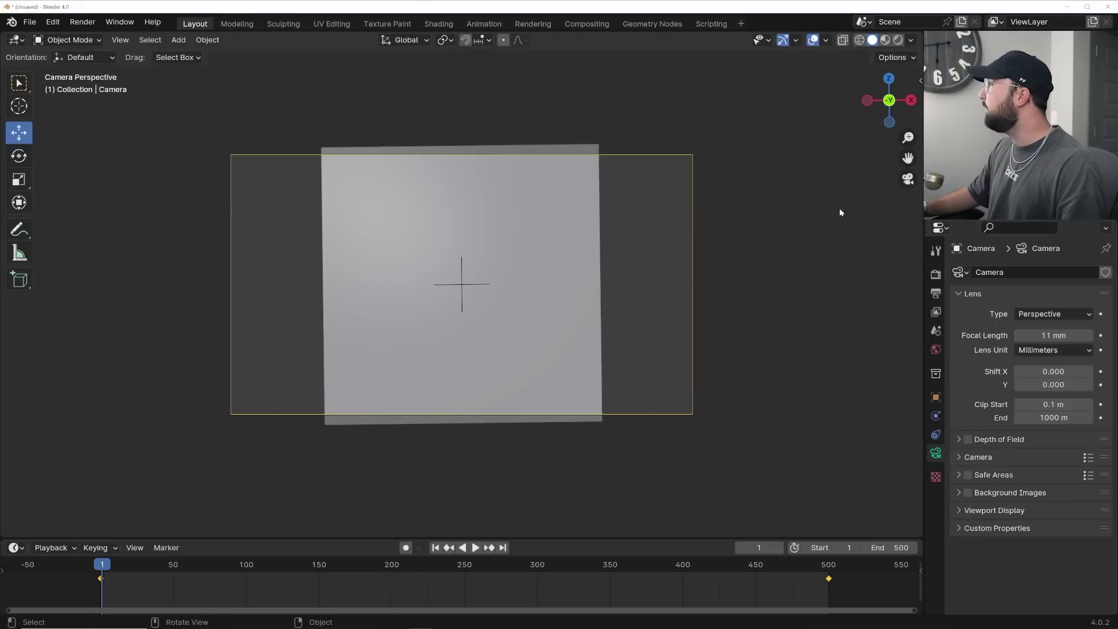
# Step: Switch the viewport to Rendered shading and preview the flythrough from the first frame
pyautogui.click(897, 40)
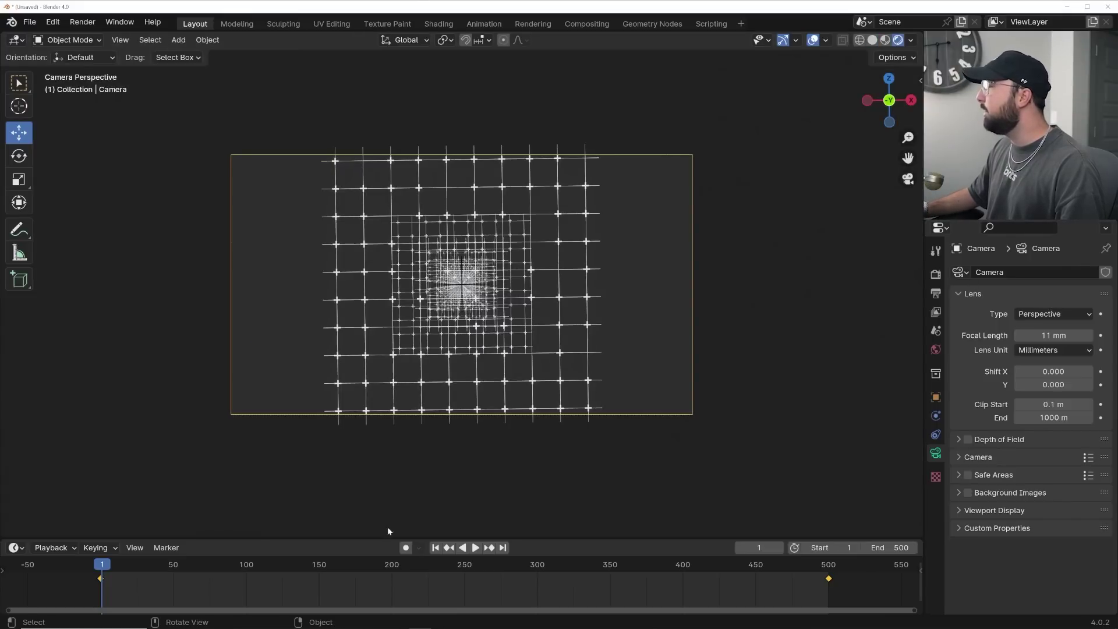
pyautogui.scroll(8, 531, 297)
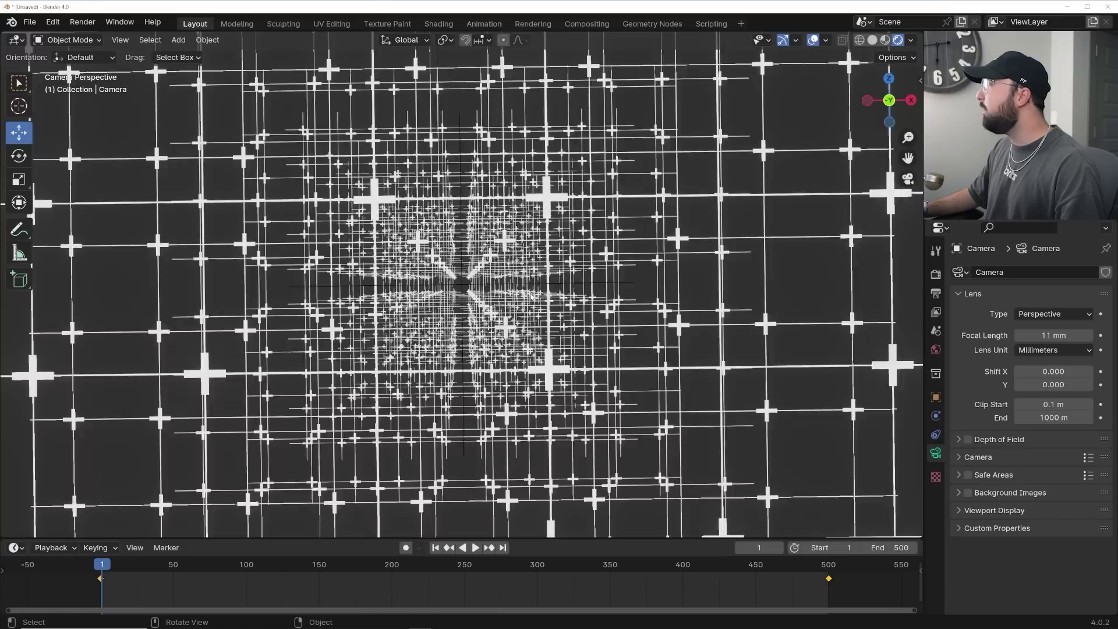
pyautogui.scroll(-3, 531, 297)
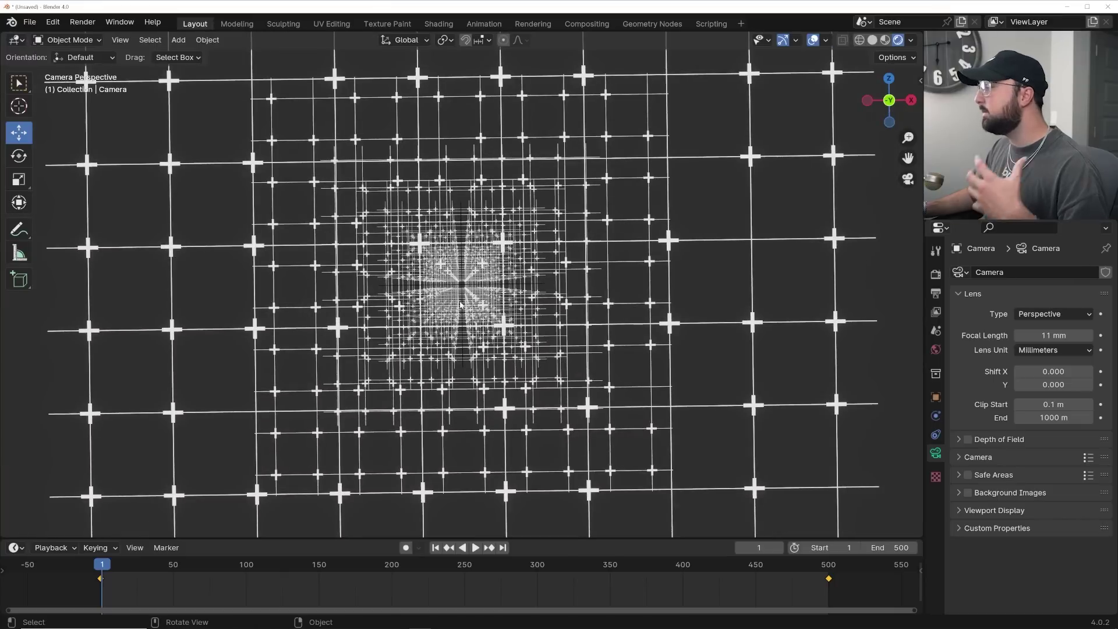
pyautogui.press('space')
pyautogui.press('space')
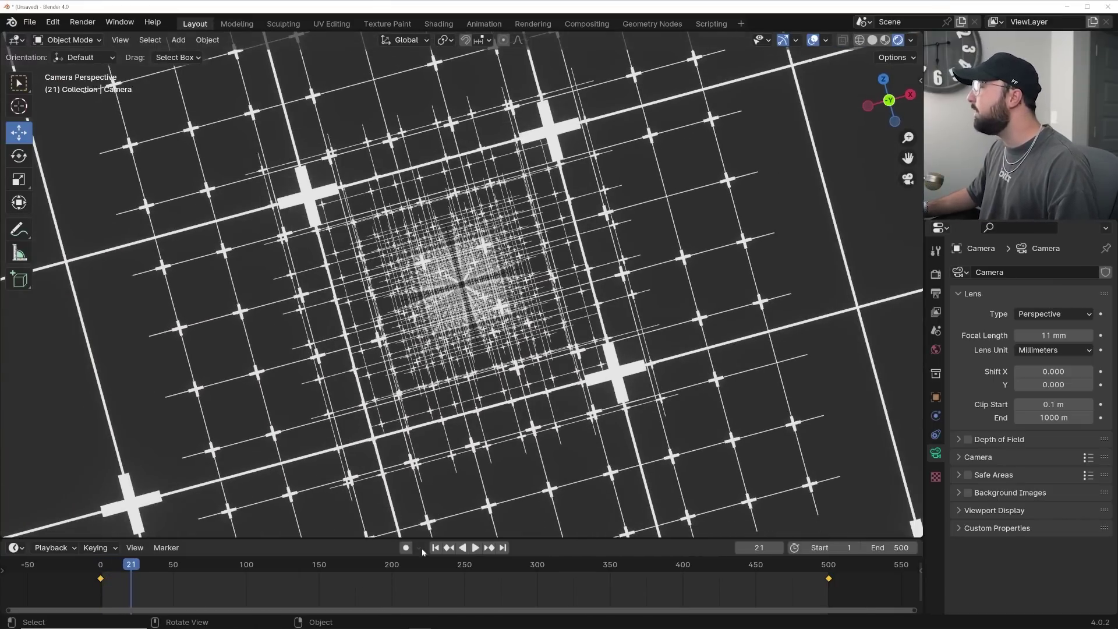
pyautogui.click(434, 547)
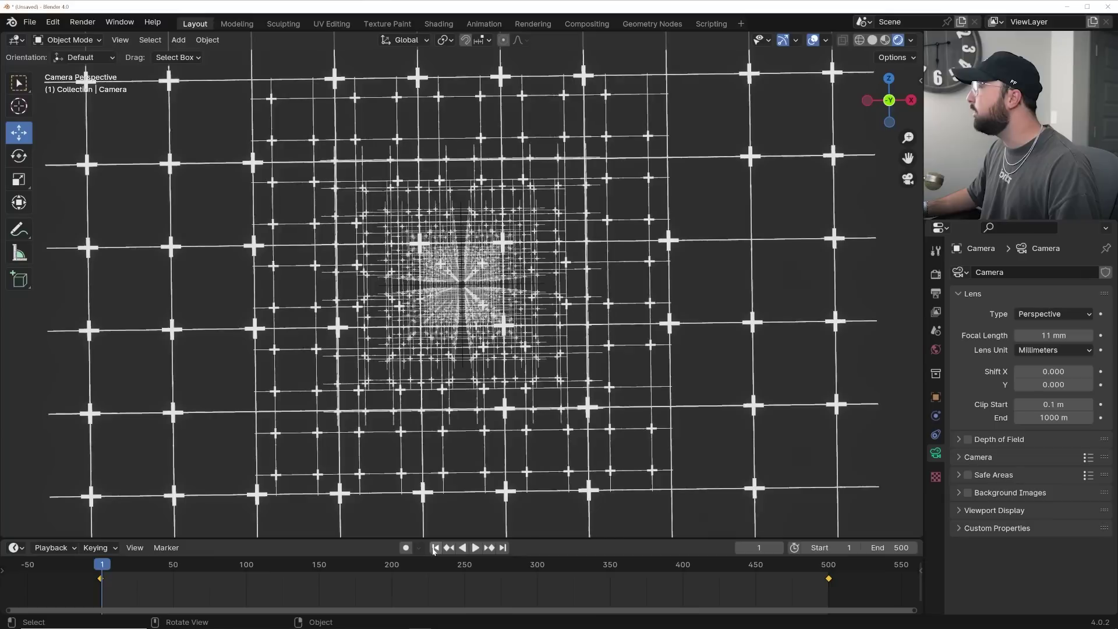
pyautogui.click(935, 350)
# Step: Set the world colour to black and add a Principled Volume with density 0.240
pyautogui.click(1056, 362)
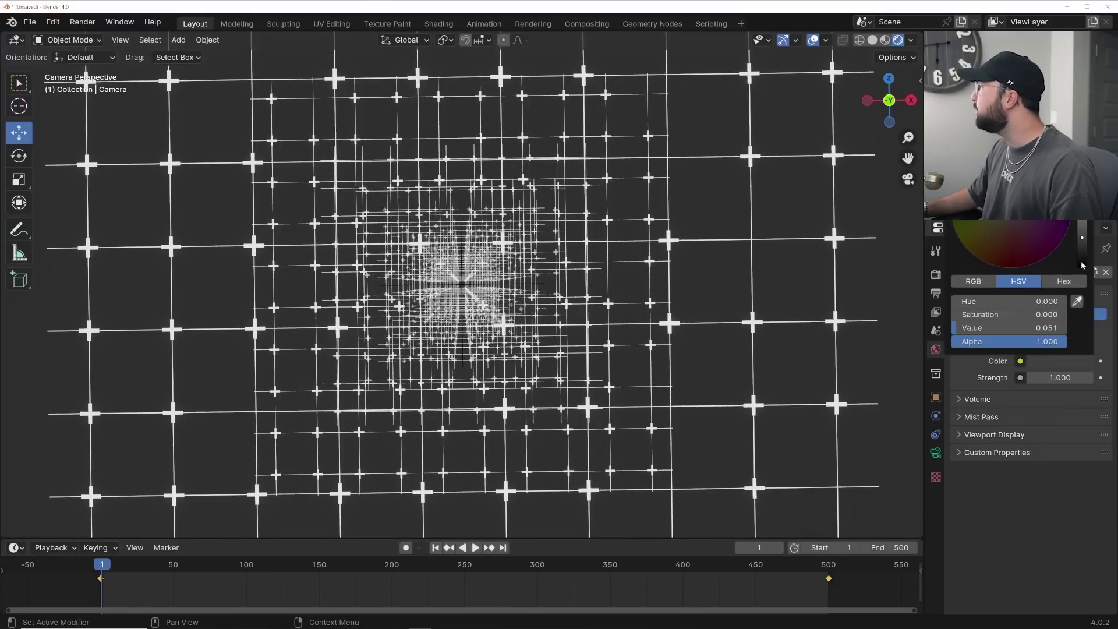
pyautogui.moveTo(1082, 264); pyautogui.dragTo(1082, 269)
pyautogui.click(971, 400)
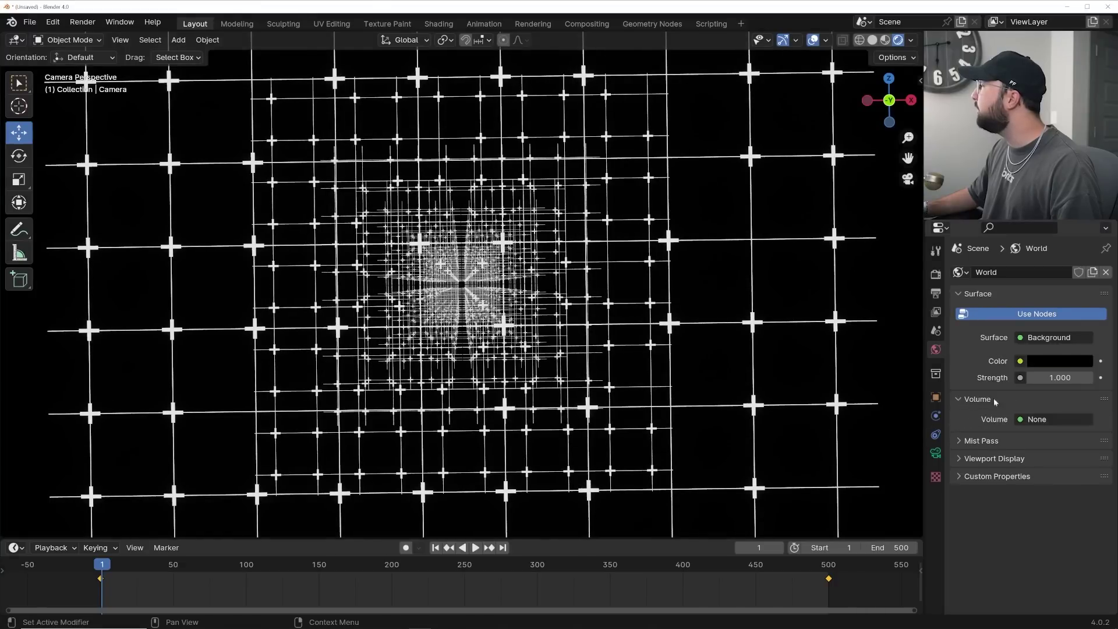
pyautogui.click(1033, 419)
pyautogui.click(1004, 274)
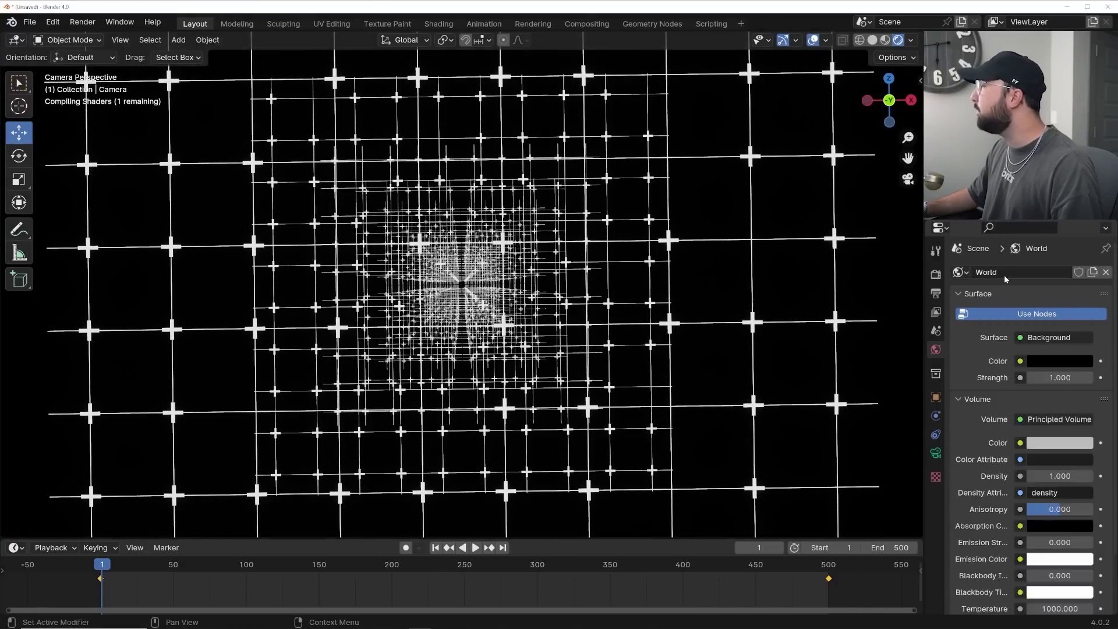
pyautogui.moveTo(1060, 475); pyautogui.dragTo(996, 476)
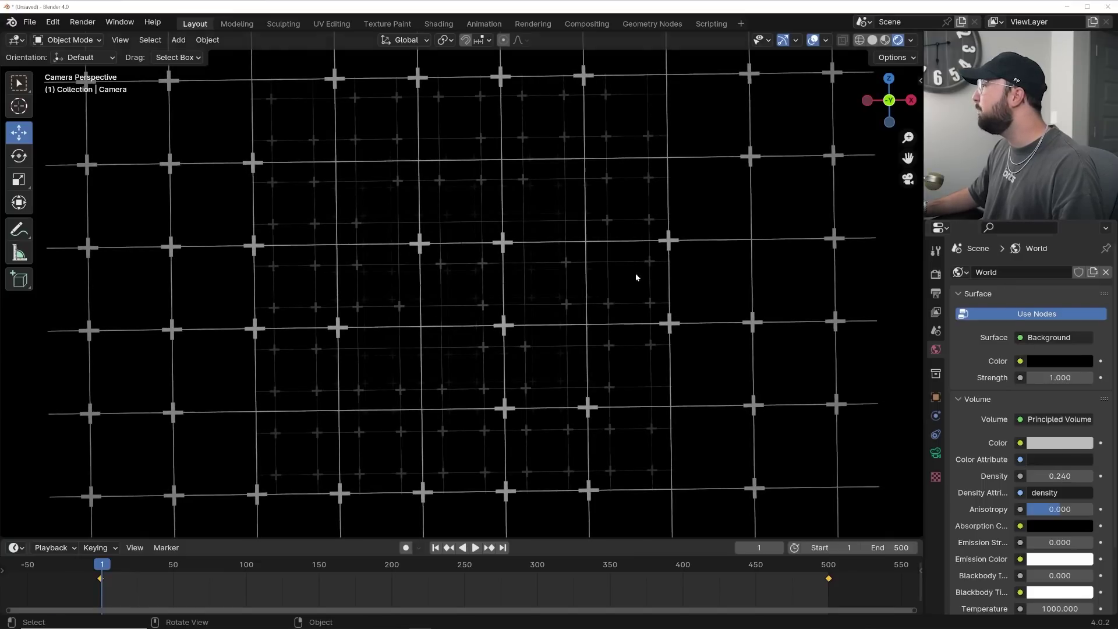
pyautogui.scroll(4, 506, 276)
pyautogui.scroll(-5, 519, 296)
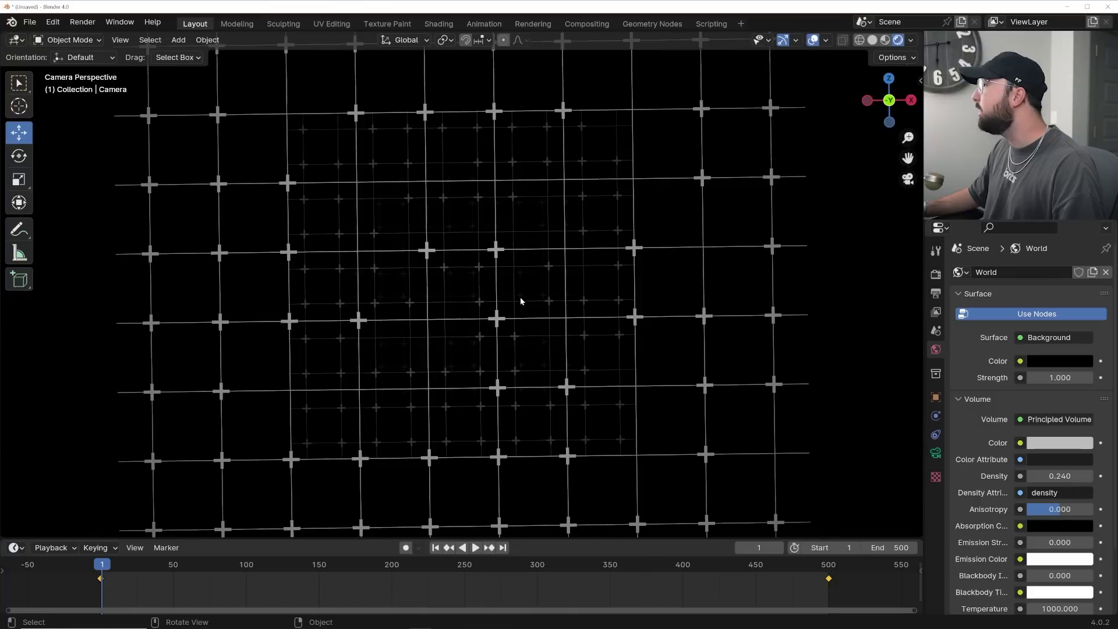
pyautogui.scroll(1, 520, 301)
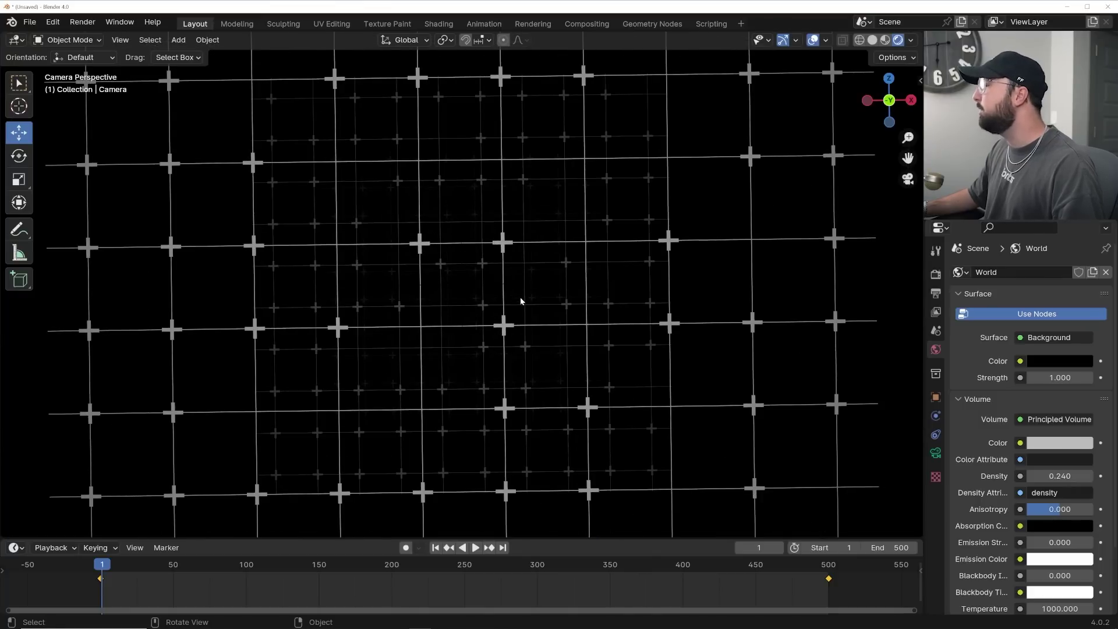
# Step: In Material Preview, select and delete the long white guide plane
pyautogui.click(885, 41)
pyautogui.moveTo(562, 230); pyautogui.dragTo(558, 263, button='middle')
pyautogui.scroll(-15, 557, 263)
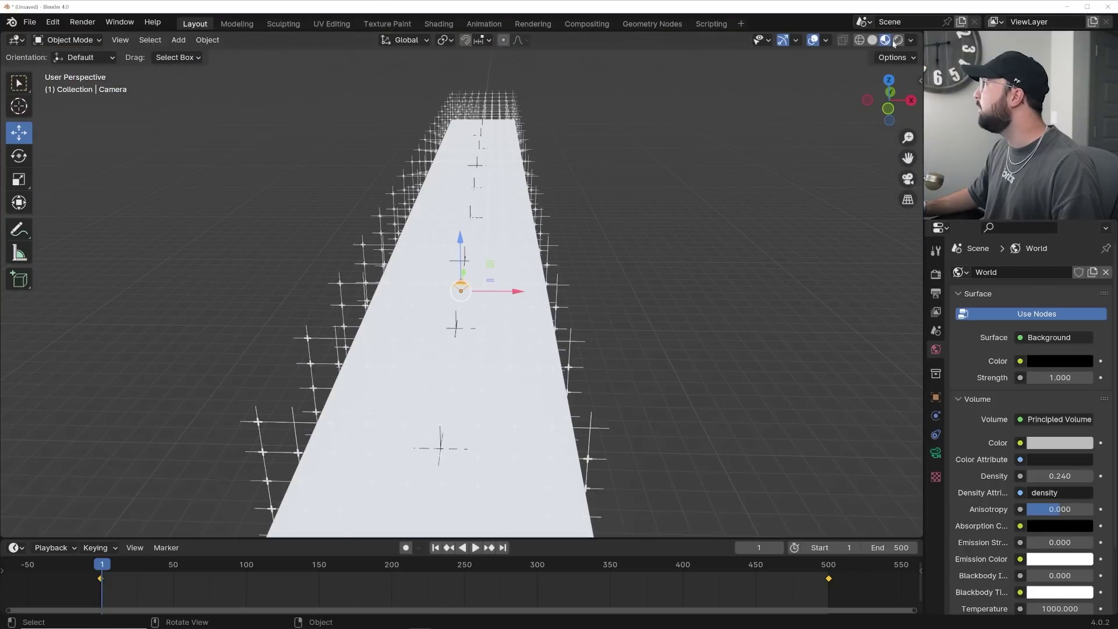
pyautogui.scroll(-4, 585, 389)
pyautogui.click(510, 492)
pyautogui.moveTo(512, 491); pyautogui.dragTo(258, 405, button='middle')
pyautogui.click(117, 338)
pyautogui.press('Delete')
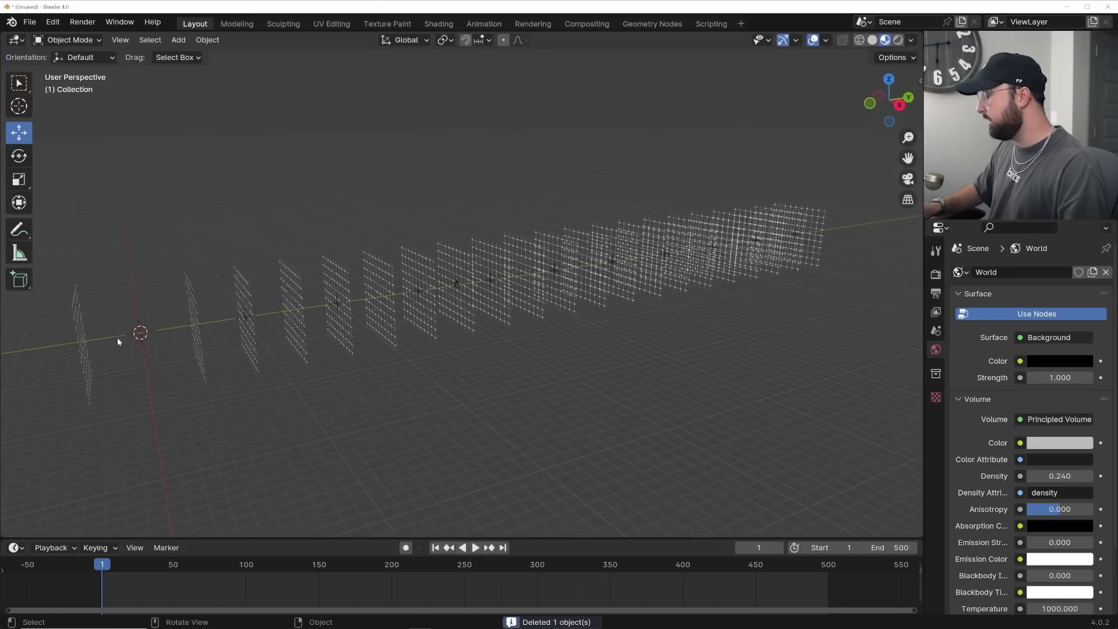
# Step: Scale the grid plane's mesh along Z in Edit Mode, then view through the camera in Rendered shading
pyautogui.moveTo(202, 314); pyautogui.dragTo(336, 279, button='middle')
pyautogui.scroll(6, 336, 280)
pyautogui.moveTo(309, 204); pyautogui.dragTo(348, 200, button='middle')
pyautogui.click(351, 165)
pyautogui.scroll(-5, 358, 167)
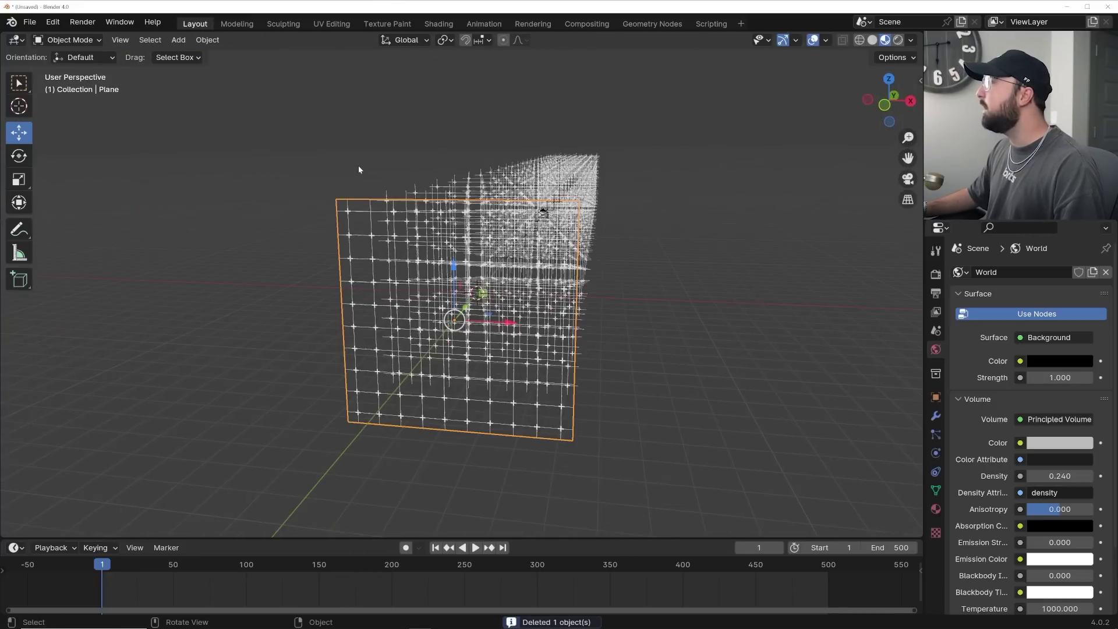
pyautogui.press('Tab')
pyautogui.click(18, 328)
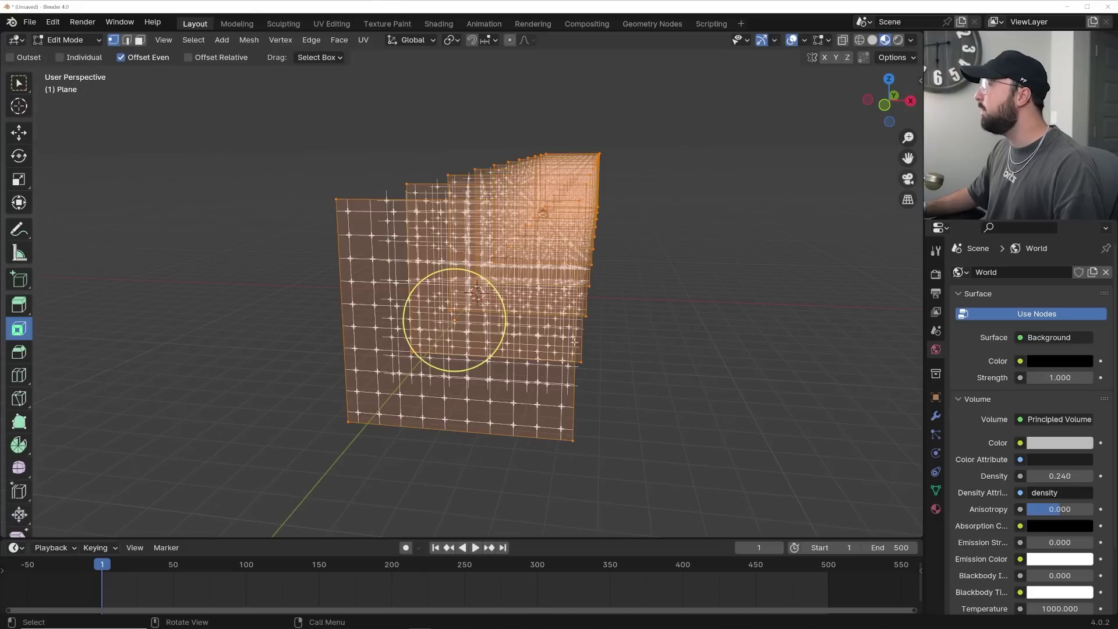
pyautogui.click(19, 352)
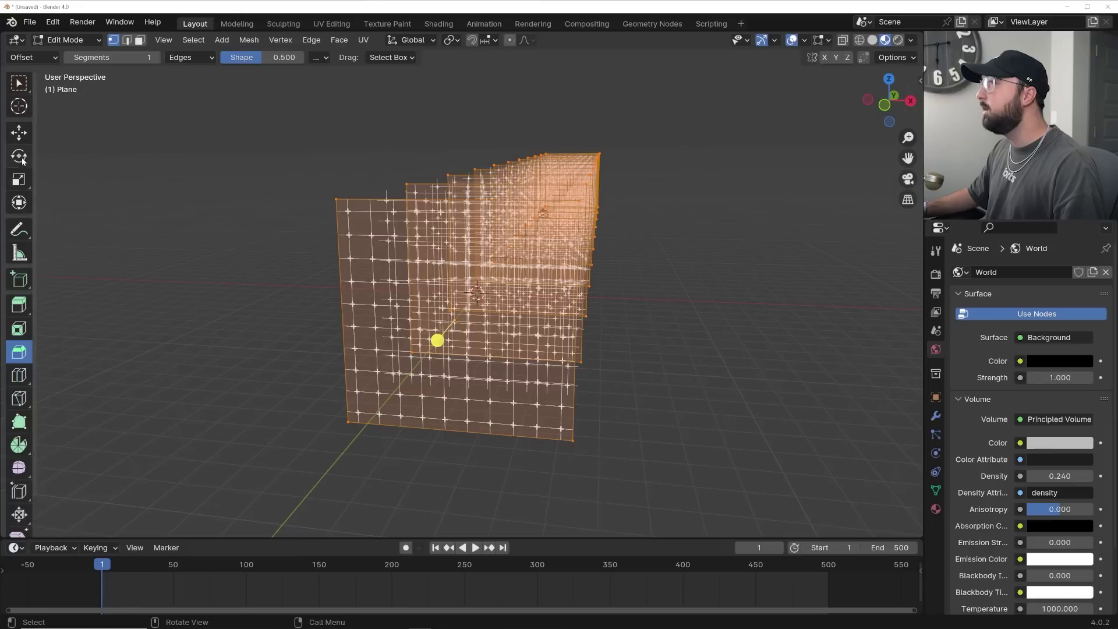
pyautogui.click(19, 179)
pyautogui.moveTo(453, 267); pyautogui.dragTo(489, 103)
pyautogui.press('Tab')
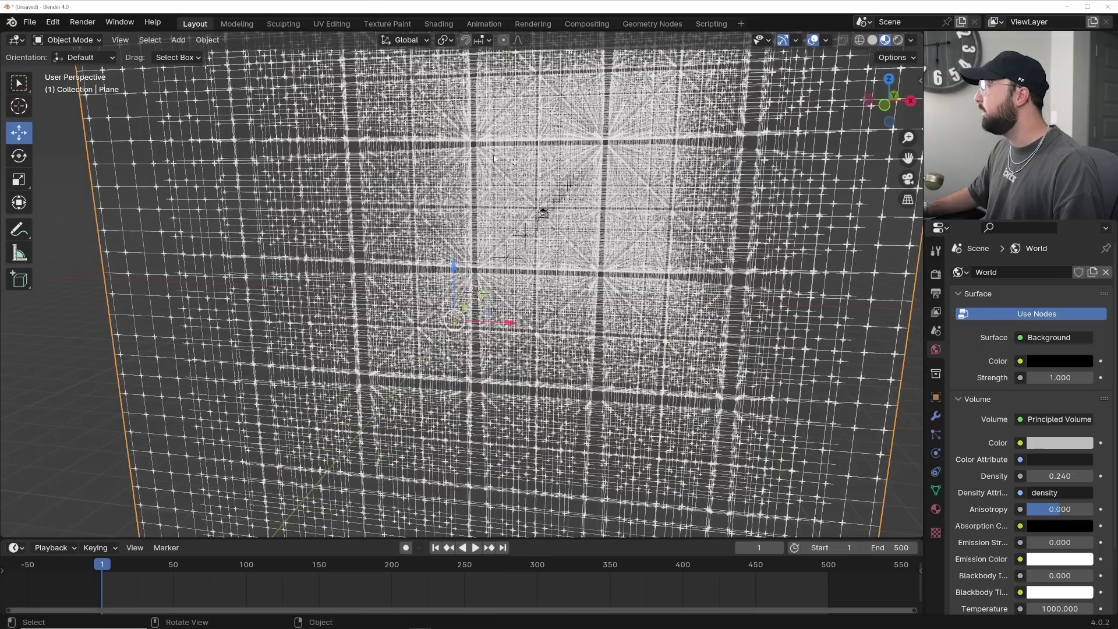
pyautogui.click(907, 179)
pyautogui.click(902, 40)
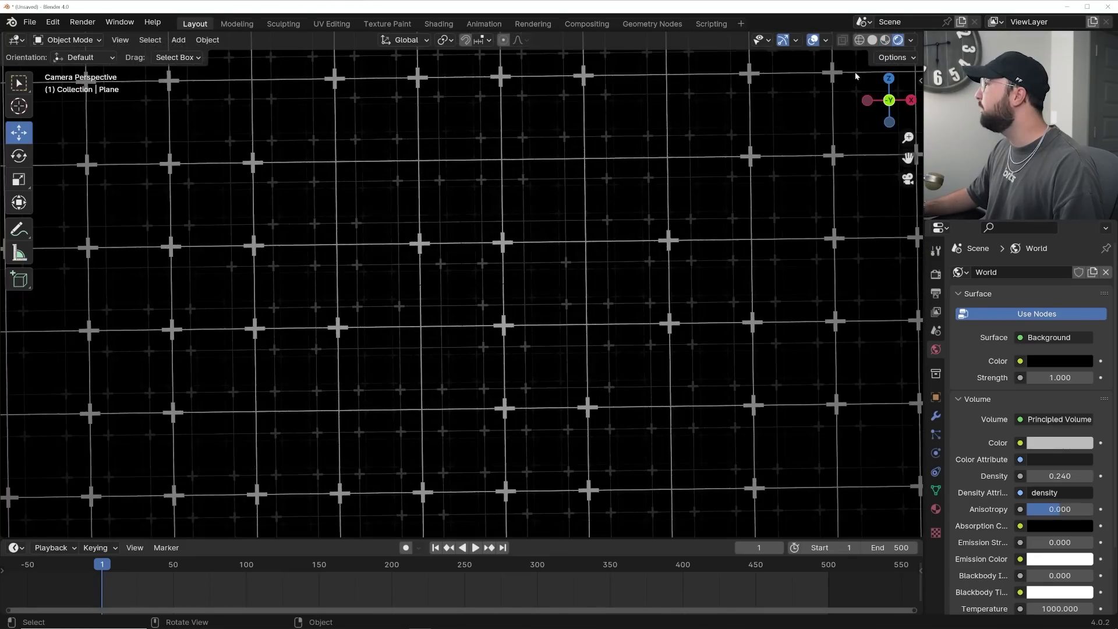
# Step: Play the flythrough and stop at frame 180, then split the viewport into two areas
pyautogui.press('space')
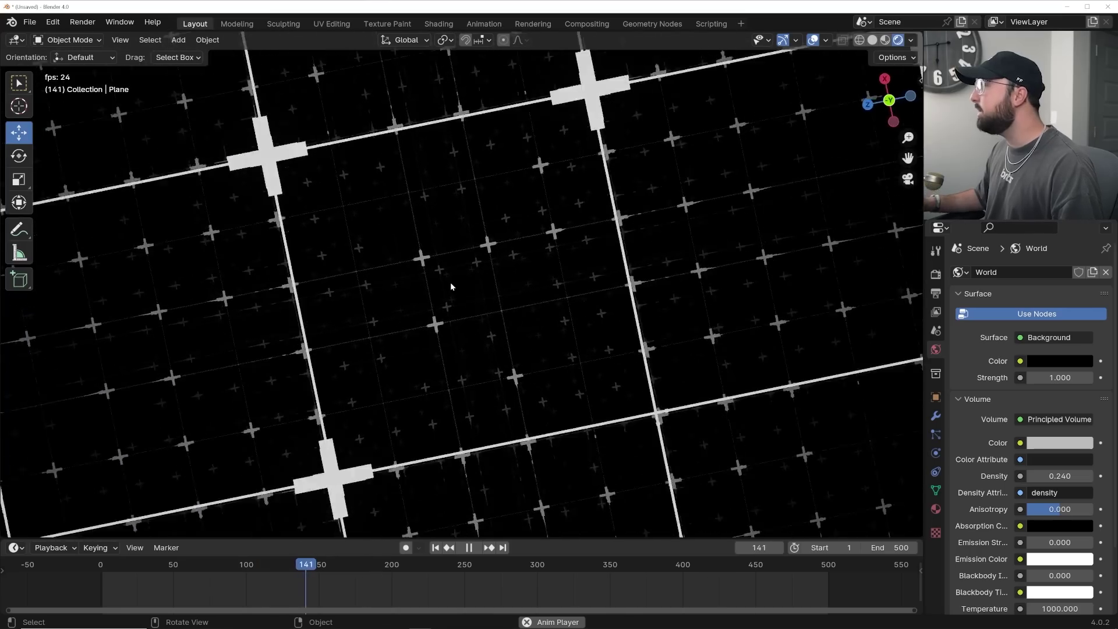
pyautogui.press('space')
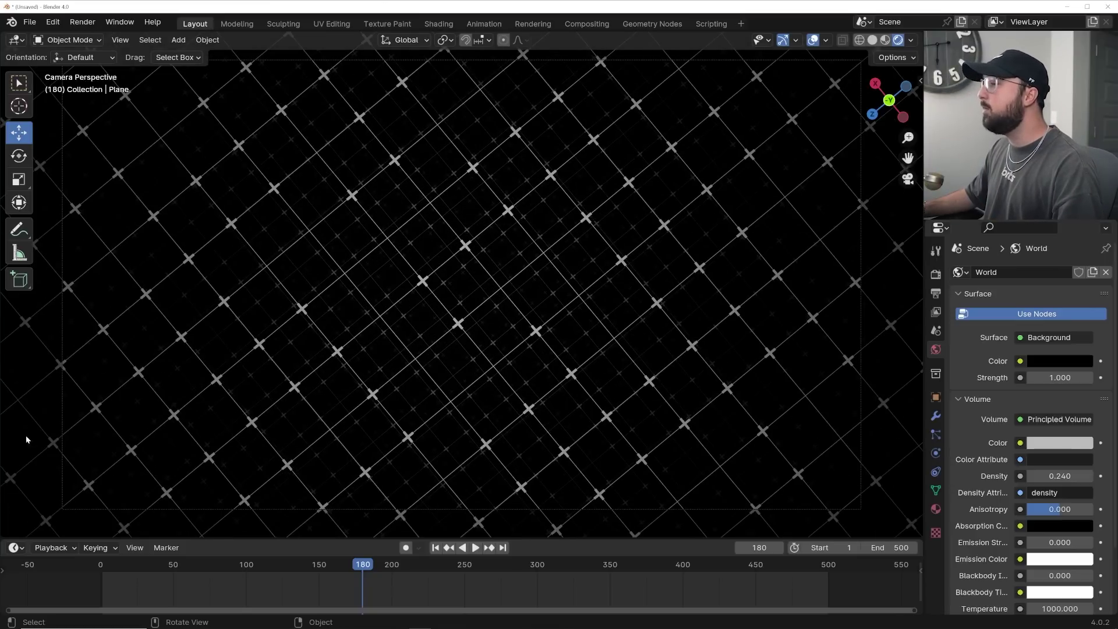
pyautogui.moveTo(3, 533)
pyautogui.mouseDown()
pyautogui.moveTo(374, 466)
pyautogui.moveTo(364, 442)
pyautogui.mouseUp()
pyautogui.click(15, 40)
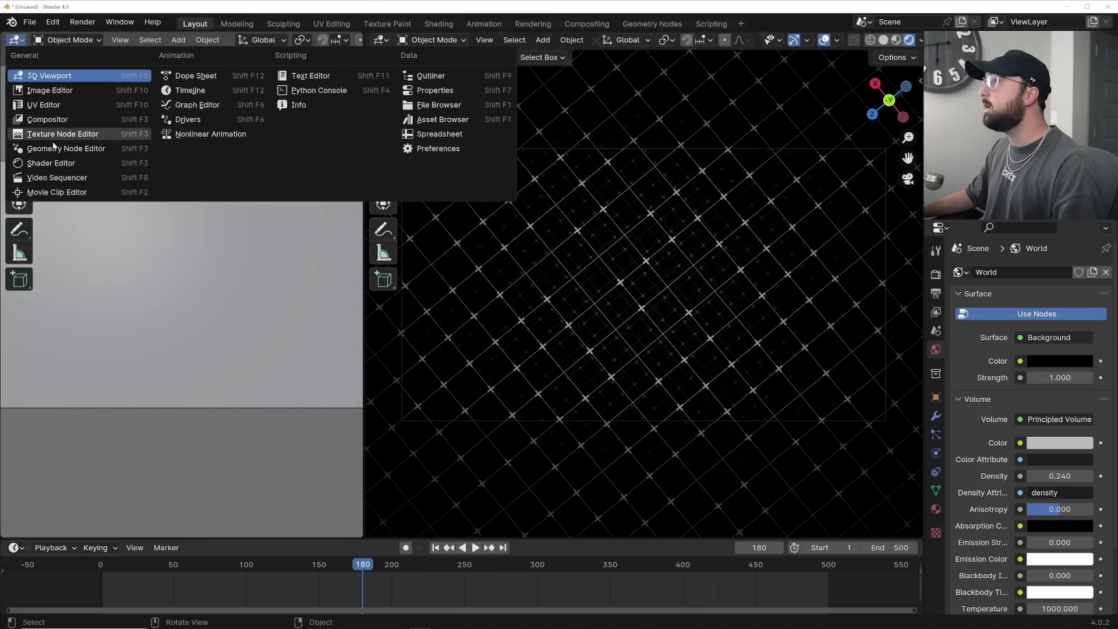
# Step: Turn the left area into a Shader Editor, hide its sidebar, and widen it
pyautogui.click(41, 156)
pyautogui.press('n')
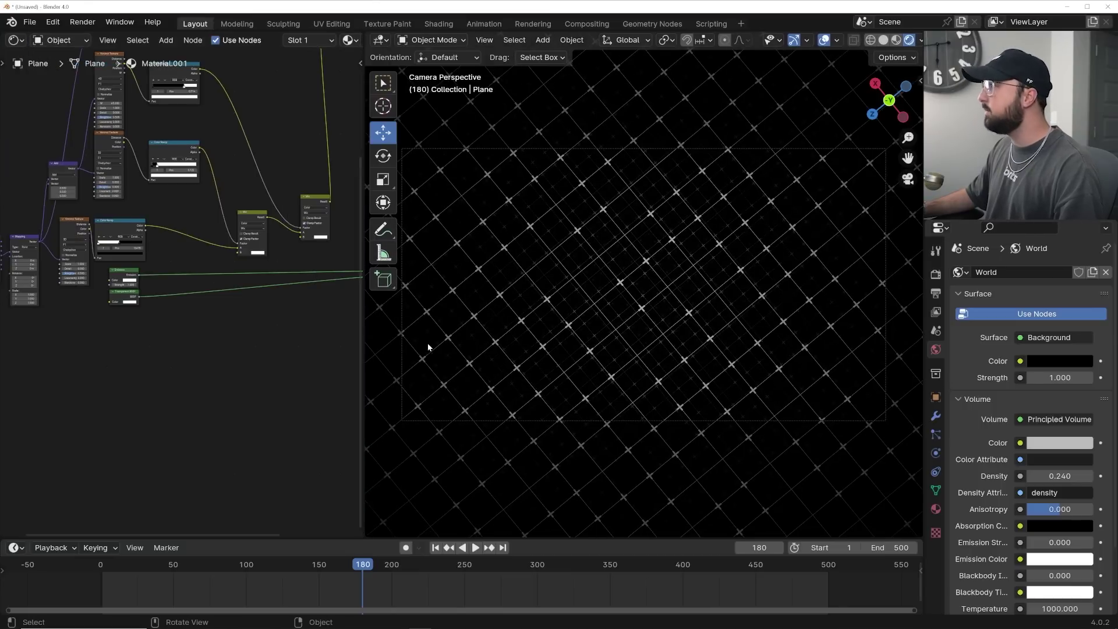
pyautogui.moveTo(367, 340); pyautogui.dragTo(441, 340)
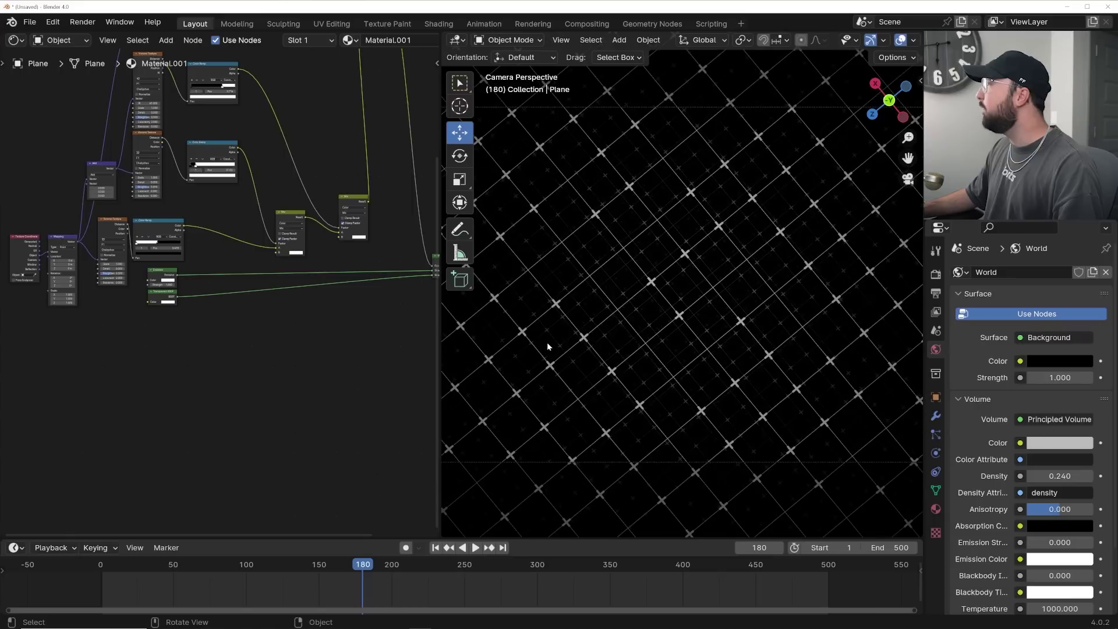
# Step: Shrink the Mapping scale to 0.620 on all axes and preview the pattern
pyautogui.scroll(4, 188, 381)
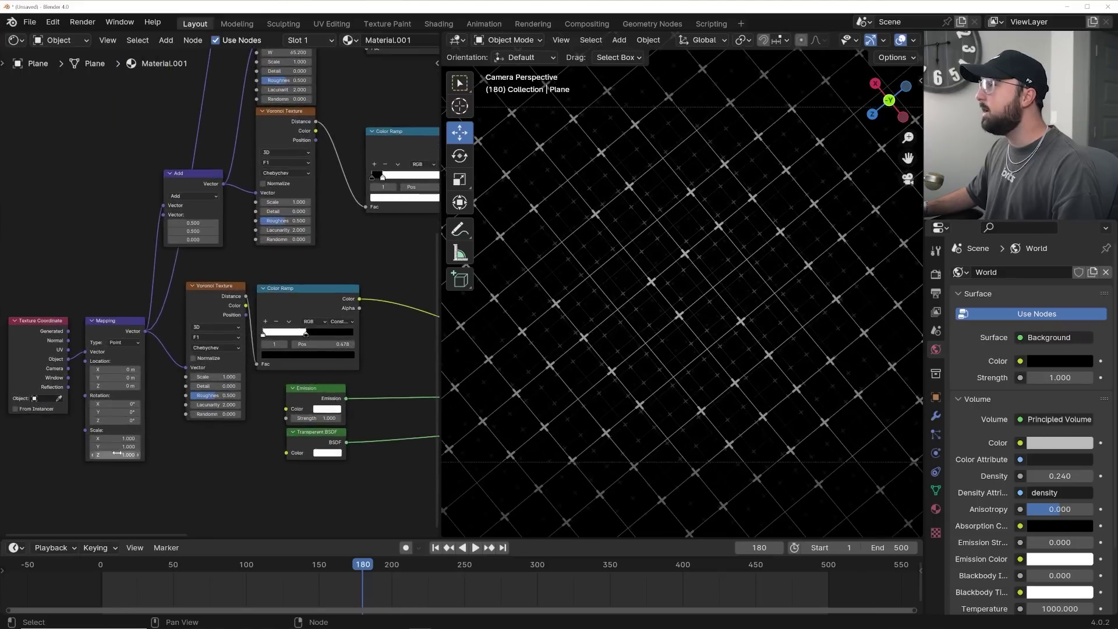
pyautogui.moveTo(188, 380); pyautogui.dragTo(165, 363)
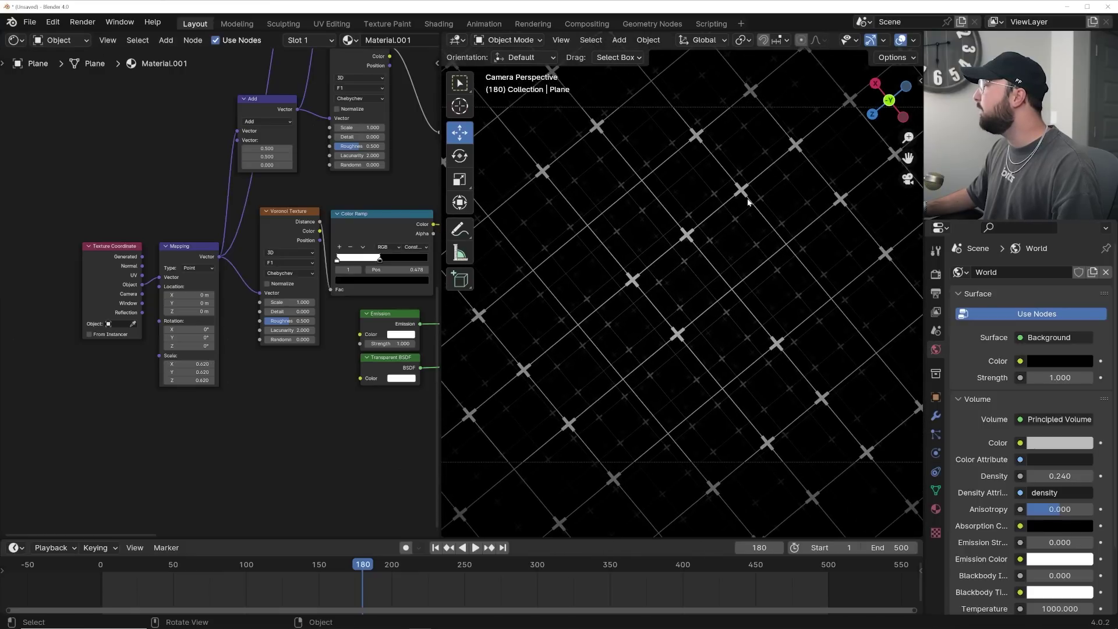
pyautogui.press('space')
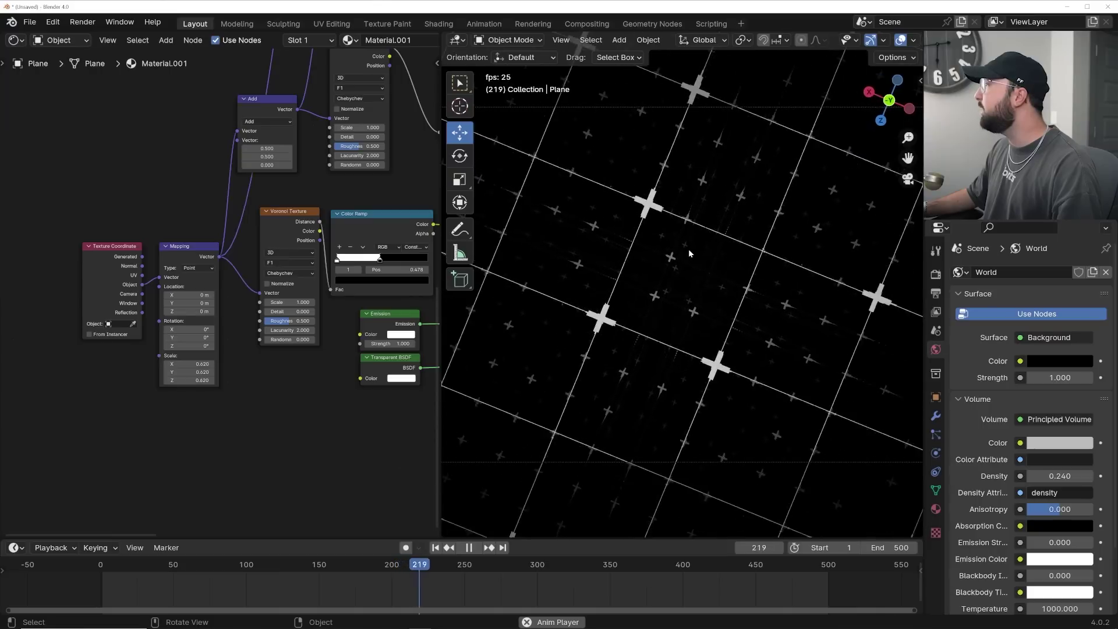
pyautogui.press('space')
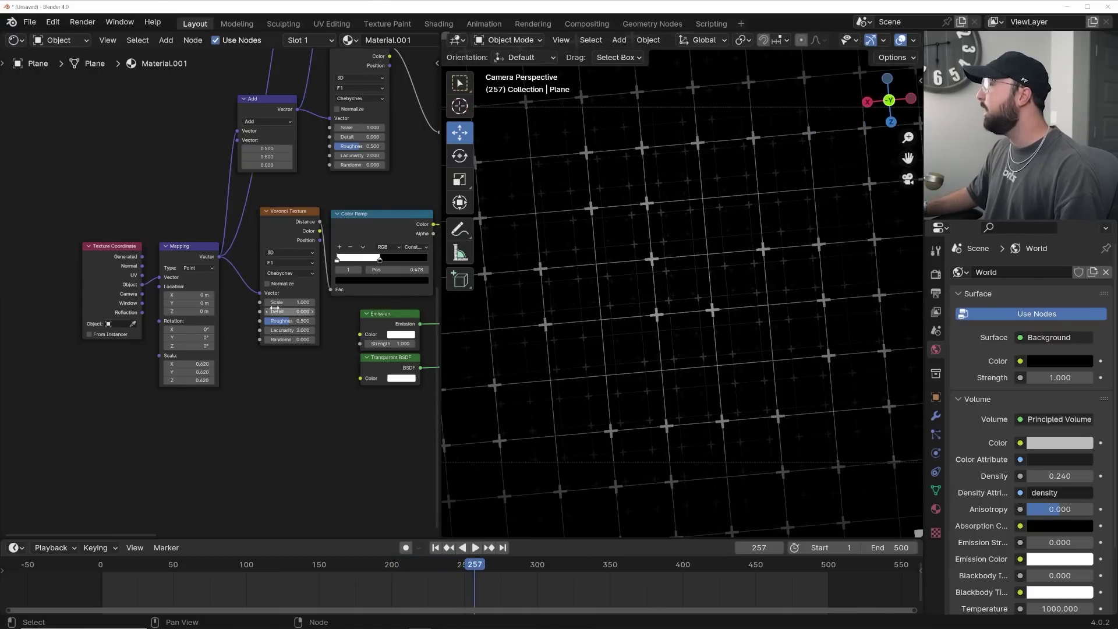
# Step: Raise the Emission strength to 17.1 and nudge the world volume density up
pyautogui.scroll(-1, 279, 308)
pyautogui.moveTo(321, 315); pyautogui.dragTo(194, 303, button='middle')
pyautogui.scroll(5, 210, 298)
pyautogui.click(274, 345)
pyautogui.write('15.4')
pyautogui.press('Return')
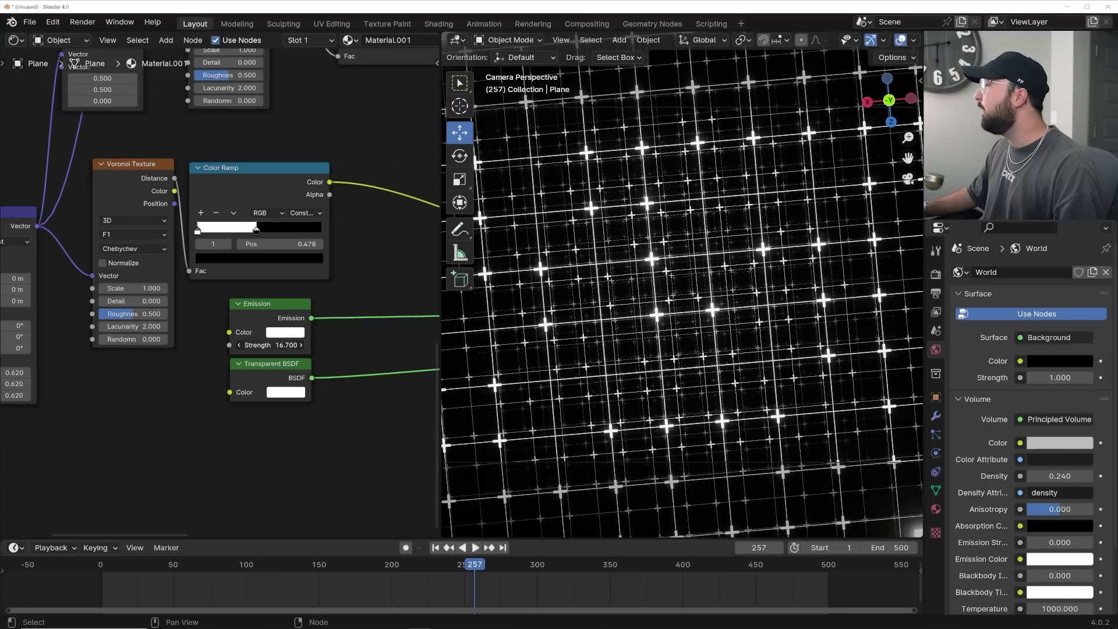
pyautogui.moveTo(271, 345); pyautogui.dragTo(904, 347)
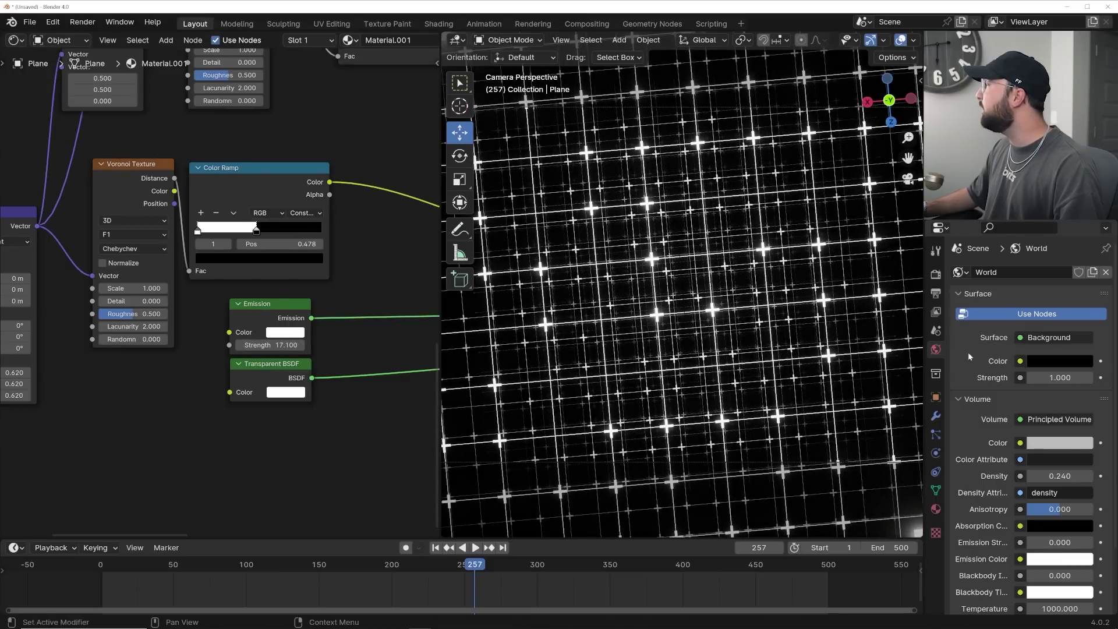
pyautogui.moveTo(1059, 476); pyautogui.dragTo(1094, 475)
# Step: Undo the density change, set Color Management exposure to -3.366, and render the current frame
pyautogui.hotkey('ctrl', 'z')
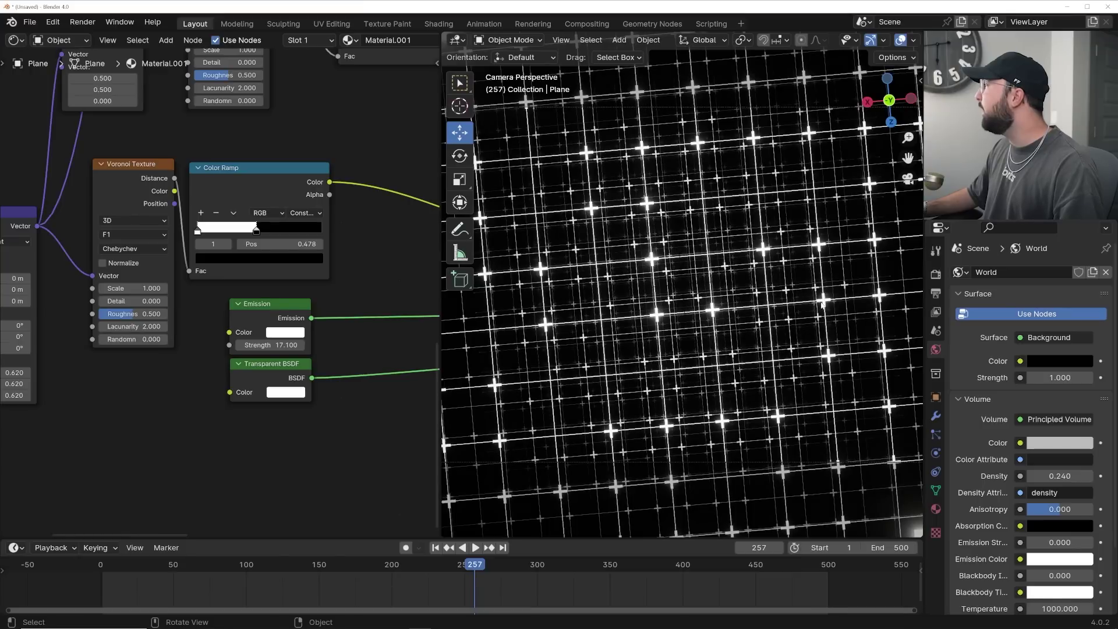
pyautogui.click(935, 276)
pyautogui.scroll(-15, 1046, 471)
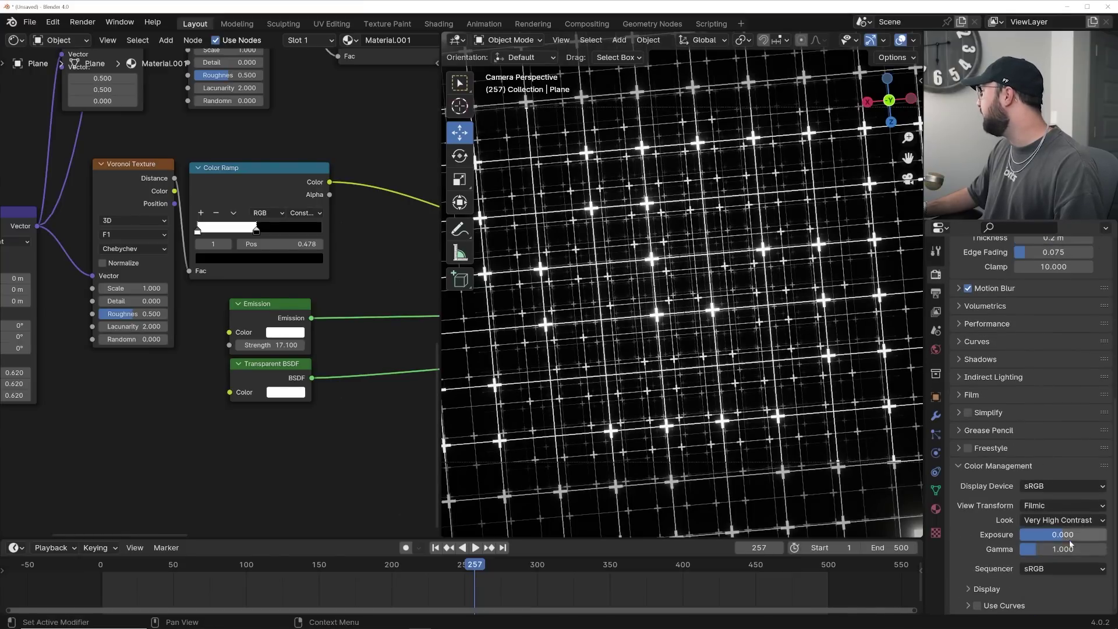
pyautogui.moveTo(1059, 535); pyautogui.dragTo(979, 535)
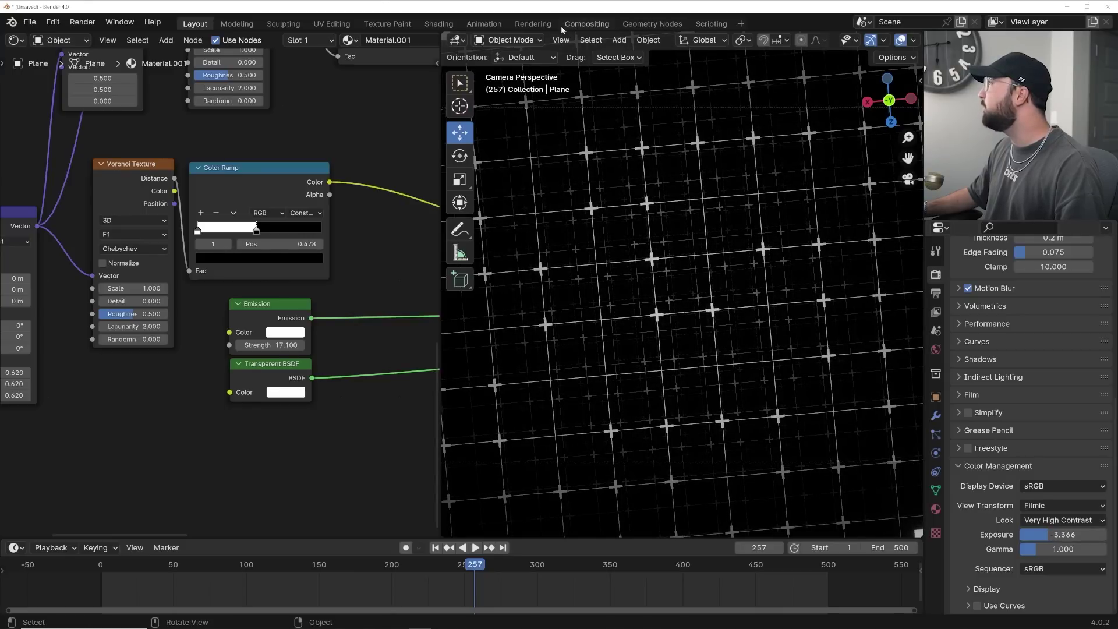
pyautogui.click(78, 23)
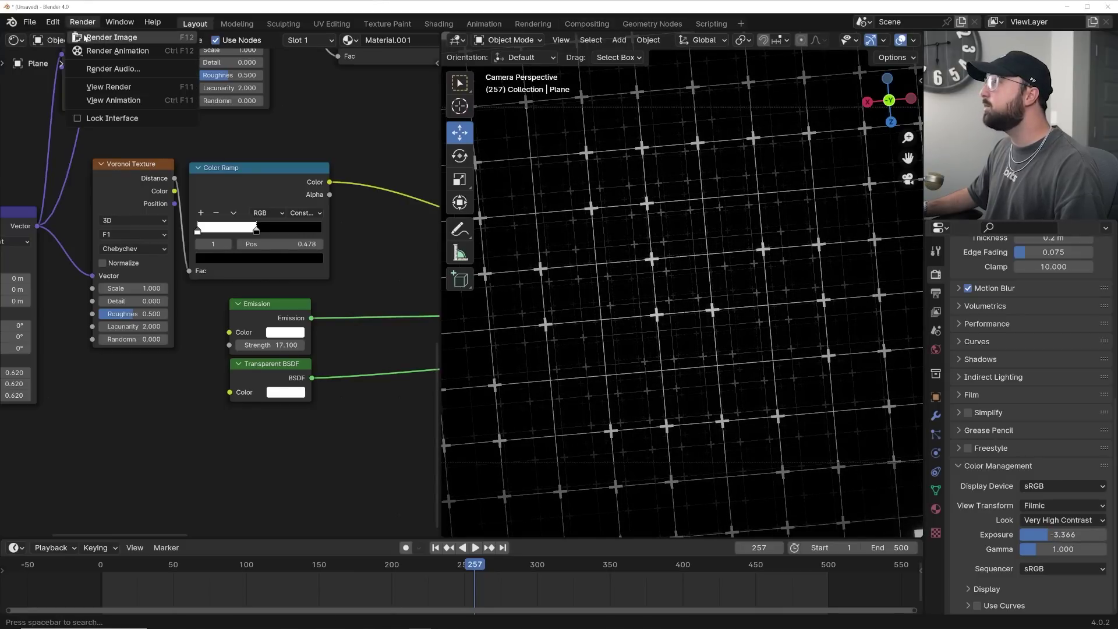
pyautogui.click(87, 35)
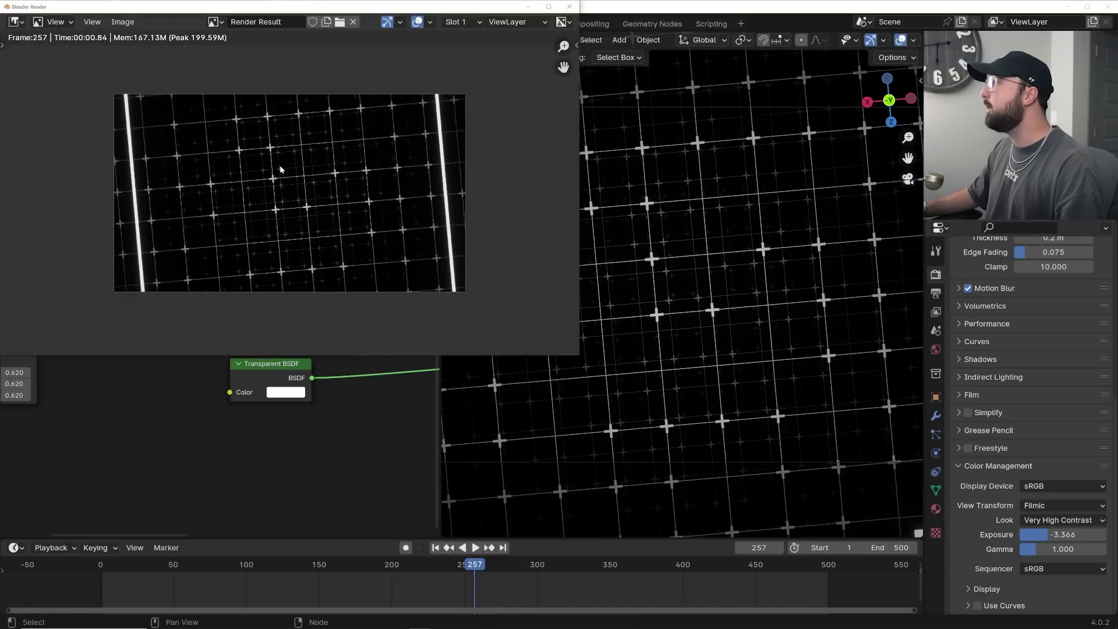
# Step: Enable compositing nodes and add a Viewer node fed by the Render Layers image
pyautogui.click(538, 8)
pyautogui.click(584, 23)
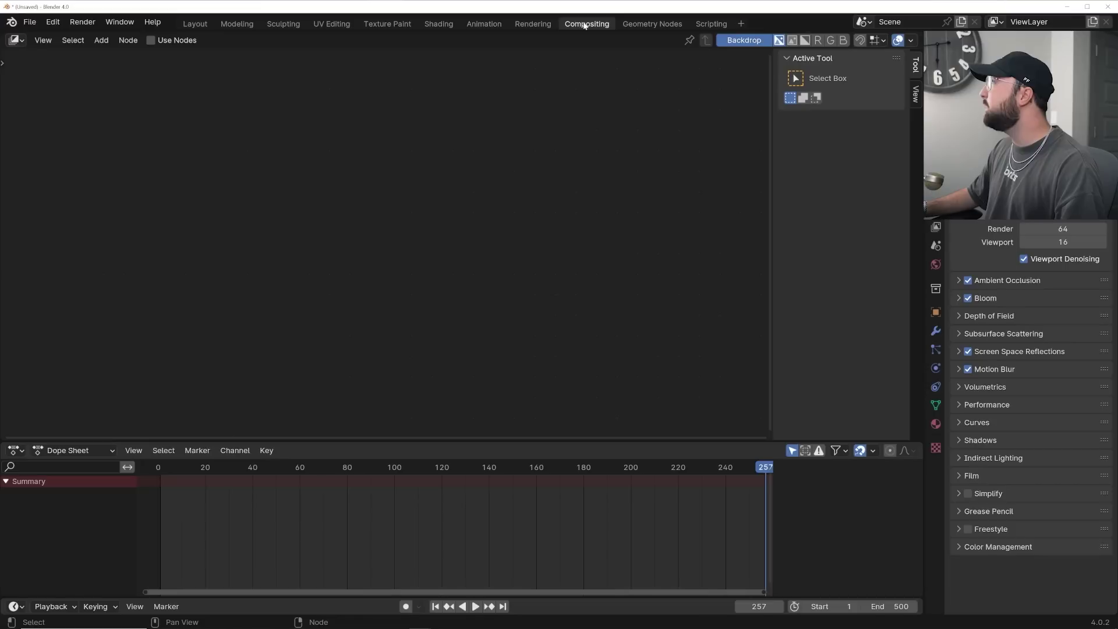
pyautogui.click(151, 40)
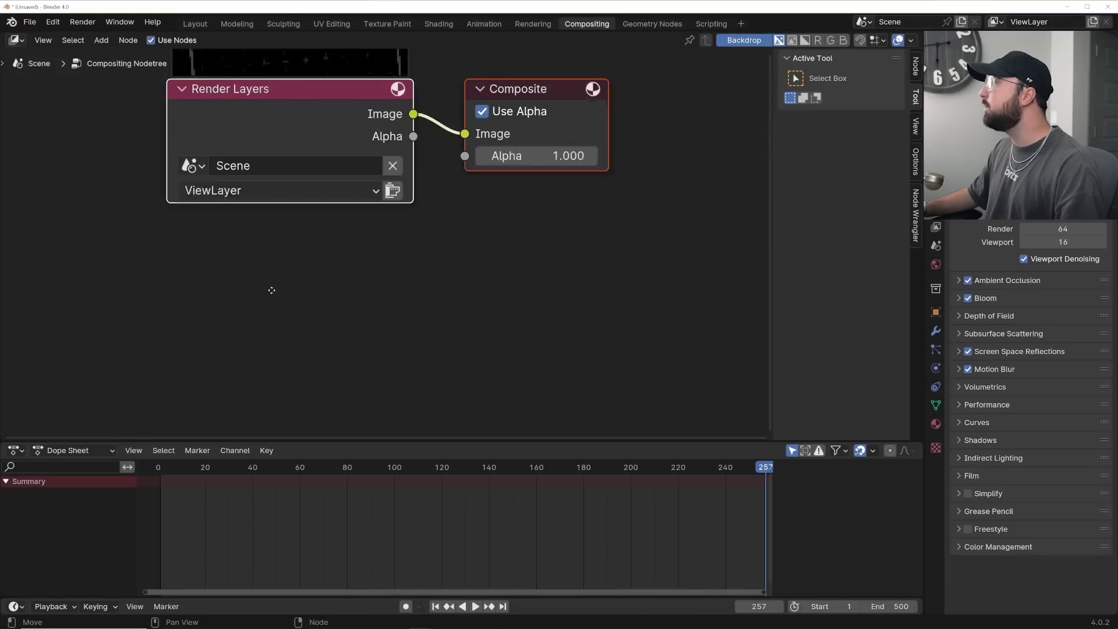
pyautogui.hotkey('shift', 'a')
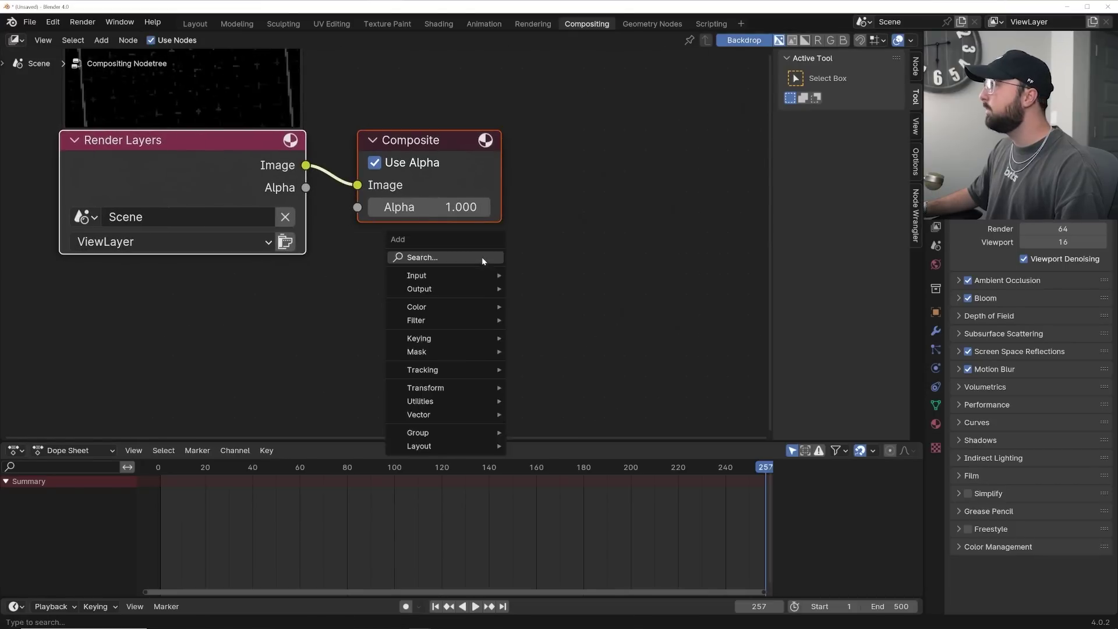
pyautogui.write('vie')
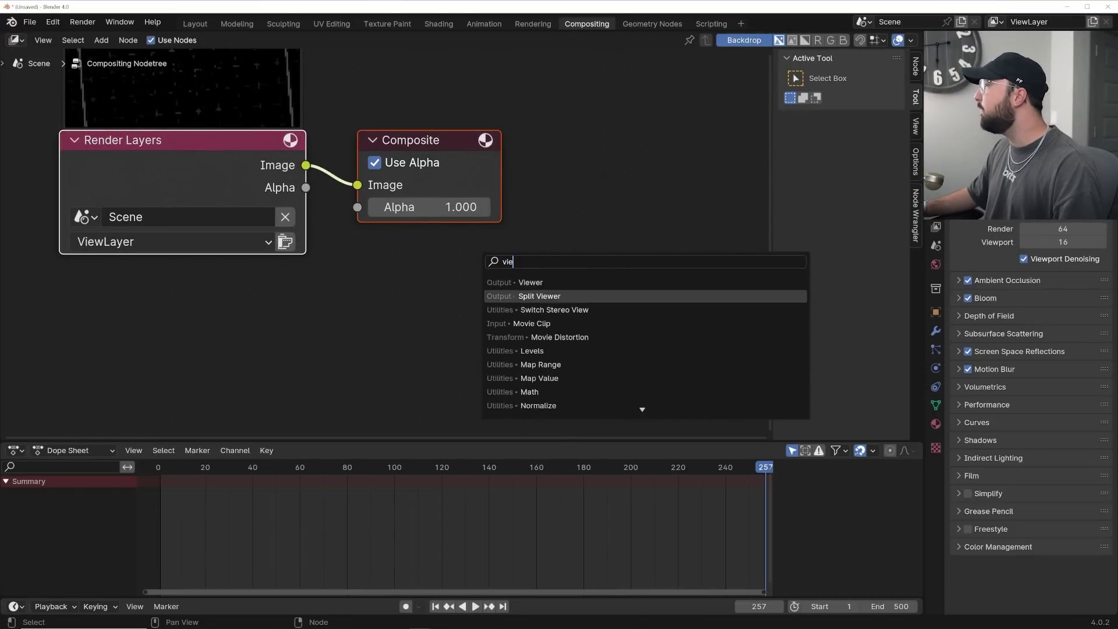
pyautogui.click(527, 283)
pyautogui.click(322, 195)
pyautogui.moveTo(305, 166); pyautogui.dragTo(369, 290)
pyautogui.keyDown('shift'); pyautogui.moveTo(346, 111); pyautogui.dragTo(312, 272, button='right'); pyautogui.keyUp('shift')
pyautogui.moveTo(291, 201); pyautogui.dragTo(492, 275, button='middle')
pyautogui.scroll(-5, 492, 275)
pyautogui.moveTo(477, 254); pyautogui.dragTo(97, 262)
# Step: Insert a Glare node set to Ghosts between Render Layers and Composite
pyautogui.hotkey('shift', 'a')
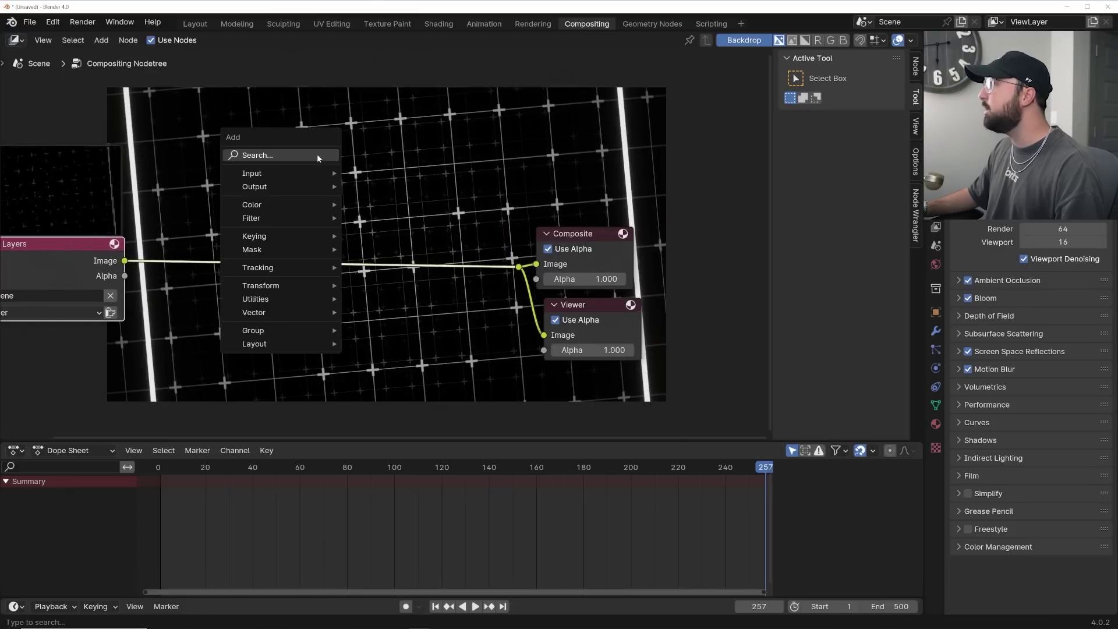
pyautogui.click(320, 159)
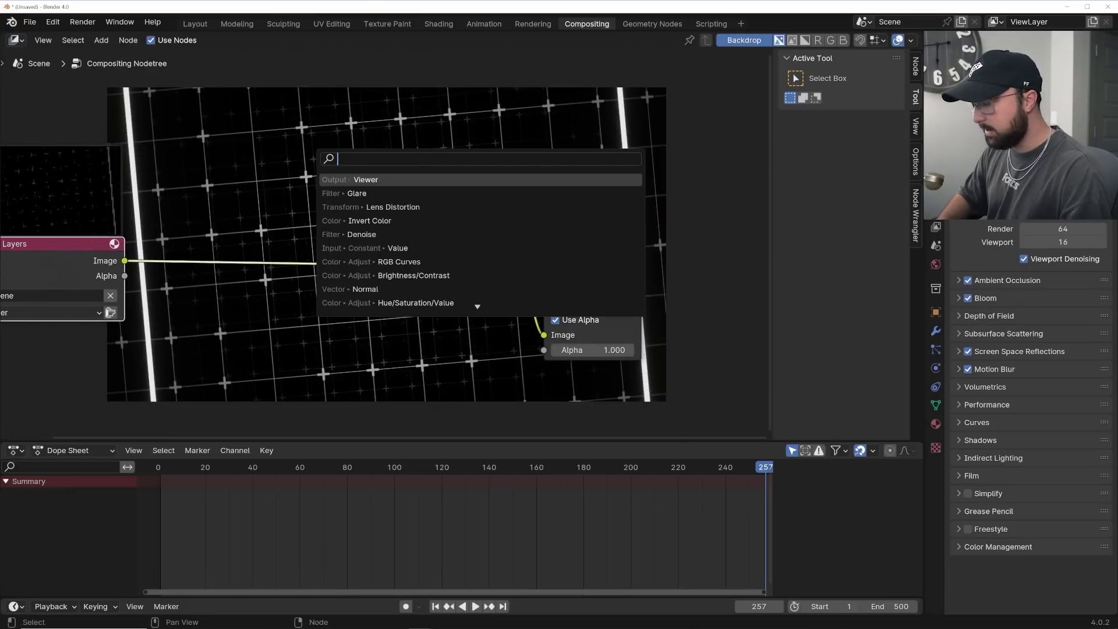
pyautogui.write('gla')
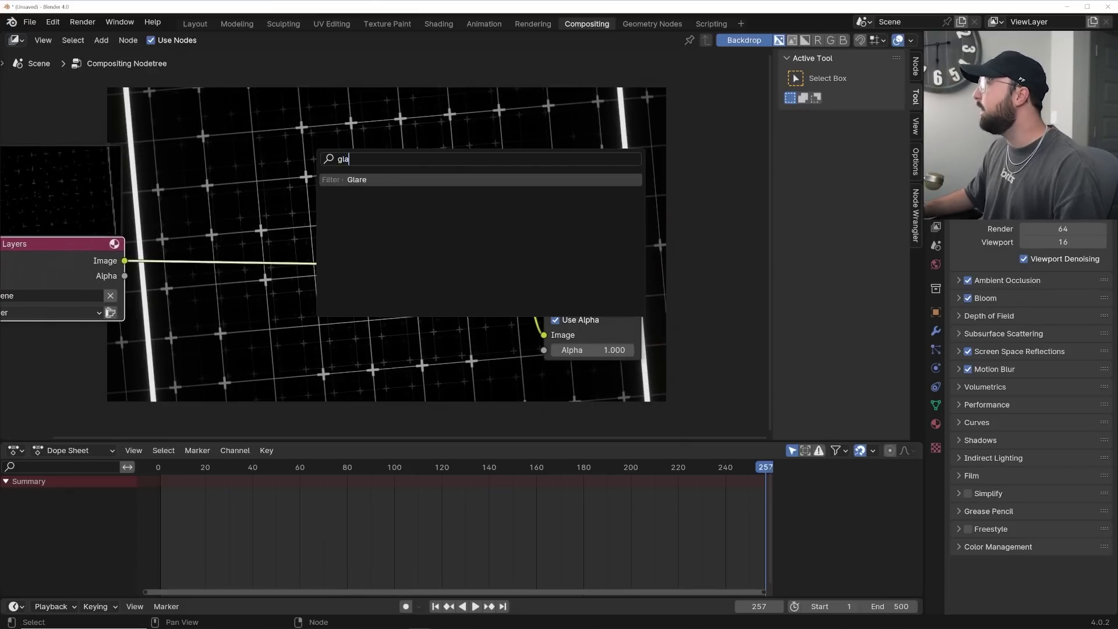
pyautogui.press('Return')
pyautogui.click(275, 204)
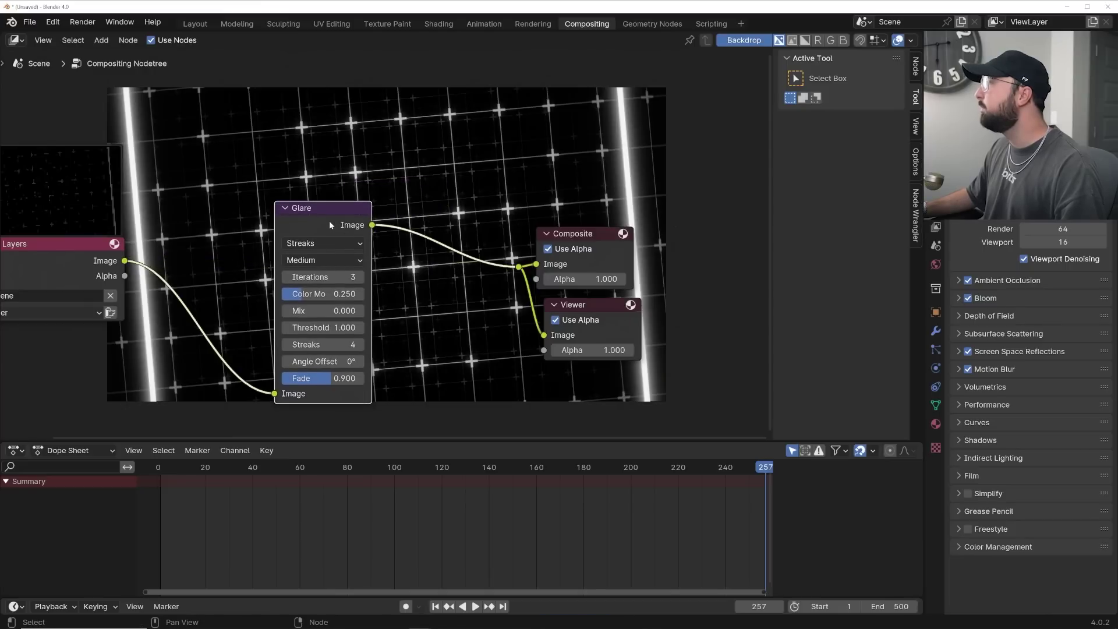
pyautogui.click(326, 241)
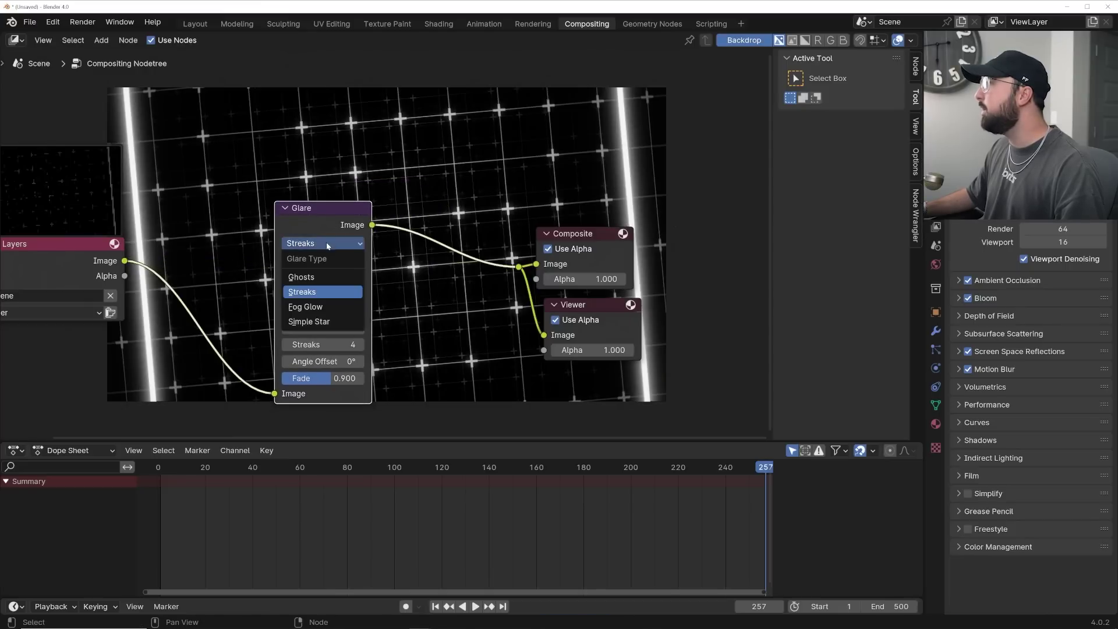
pyautogui.click(316, 278)
pyautogui.moveTo(258, 228); pyautogui.dragTo(486, 229, button='middle')
pyautogui.moveTo(243, 266); pyautogui.dragTo(44, 247)
pyautogui.moveTo(529, 217); pyautogui.dragTo(494, 183)
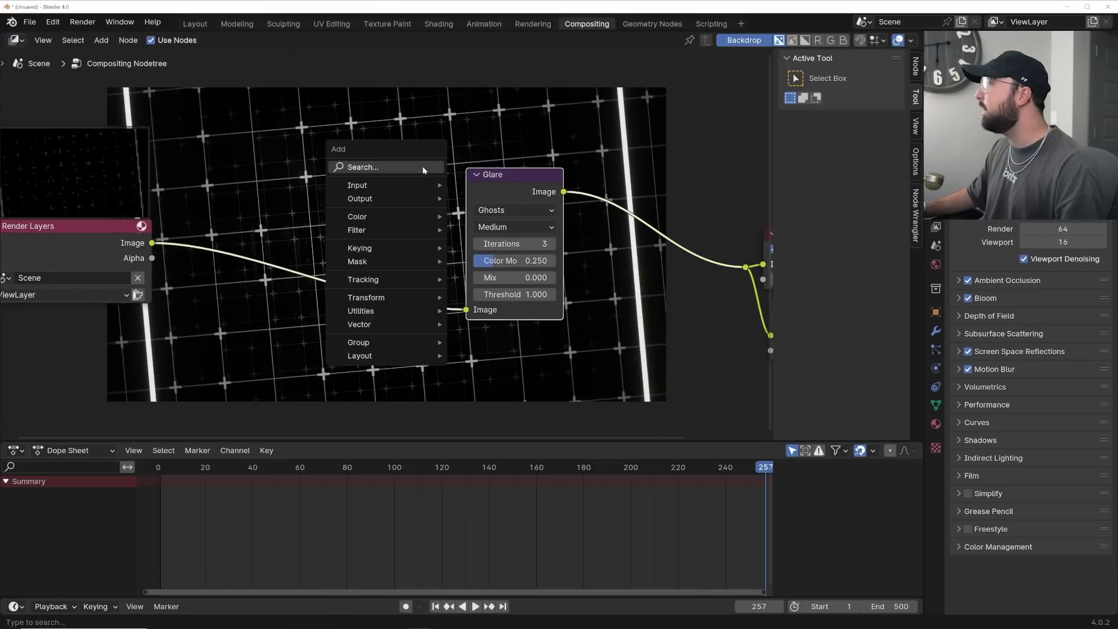
# Step: Add a Lens Distortion node after Glare with Dispersion 0.150, then return to Layout
pyautogui.hotkey('shift', 'a')
pyautogui.write('lens')
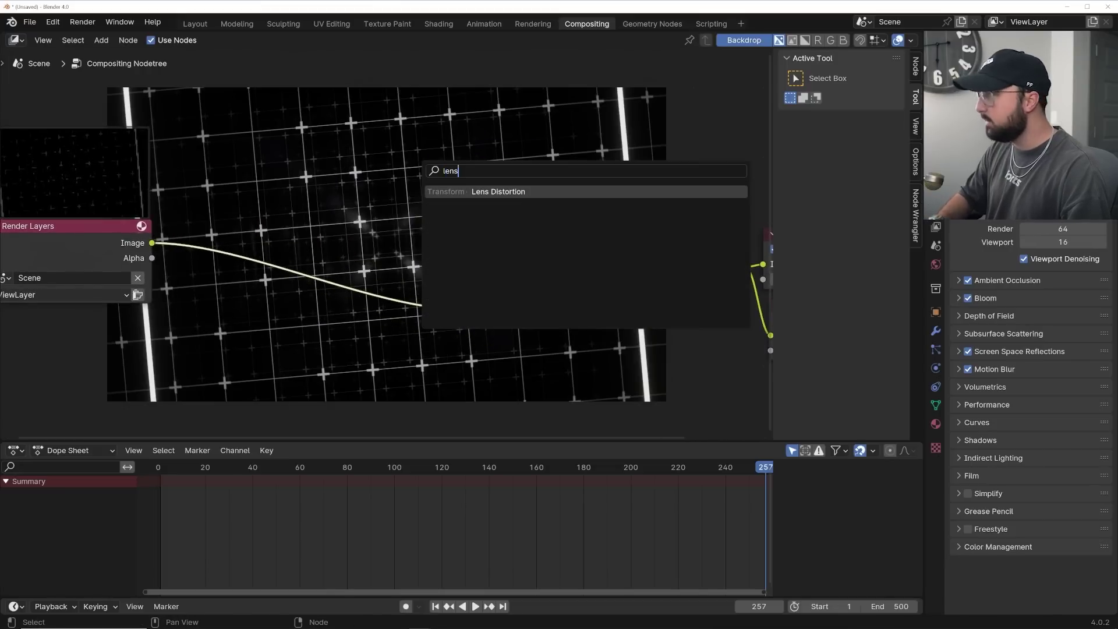
pyautogui.press('Return')
pyautogui.click(585, 184)
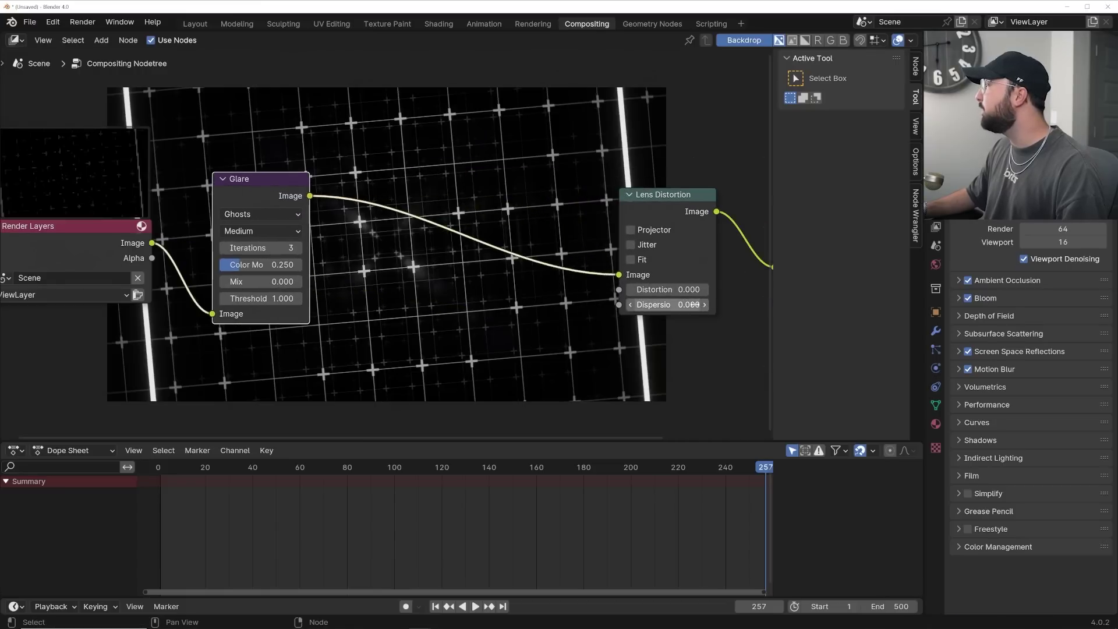
pyautogui.click(708, 305)
pyautogui.click(707, 305)
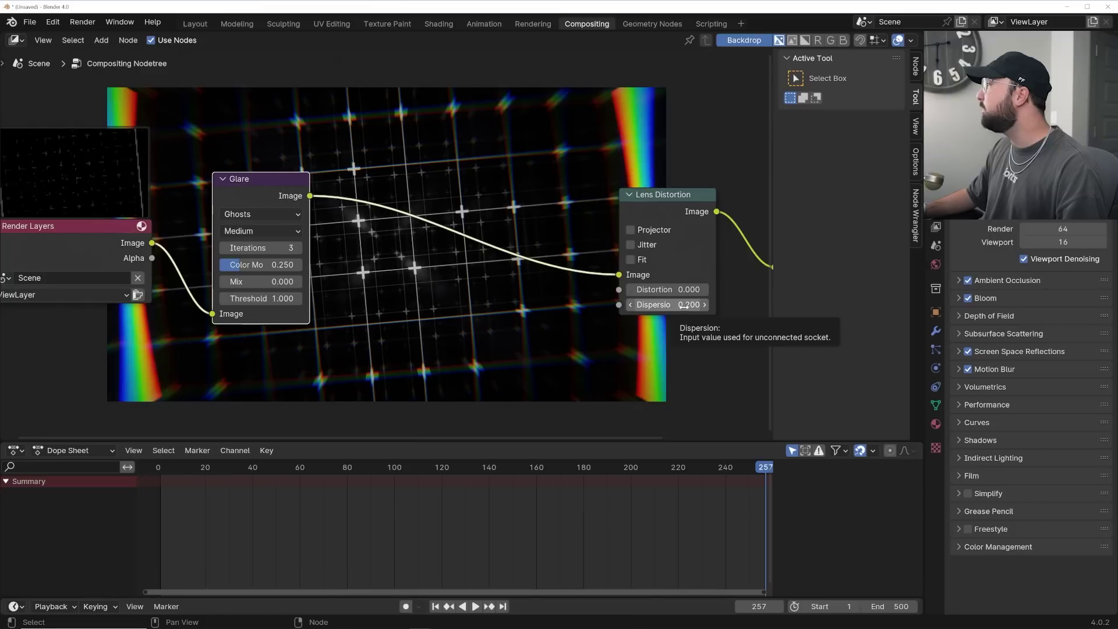
pyautogui.click(684, 305)
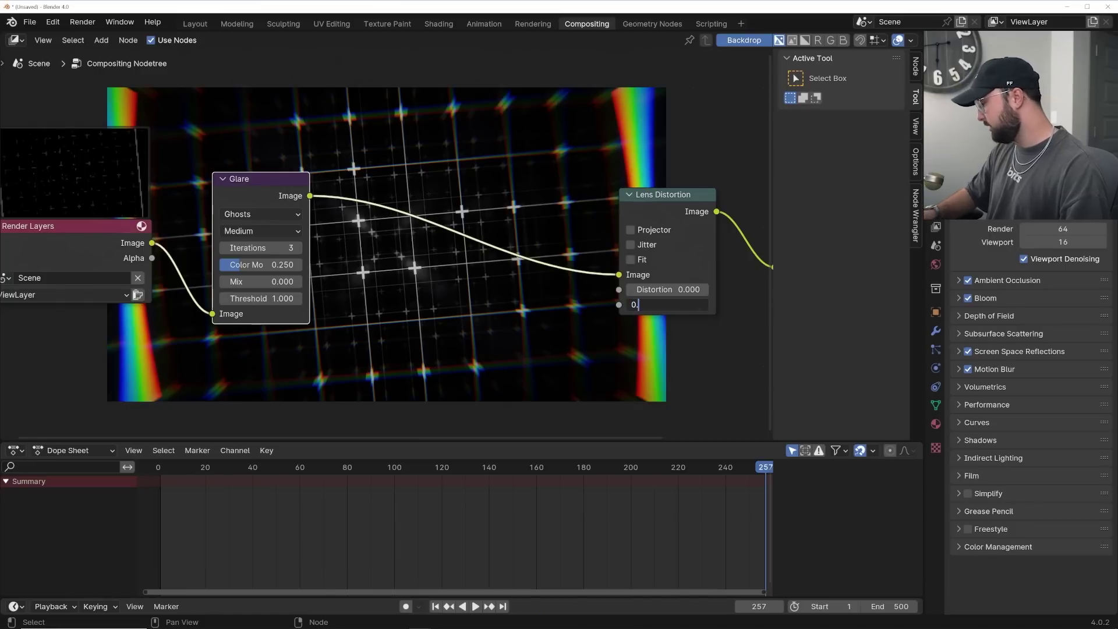
pyautogui.press('BackSpace')
pyautogui.write('15')
pyautogui.press('Return')
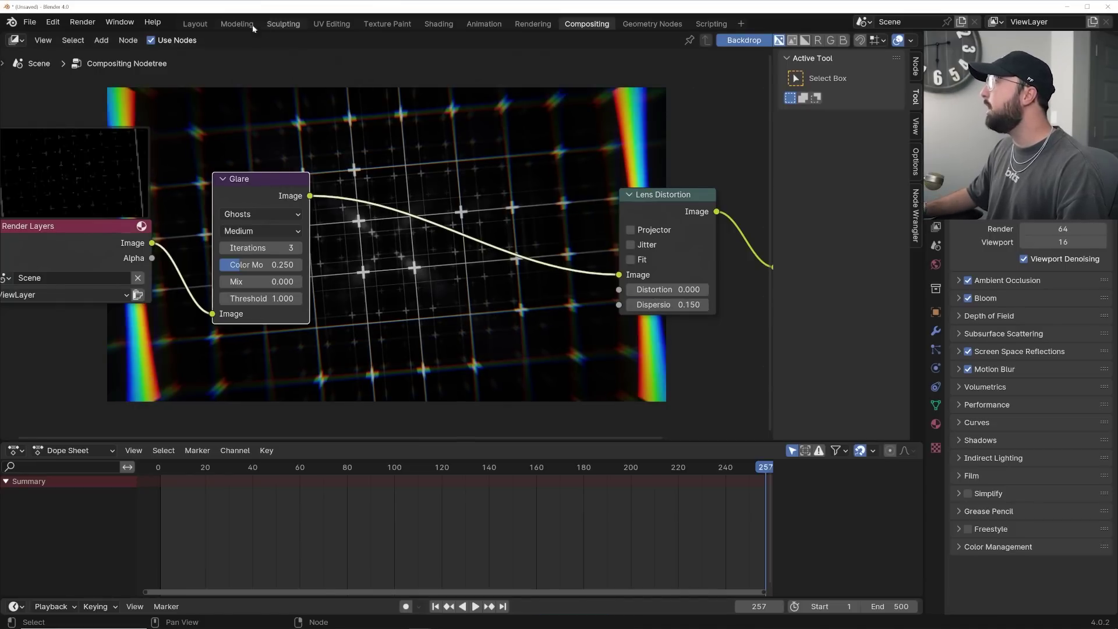
pyautogui.click(195, 23)
# Step: Set the viewport shading Compositor option to Always
pyautogui.scroll(-3, 826, 44)
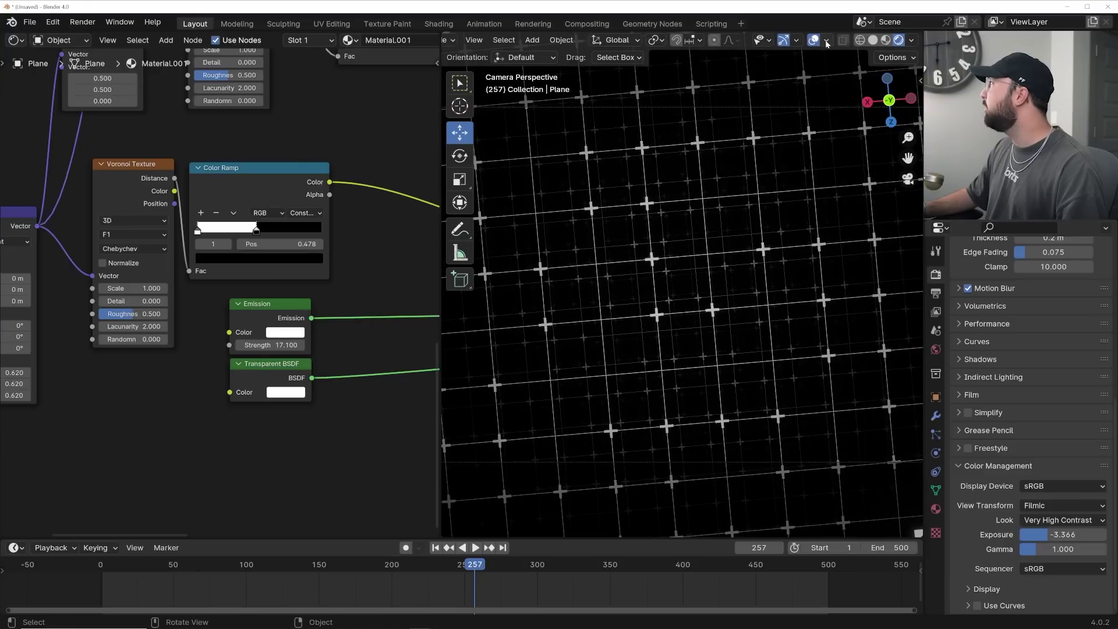
pyautogui.click(911, 40)
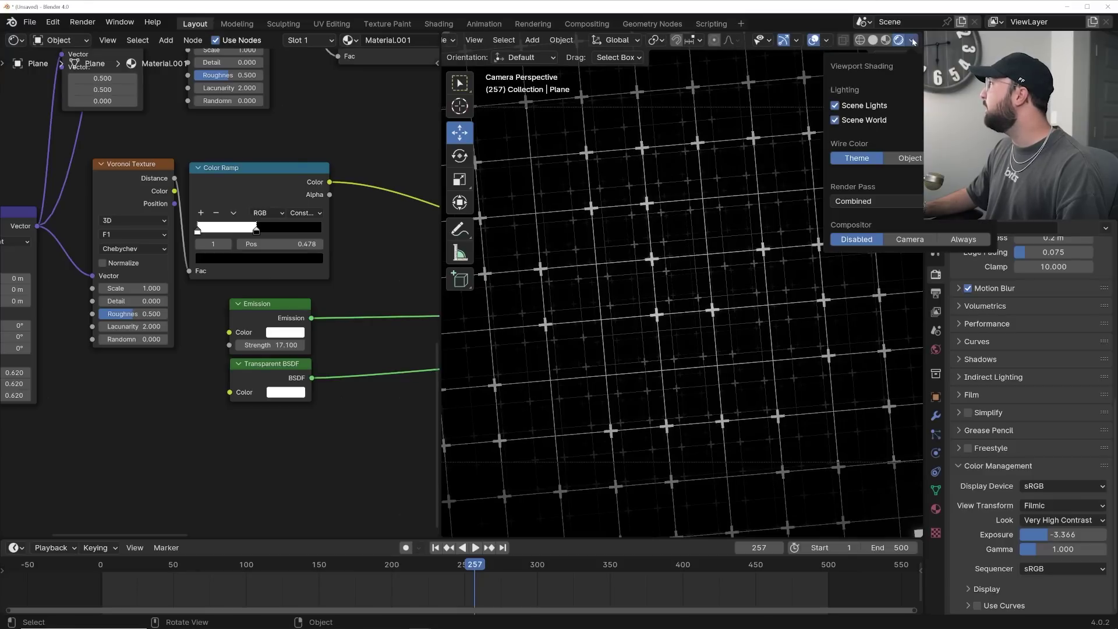
pyautogui.click(969, 241)
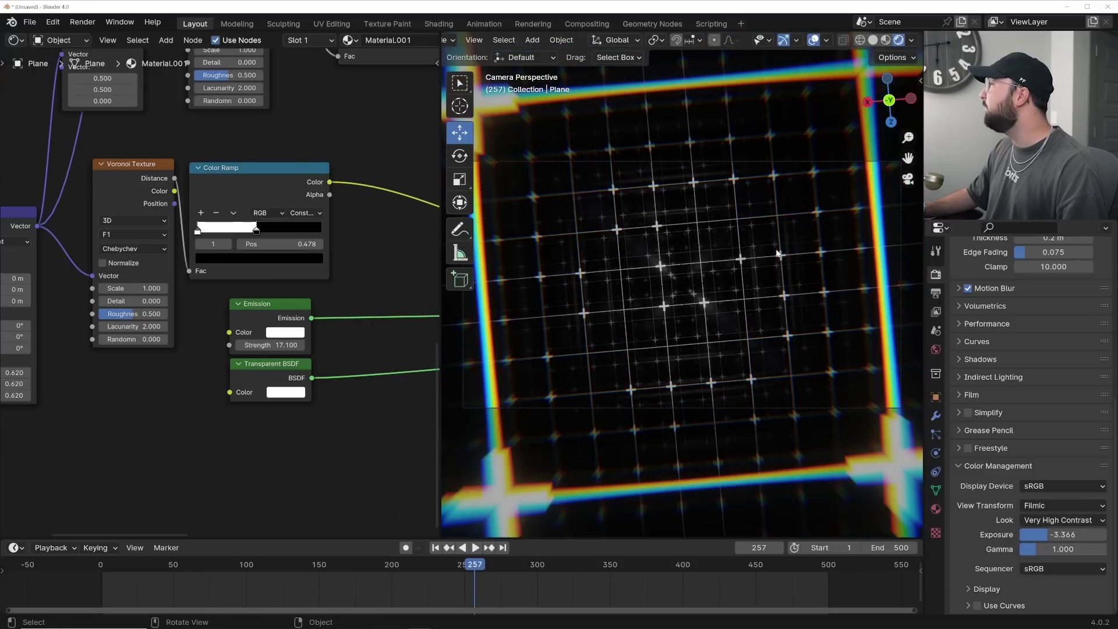
# Step: Tint the emission light blue at strength 56, lower exposure to -4.356, and play the animation
pyautogui.scroll(2, 778, 253)
pyautogui.scroll(1, 777, 254)
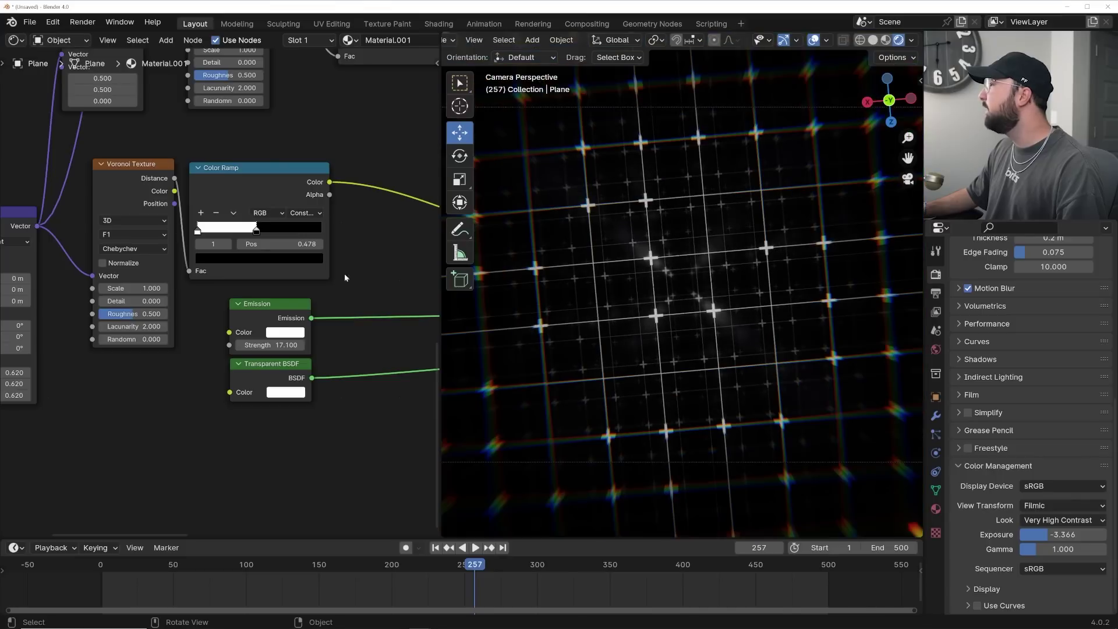
pyautogui.click(285, 332)
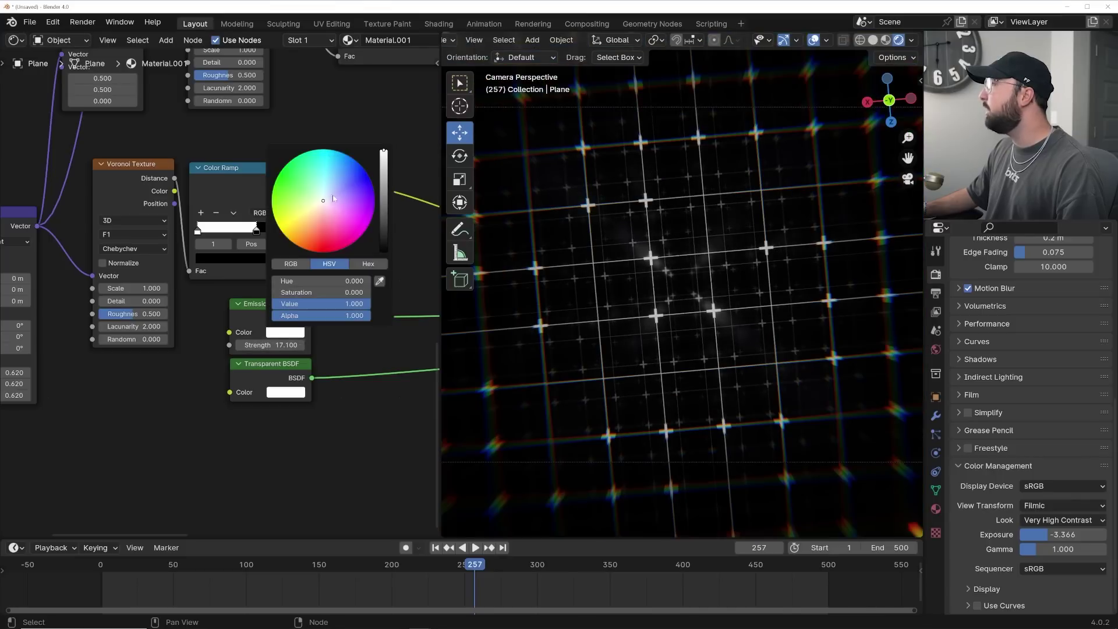
pyautogui.moveTo(333, 199); pyautogui.dragTo(327, 191)
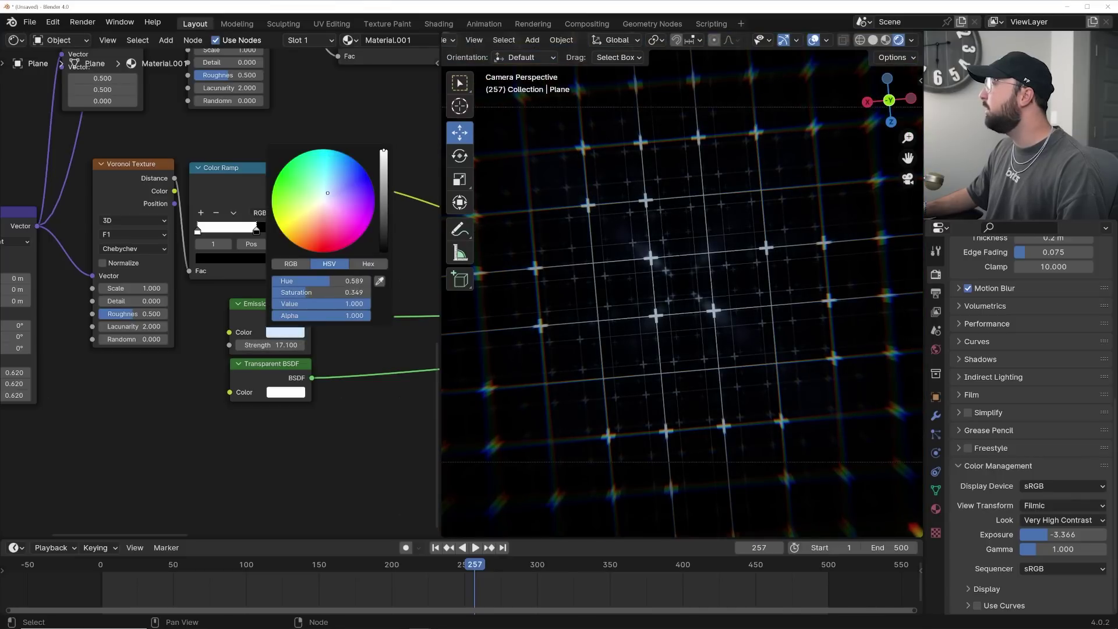
pyautogui.moveTo(273, 344); pyautogui.dragTo(330, 344)
pyautogui.moveTo(1064, 534); pyautogui.dragTo(1060, 535)
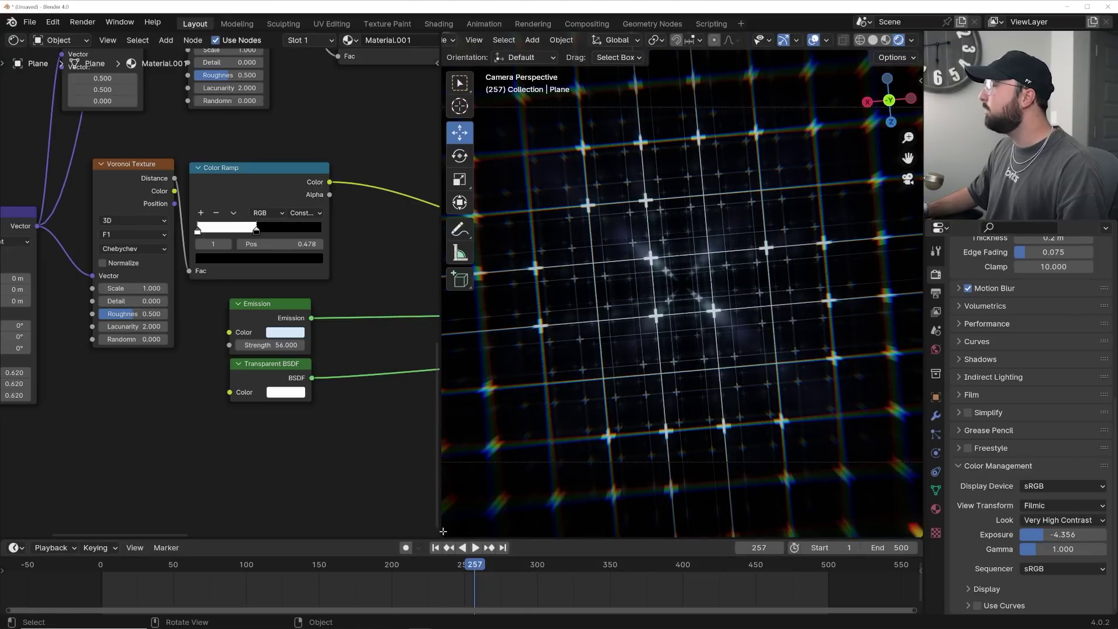
pyautogui.moveTo(441, 531); pyautogui.dragTo(148, 531)
pyautogui.press('space')
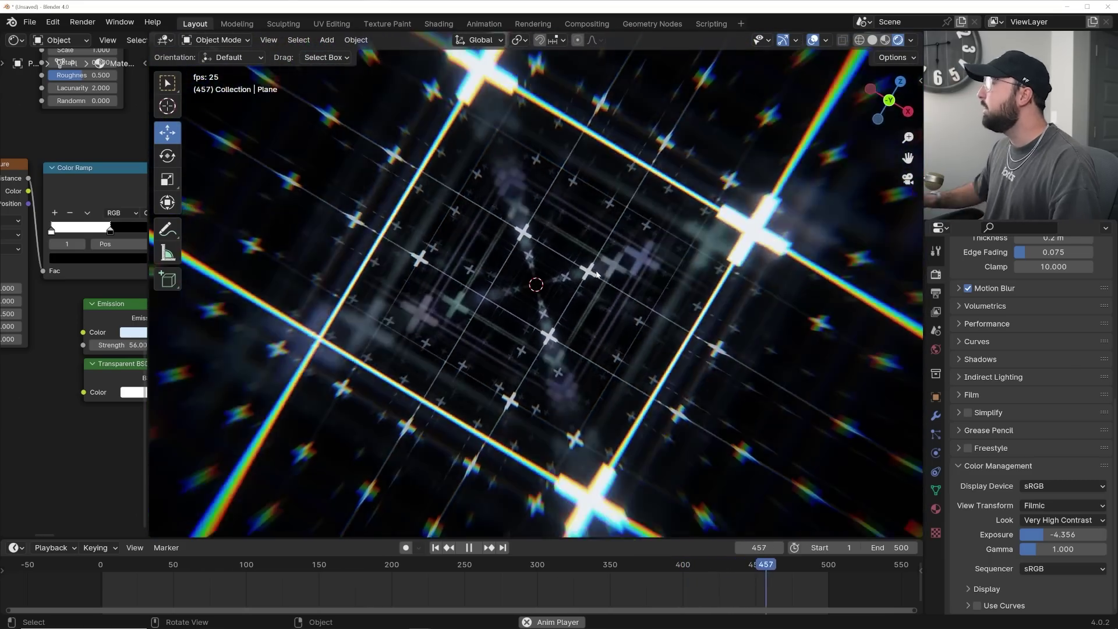
# Step: Stop playback, lower exposure to -4.752, and widen the shader node editor again
pyautogui.press('space')
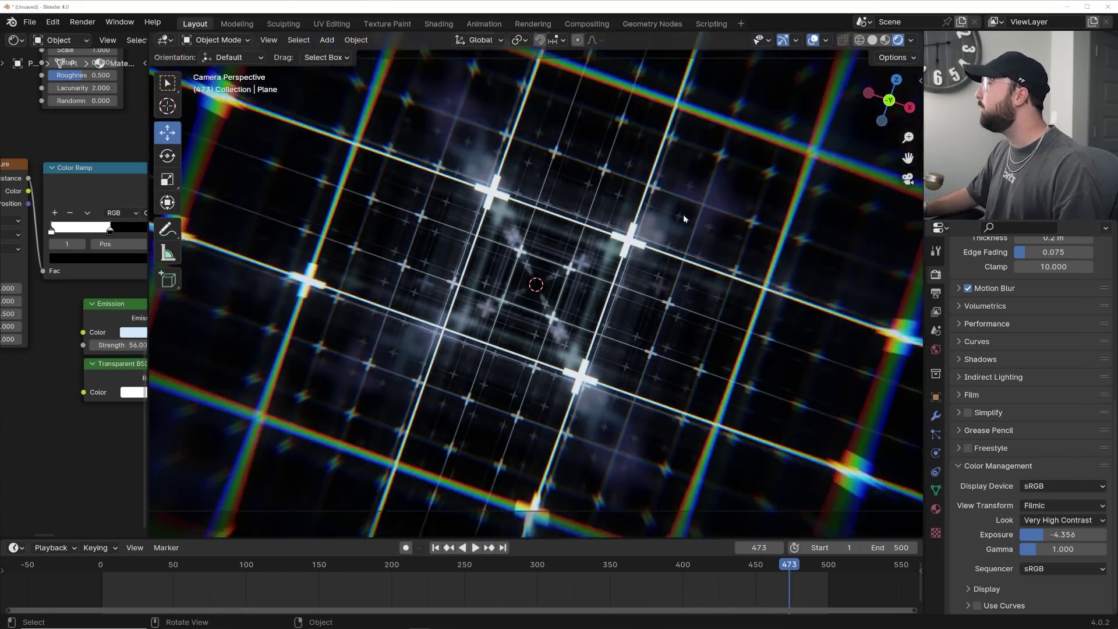
pyautogui.scroll(-3, 683, 217)
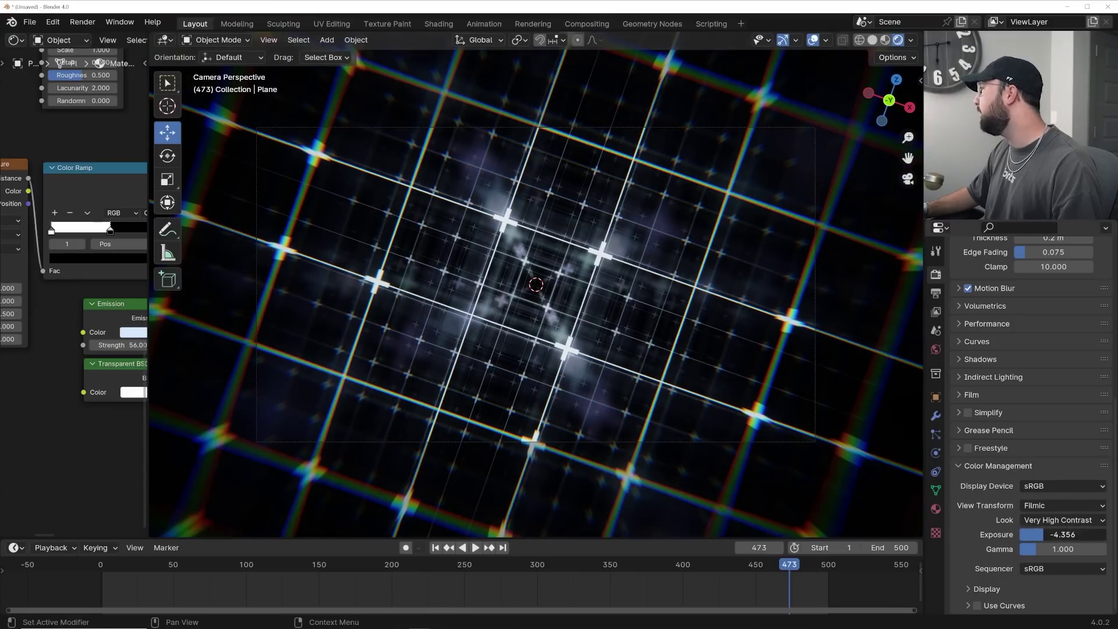
pyautogui.moveTo(1063, 534); pyautogui.dragTo(1047, 534)
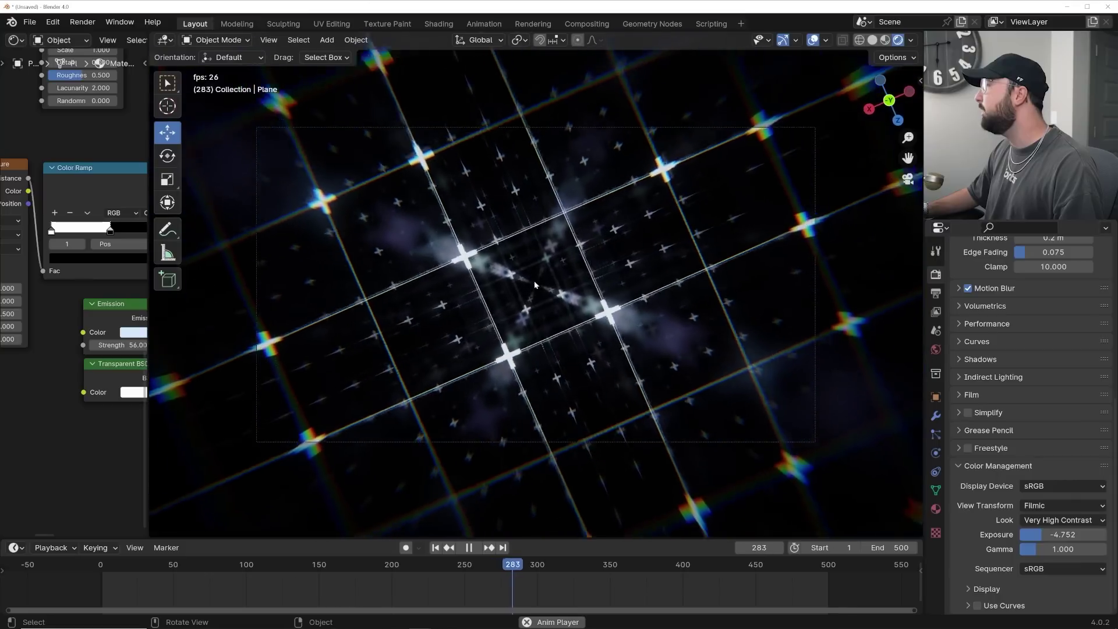
pyautogui.press('space')
pyautogui.scroll(2, 560, 269)
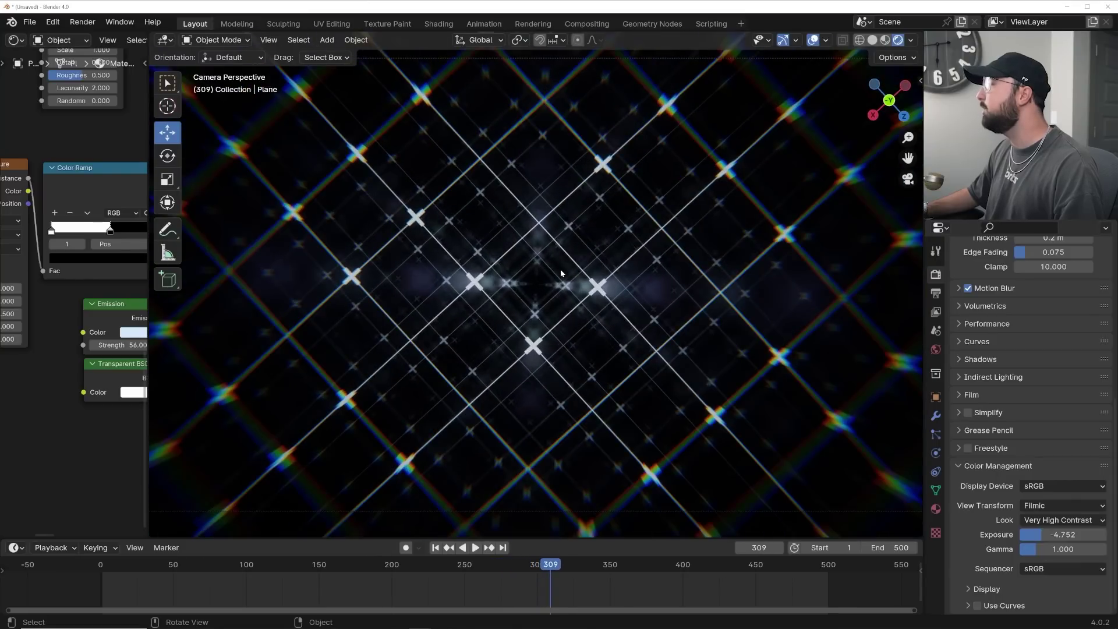
pyautogui.moveTo(149, 299); pyautogui.dragTo(460, 303)
# Step: Rearrange the Voronoi nodes and set the Voronoi W value to 0
pyautogui.scroll(-6, 237, 343)
pyautogui.moveTo(238, 342); pyautogui.dragTo(212, 576, button='middle')
pyautogui.scroll(6, 259, 193)
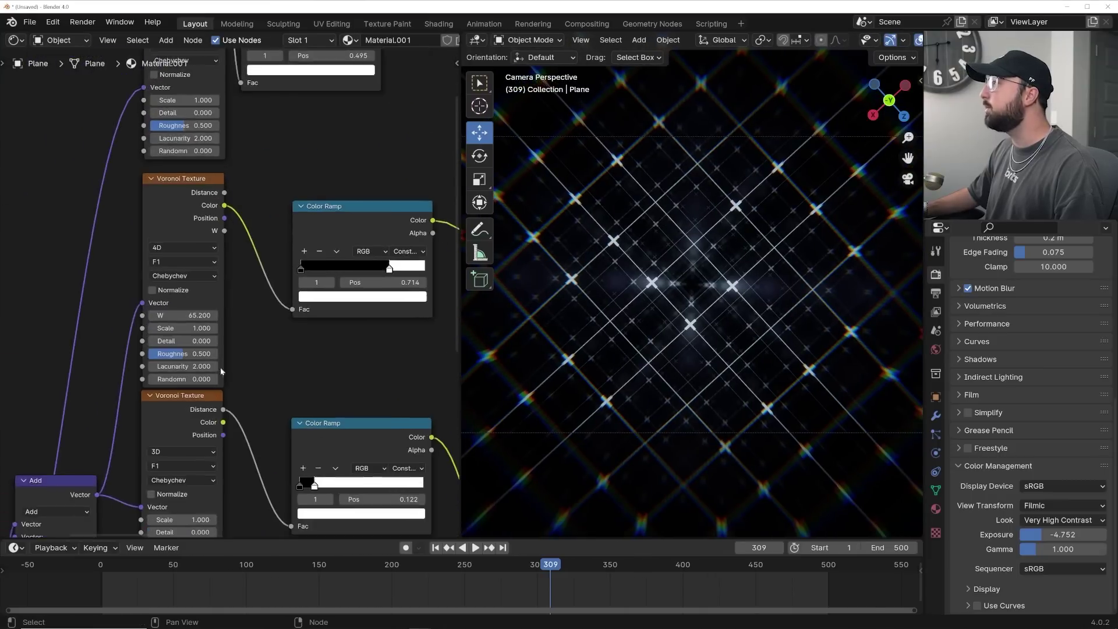
pyautogui.moveTo(231, 281); pyautogui.dragTo(204, 466, button='middle')
pyautogui.scroll(6, 175, 343)
pyautogui.scroll(-2, 152, 346)
pyautogui.moveTo(166, 387); pyautogui.dragTo(169, 365, button='middle')
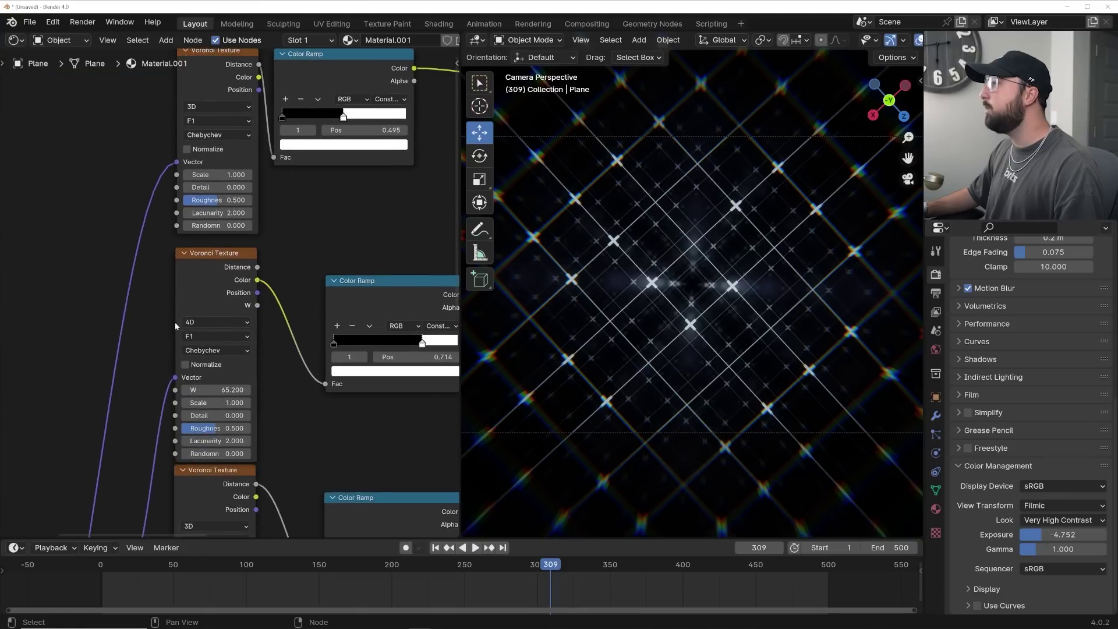
pyautogui.moveTo(193, 288); pyautogui.dragTo(217, 265)
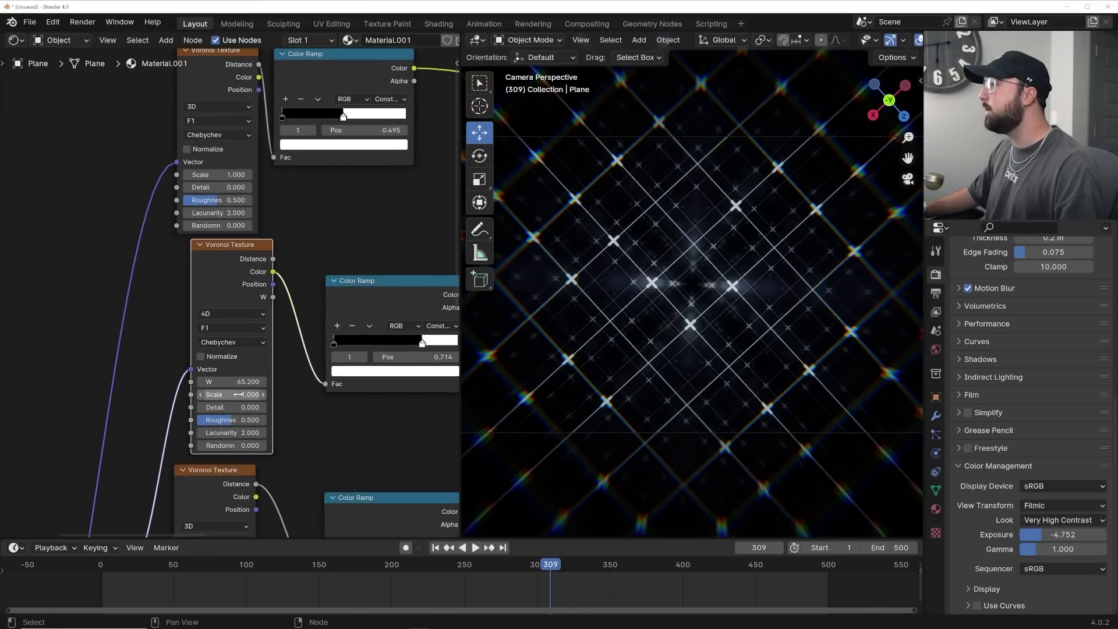
pyautogui.scroll(2, 226, 392)
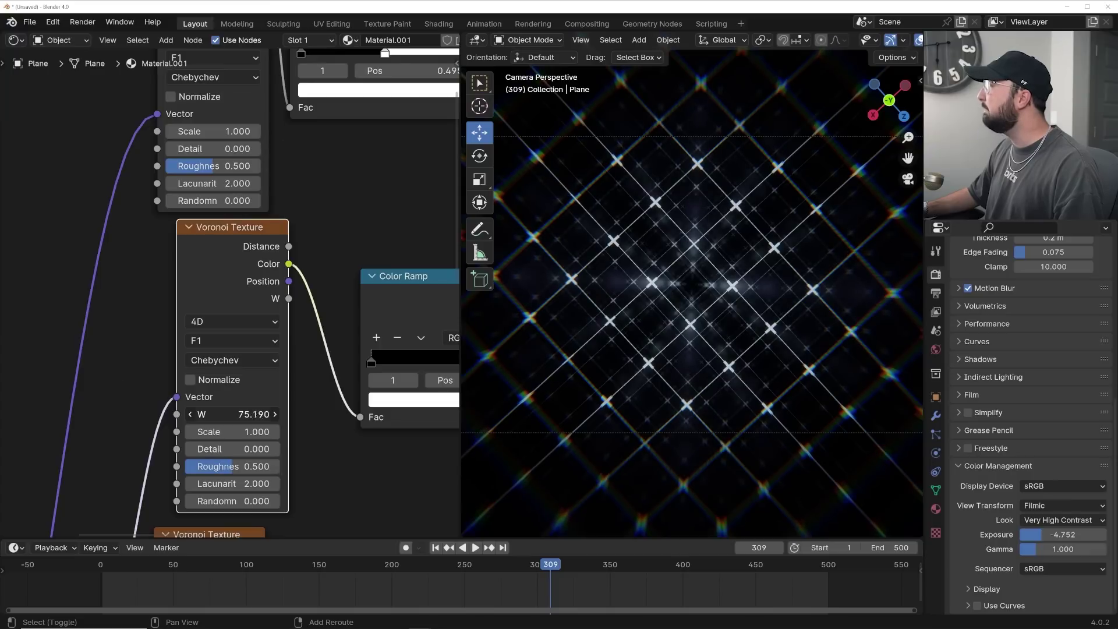
pyautogui.moveTo(232, 414); pyautogui.dragTo(243, 414)
pyautogui.write('0')
pyautogui.press('Return')
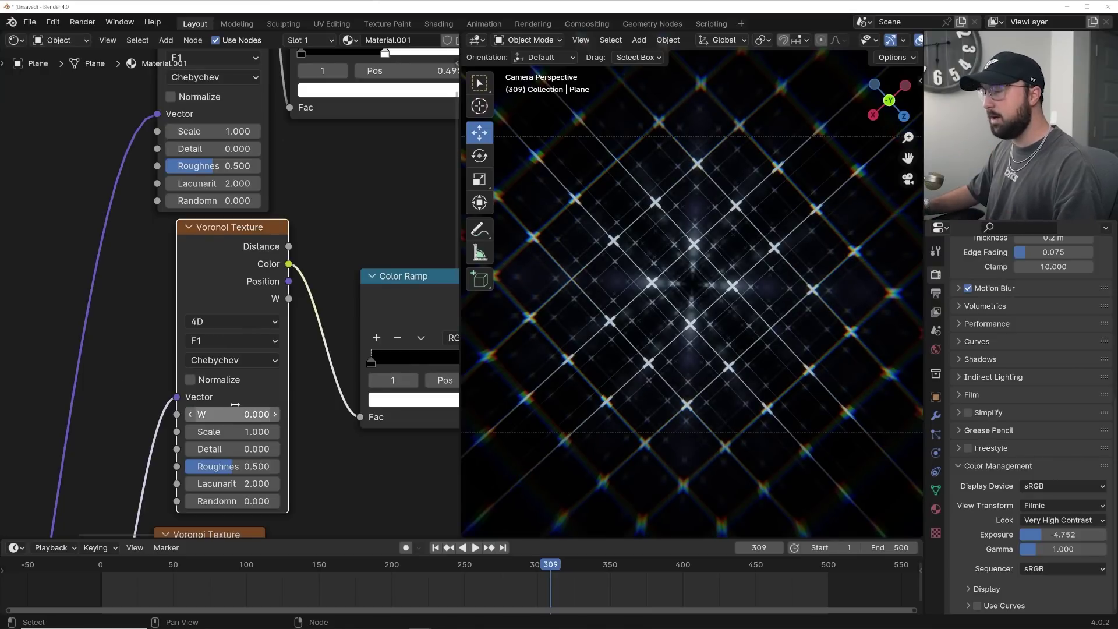
# Step: Insert a Wave Texture between Voronoi and Color Ramp, with Phase Offset reset to 0
pyautogui.hotkey('shift', 'a')
pyautogui.click(369, 207)
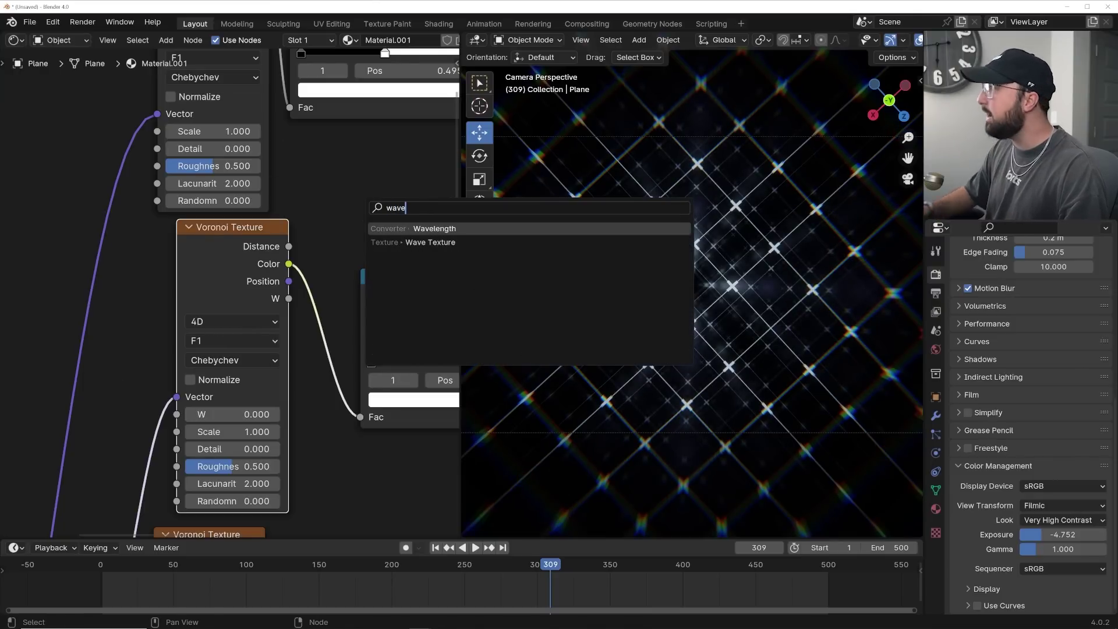
pyautogui.press('Down')
pyautogui.press('Return')
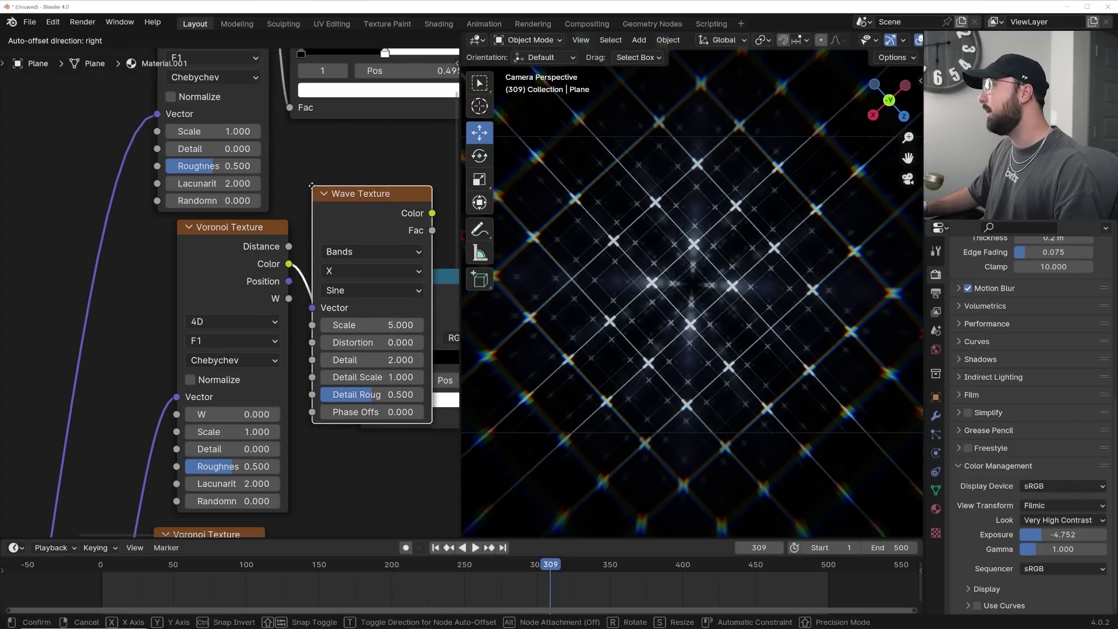
pyautogui.click(313, 190)
pyautogui.moveTo(308, 261); pyautogui.dragTo(191, 211, button='middle')
pyautogui.moveTo(295, 361); pyautogui.dragTo(407, 362)
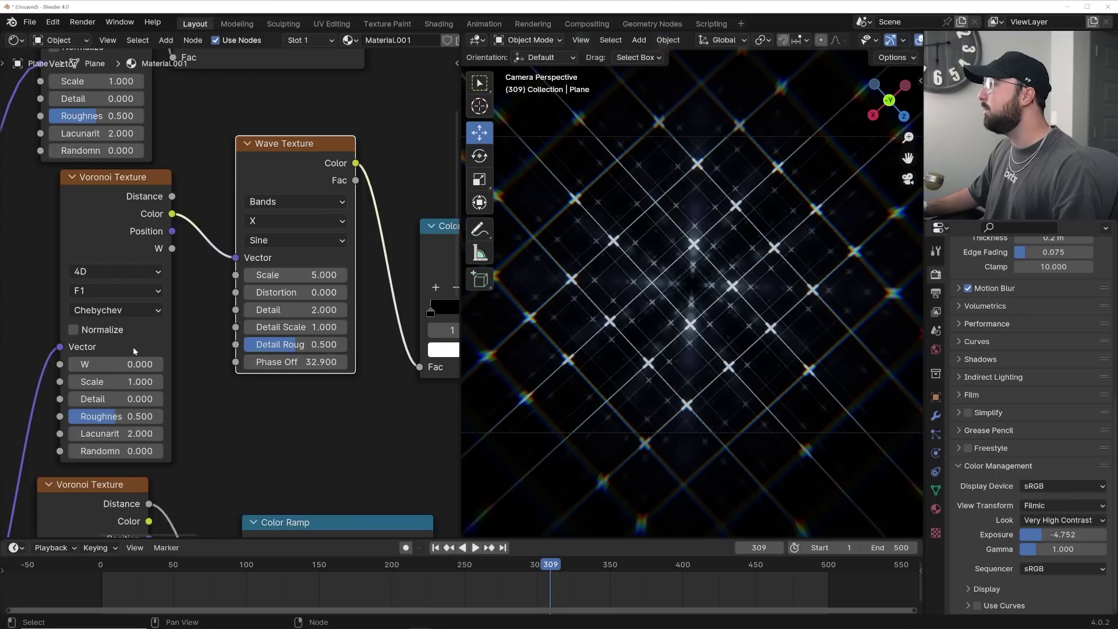
pyautogui.moveTo(116, 364); pyautogui.dragTo(159, 365)
pyautogui.moveTo(298, 368); pyautogui.dragTo(344, 368)
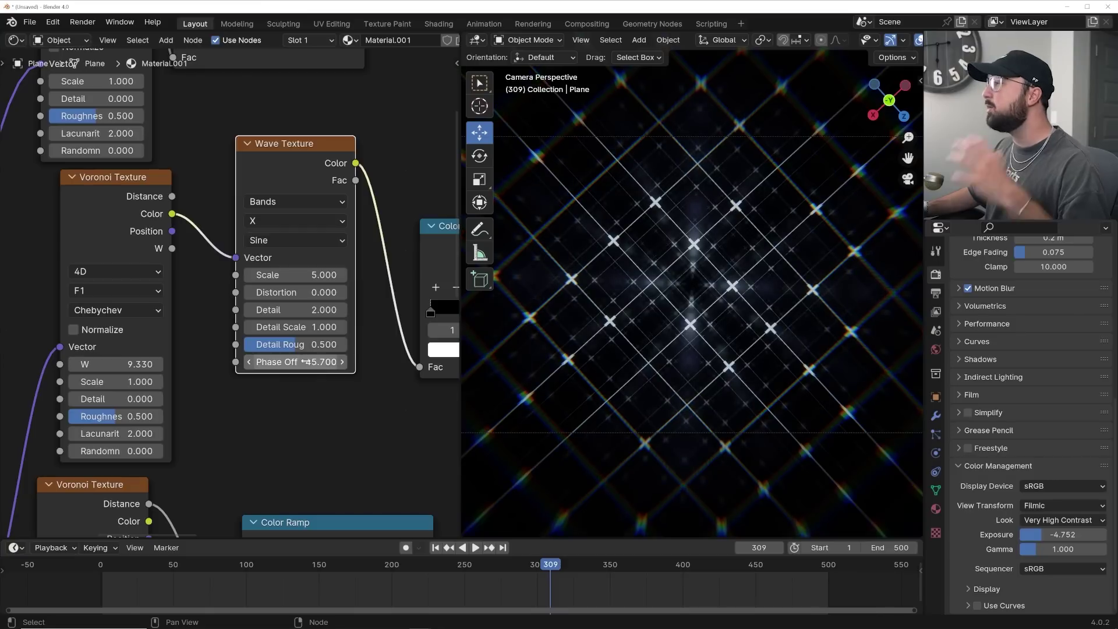
pyautogui.write('0')
pyautogui.press('Return')
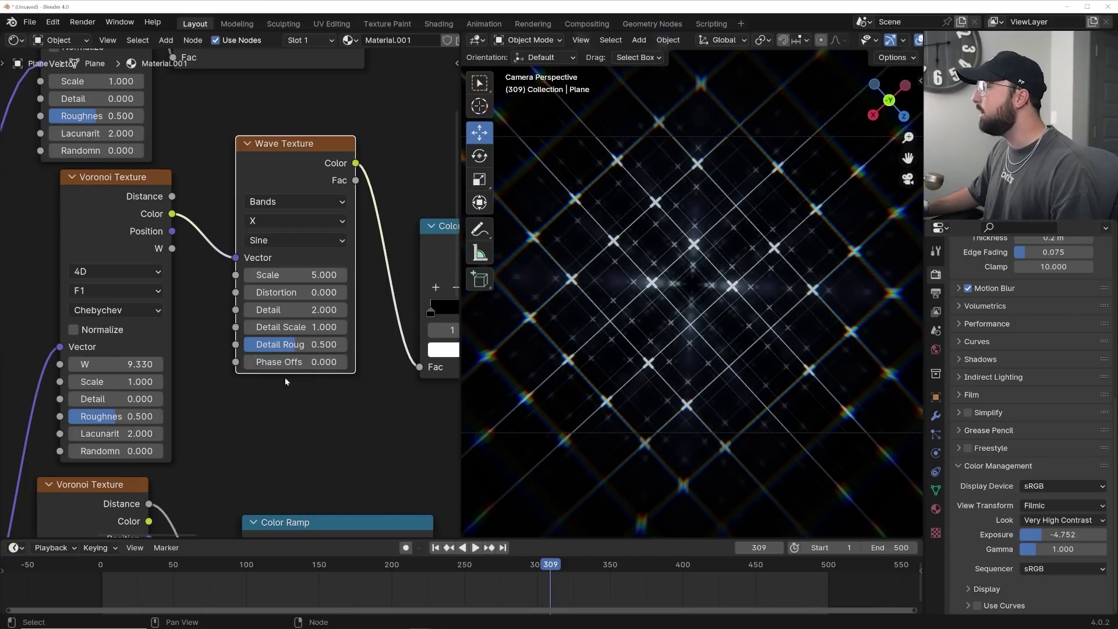
# Step: Return to frame 0 and play the animation with the viewport at full width
pyautogui.click(436, 547)
pyautogui.press('Left')
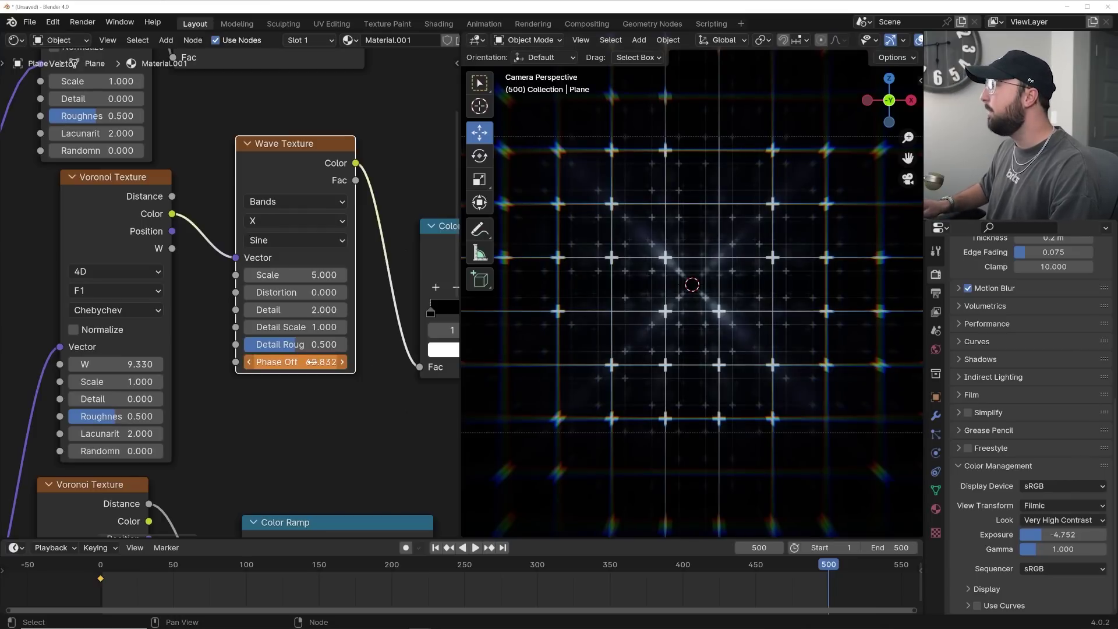
pyautogui.press('space')
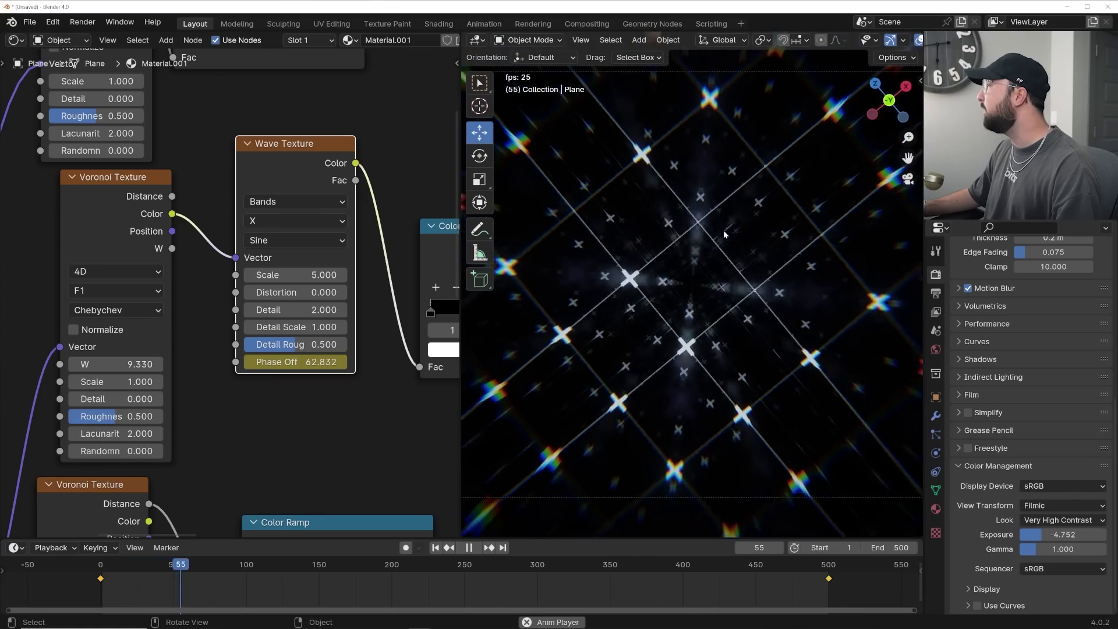
pyautogui.moveTo(463, 534); pyautogui.dragTo(408, 500)
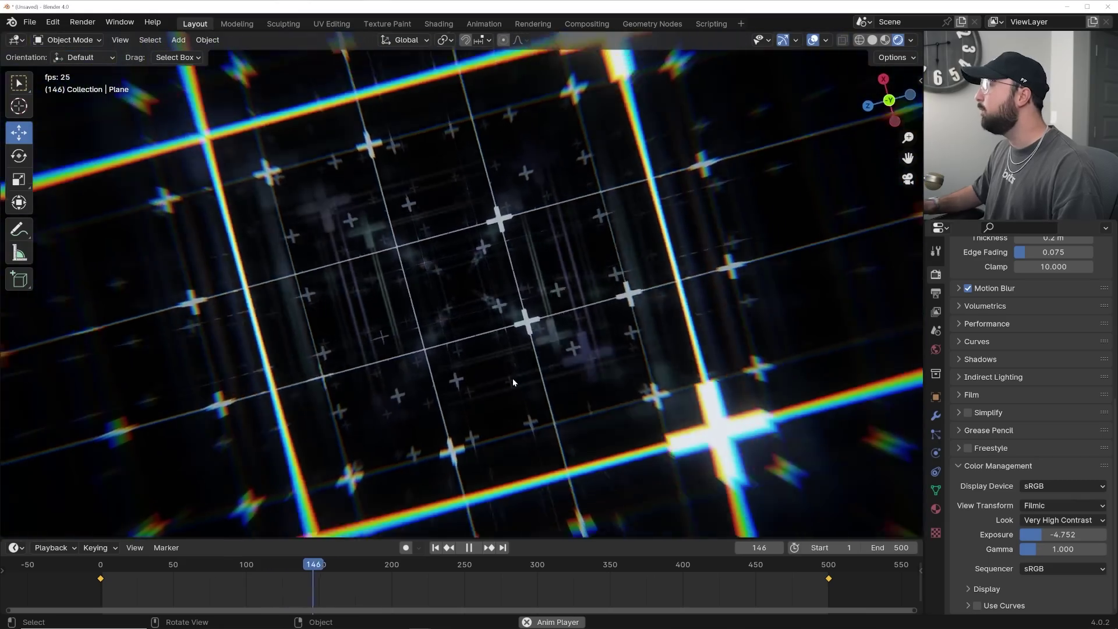